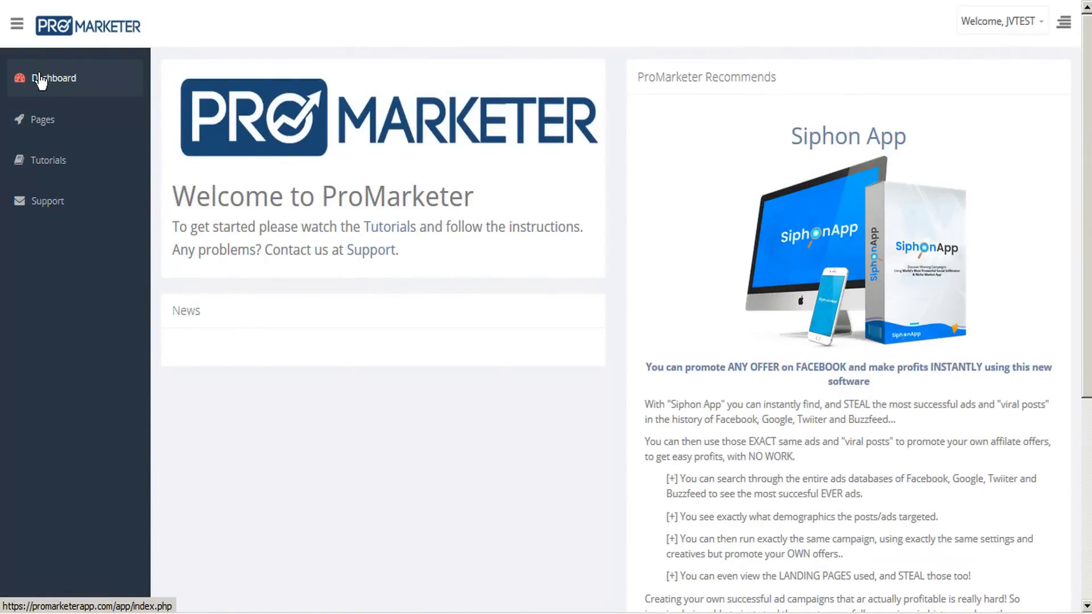
left_click(16, 25)
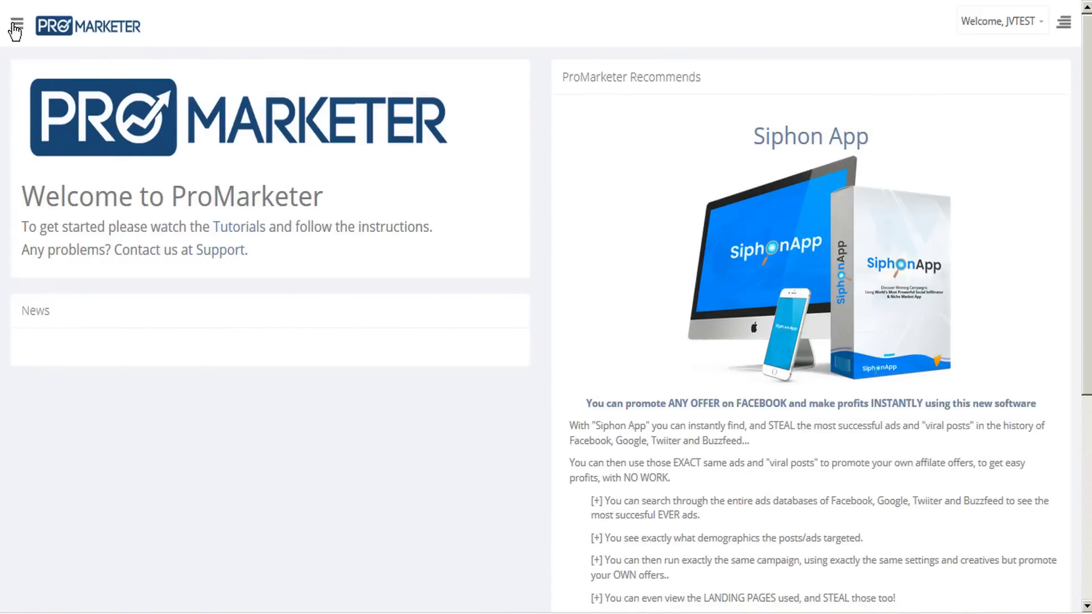
left_click(16, 26)
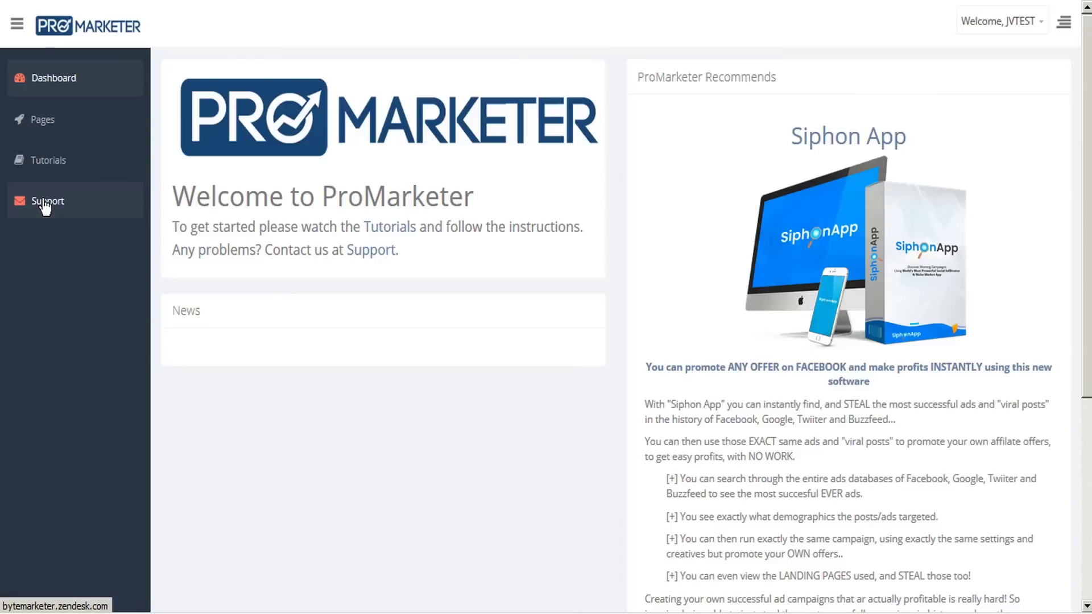
- Add a new page and name it "SEO Internet Marketing Professionals"
left_click(49, 121)
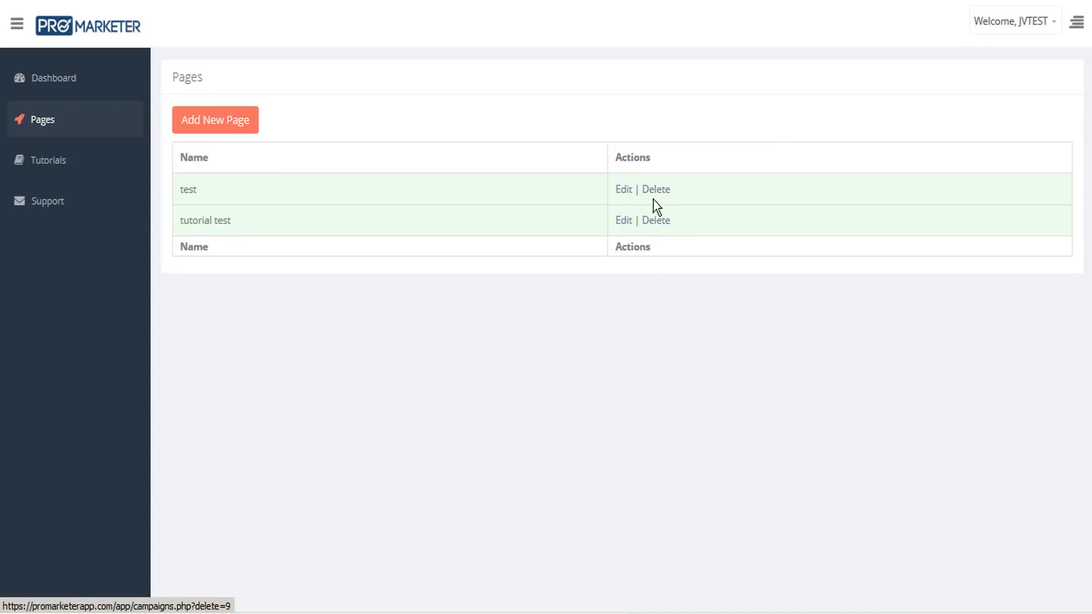
left_click(224, 124)
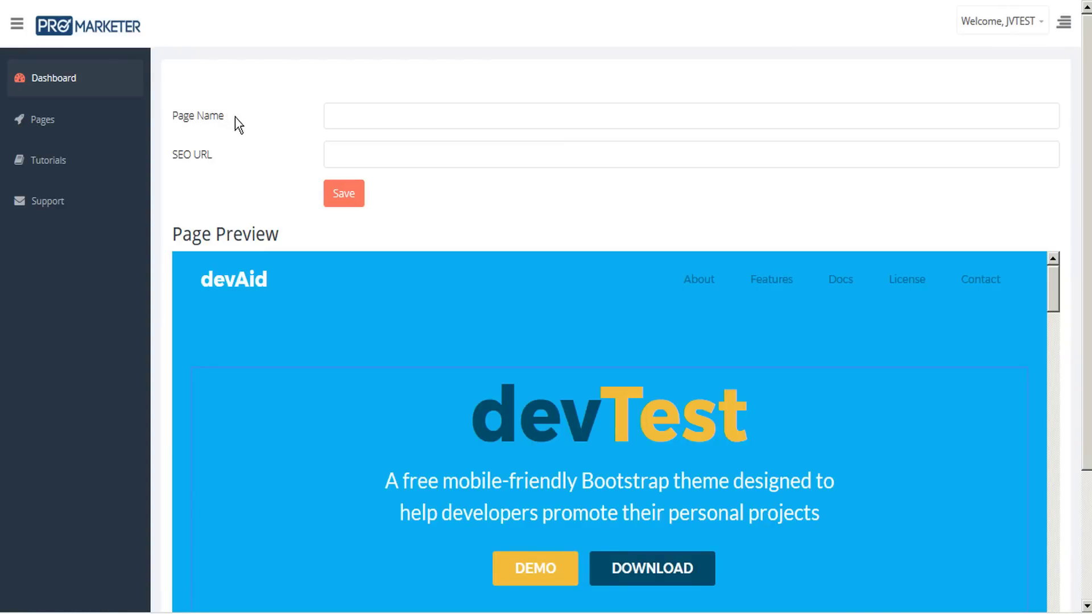
left_click(353, 117)
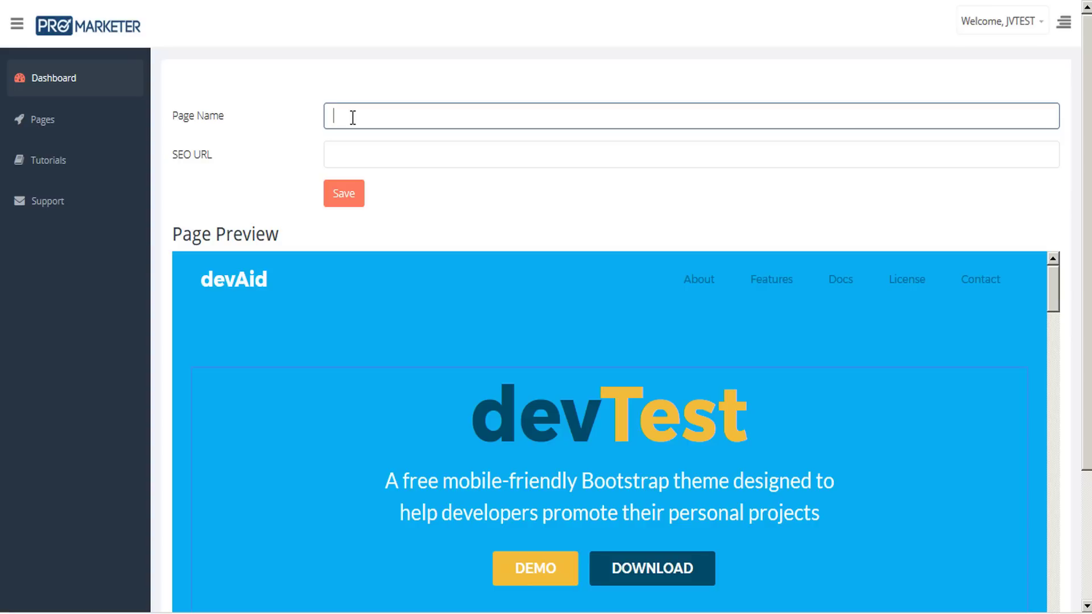
type("SEO Internet Marketing Professional")
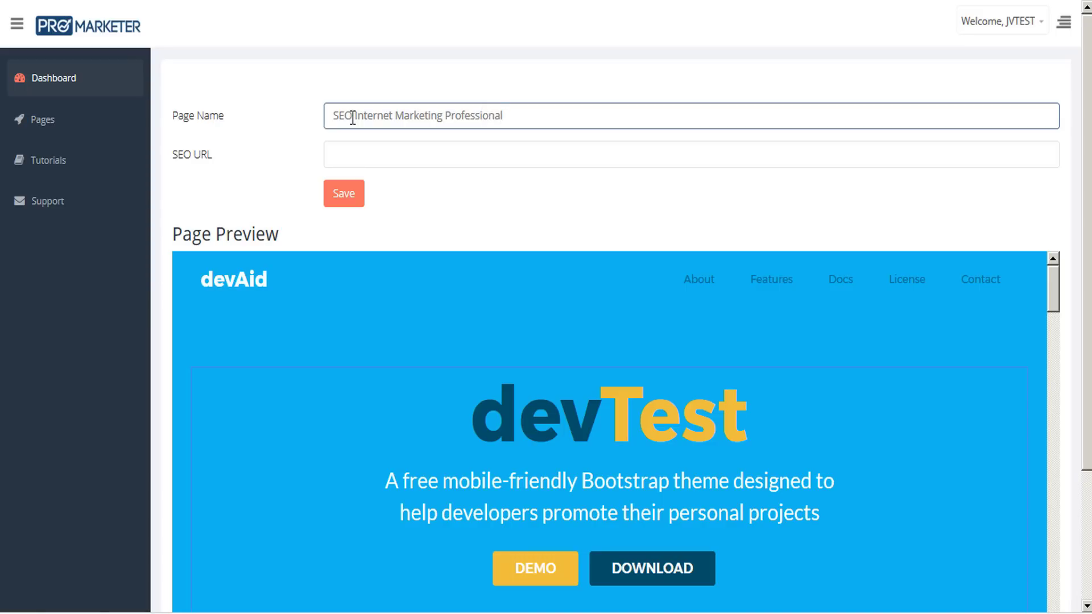
type("s")
- Copy the full page name into the new page's SEO URL
key("ctrl+a")
key("ctrl+c")
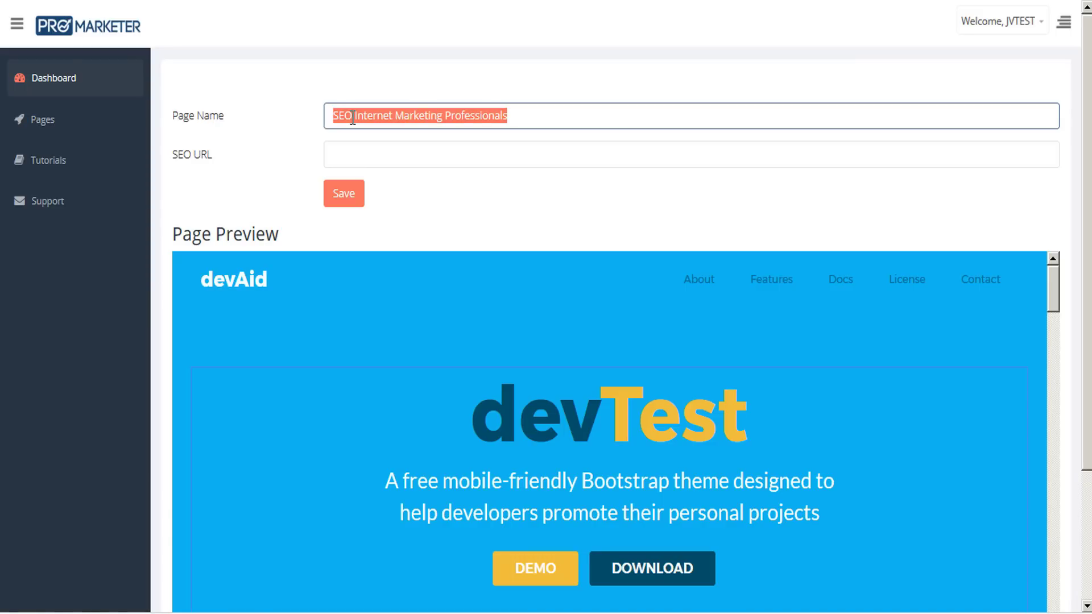
left_click(233, 155)
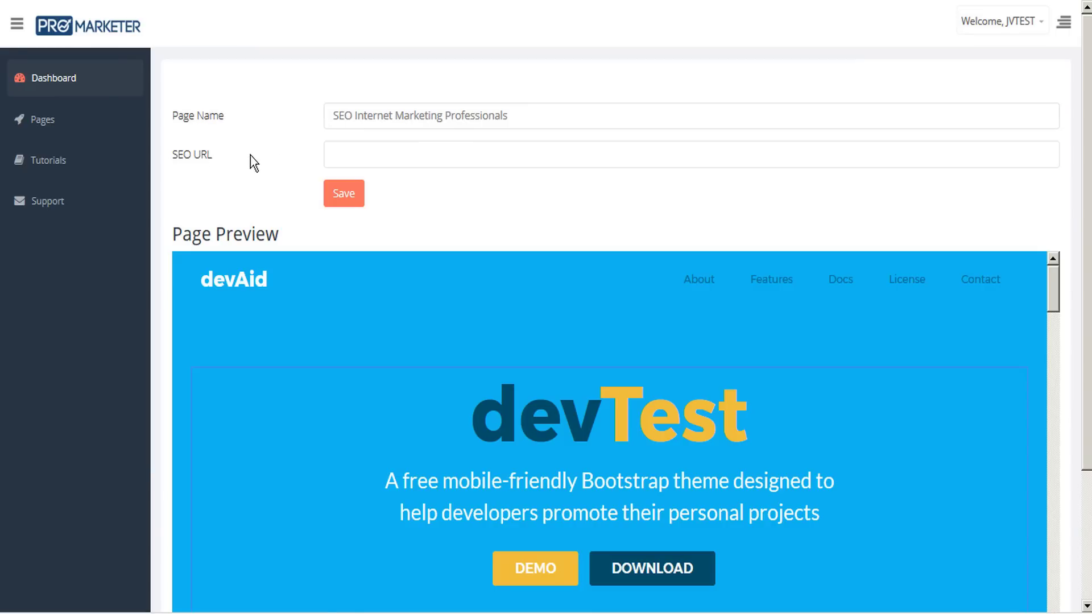
left_click(353, 155)
key("ctrl+v")
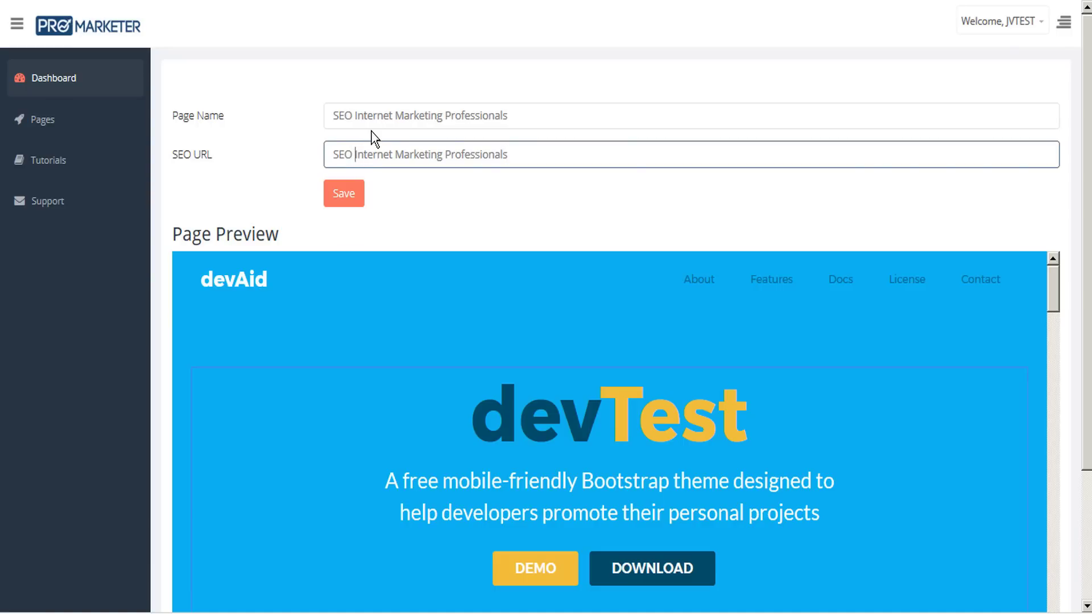
- Replace the spaces in the SEO URL with hyphens to get "SEO-Internet-Marketing-Professionals" and save the page
key("BackSpace")
type("-")
key("ctrl+Right")
key("BackSpace")
type("-")
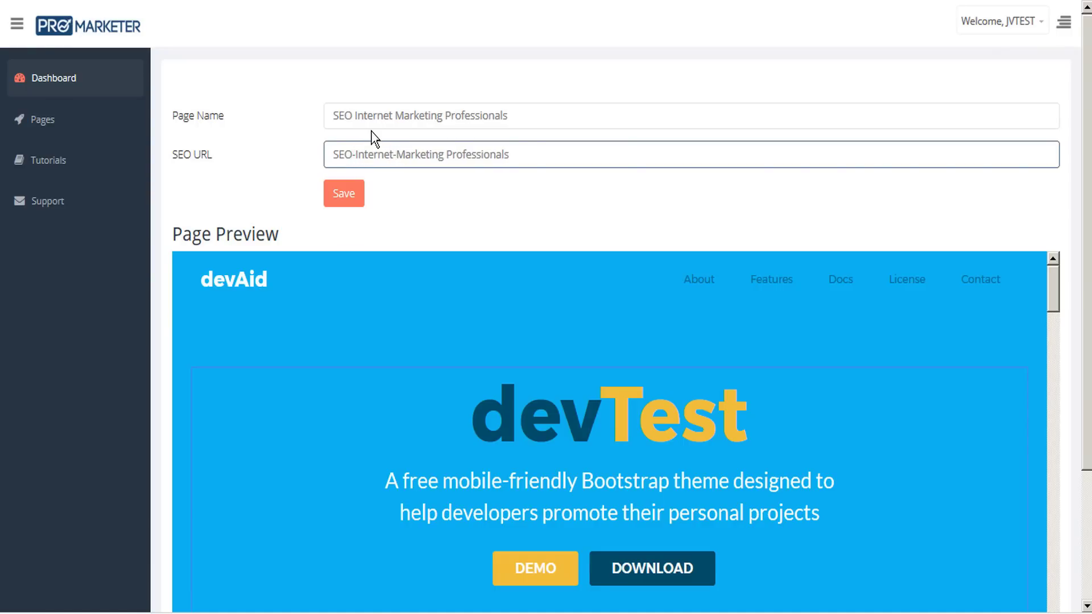
key("ctrl+Right")
key("BackSpace")
type("-")
left_click(343, 195)
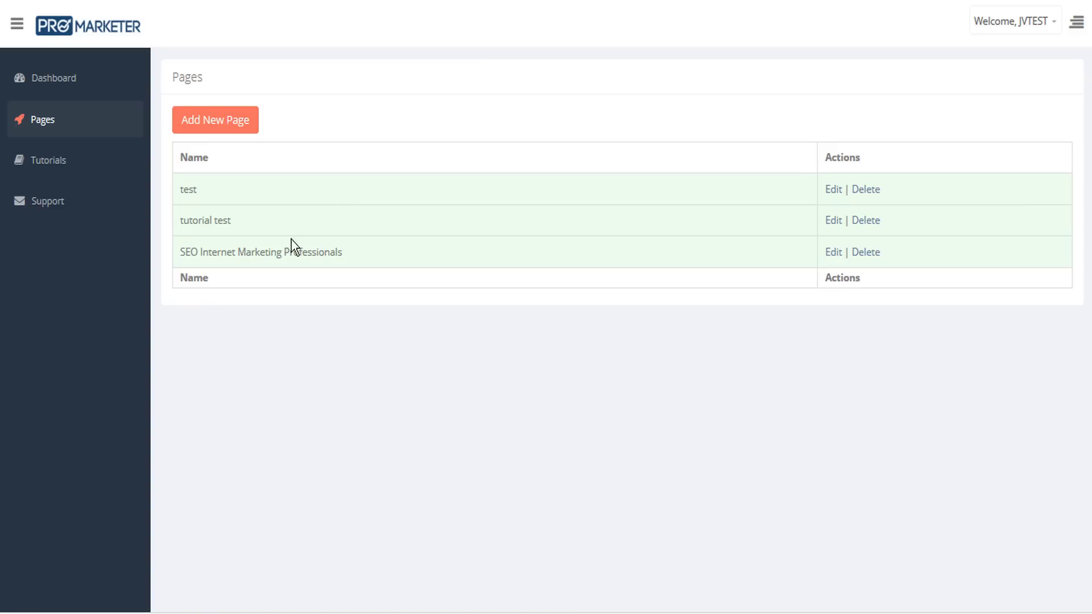
- Open the SEO Internet Marketing Professionals page for editing and examine its page URL, embed codes and page preview
left_click(835, 254)
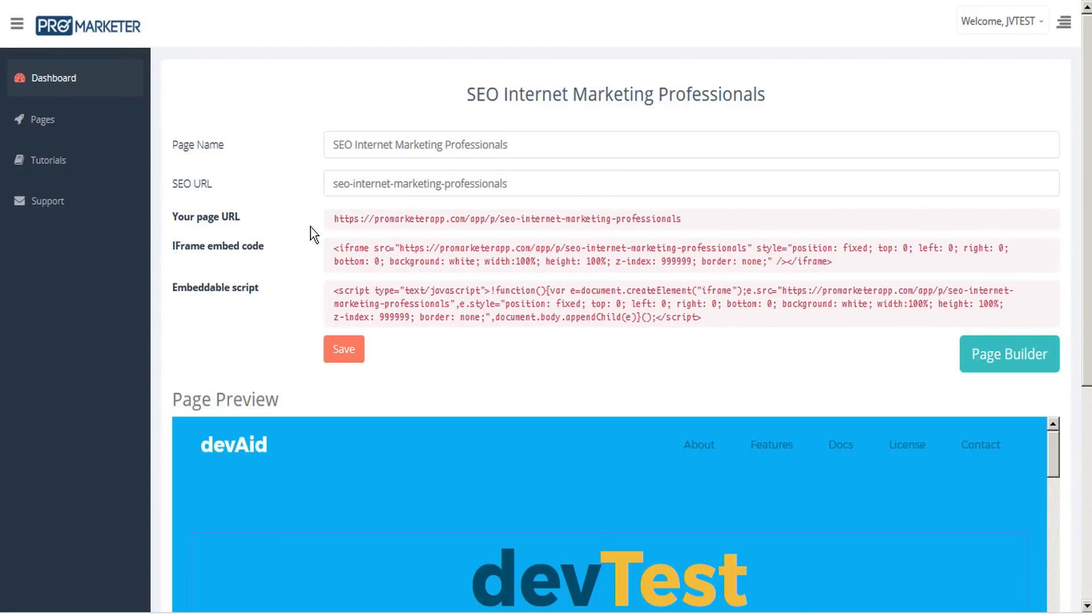
triple_click(346, 220)
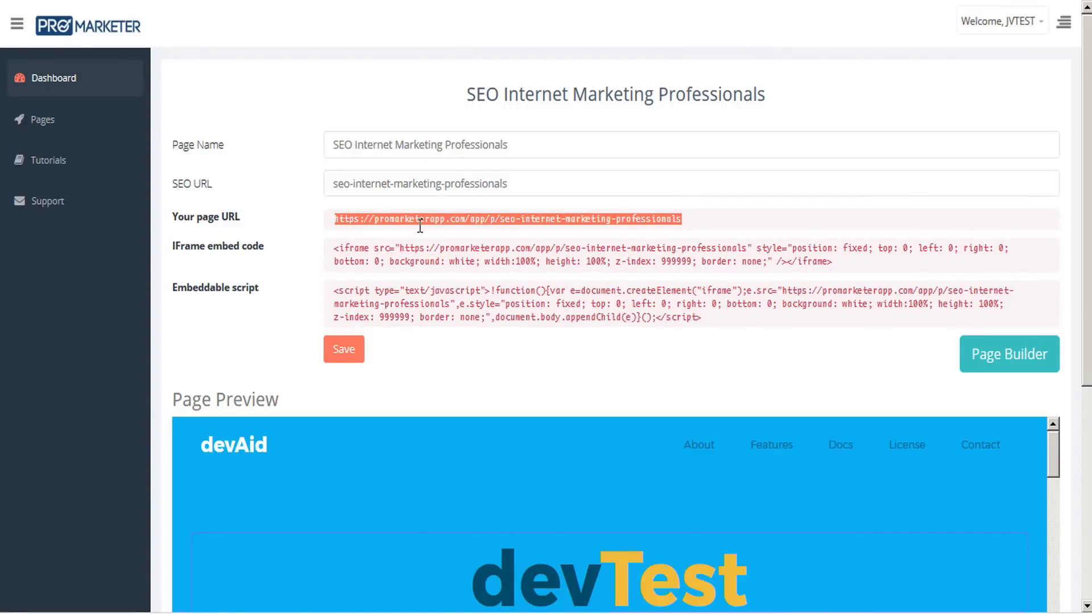
left_click(464, 221)
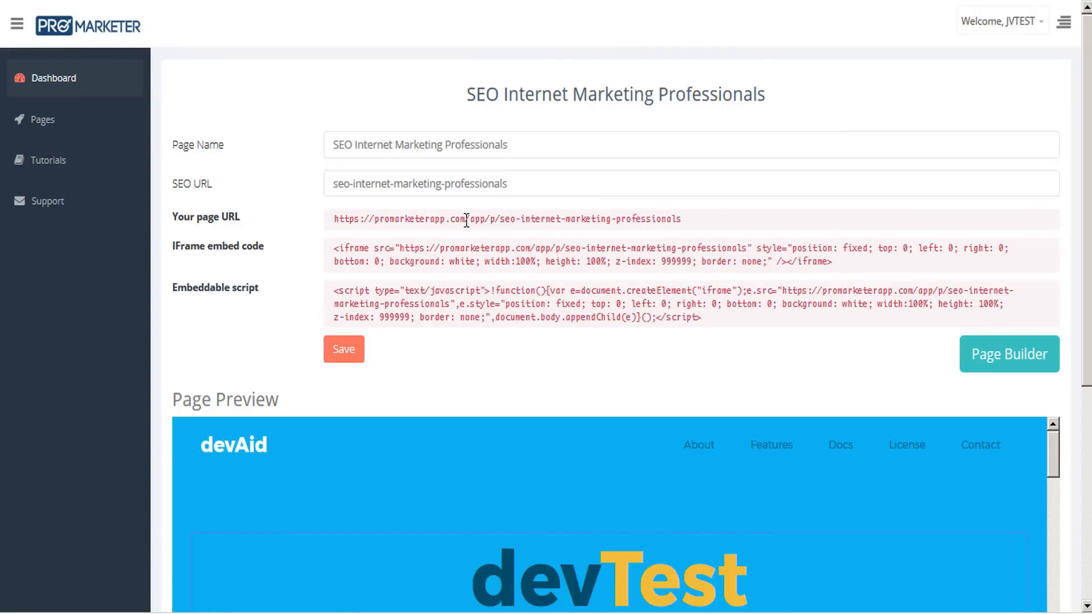
double_click(390, 221)
left_click(390, 221)
scroll(282, 250, "down", 3)
scroll(193, 261, "down", 5)
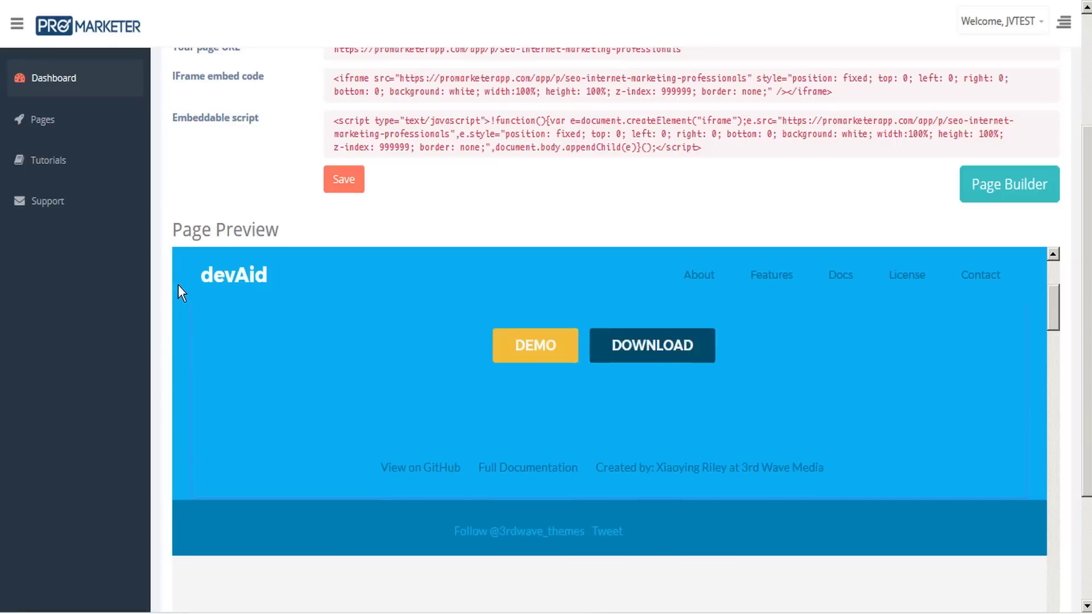
scroll(168, 359, "down", 5)
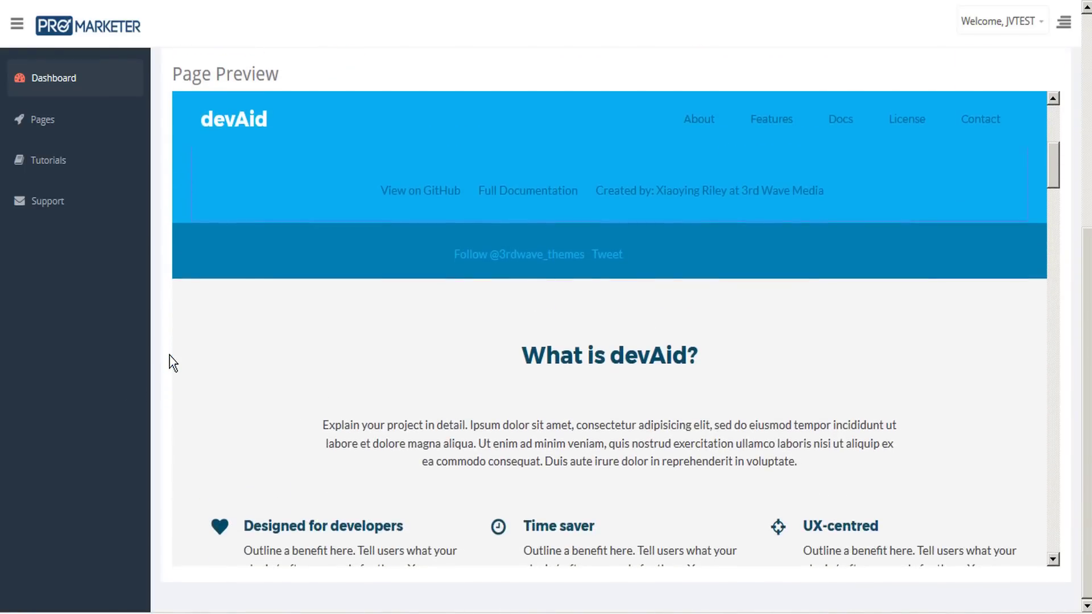
scroll(169, 354, "up", 1)
scroll(173, 363, "up", 5)
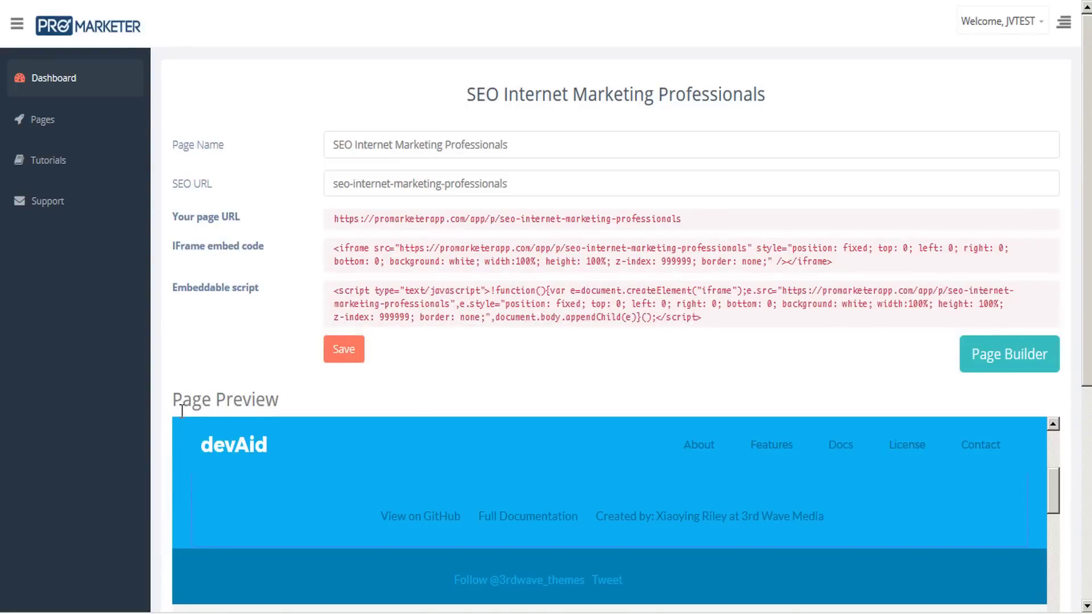
scroll(297, 515, "up", 3)
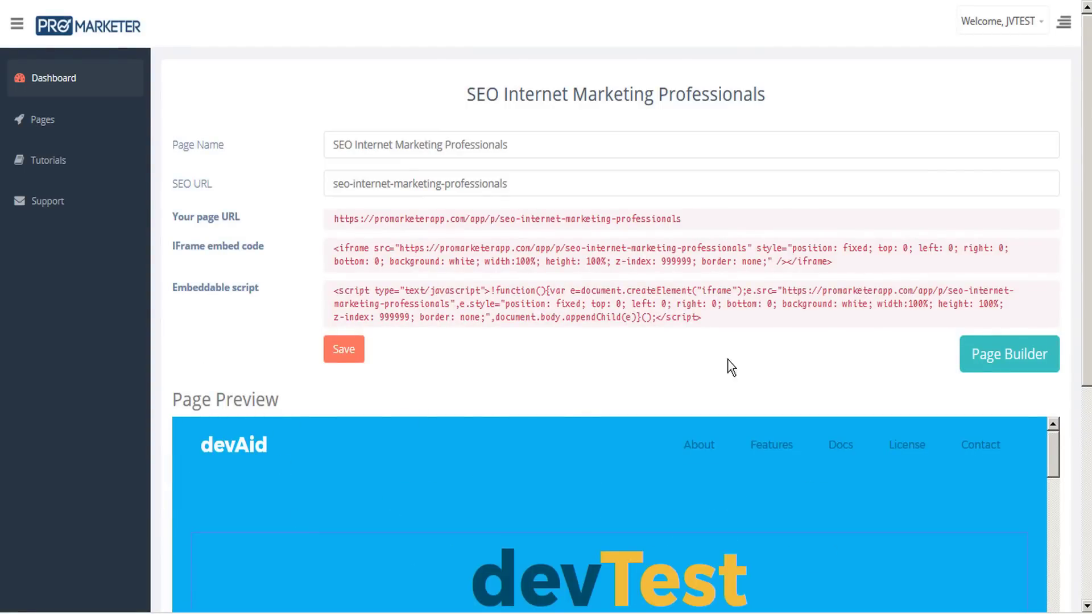
- Open the page builder for this page with the Appkit template
left_click(1022, 362)
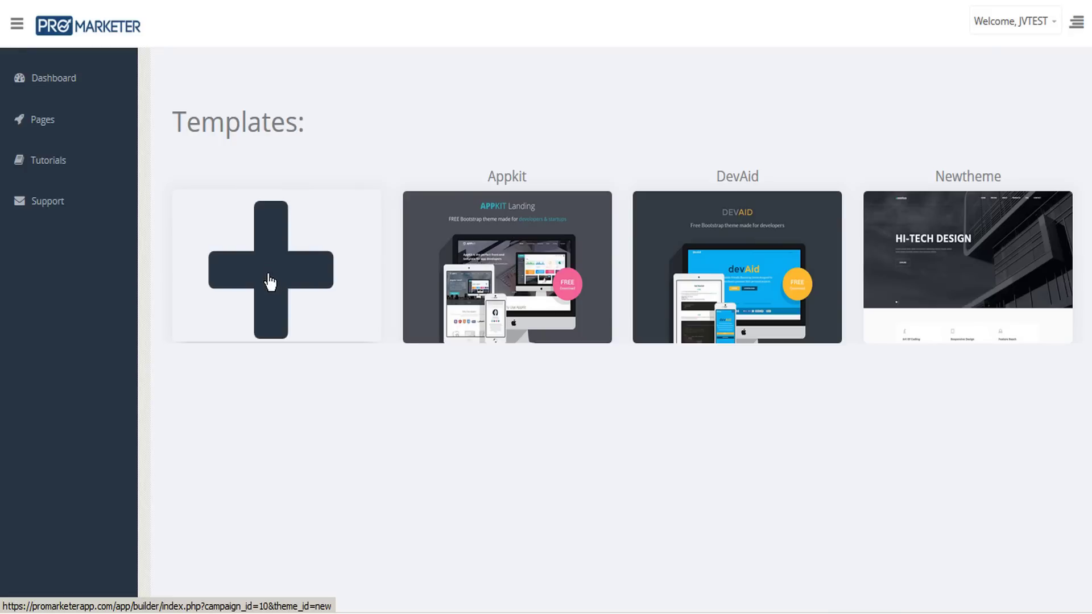
left_click(597, 215)
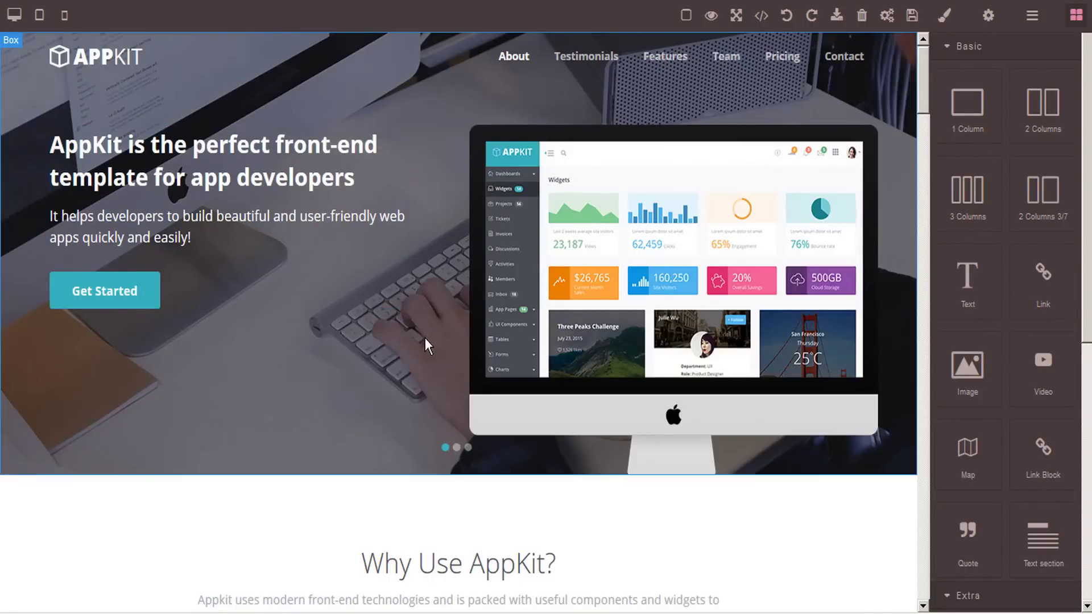
- Look through all sections of the Appkit template, from the header to Contact Us
scroll(425, 216, "down", 15)
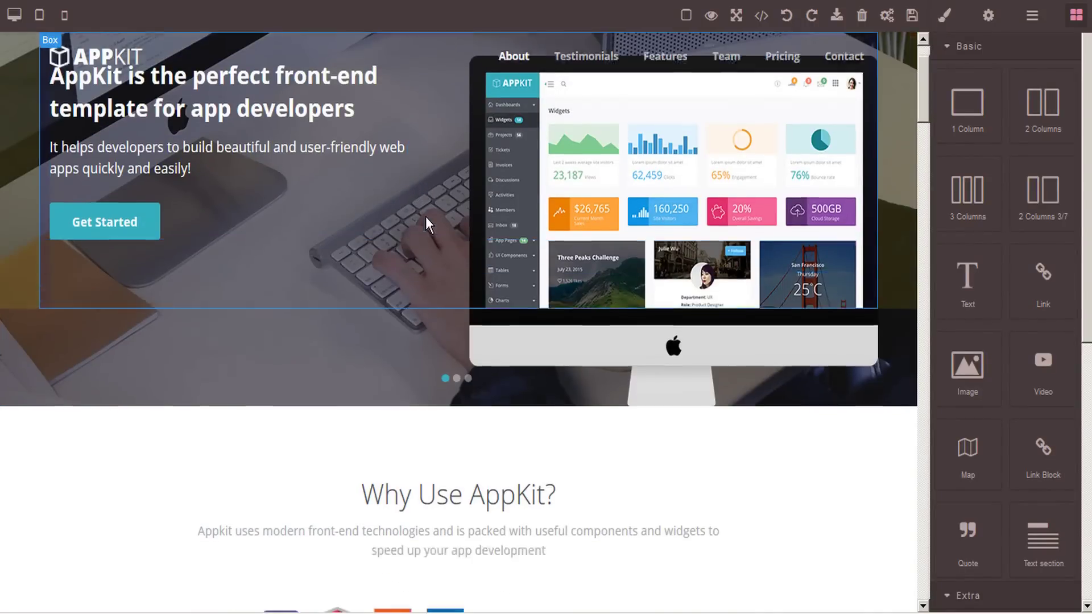
scroll(427, 217, "down", 10)
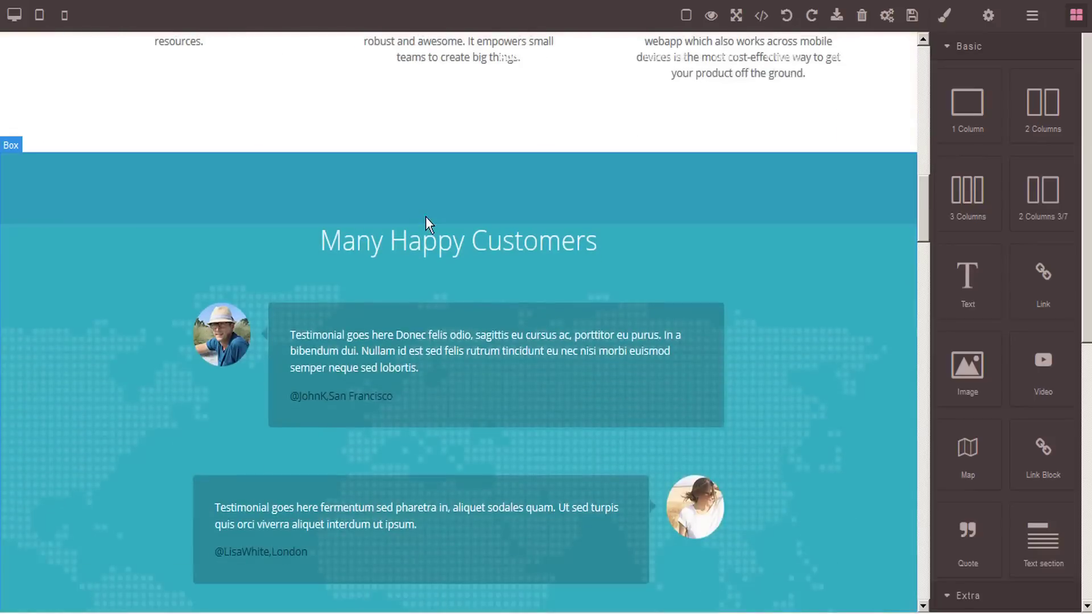
scroll(554, 300, "down", 12)
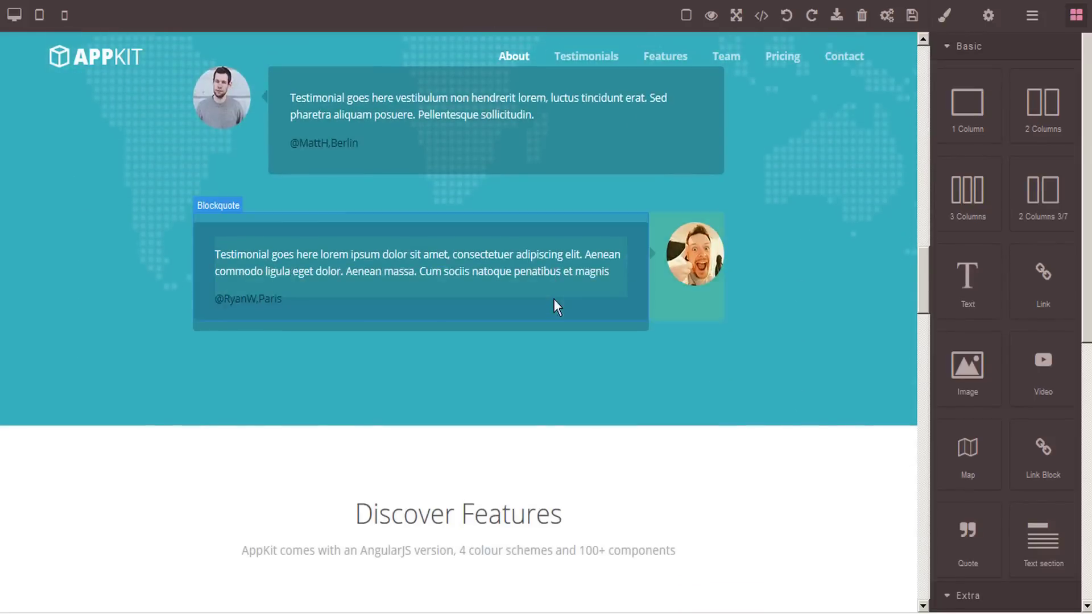
scroll(554, 300, "down", 15)
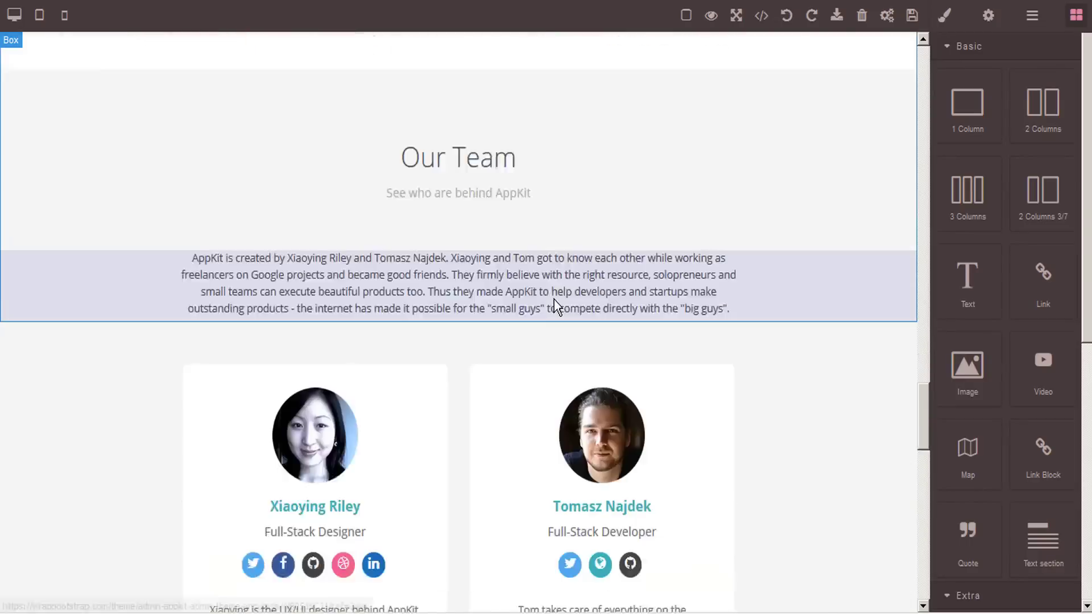
scroll(553, 299, "down", 8)
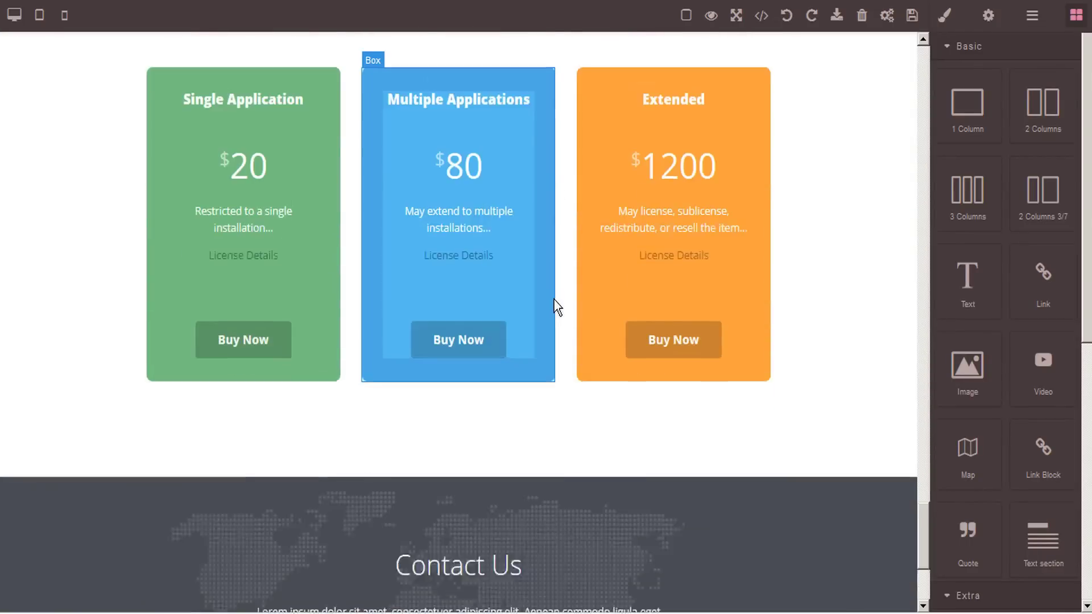
scroll(831, 400, "up", 12)
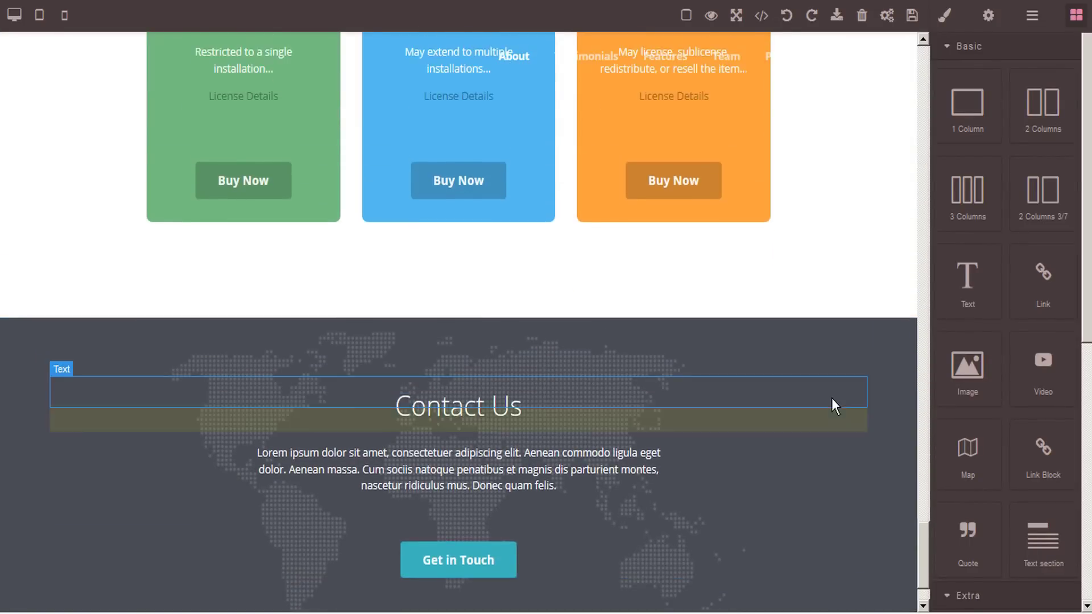
scroll(834, 406, "up", 10)
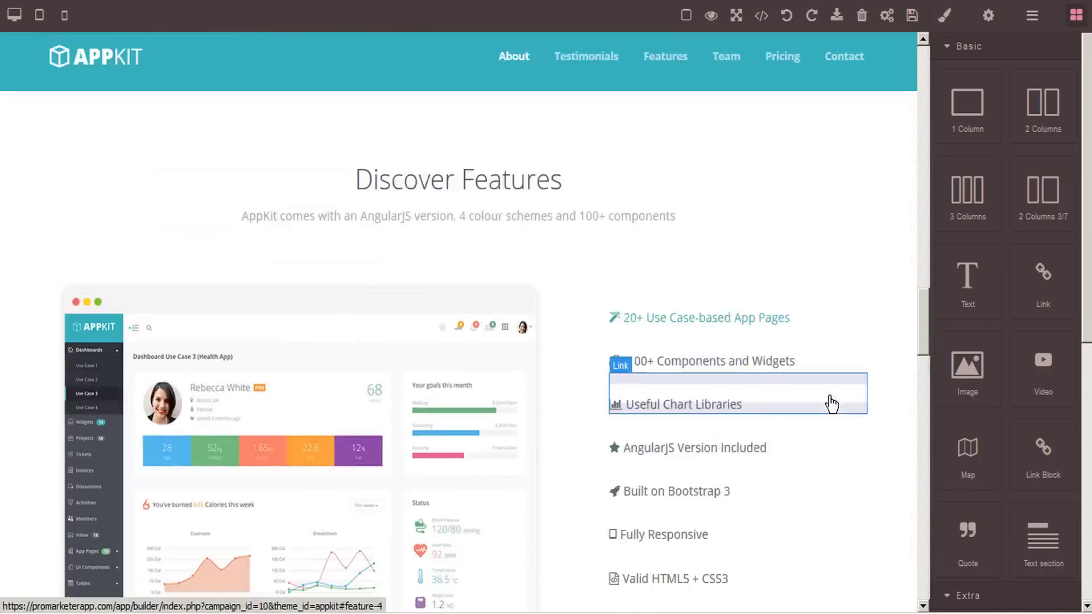
scroll(829, 404, "up", 10)
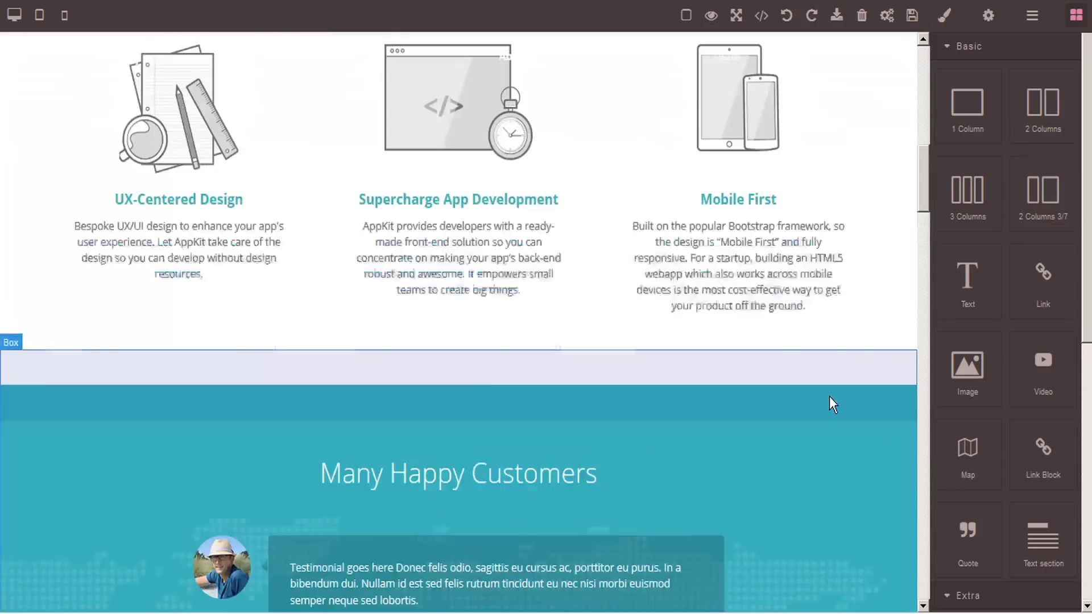
scroll(829, 404, "up", 2)
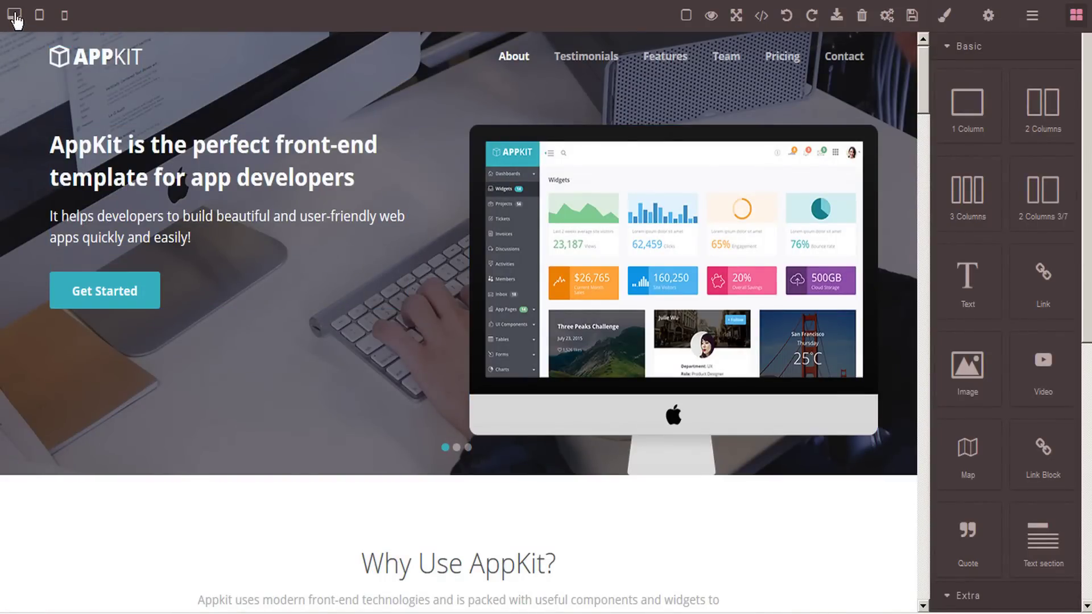
- Preview the Appkit template in tablet and phone layouts, and return to the desktop layout
left_click(39, 17)
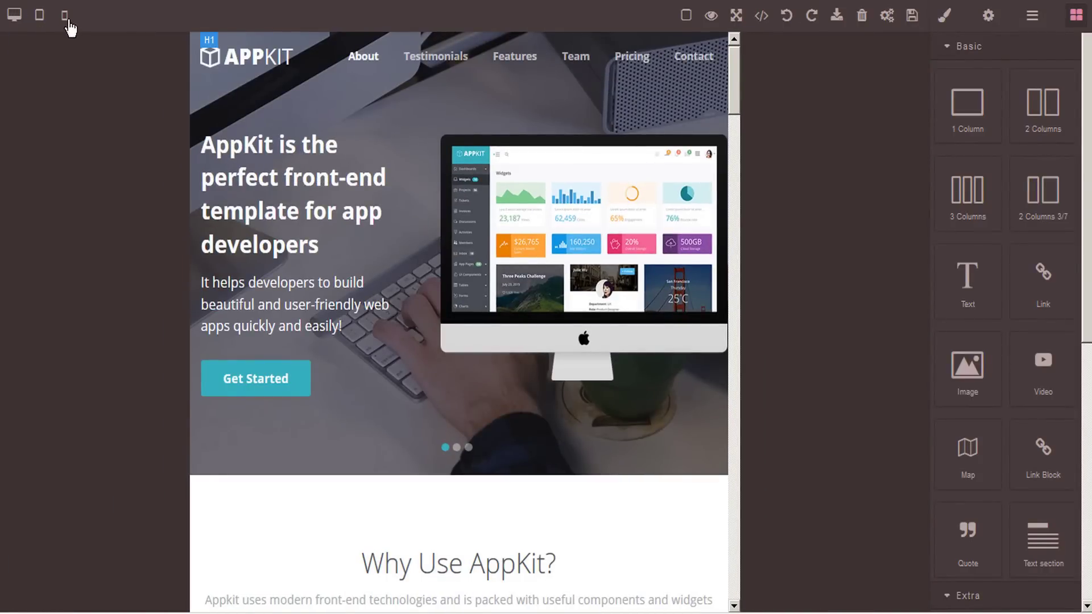
left_click(66, 19)
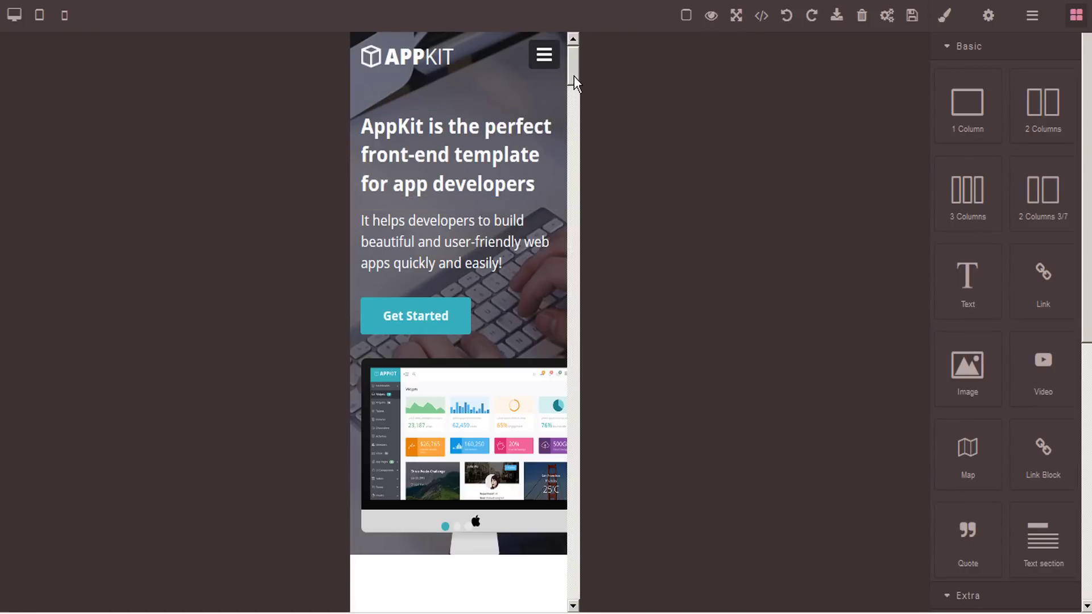
left_click_drag(574, 71, 582, 49)
left_click(14, 20)
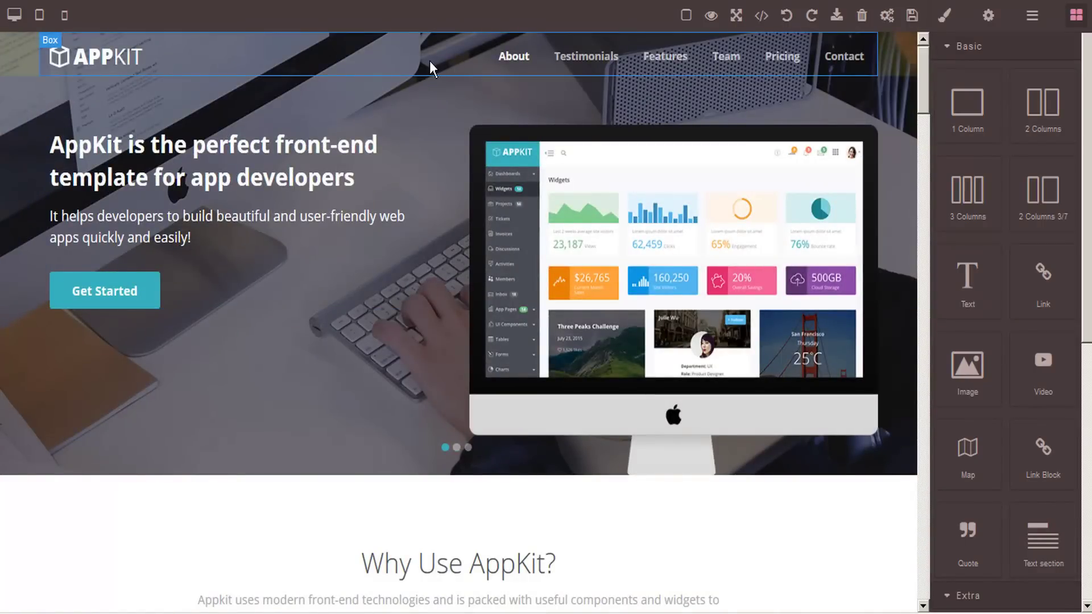
- Return to the template selection and load the DevAid template in the page builder
left_click(887, 20)
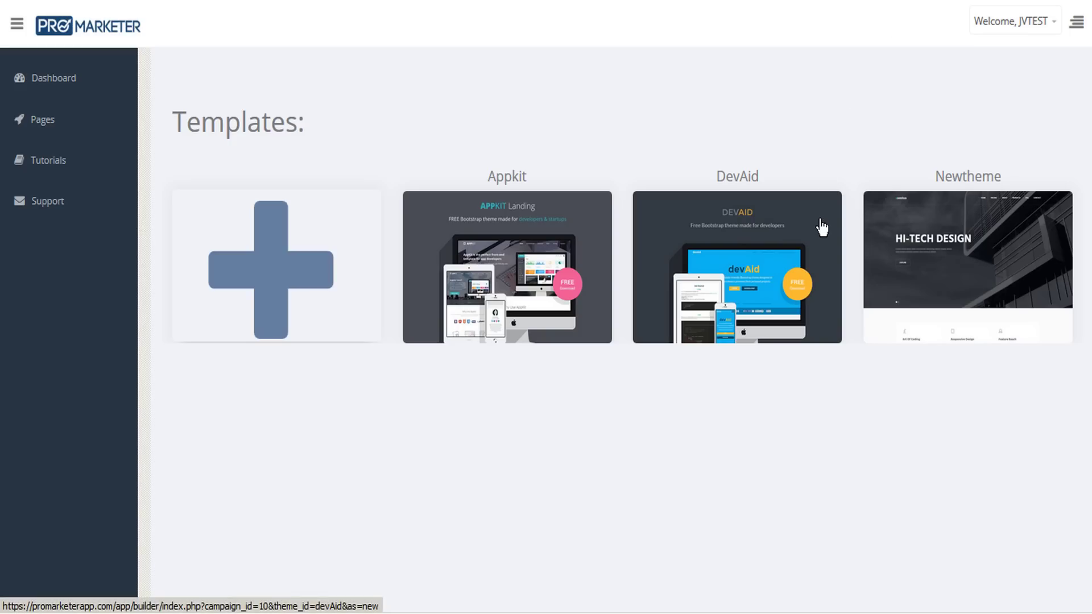
left_click(822, 227)
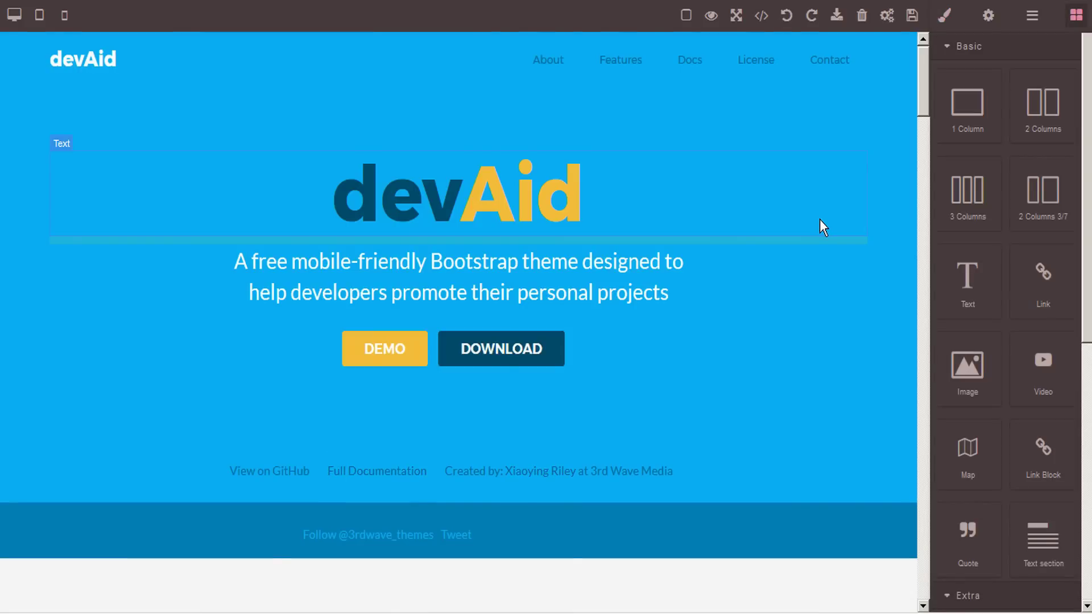
scroll(865, 120, "down", 4)
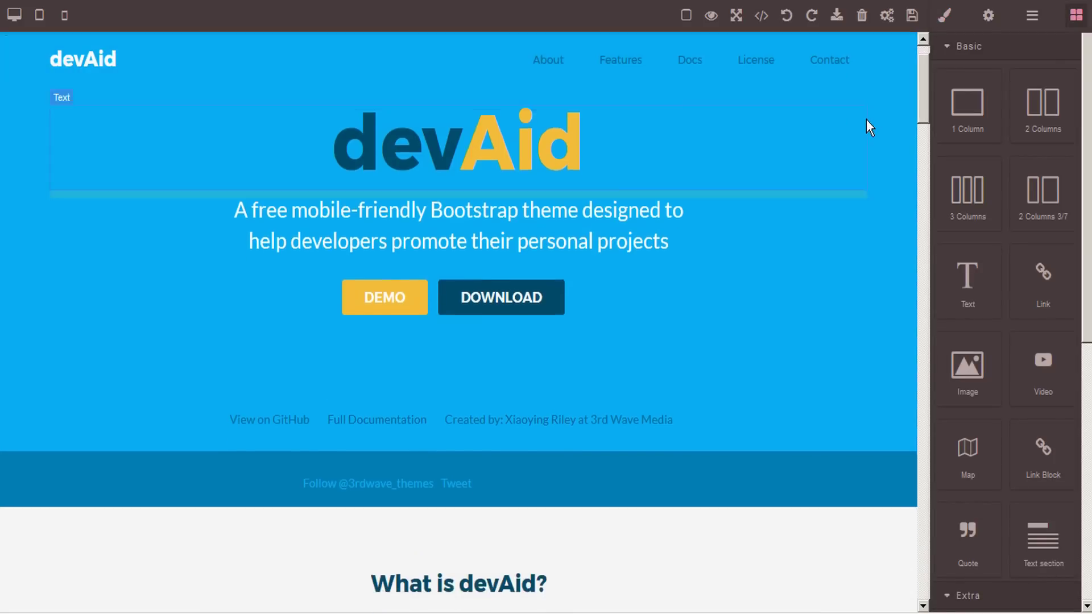
- Look through all sections of the DevAid template, from the header to Contact
scroll(865, 120, "down", 20)
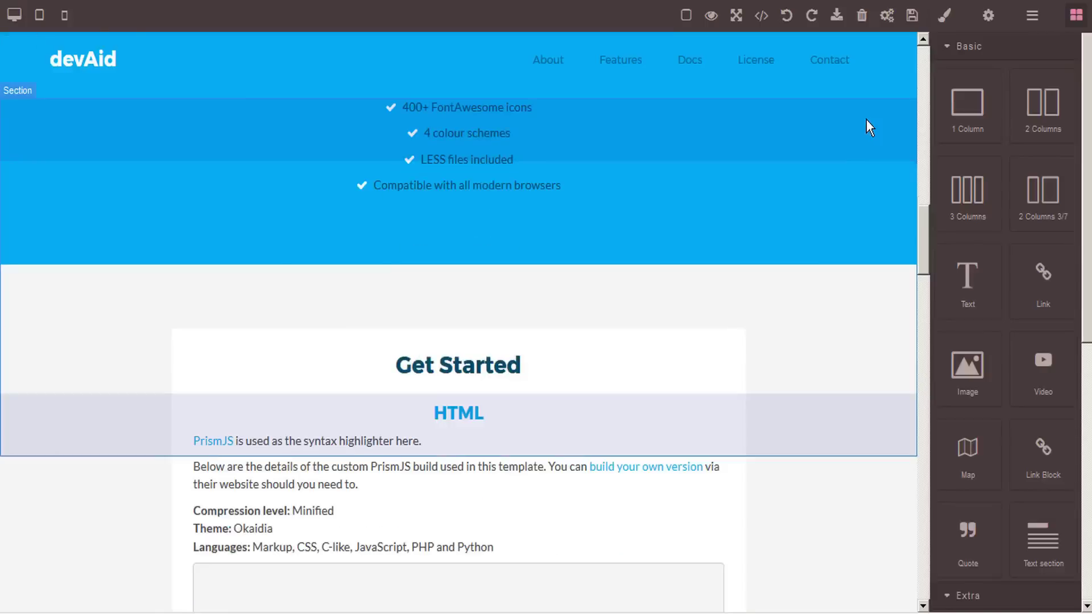
scroll(866, 120, "down", 15)
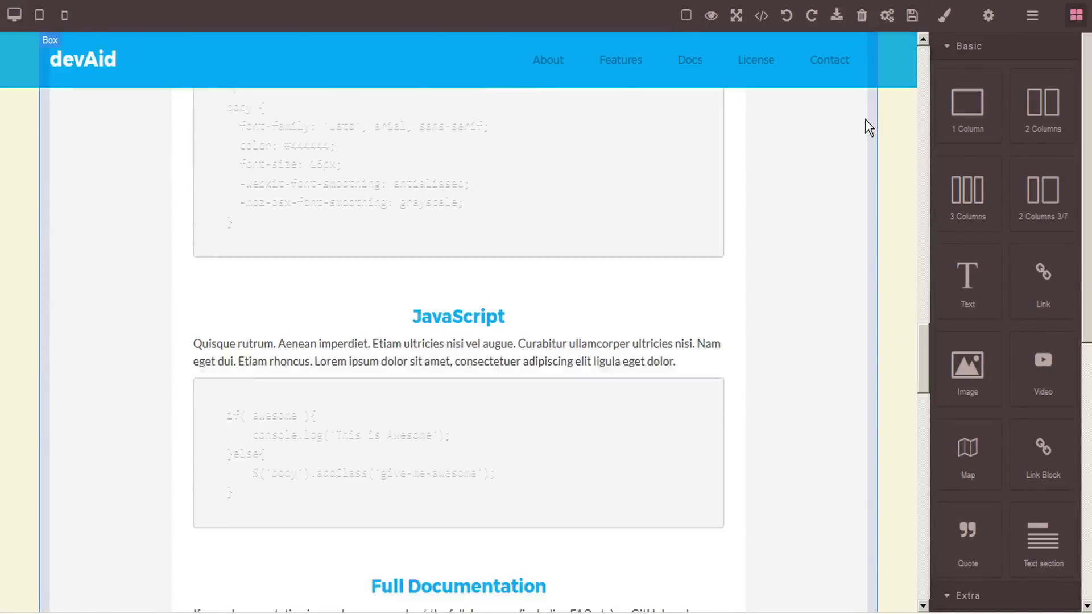
scroll(866, 121, "down", 20)
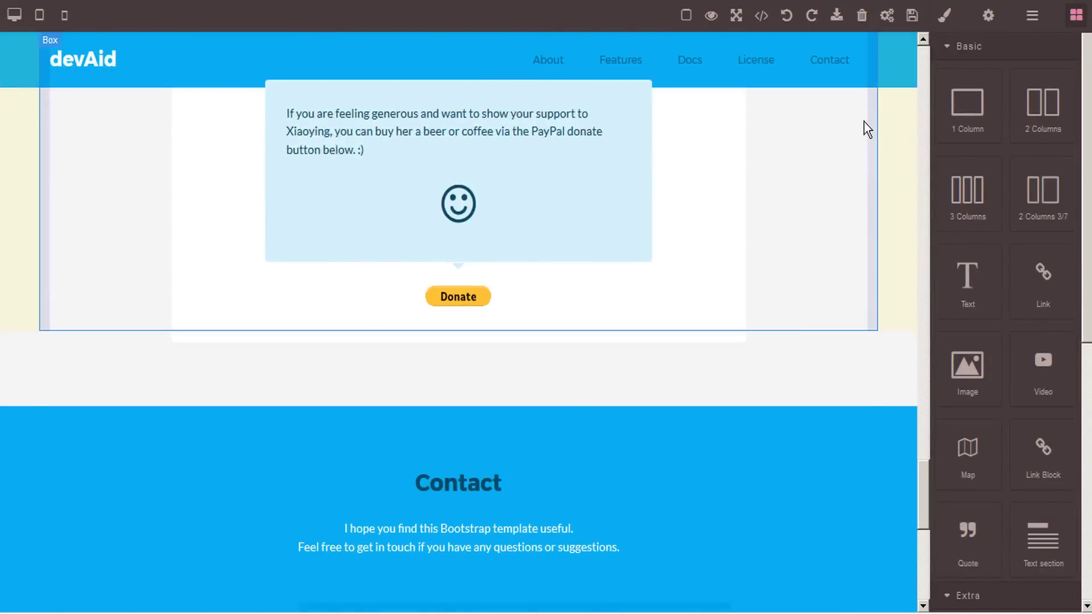
scroll(859, 125, "up", 20)
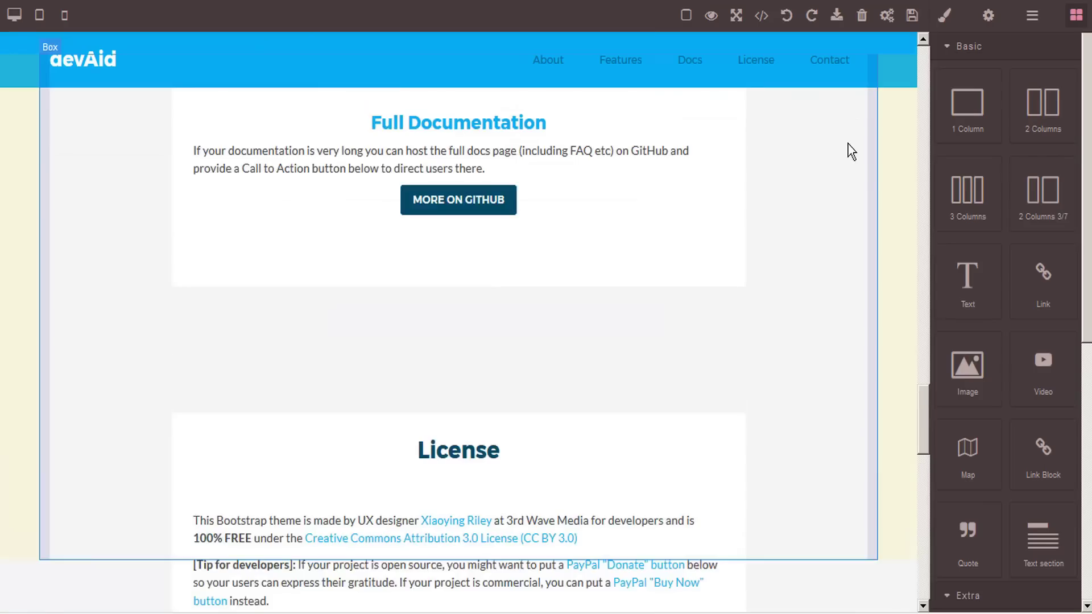
scroll(842, 148, "up", 15)
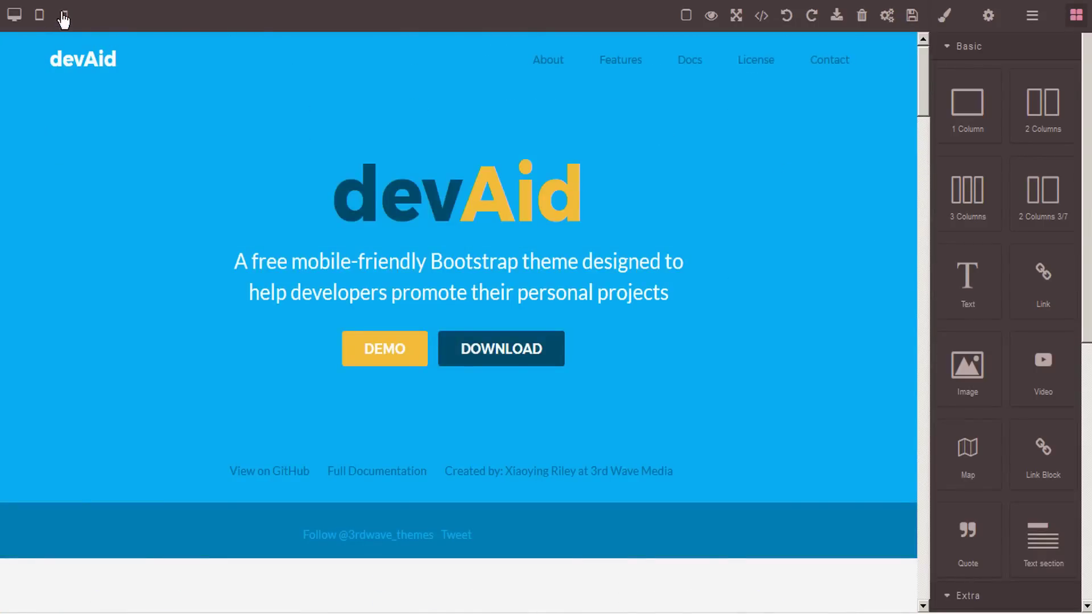
- Preview the DevAid template in the phone layout down to the What is devAid section, and return to the desktop layout
left_click(64, 16)
scroll(415, 190, "down", 8)
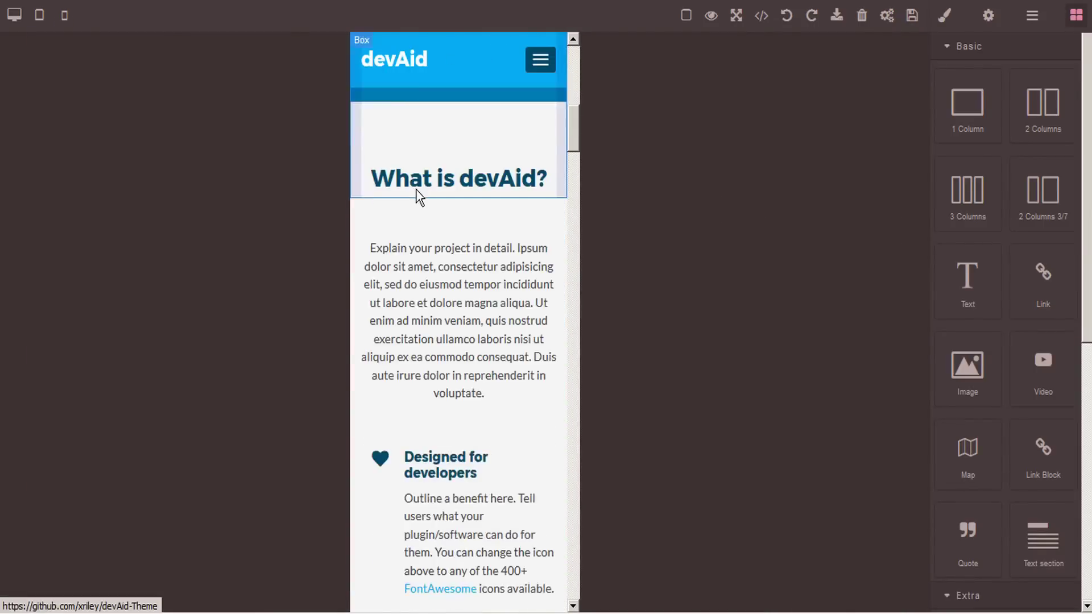
scroll(416, 189, "down", 4)
scroll(416, 189, "up", 10)
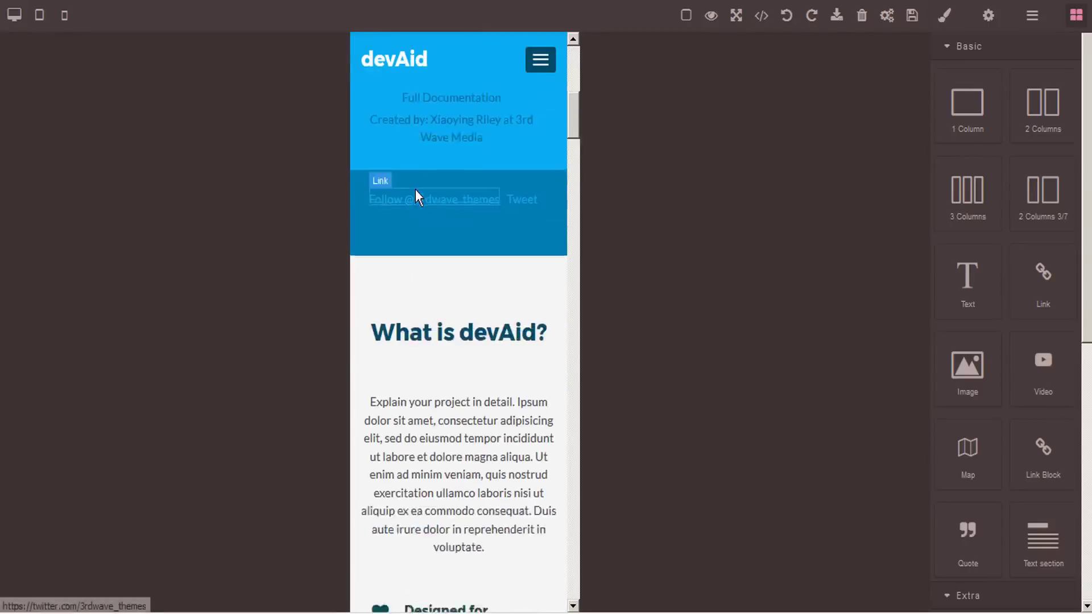
left_click(15, 16)
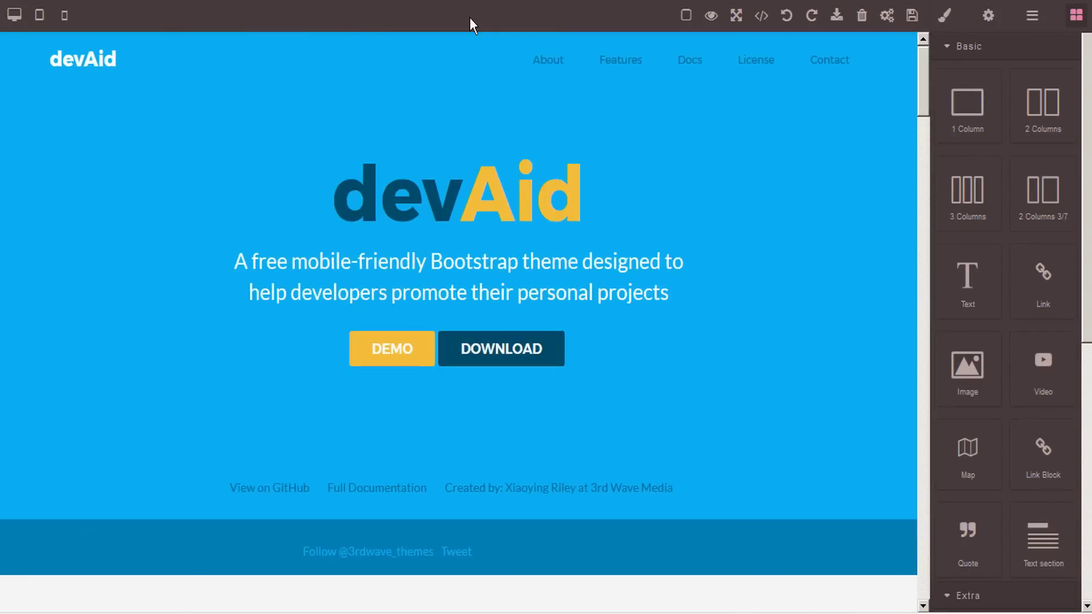
- Return to the template selection and load the Newtheme template in the page builder
left_click(889, 21)
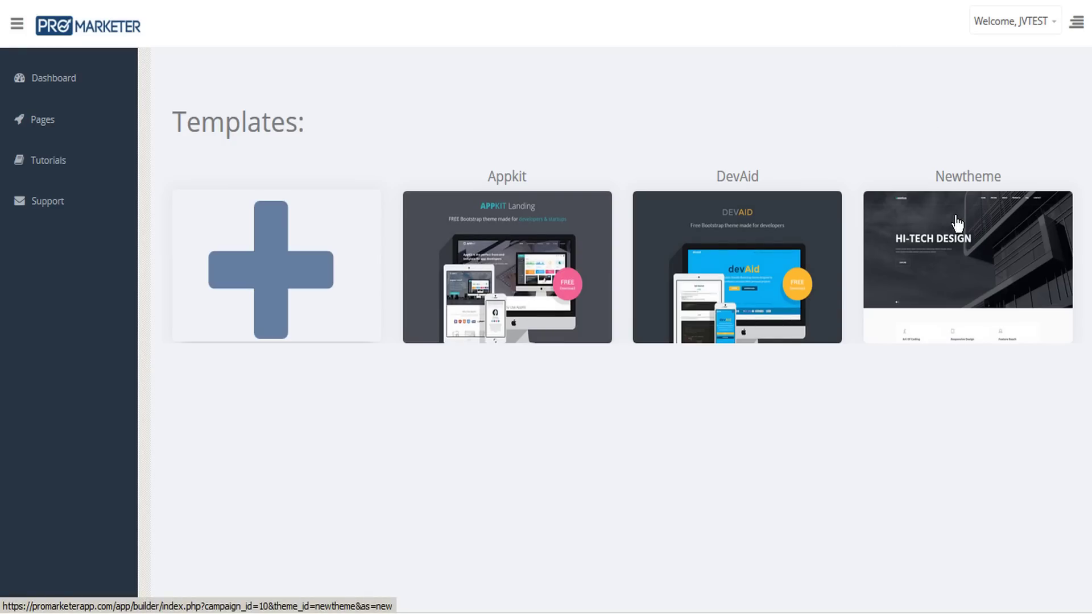
left_click(955, 217)
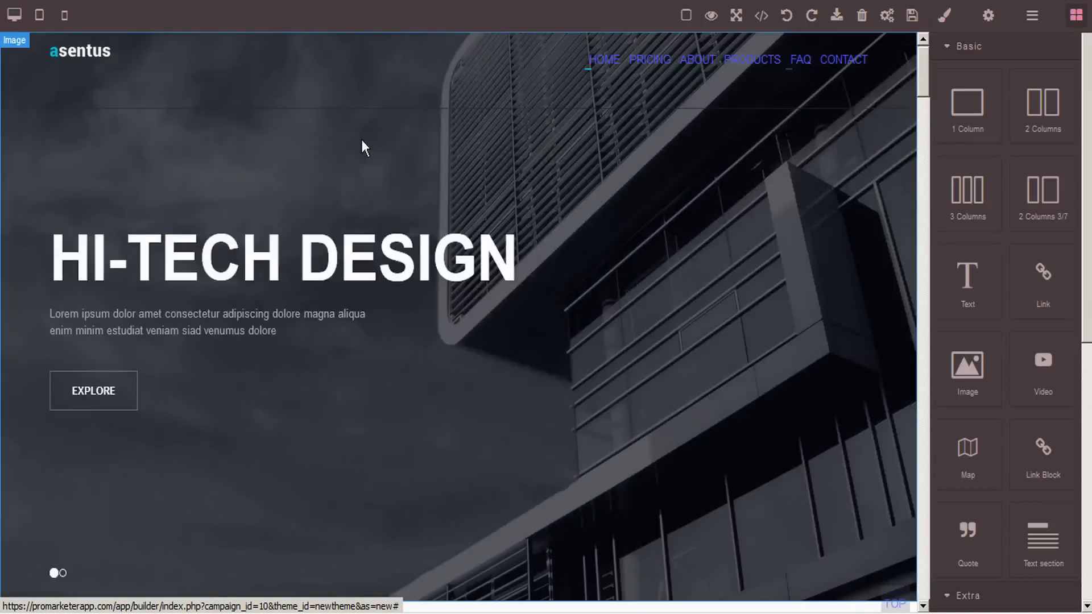
- Look through all sections of the Newtheme template, from the header to the Send Us A Note form
scroll(362, 139, "down", 8)
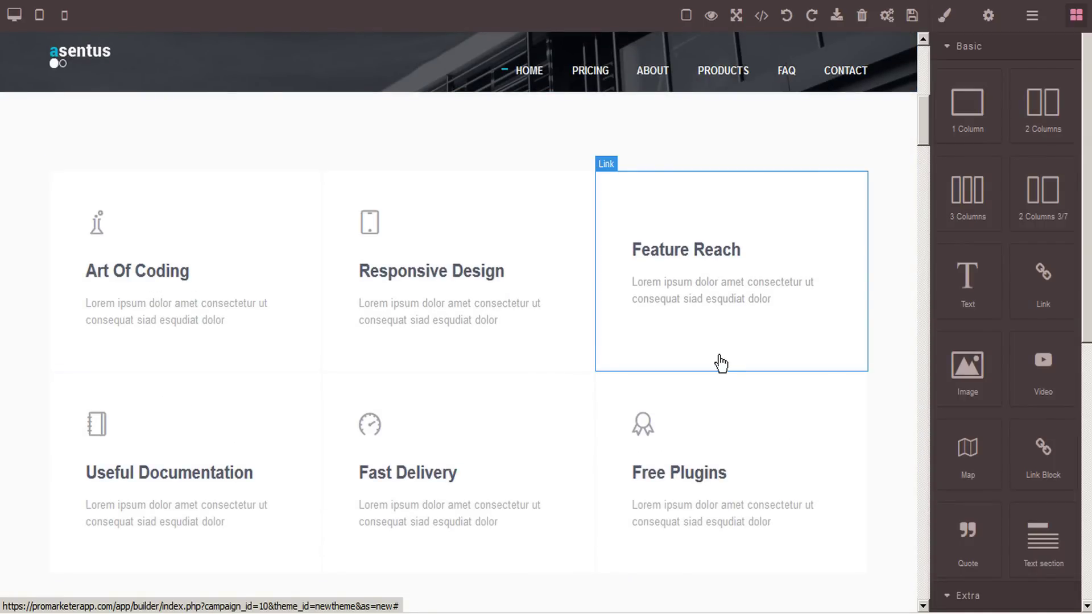
scroll(385, 281, "down", 10)
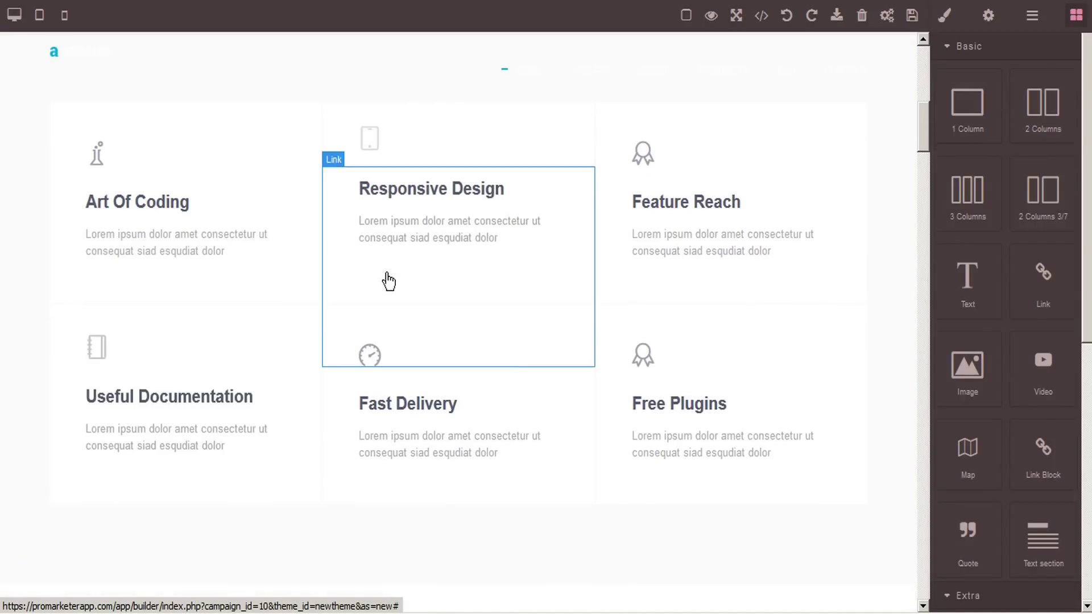
scroll(320, 223, "down", 12)
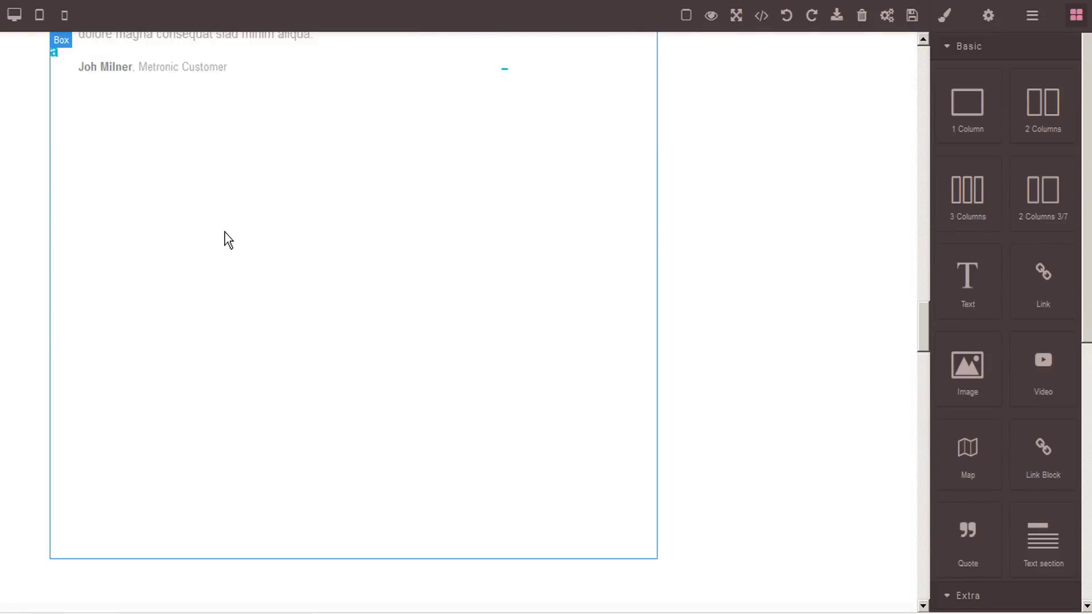
scroll(223, 227, "down", 12)
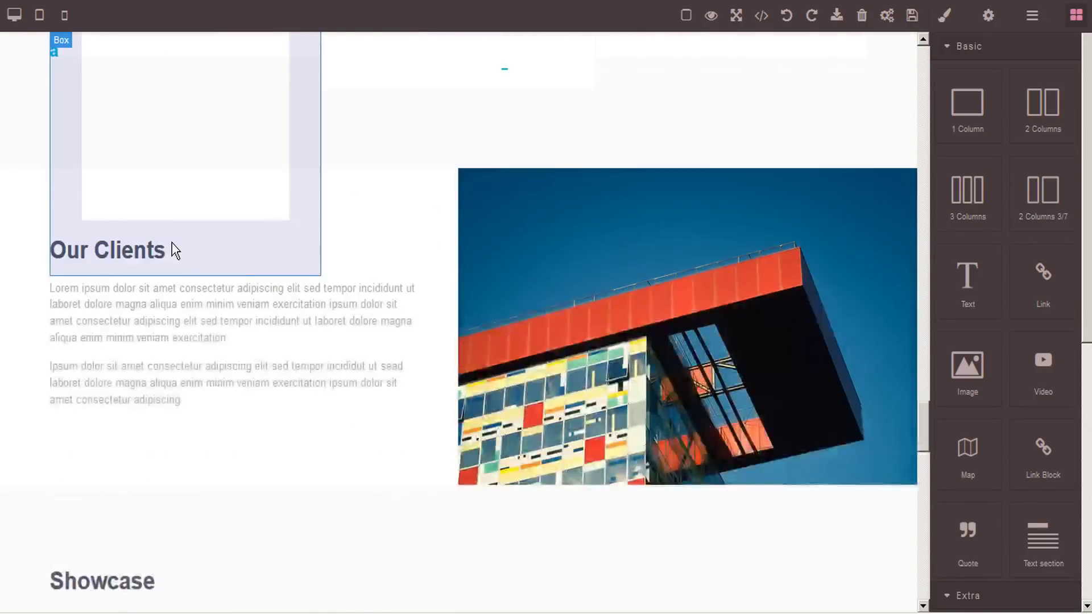
scroll(184, 230, "down", 10)
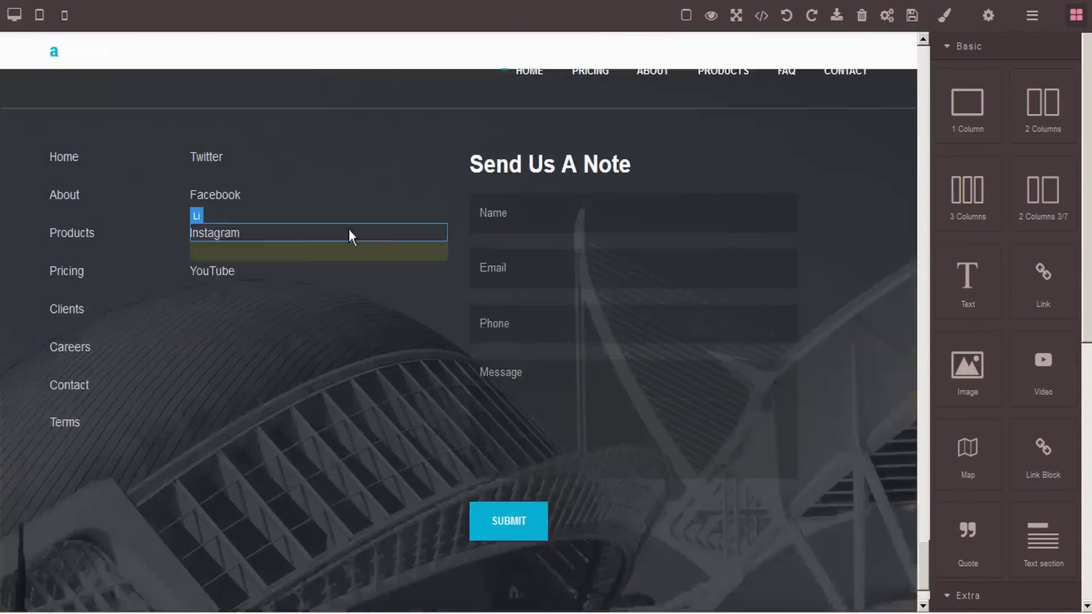
left_click_drag(921, 553, 879, 339)
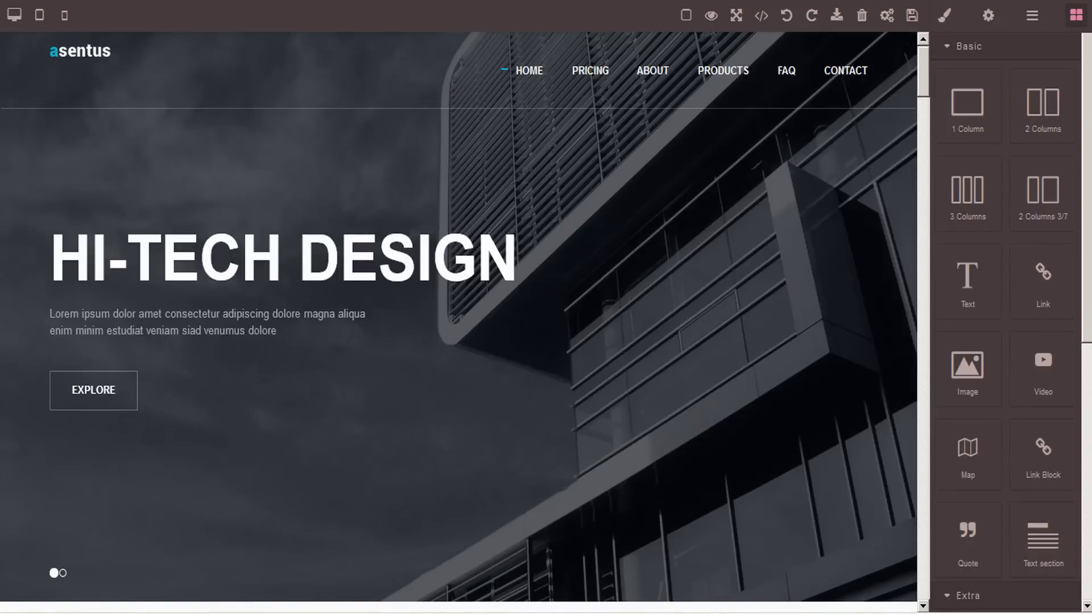
- Preview the Newtheme template in the phone layout and return to the desktop layout
left_click(64, 15)
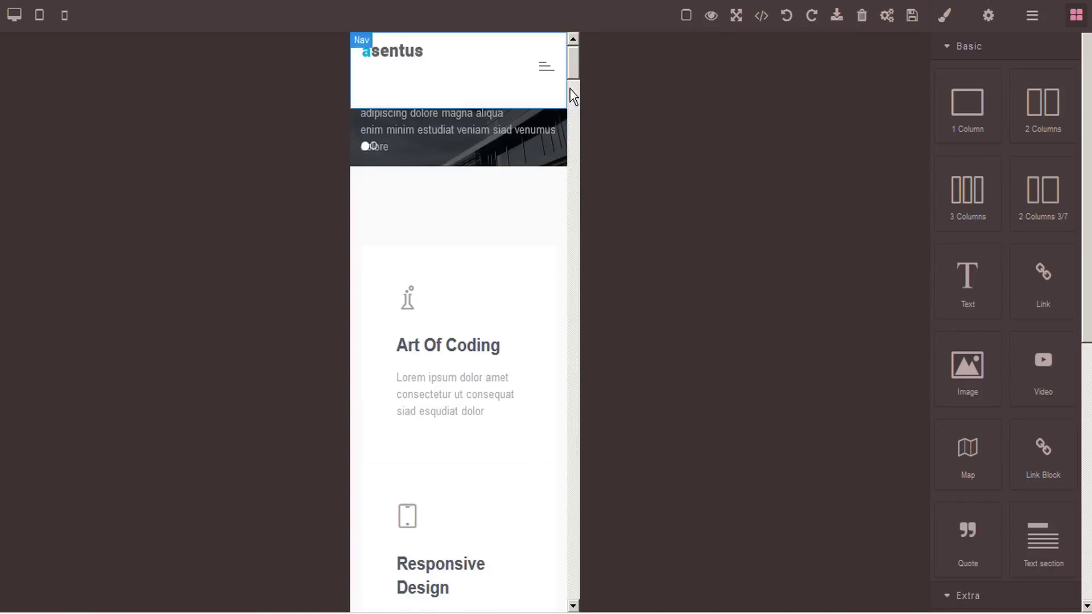
mouse_move(574, 73)
left_mouse_down()
mouse_move(589, 331)
mouse_move(580, 453)
mouse_move(569, 54)
left_mouse_up()
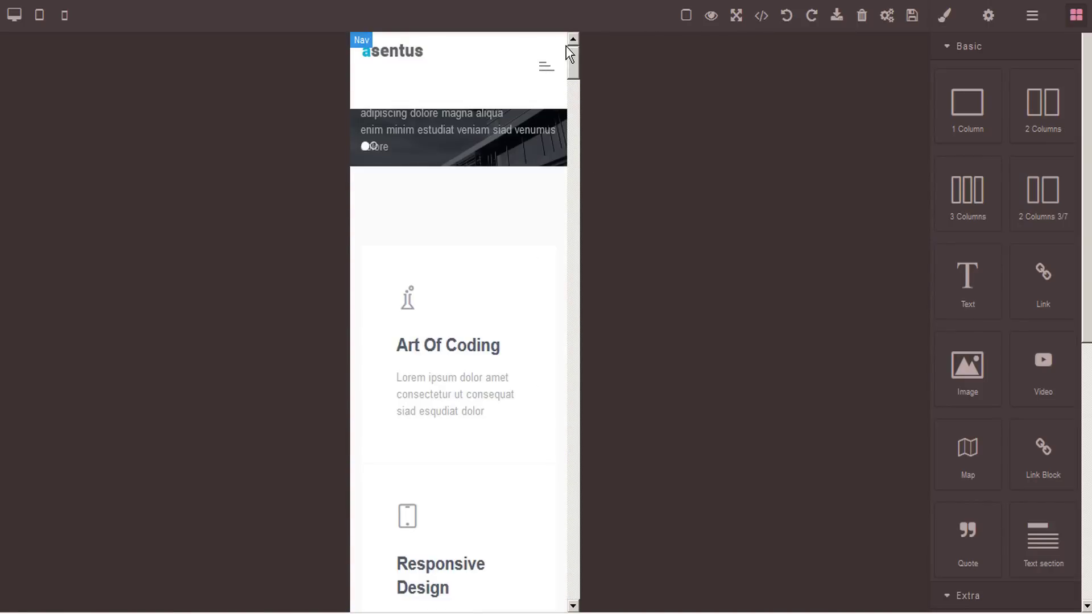
left_click(14, 16)
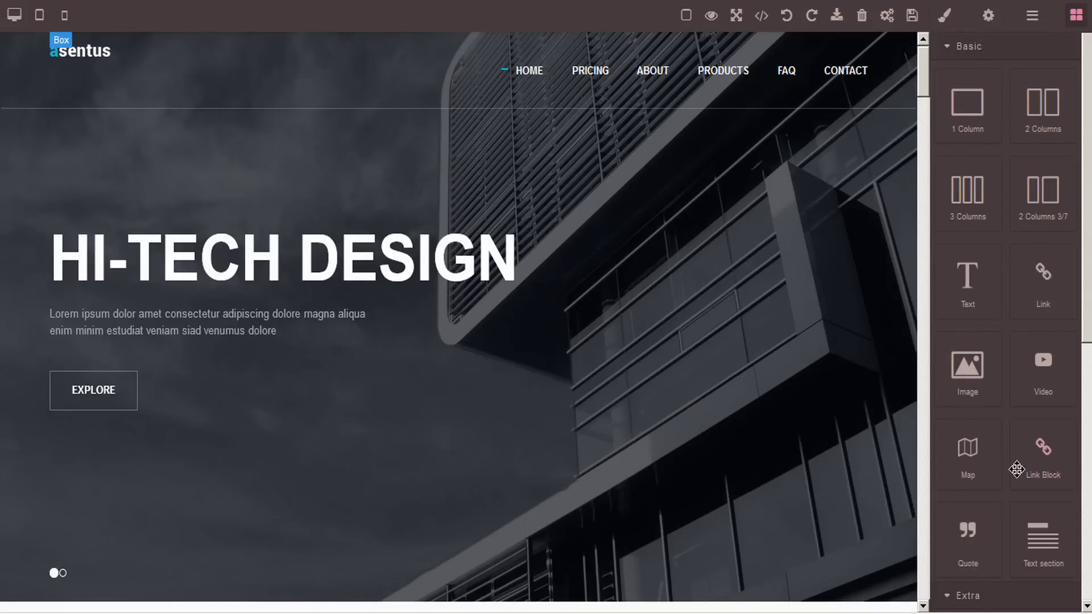
- Turn on the component outlines, examine them from the header to below Customer Reviews, and toggle them off and on again
left_click(686, 17)
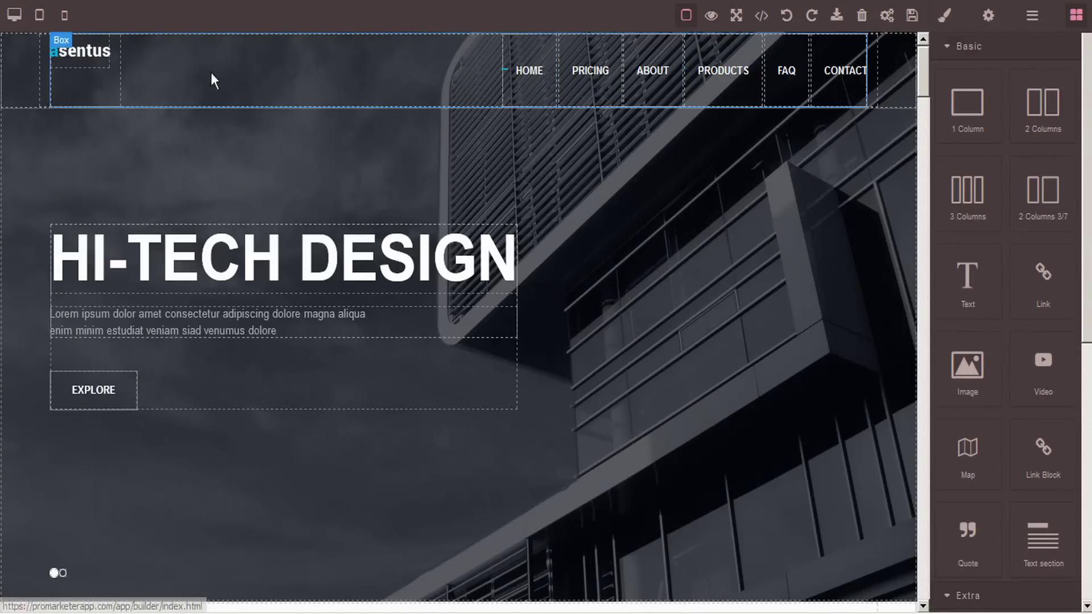
scroll(463, 267, "down", 3)
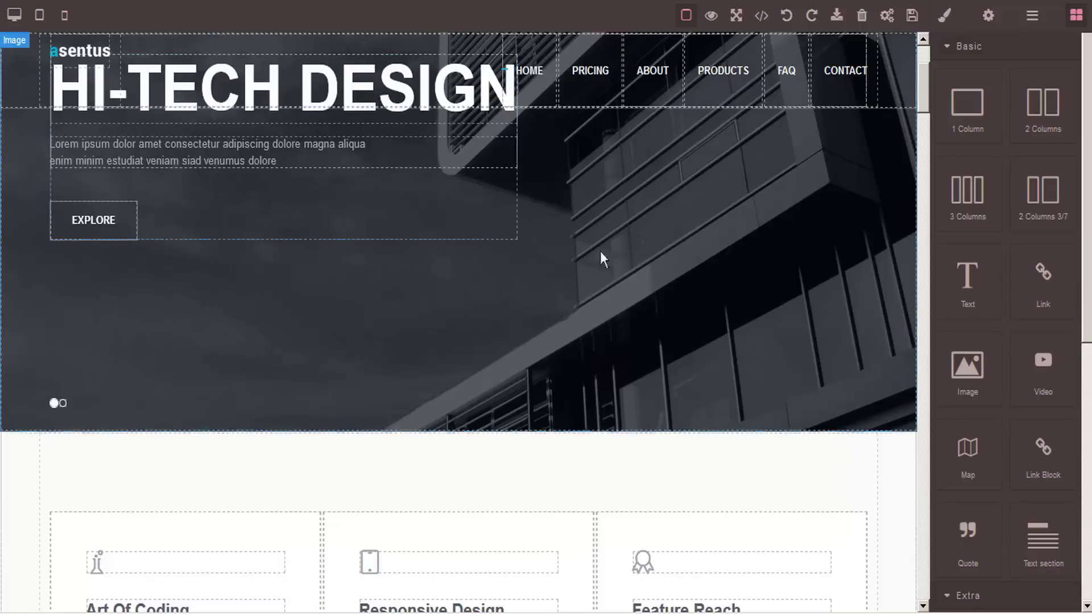
scroll(529, 268, "down", 7)
scroll(525, 296, "down", 6)
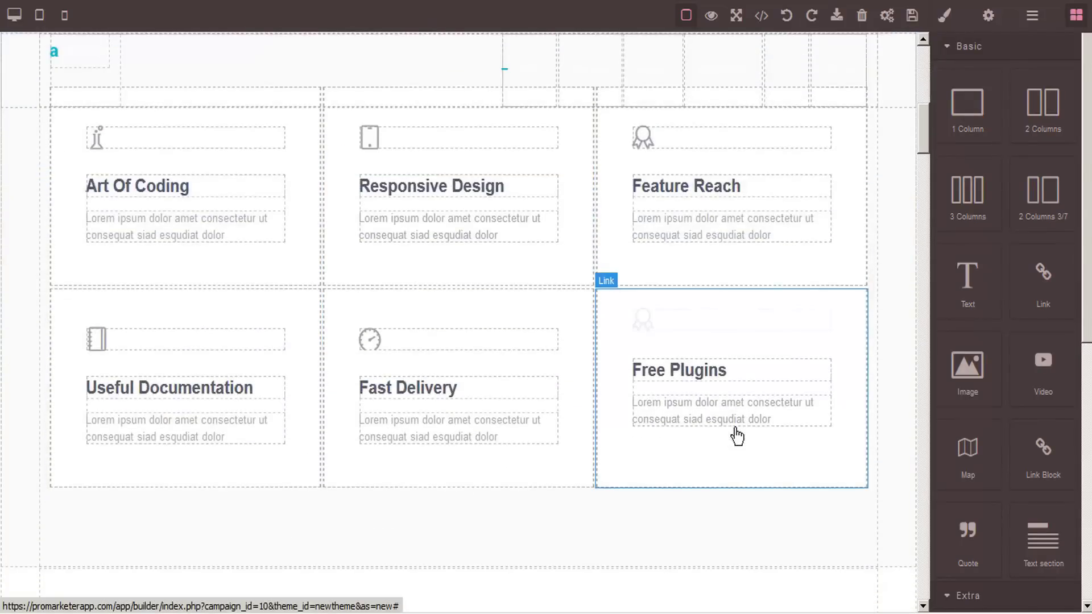
scroll(483, 437, "down", 15)
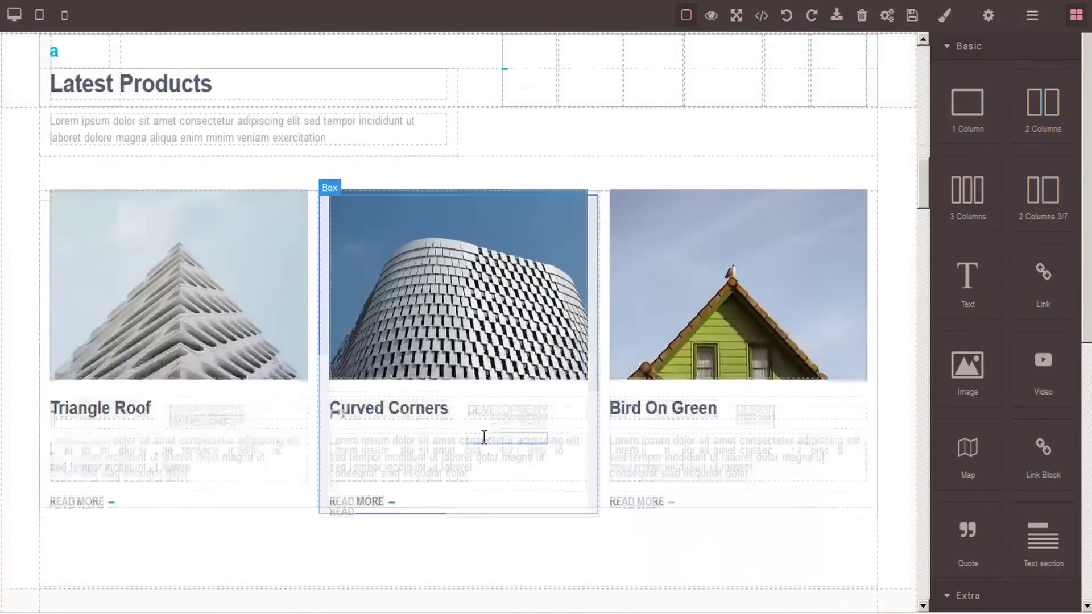
scroll(483, 438, "down", 10)
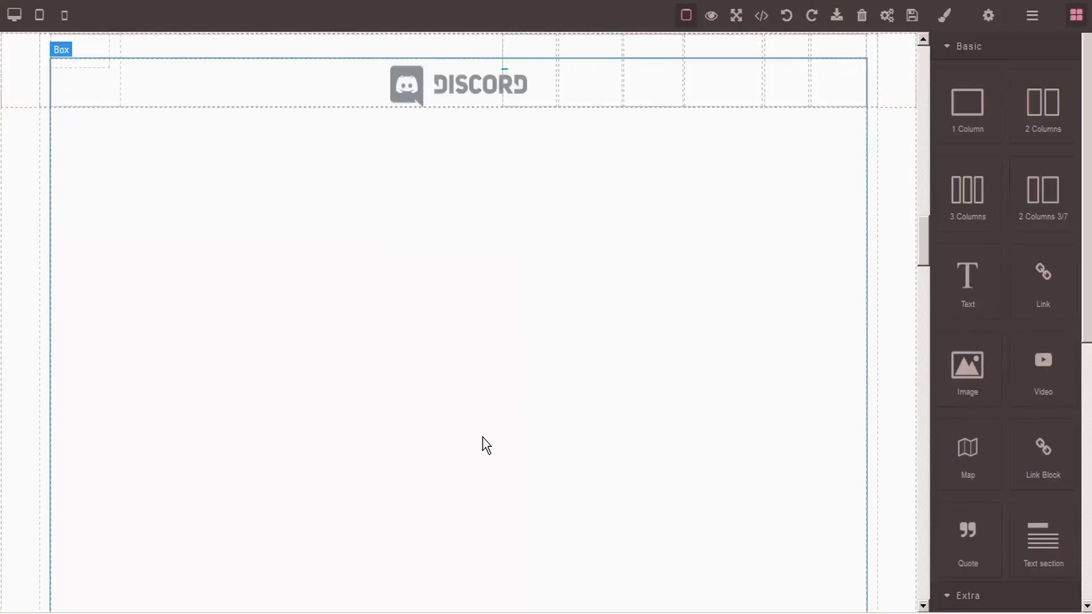
scroll(819, 405, "down", 9)
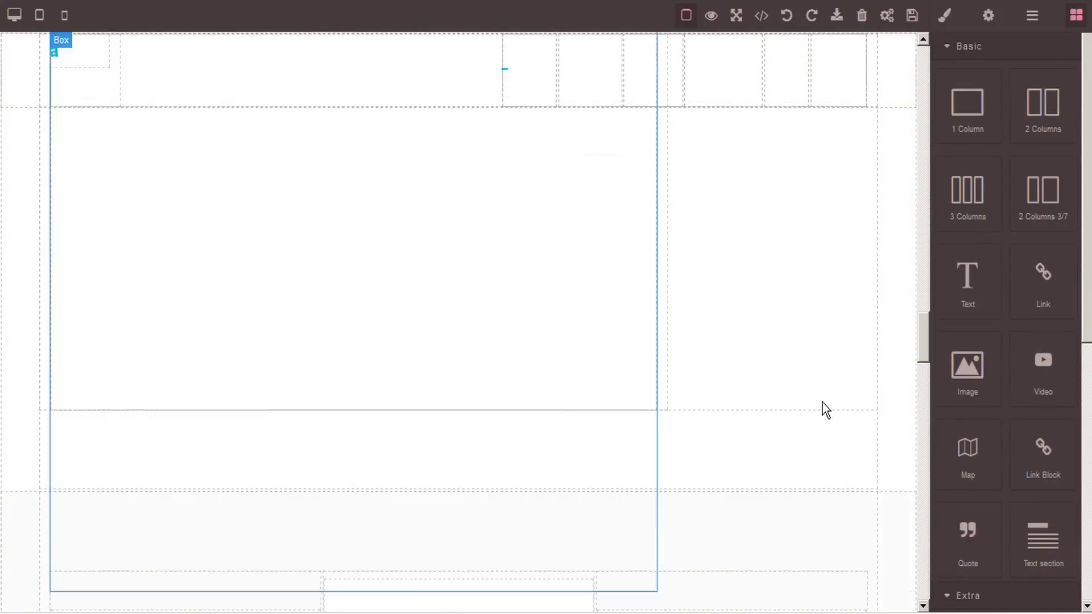
scroll(808, 398, "up", 11)
scroll(807, 398, "up", 20)
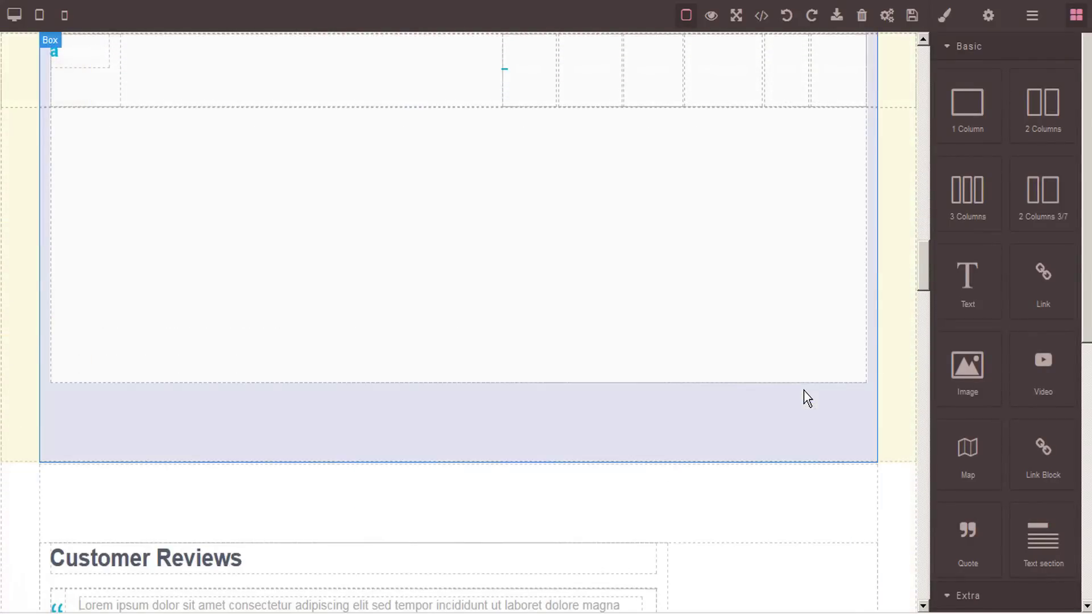
scroll(805, 393, "up", 10)
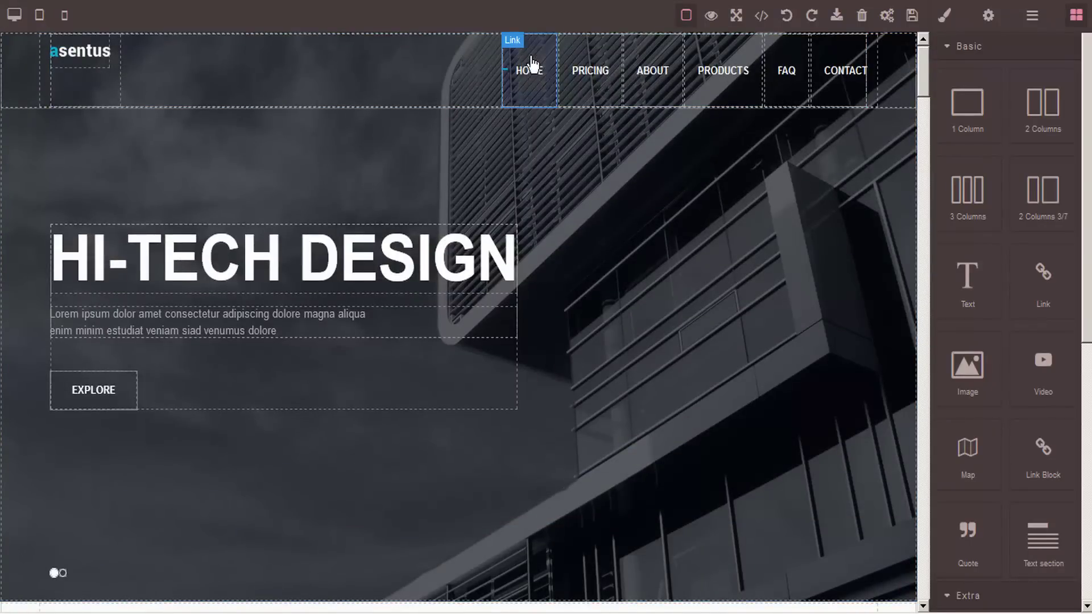
left_click(687, 16)
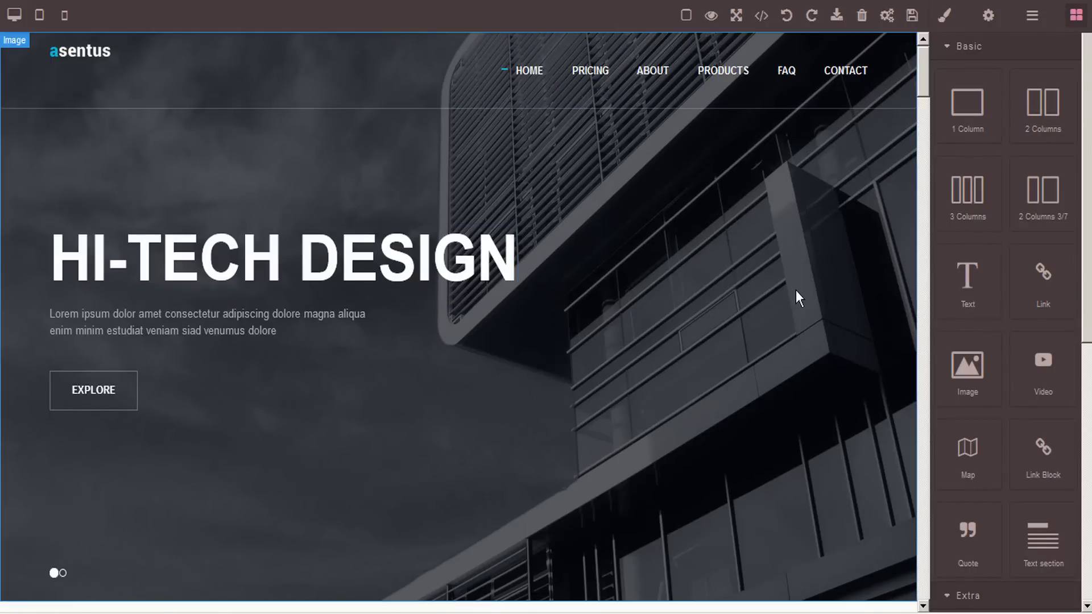
left_click(687, 16)
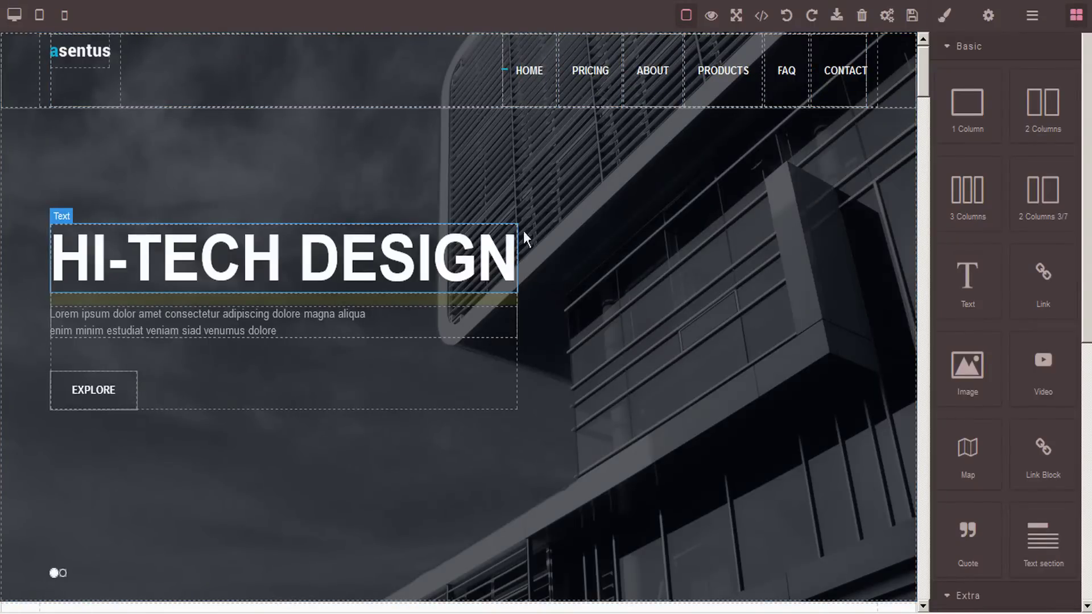
- Preview the Newtheme page without the editor, look through it down to Send Us A Note, and return to editing
left_click(710, 17)
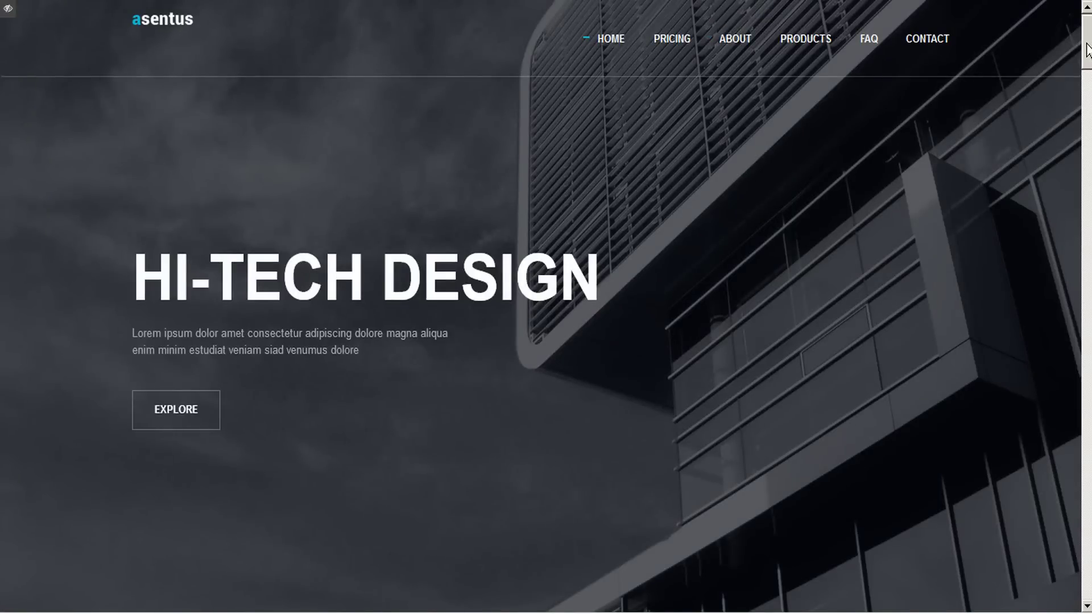
scroll(1088, 50, "down", 5)
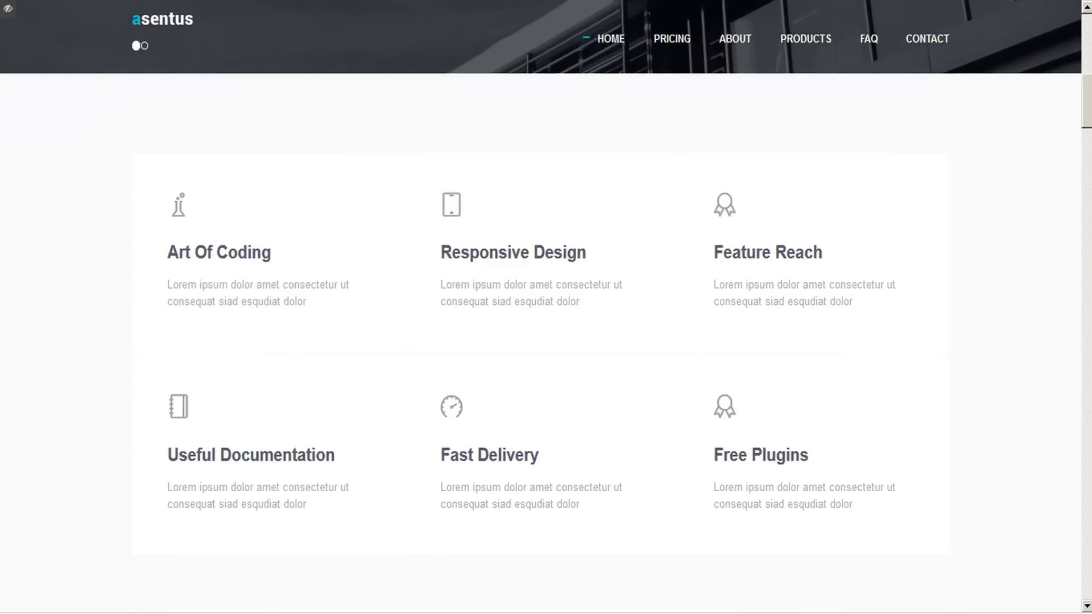
scroll(473, 162, "down", 10)
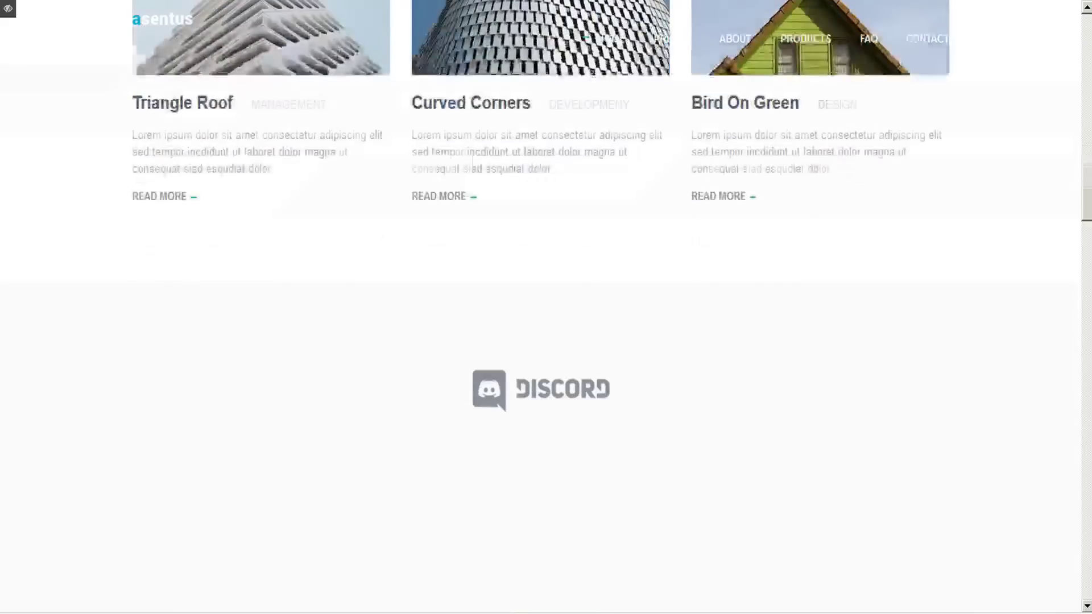
scroll(473, 162, "down", 5)
scroll(540, 307, "down", 10)
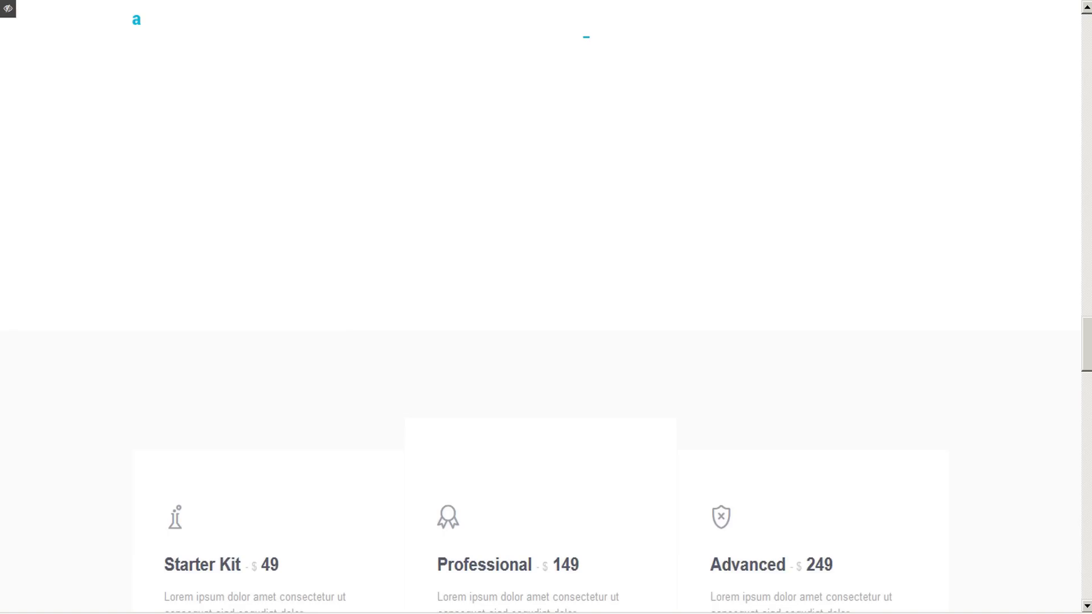
scroll(540, 307, "down", 15)
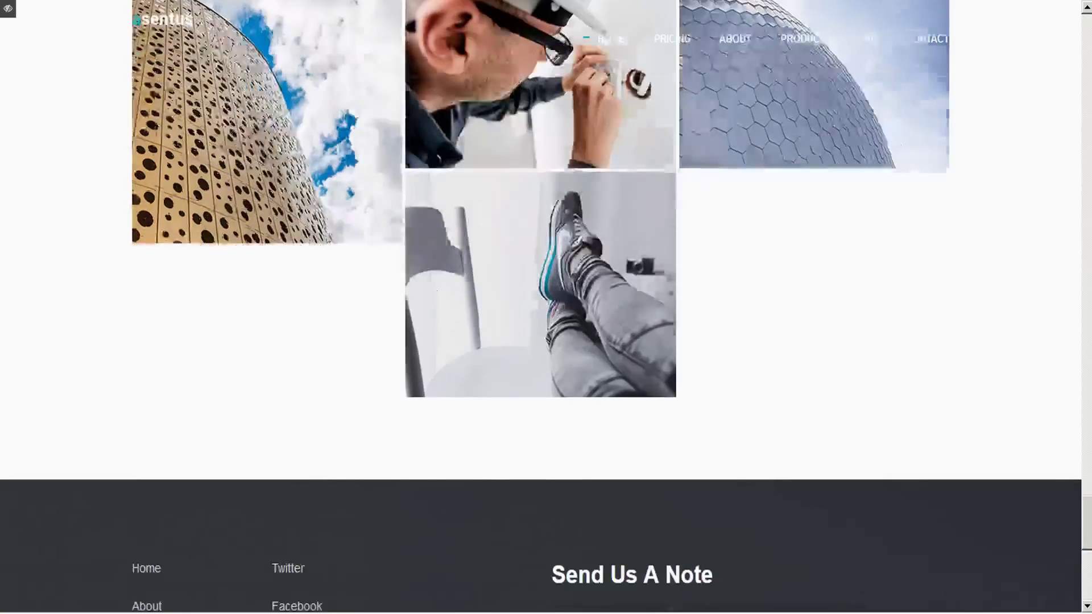
scroll(540, 307, "up", 3)
scroll(540, 307, "up", 15)
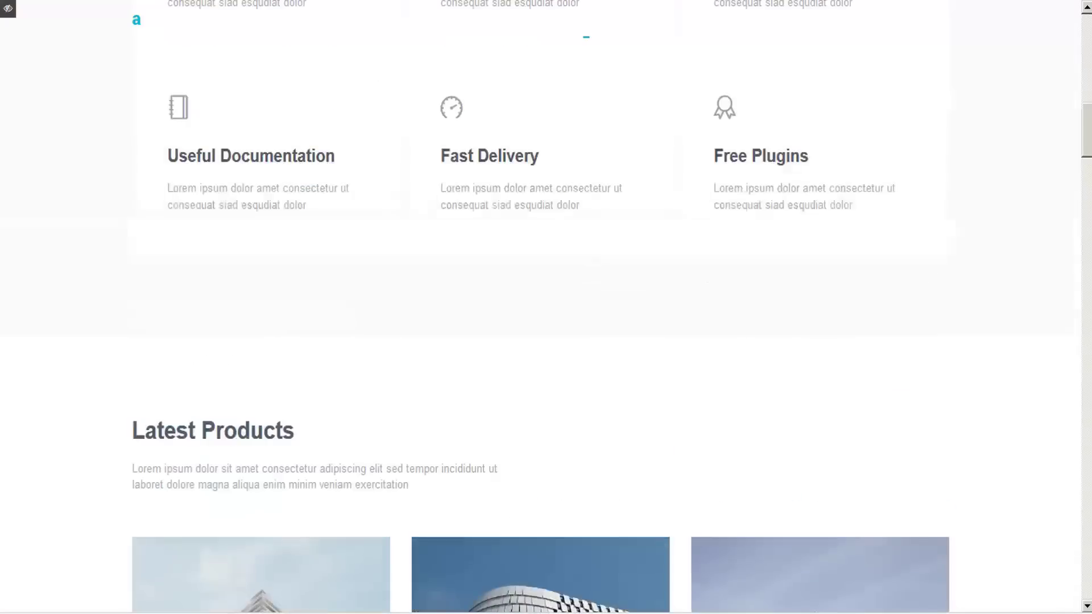
scroll(540, 307, "up", 10)
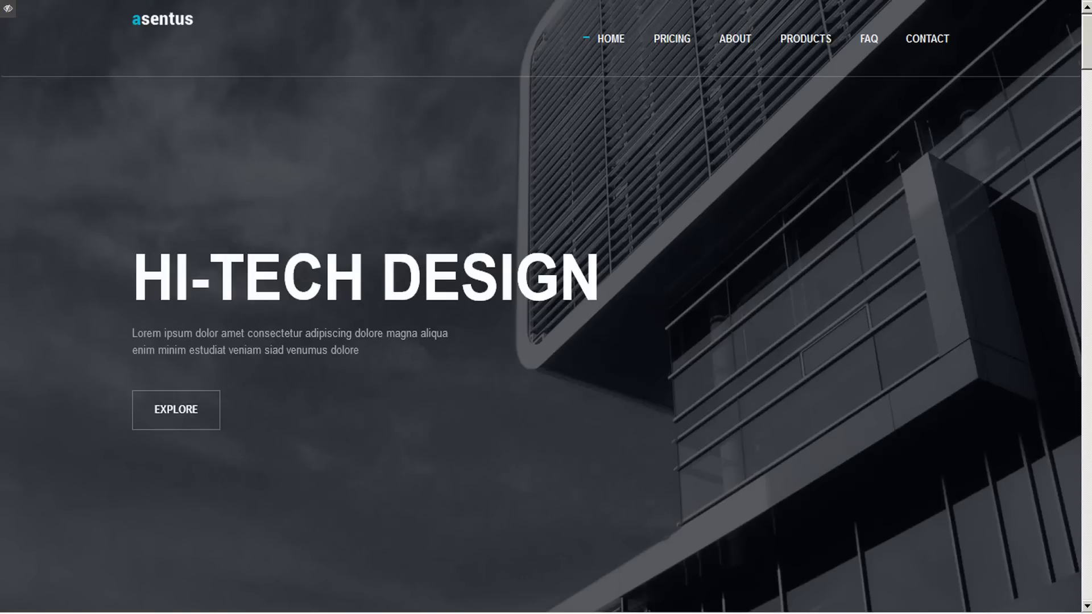
left_click(9, 12)
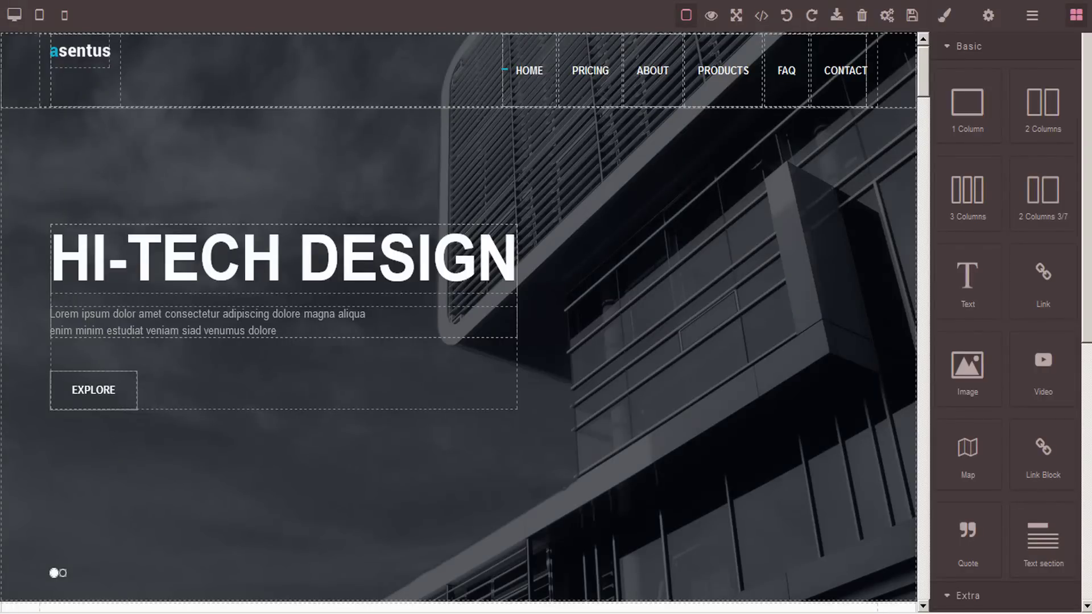
- Open the page's code view and examine the template's HTML and CSS code
left_click(737, 24)
left_click(761, 17)
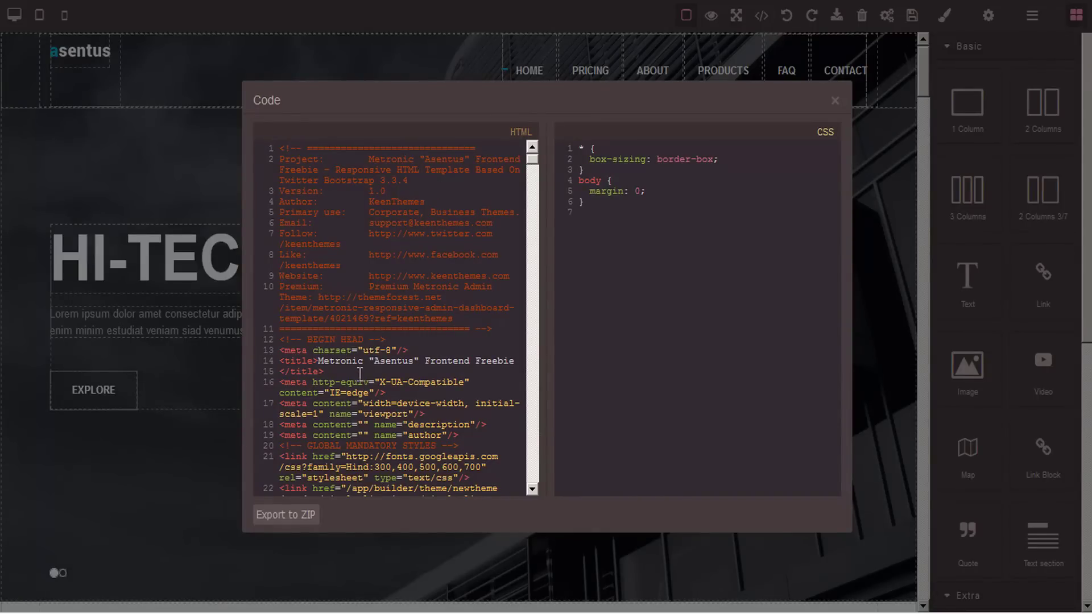
left_click(363, 366)
scroll(378, 364, "down", 3)
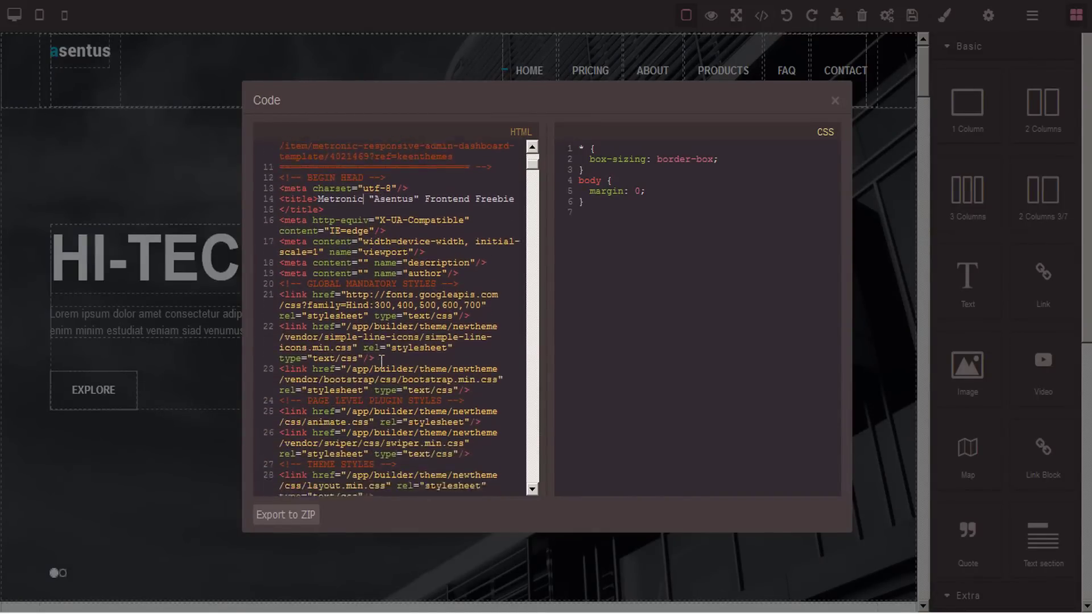
scroll(382, 360, "down", 1)
double_click(522, 133)
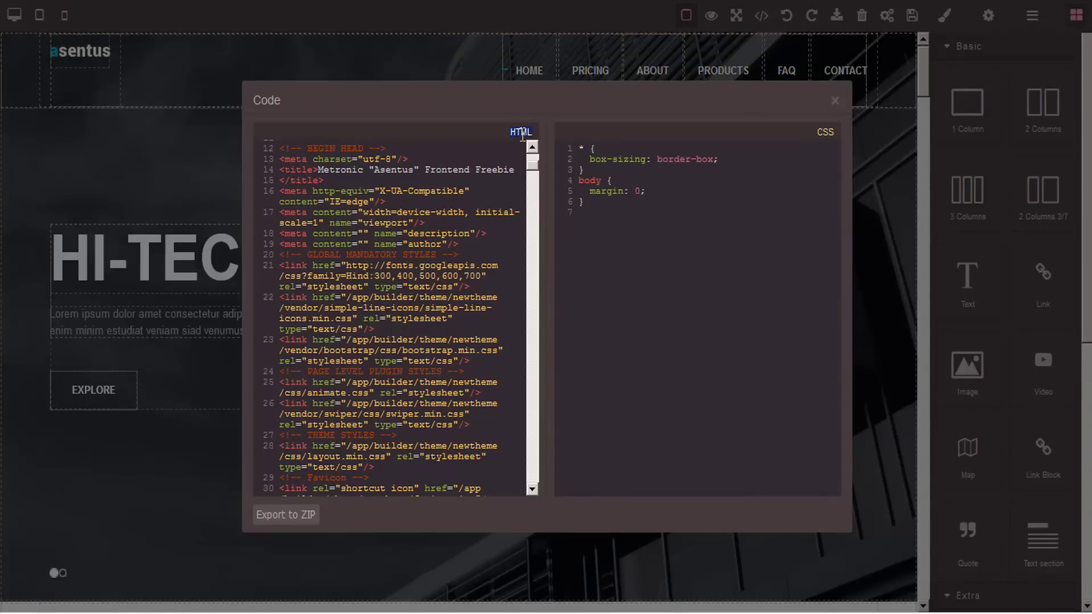
double_click(825, 132)
- Export the page code as a ZIP archive, save it, and inspect the archive's css folder
left_click(295, 518)
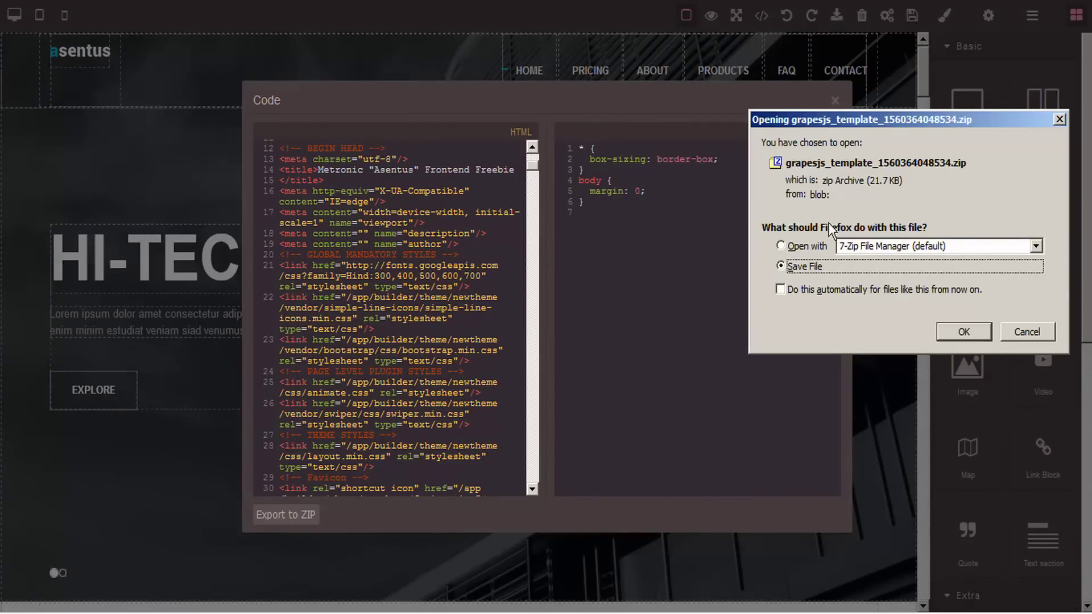
left_click(967, 332)
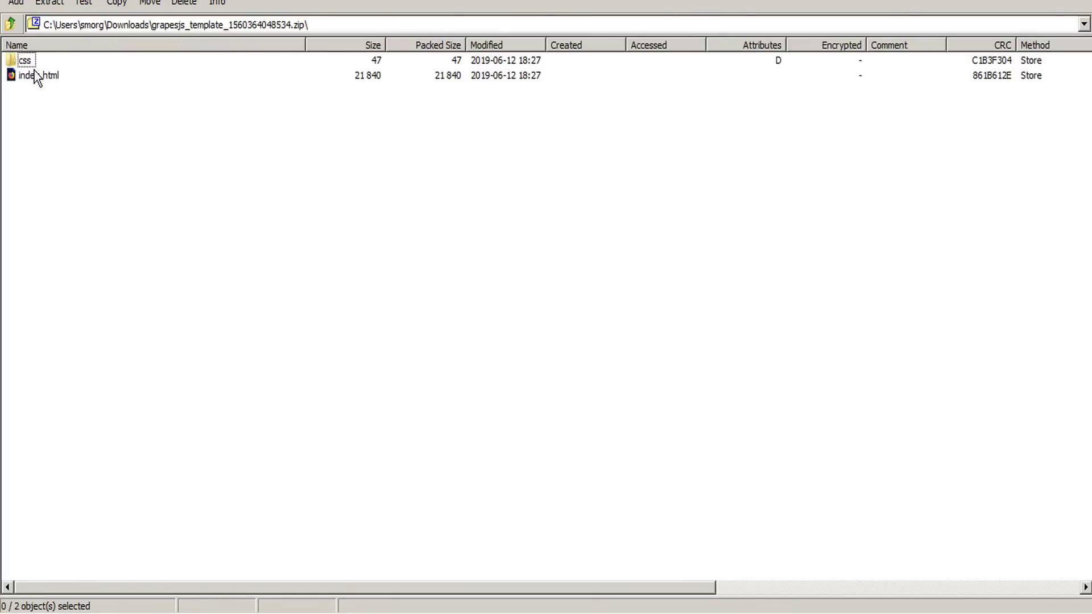
double_click(25, 61)
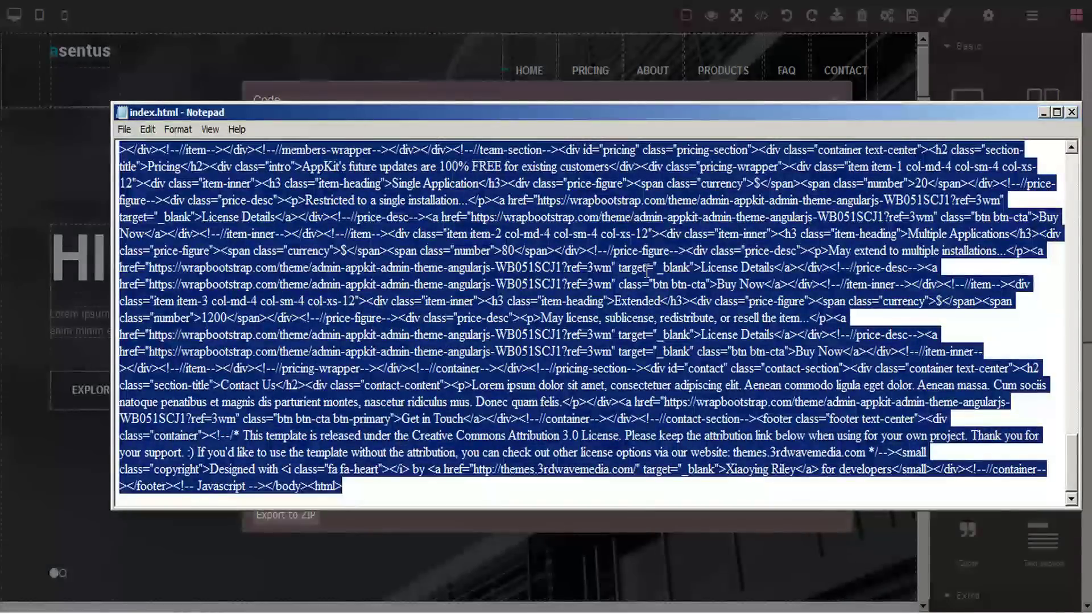
- Look through the AppKit index.html code in Notepad, select all of it, and close the builder's Code window
left_click(646, 270)
scroll(647, 270, "up", 10)
scroll(646, 270, "down", 10)
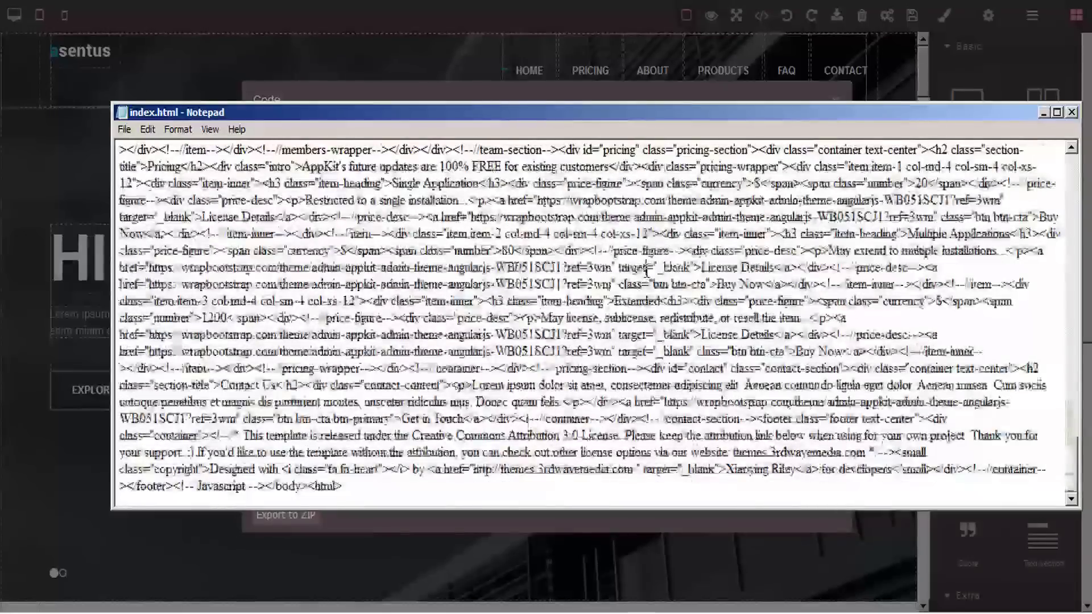
key("ctrl+a")
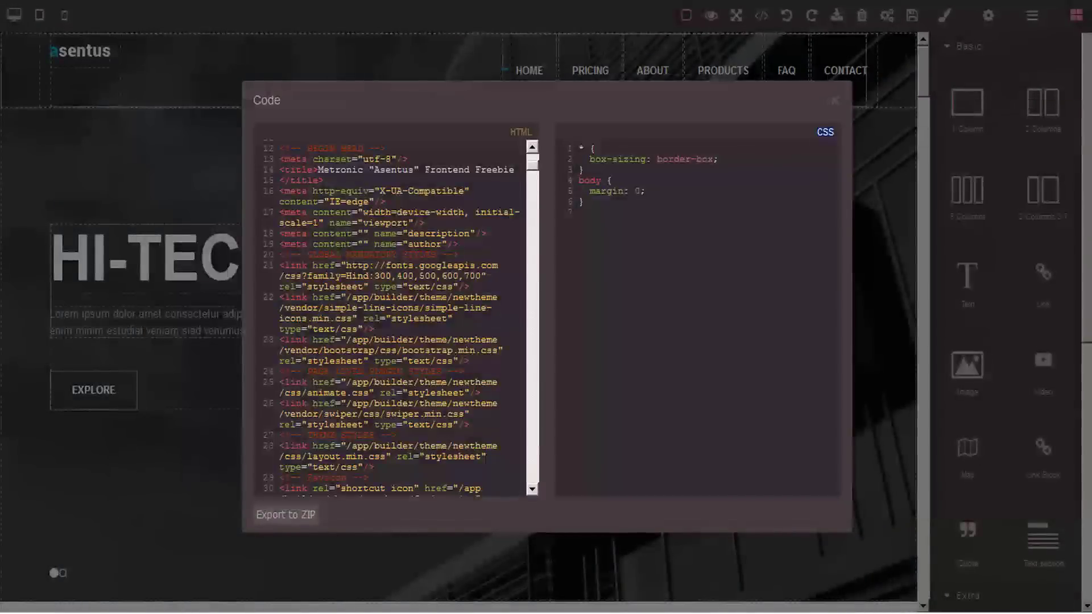
left_click(834, 101)
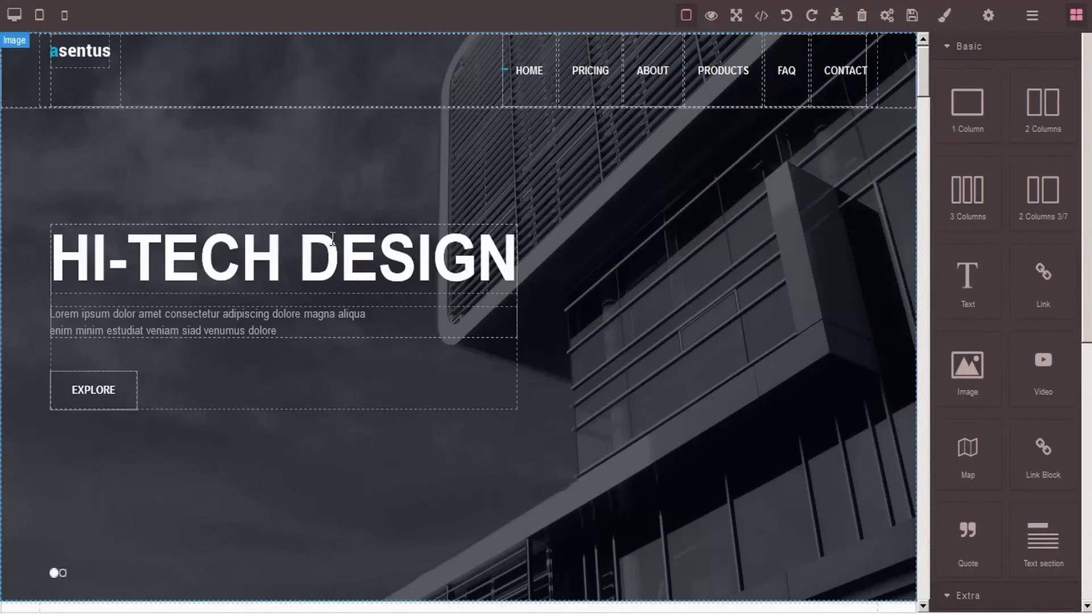
- Change the hero heading HI-TECH DESIGN to HI-TECH DESIGNSZ
left_click(384, 256)
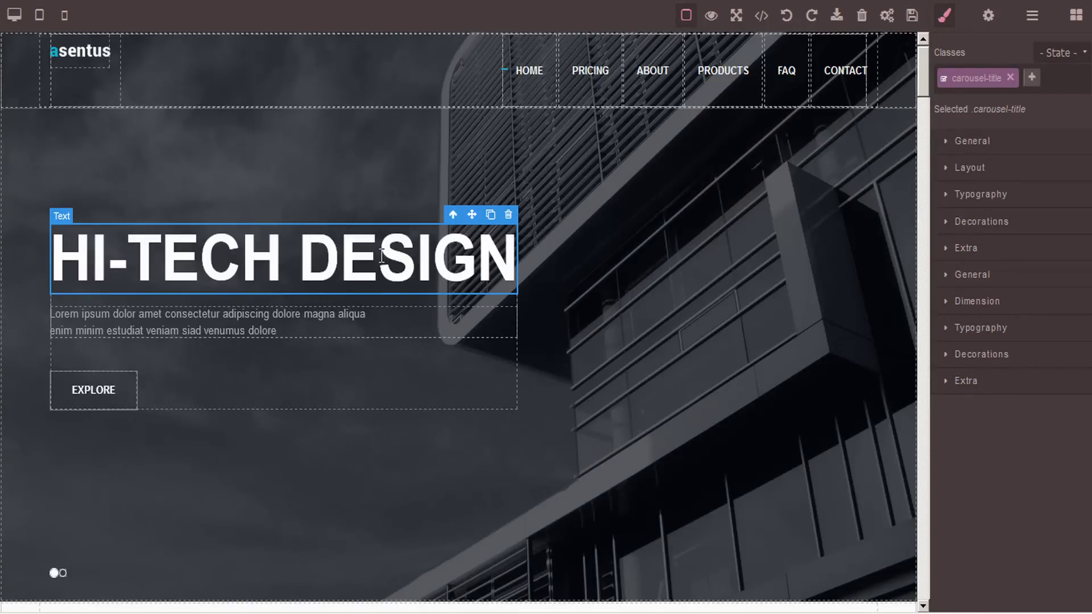
double_click(381, 256)
left_click(381, 256)
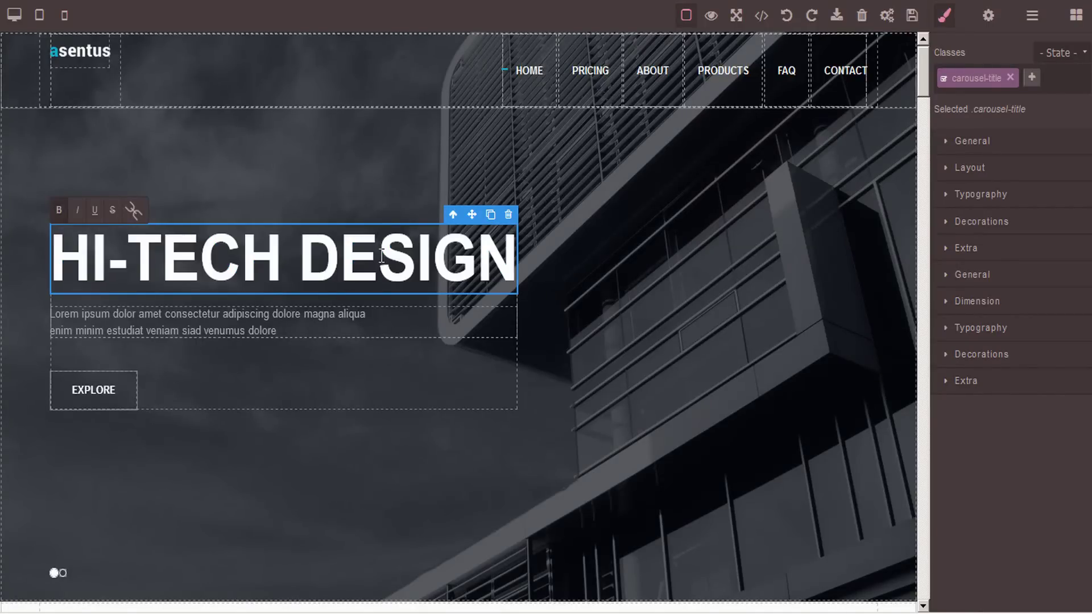
type("S")
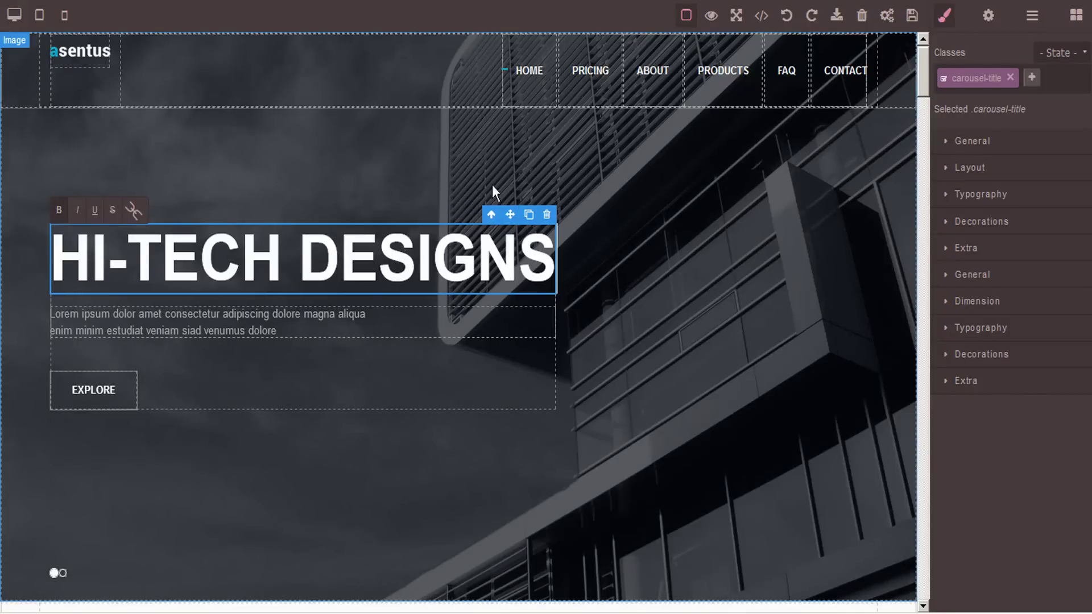
type("Z")
left_click(604, 255)
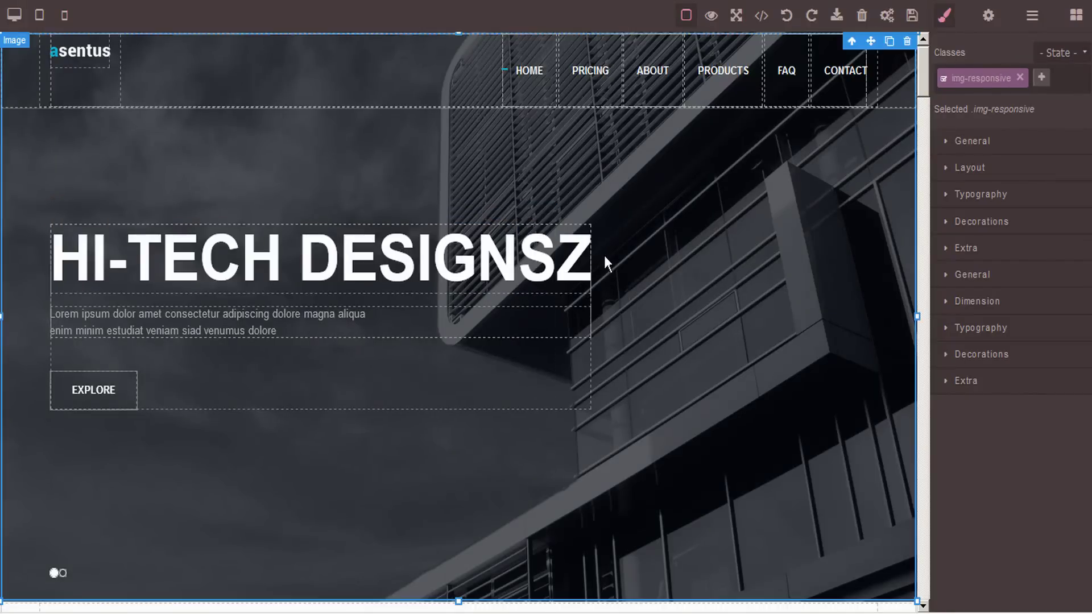
- Undo the hero heading's text edit and redo it
left_click(787, 20)
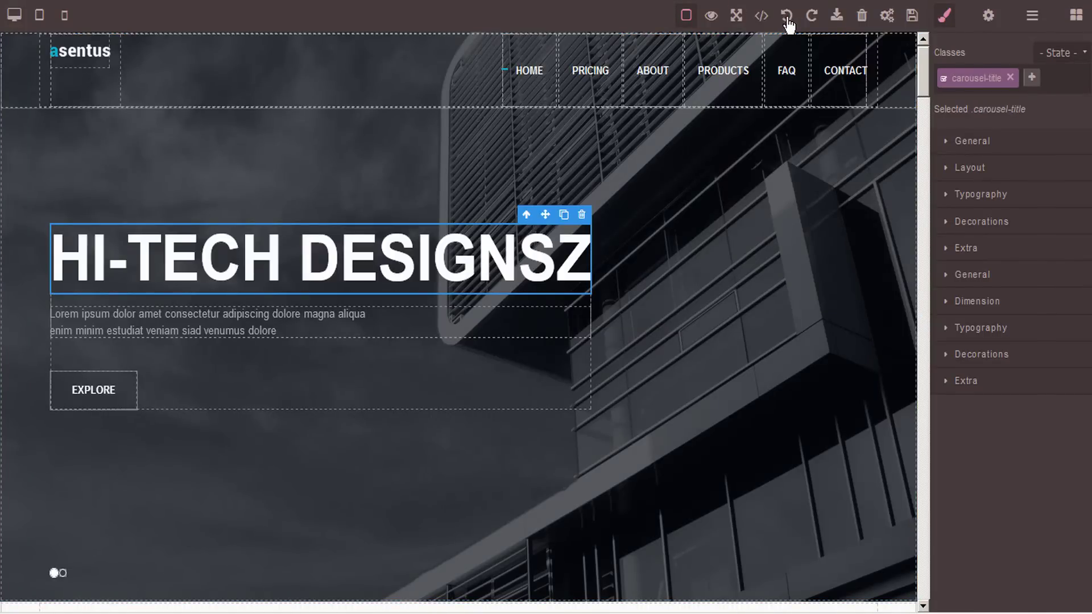
left_click(788, 20)
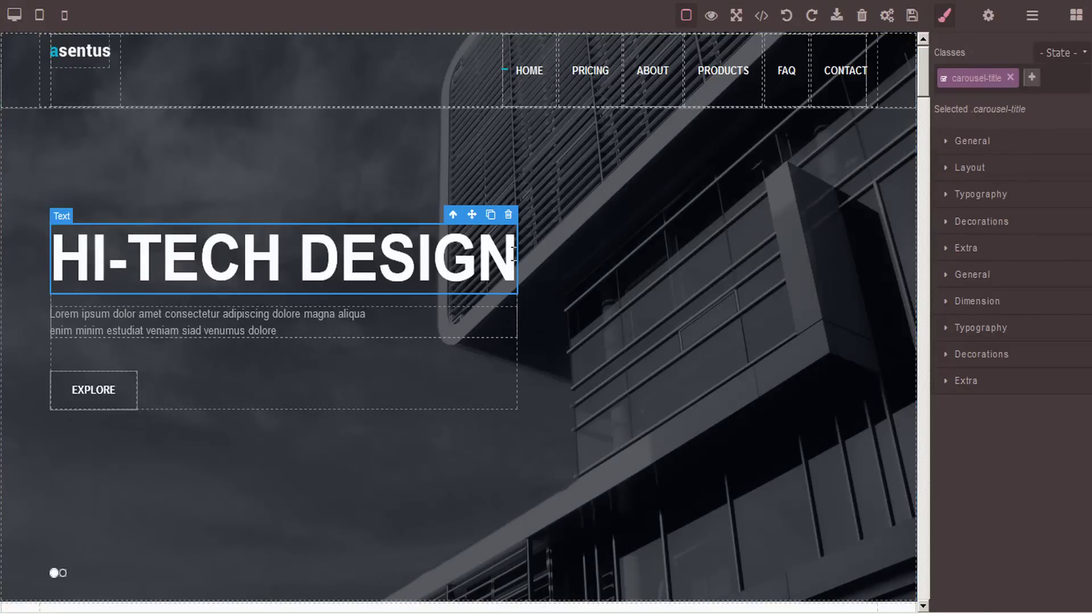
left_click(812, 24)
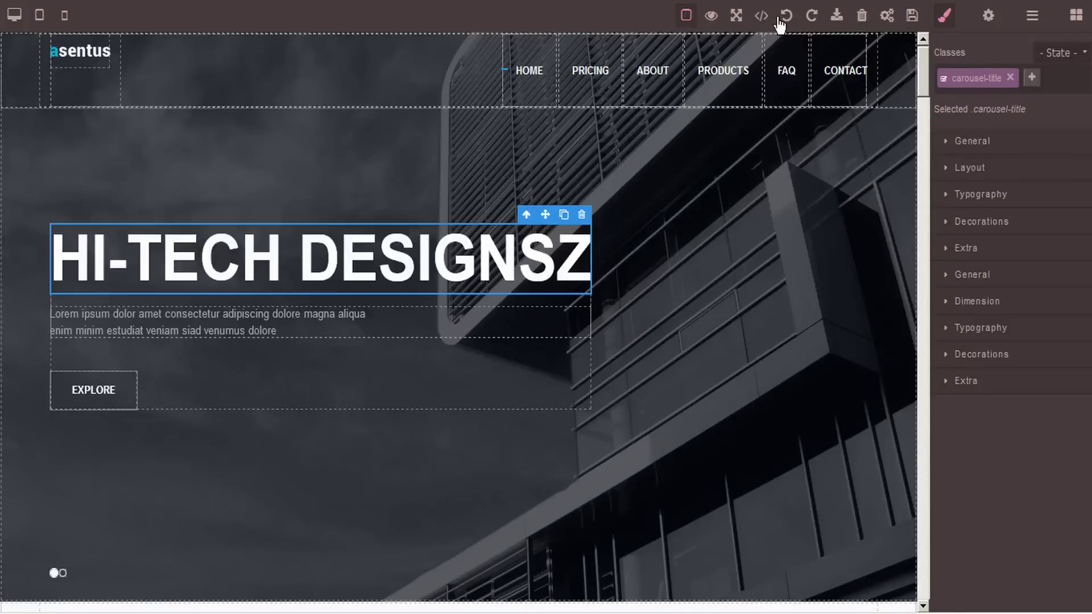
- Look at the empty Import window and close it, and clear the entire canvas
left_click(839, 17)
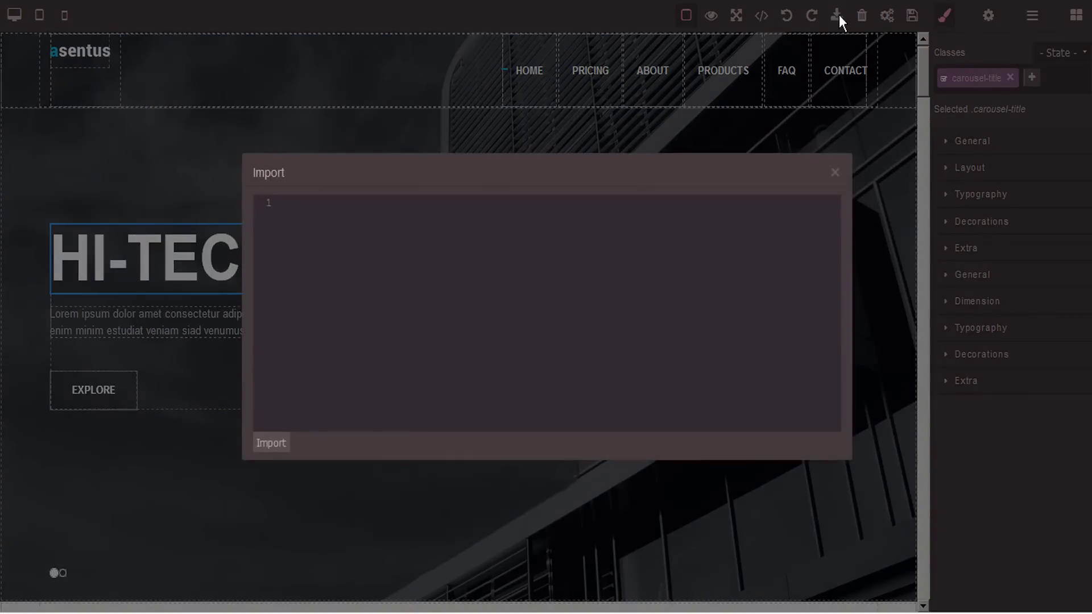
left_click(834, 173)
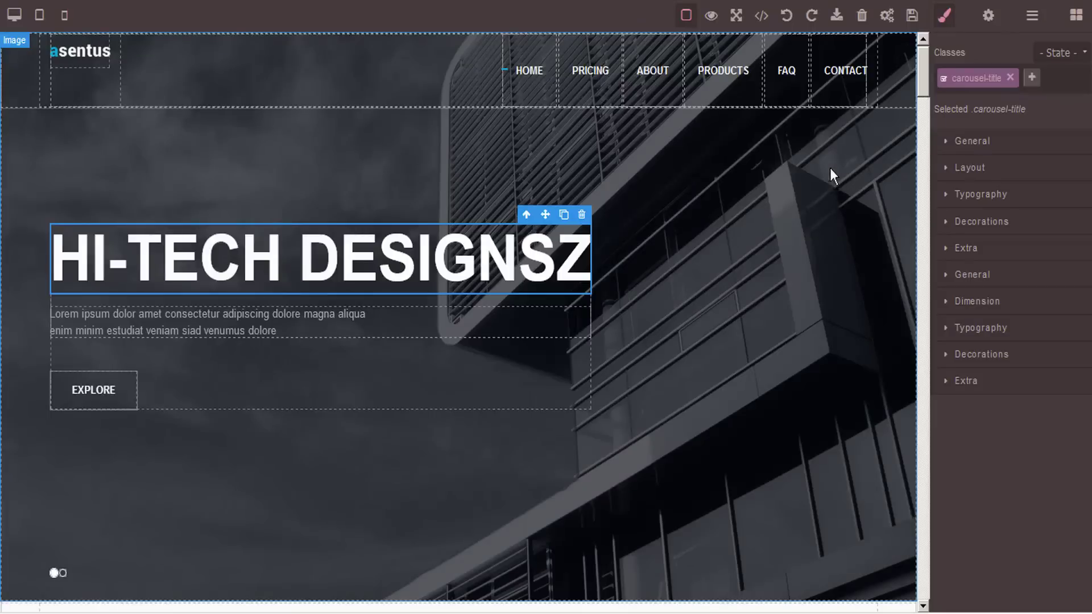
left_click(862, 17)
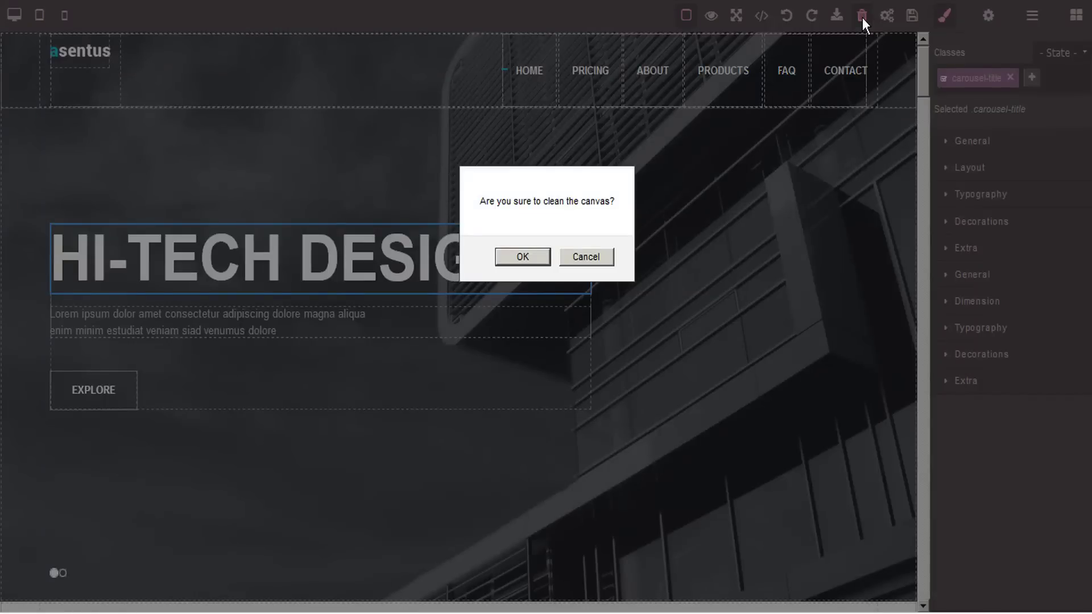
left_click(522, 256)
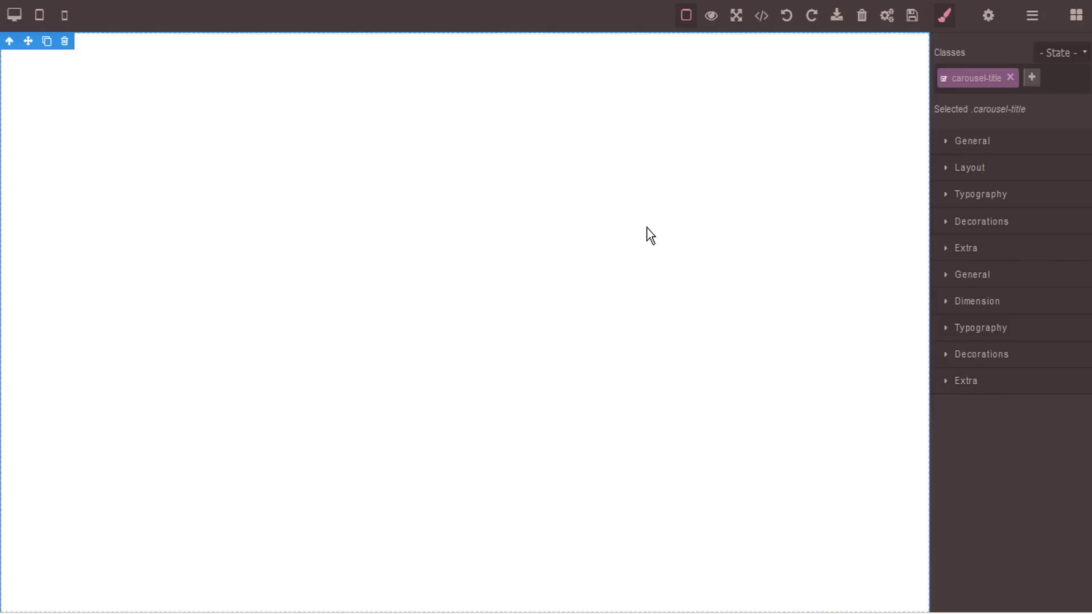
- Copy the selected index.html code from Notepad and import it into the empty canvas
key("alt+Tab")
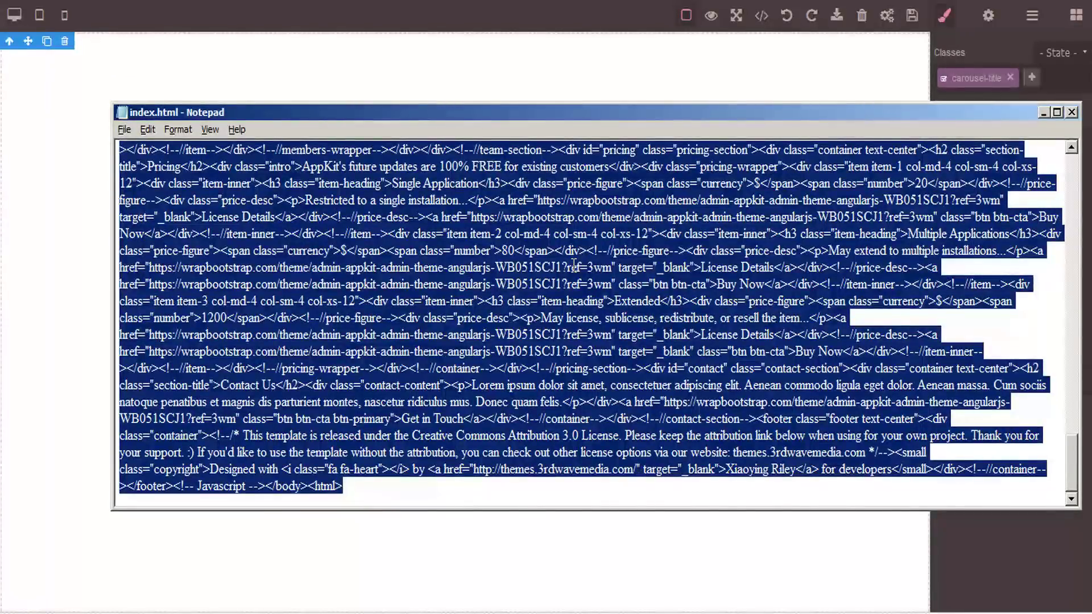
key("alt+Tab")
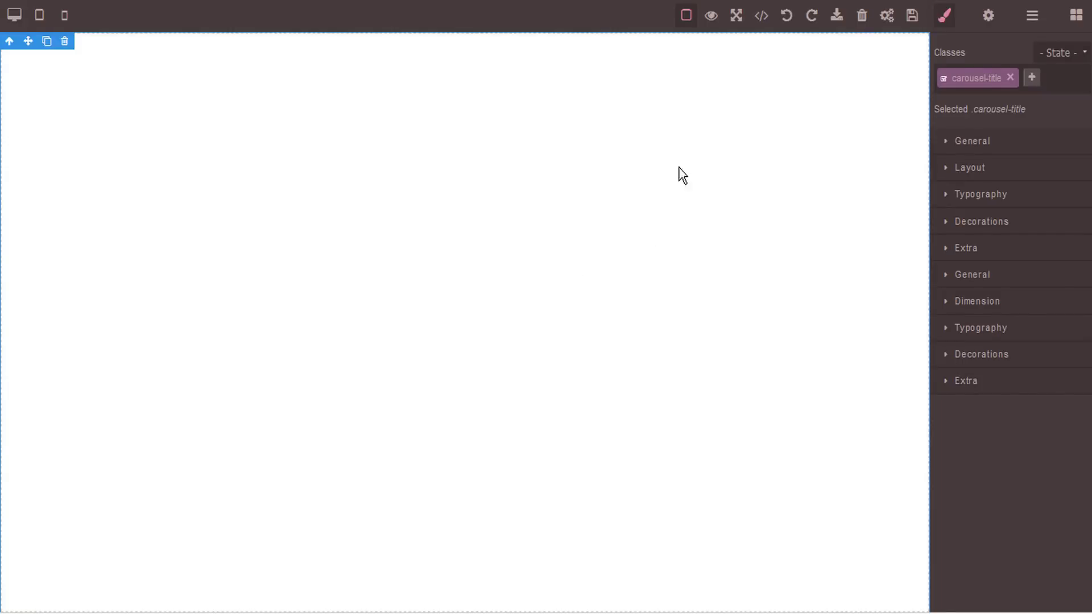
left_click(836, 23)
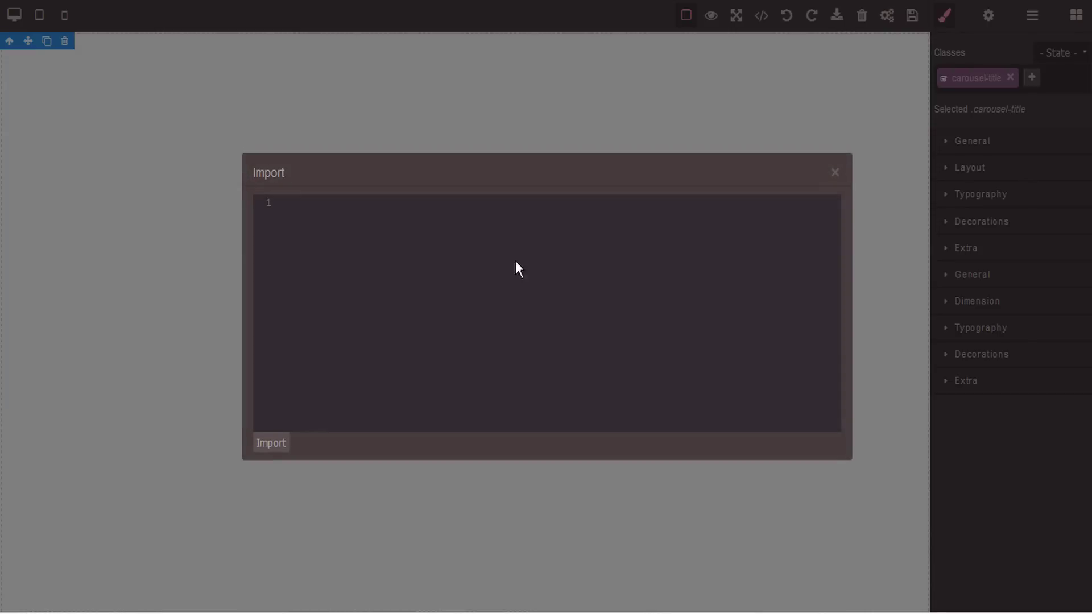
left_click(446, 302)
key("ctrl+v")
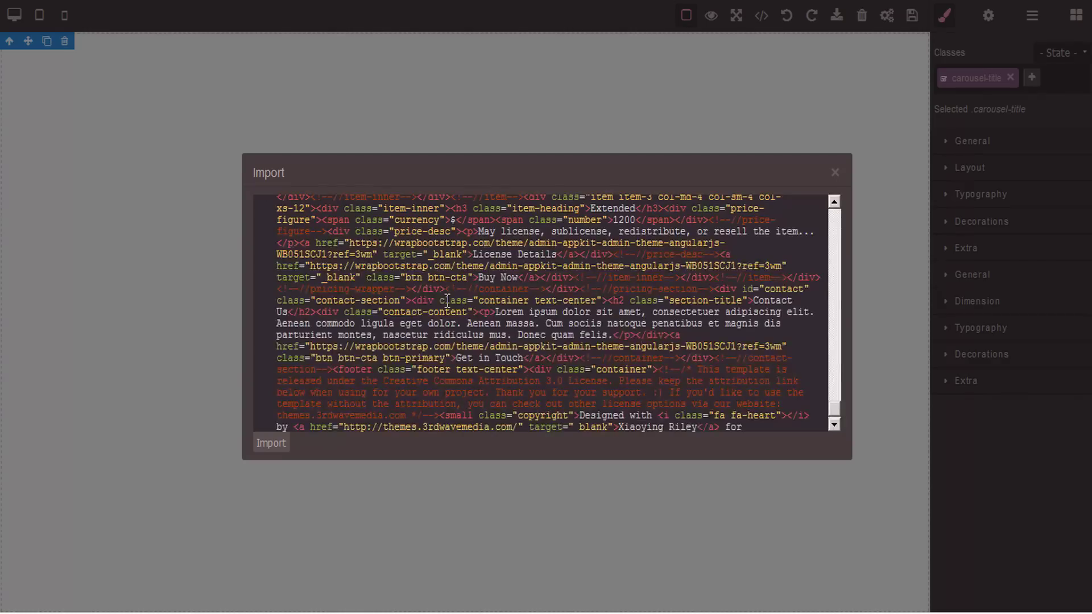
left_click(269, 445)
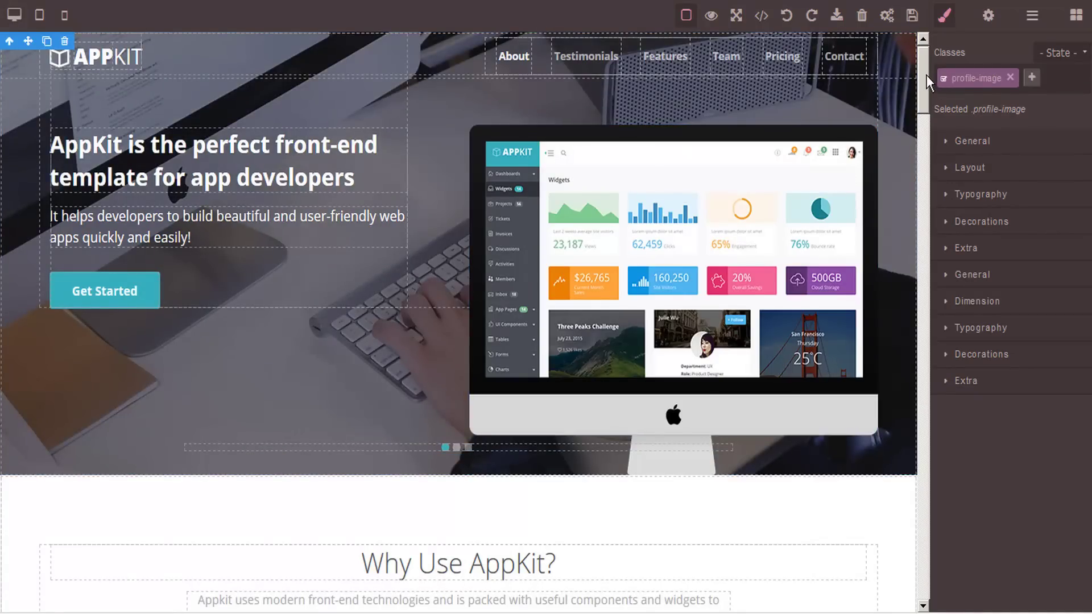
- Show the imported AppKit page in the phone layout
mouse_move(925, 74)
left_mouse_down()
mouse_move(946, 544)
mouse_move(926, 302)
mouse_move(923, 60)
left_mouse_up()
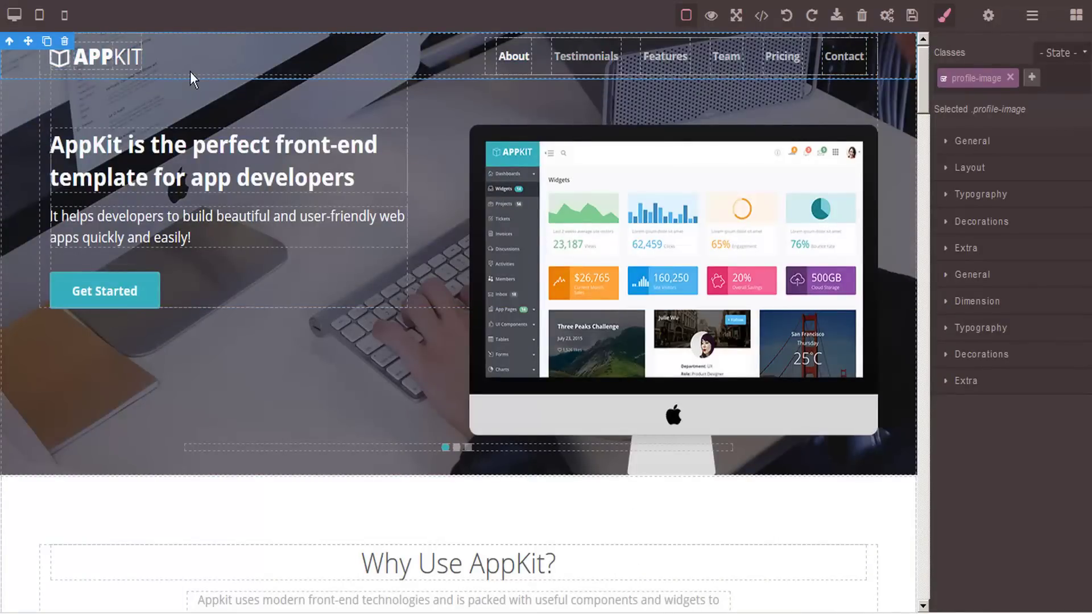
left_click(64, 20)
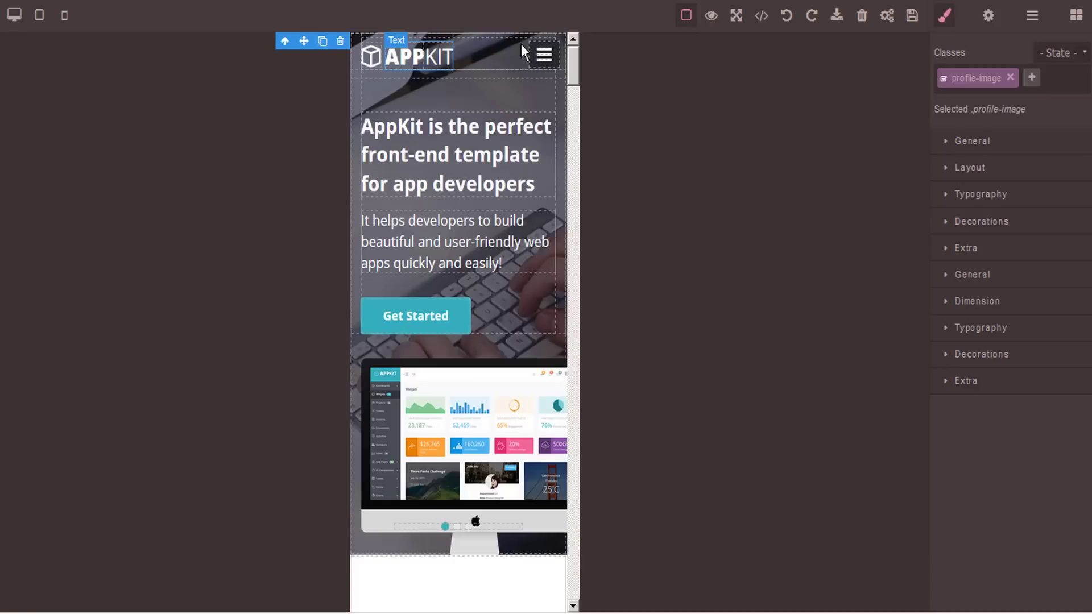
- Look through the imported AppKit page in the phone layout and return it to the desktop layout
left_click_drag(574, 72, 570, 394)
left_click_drag(568, 513, 580, 11)
left_click(15, 16)
- Return to the template gallery and load the DevAid template into the builder
left_click(816, 54)
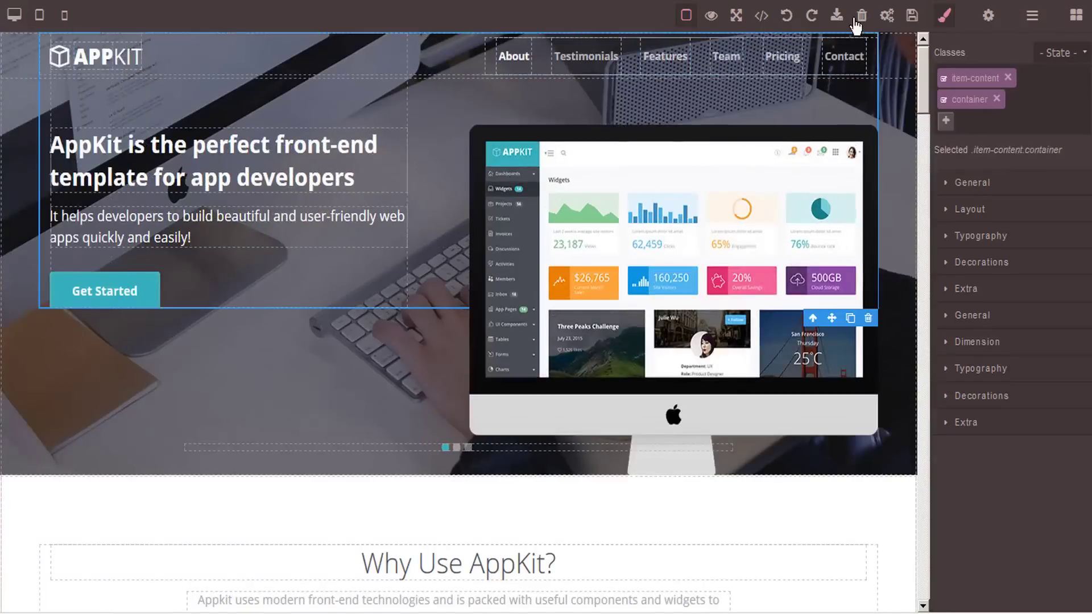
left_click(886, 17)
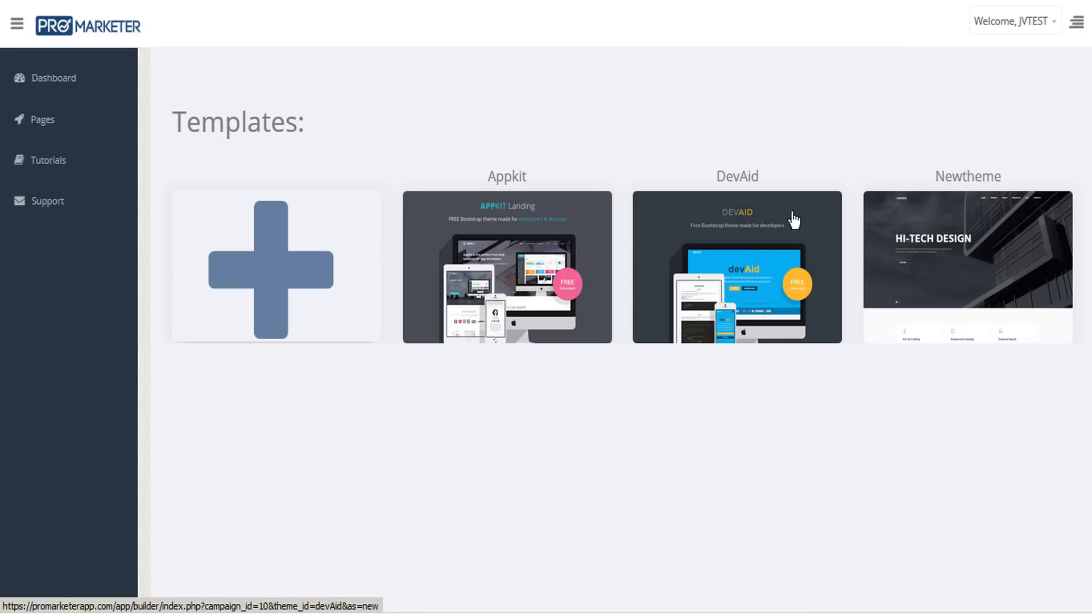
left_click(792, 213)
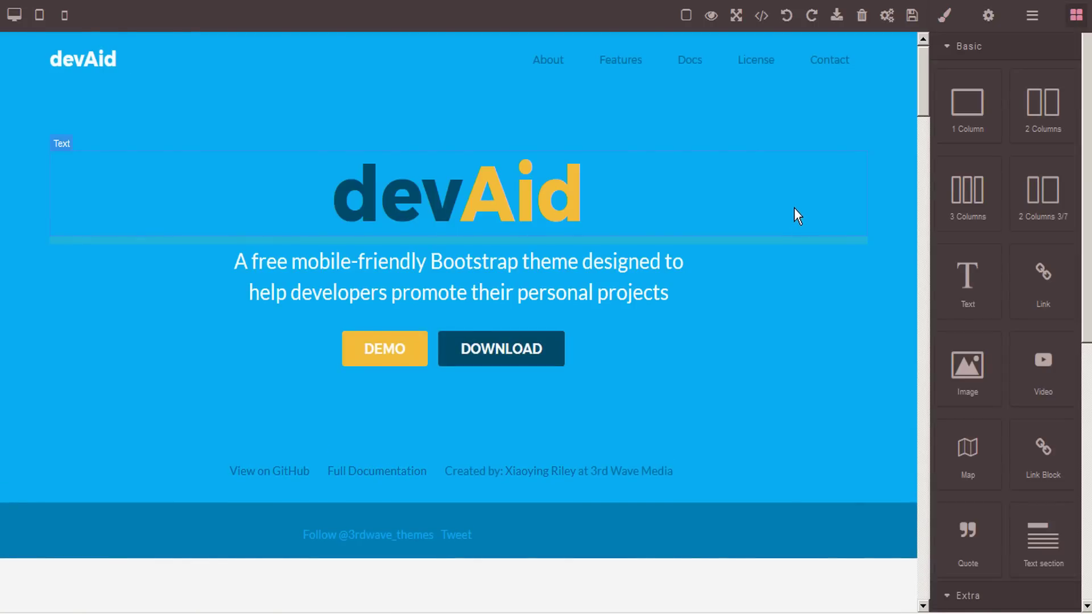
- Delete the word "personal" from the devAid intro text and save the template
double_click(568, 288)
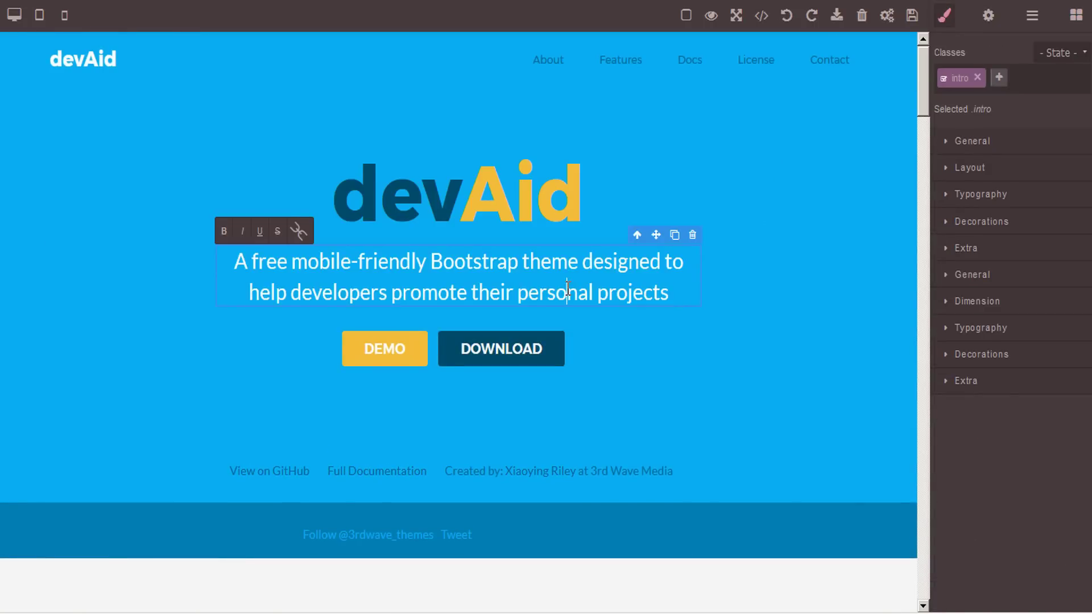
double_click(568, 289)
key("BackSpace")
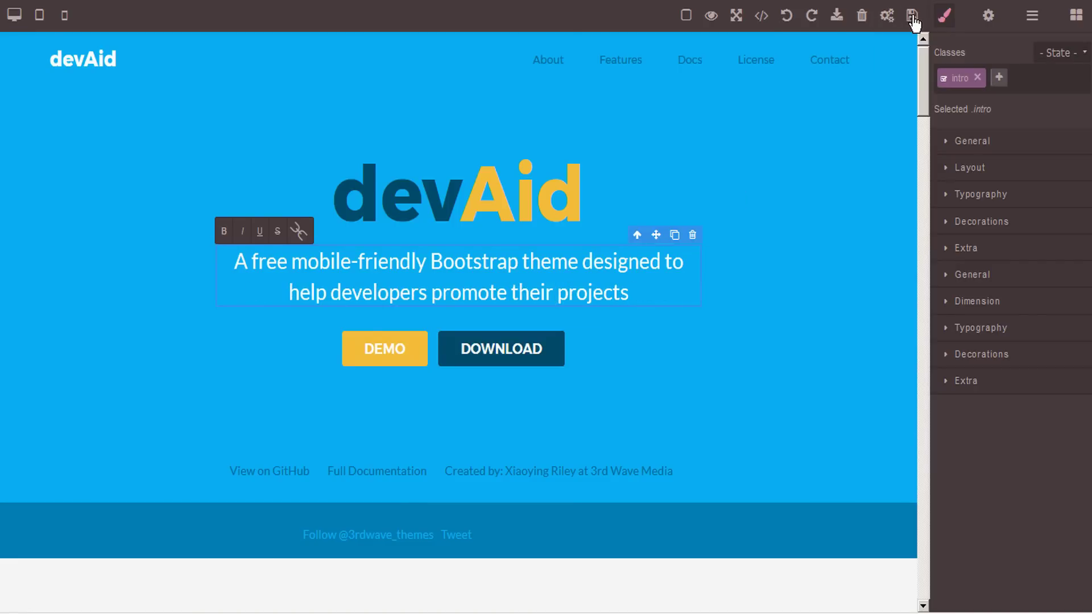
left_click(912, 17)
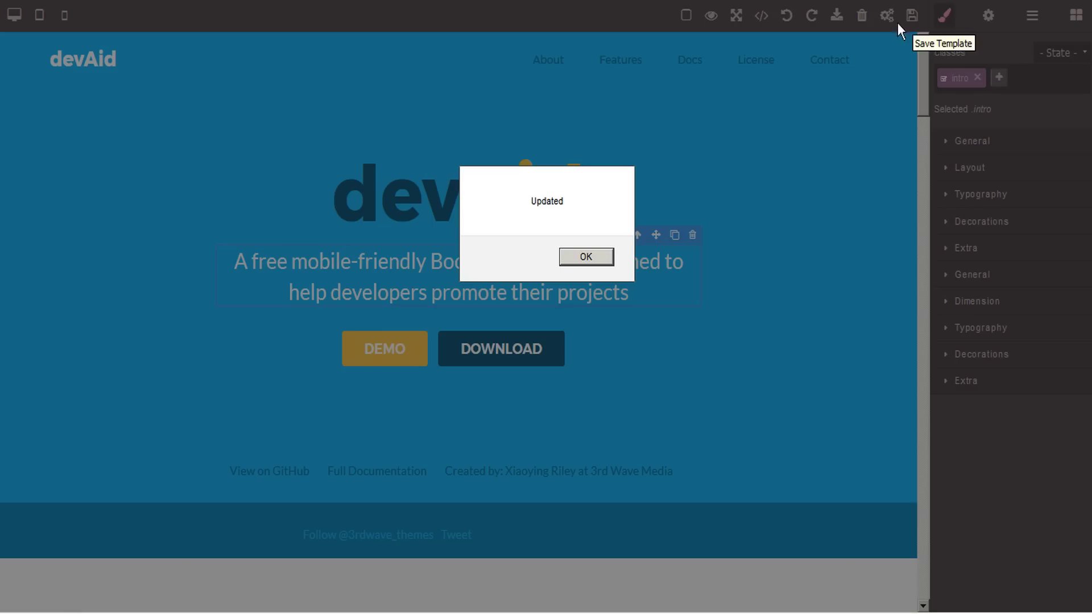
left_click(594, 257)
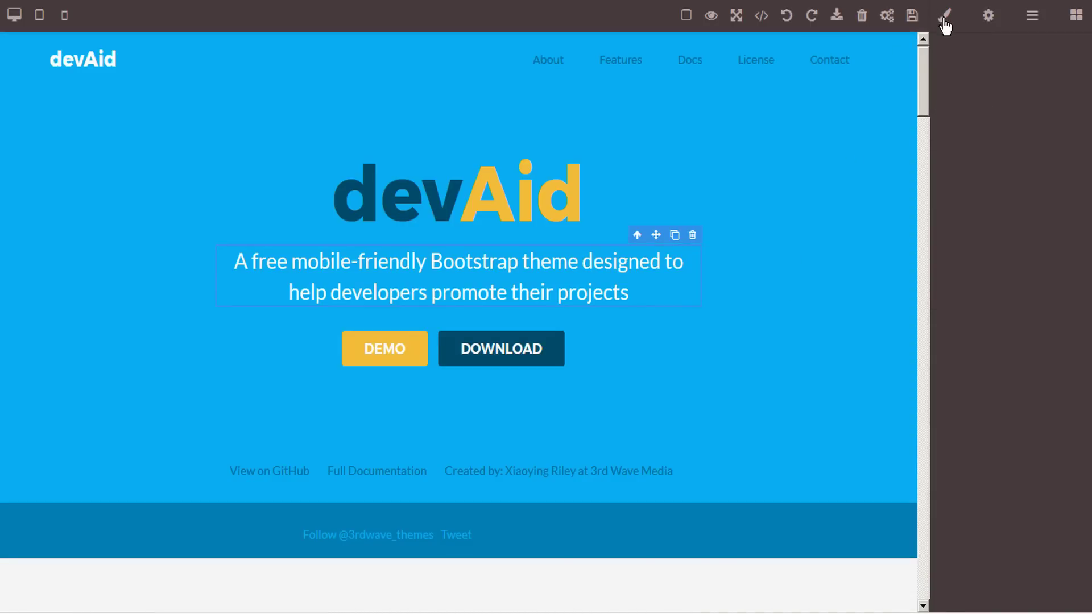
- Select the DOWNLOAD button and try its float options right, left and none
left_click(944, 23)
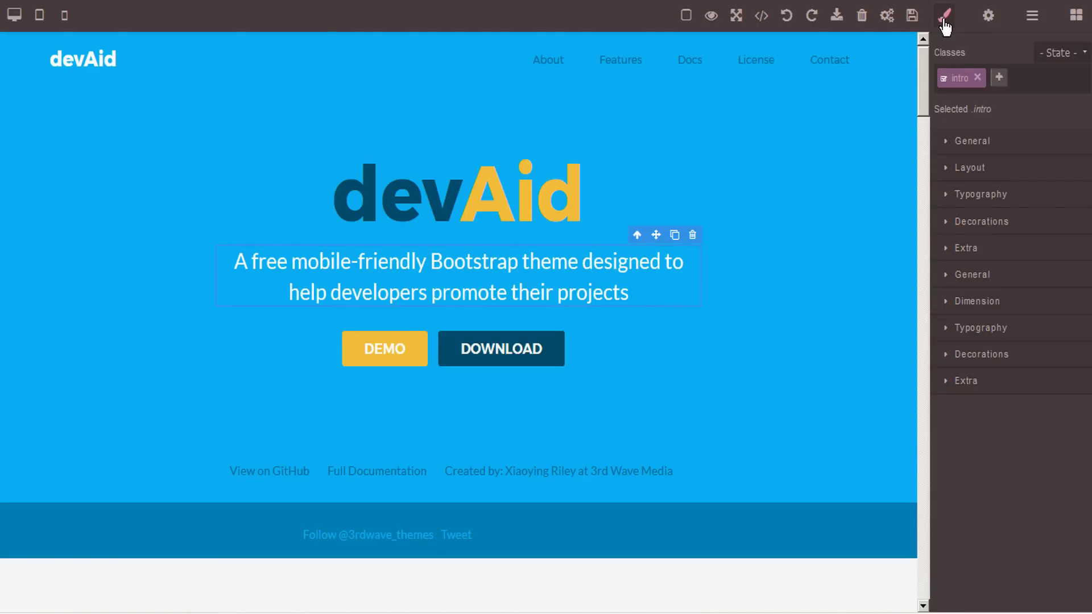
left_click(944, 23)
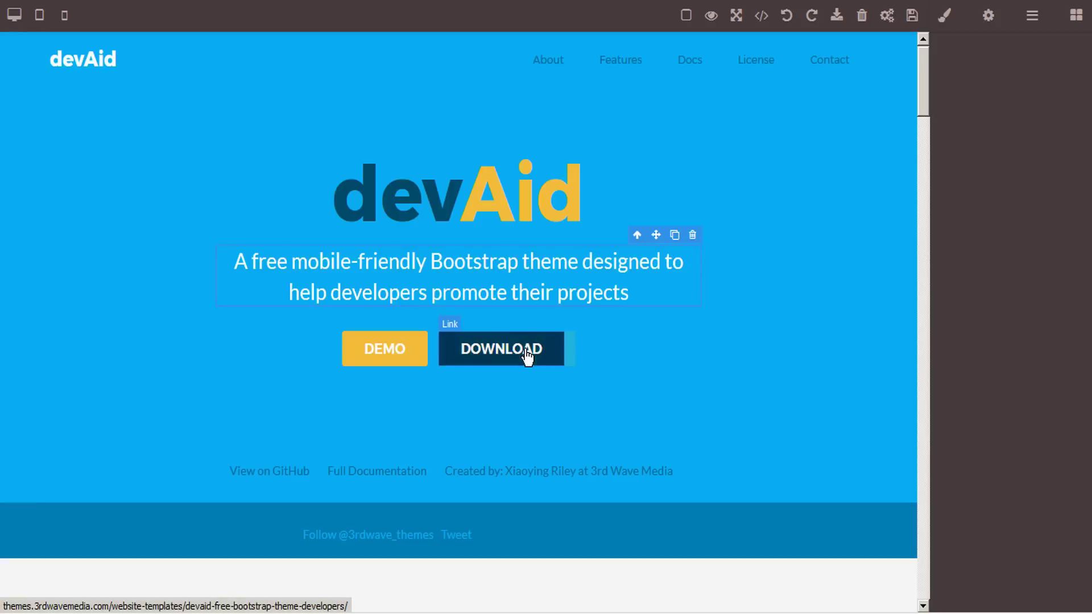
left_click(528, 357)
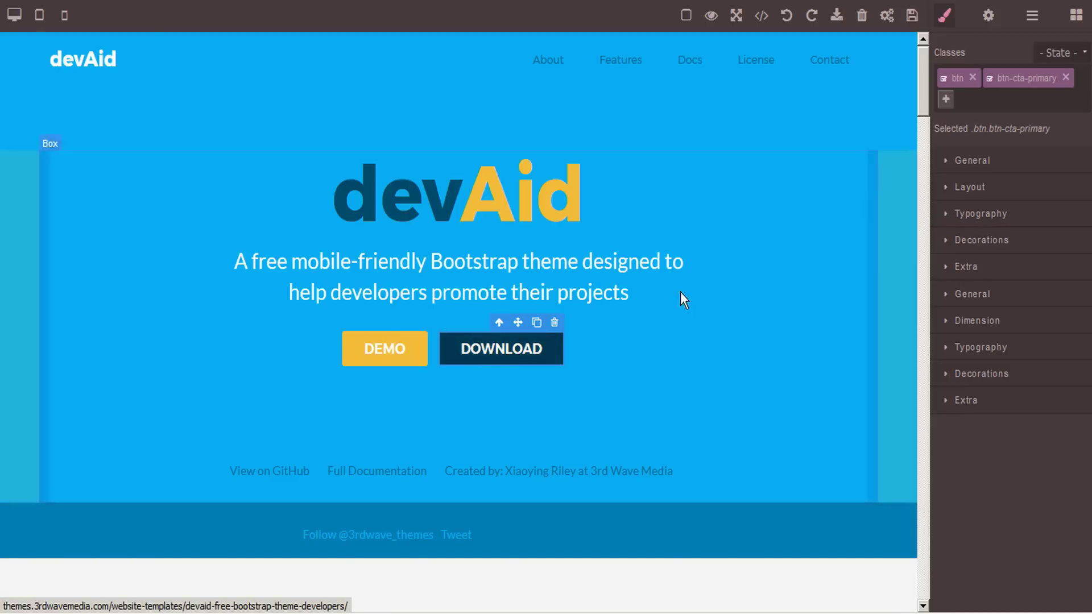
left_click(945, 163)
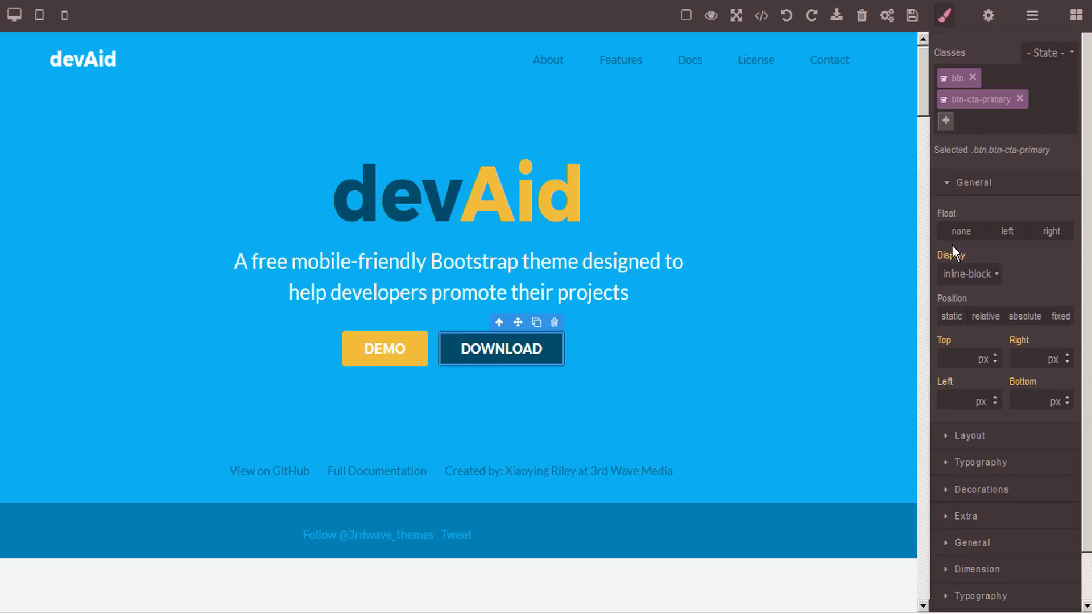
left_click(1051, 233)
left_click(1008, 238)
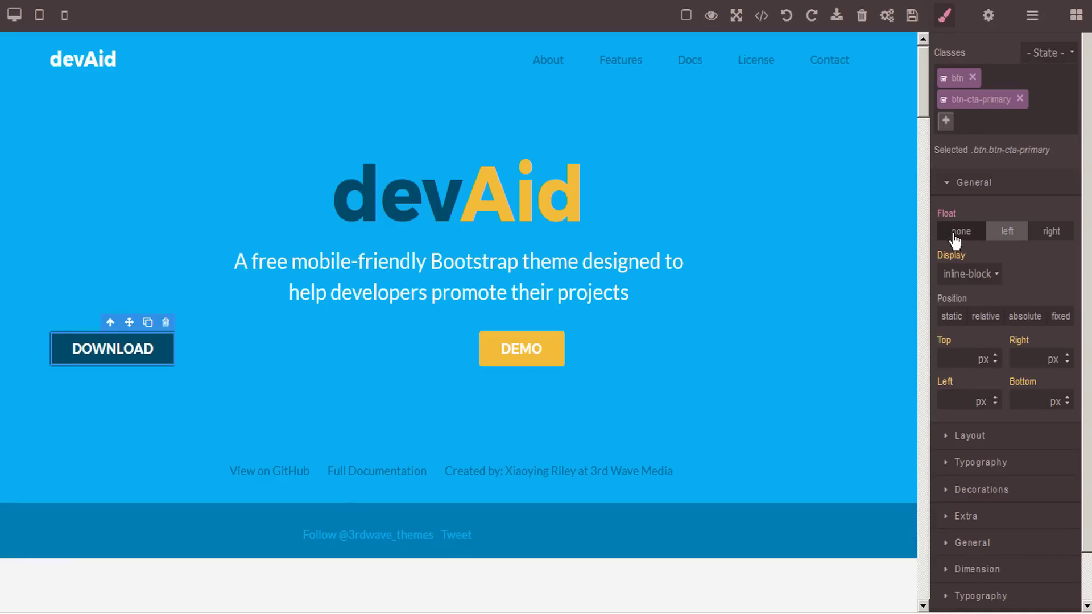
left_click(956, 238)
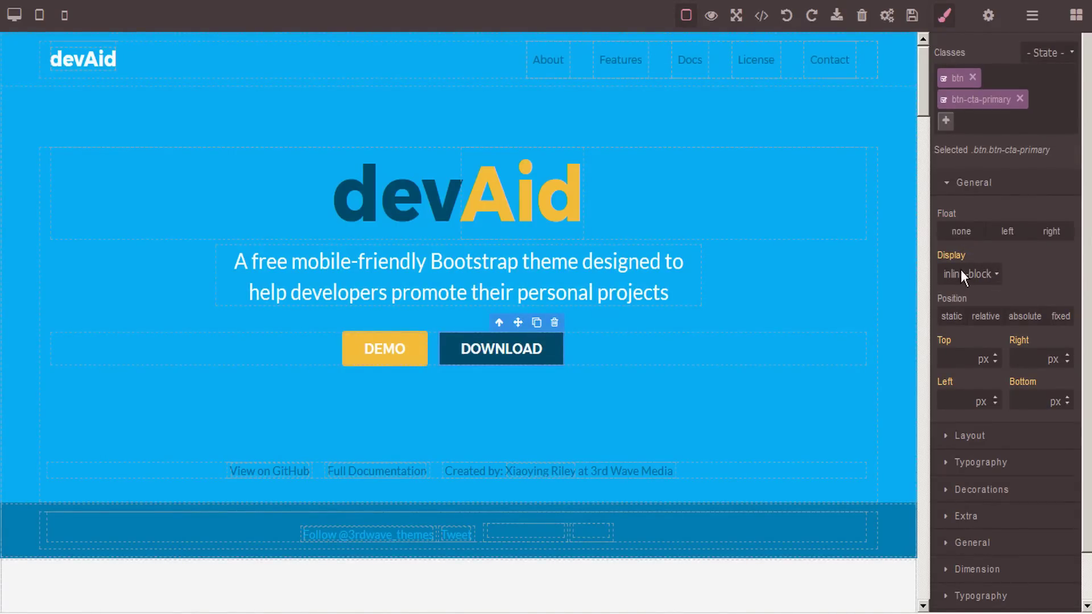
- Try the display options inline, block, flex and none on the DOWNLOAD button, and set it back to inline-block
left_click(994, 274)
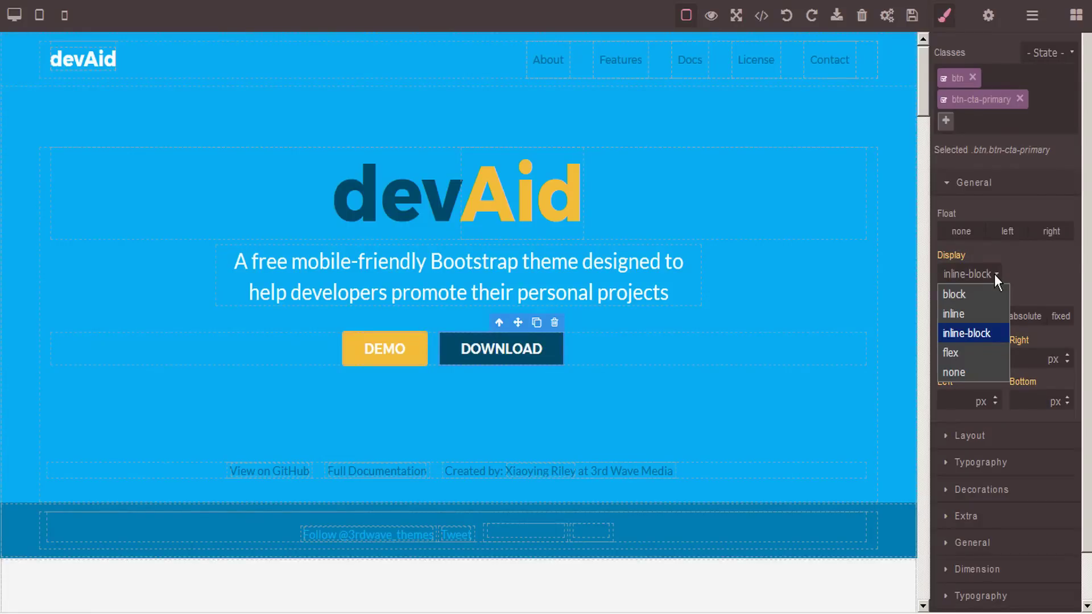
left_click(953, 315)
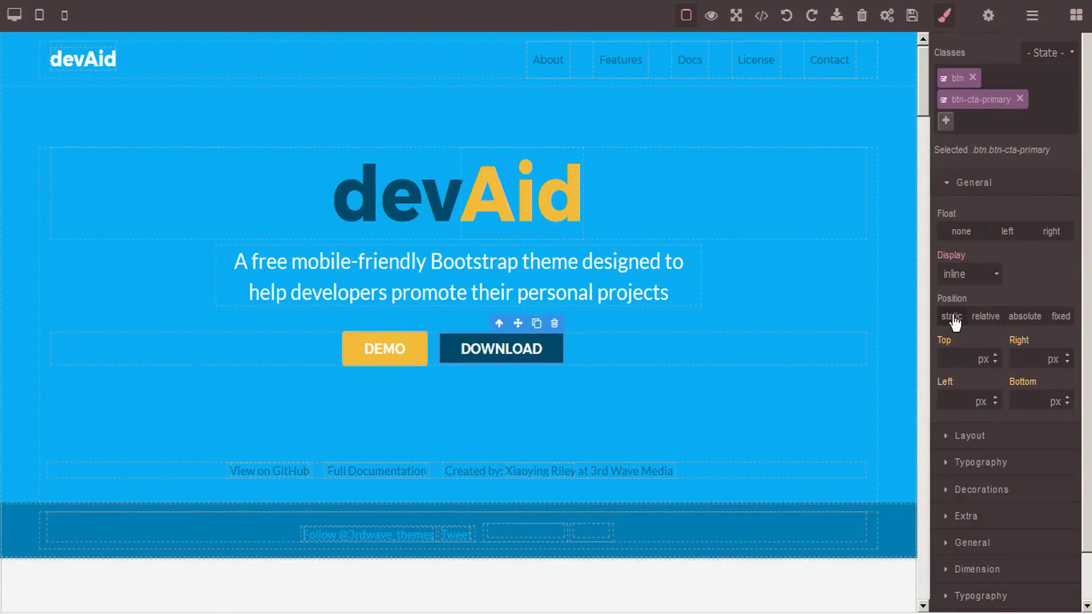
left_click(994, 271)
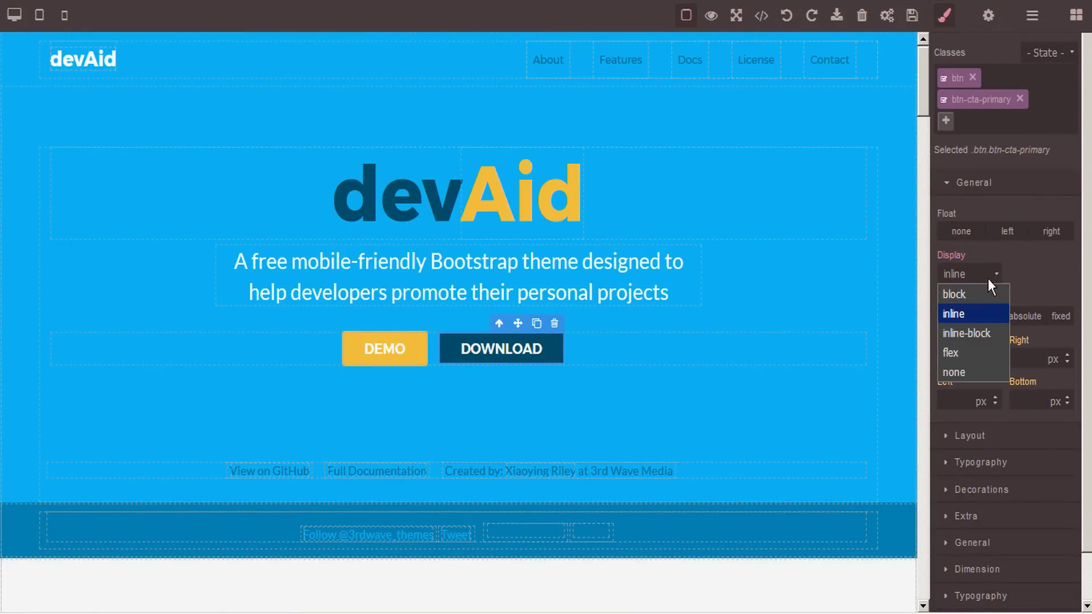
left_click(960, 296)
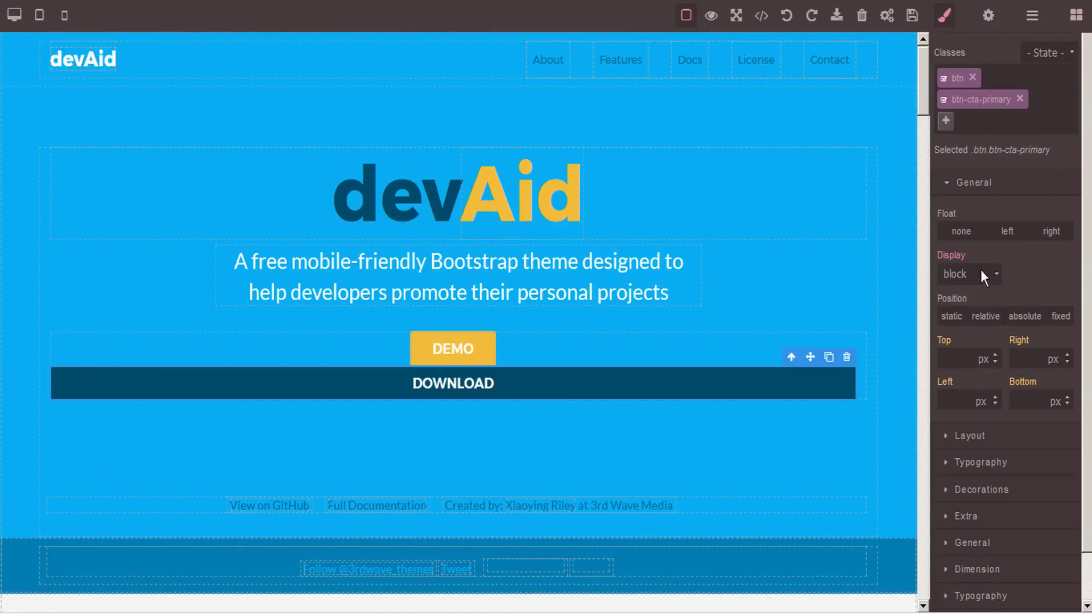
left_click(995, 271)
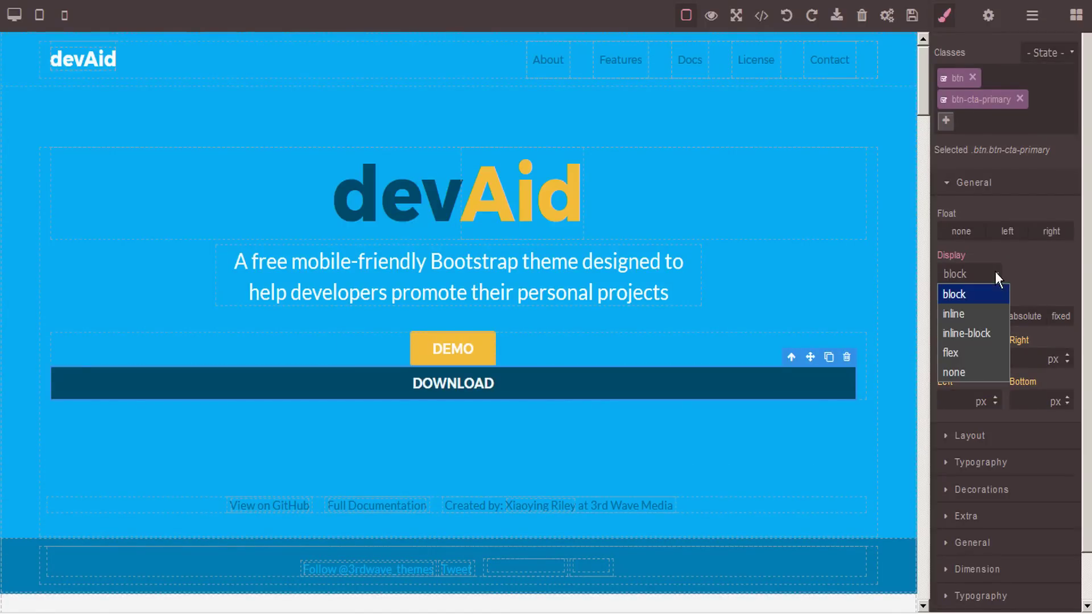
left_click(954, 354)
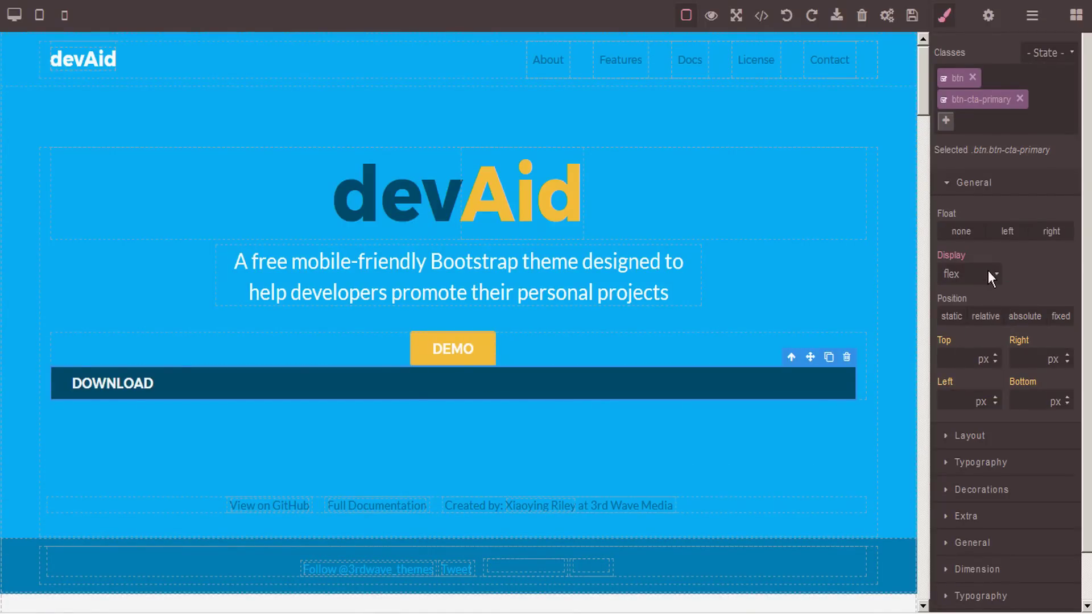
left_click(988, 271)
left_click(945, 373)
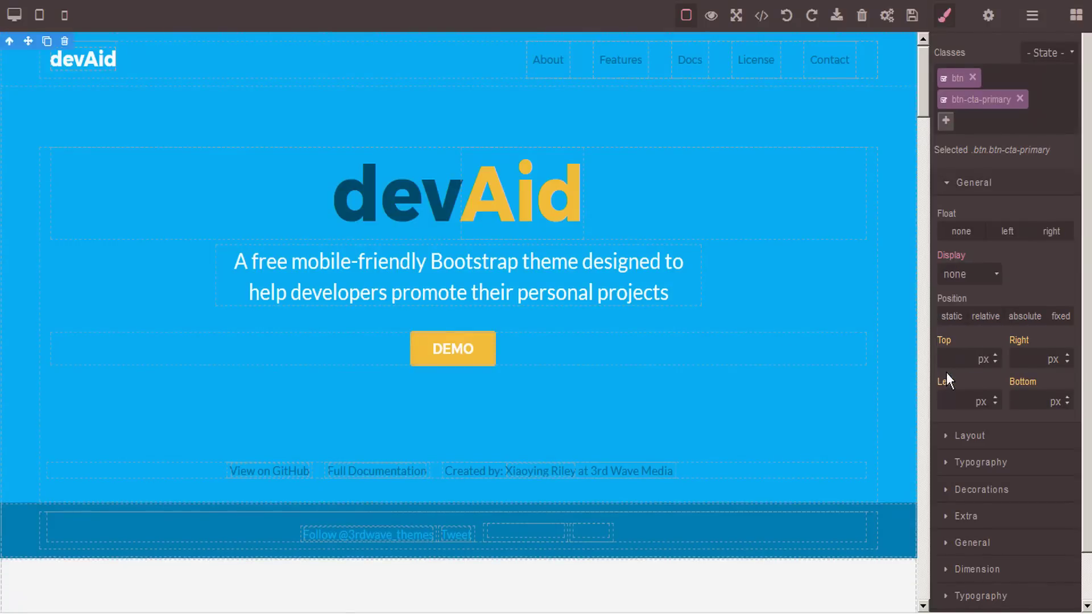
left_click(991, 271)
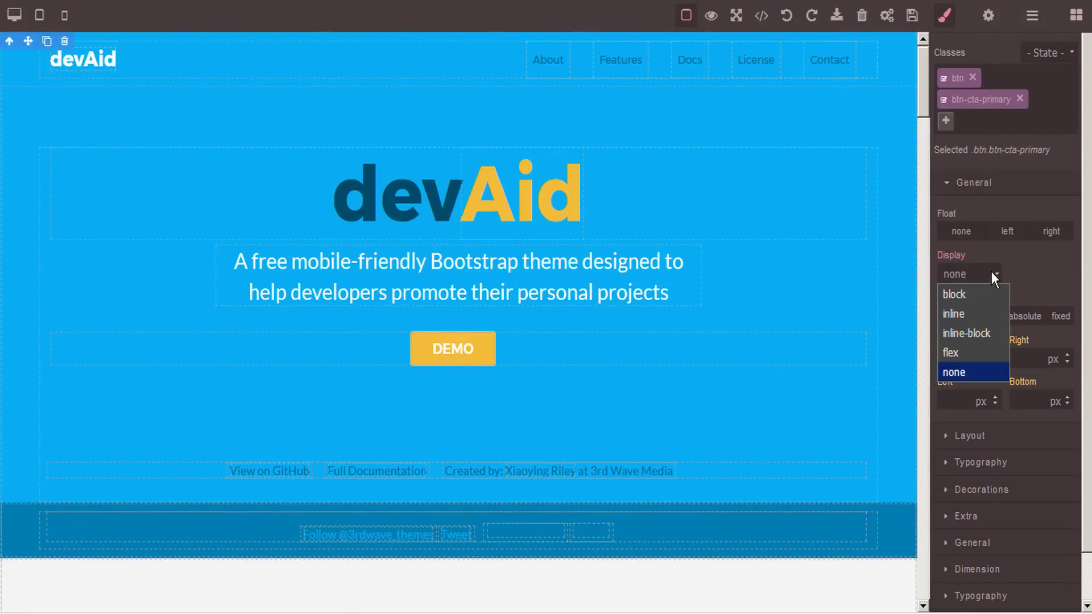
left_click(974, 333)
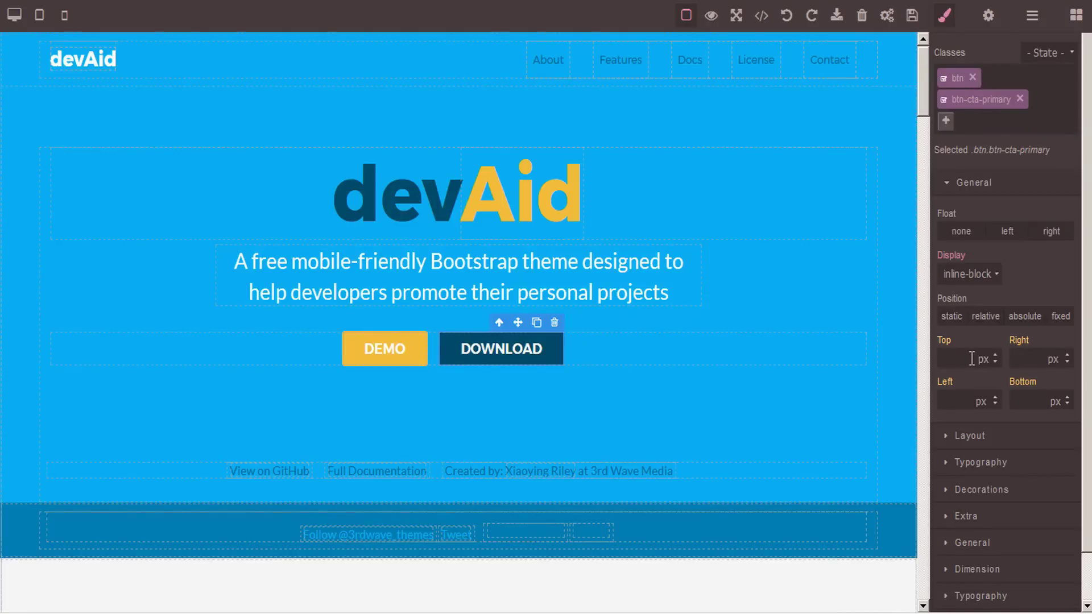
- View the unit choices for the DOWNLOAD button's top offset, keep px, and collapse the General settings
left_click(994, 360)
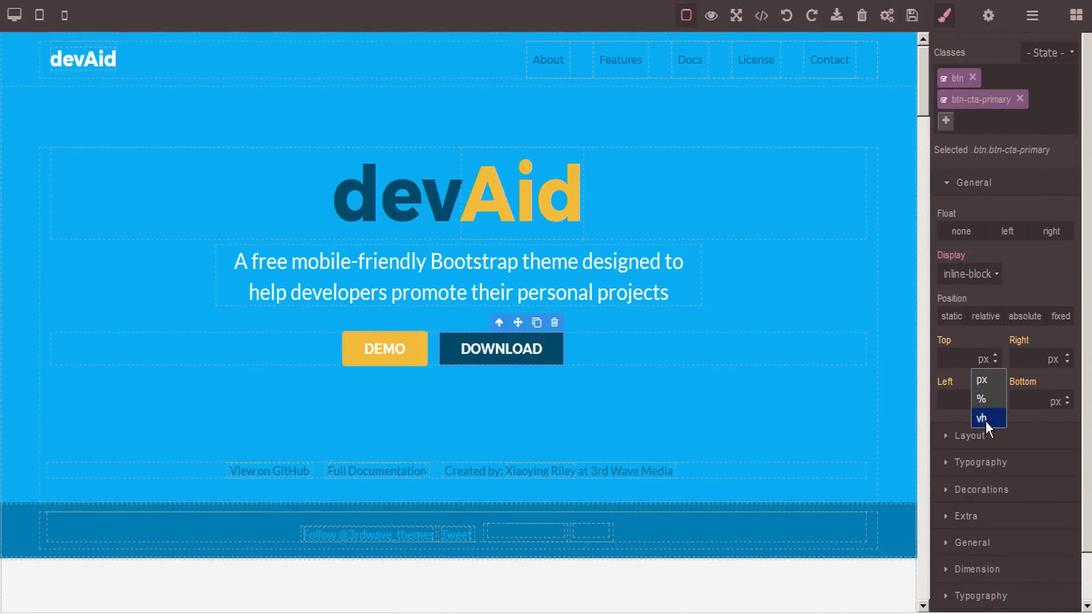
left_click(980, 379)
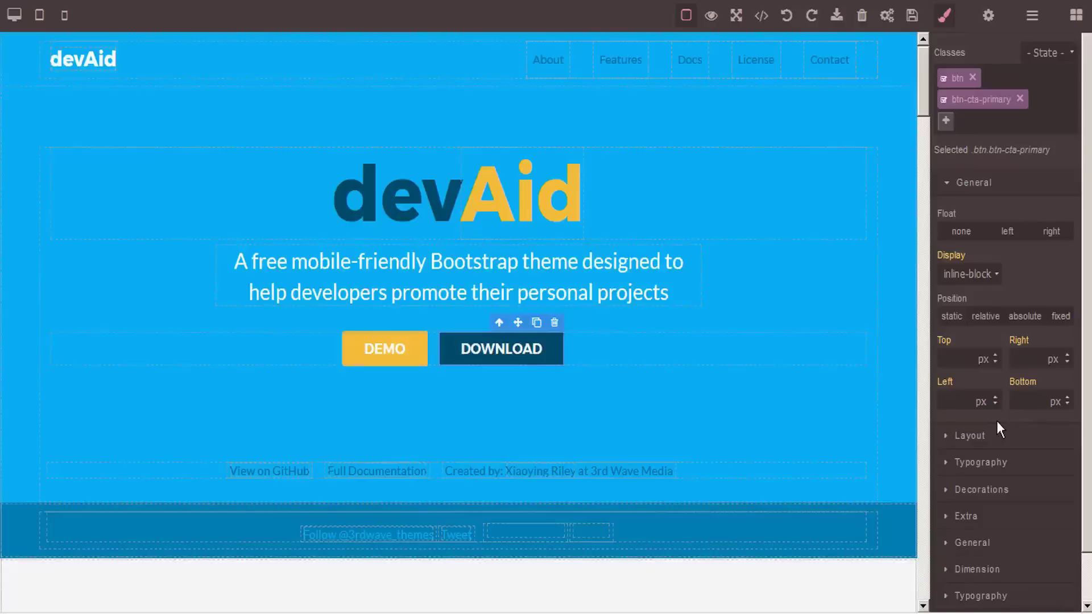
left_click(949, 189)
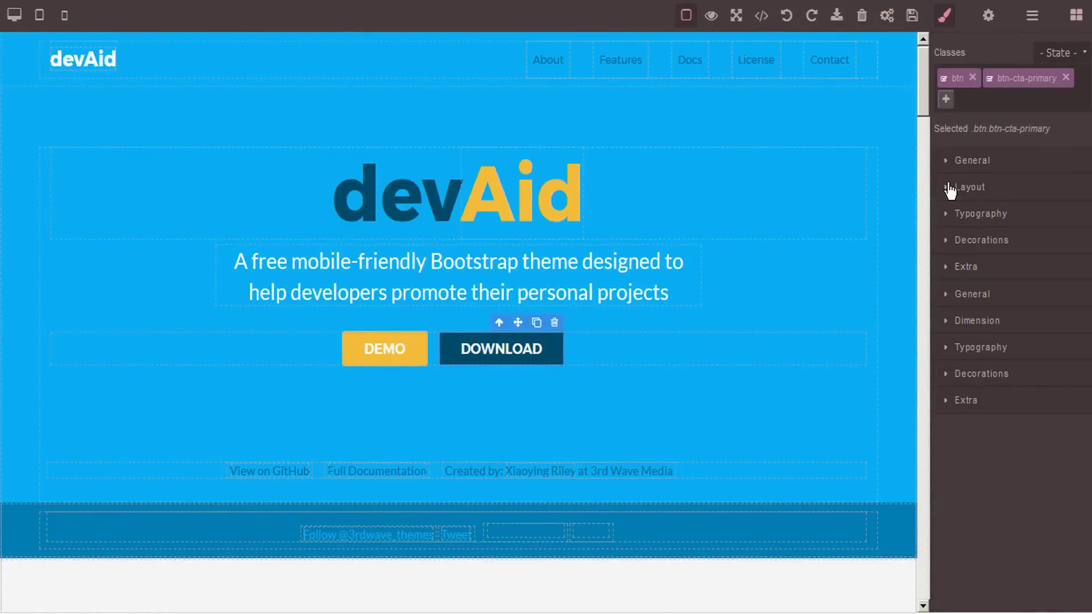
- Set the DOWNLOAD button's width and height to 500 px each in its Layout settings
left_click(947, 195)
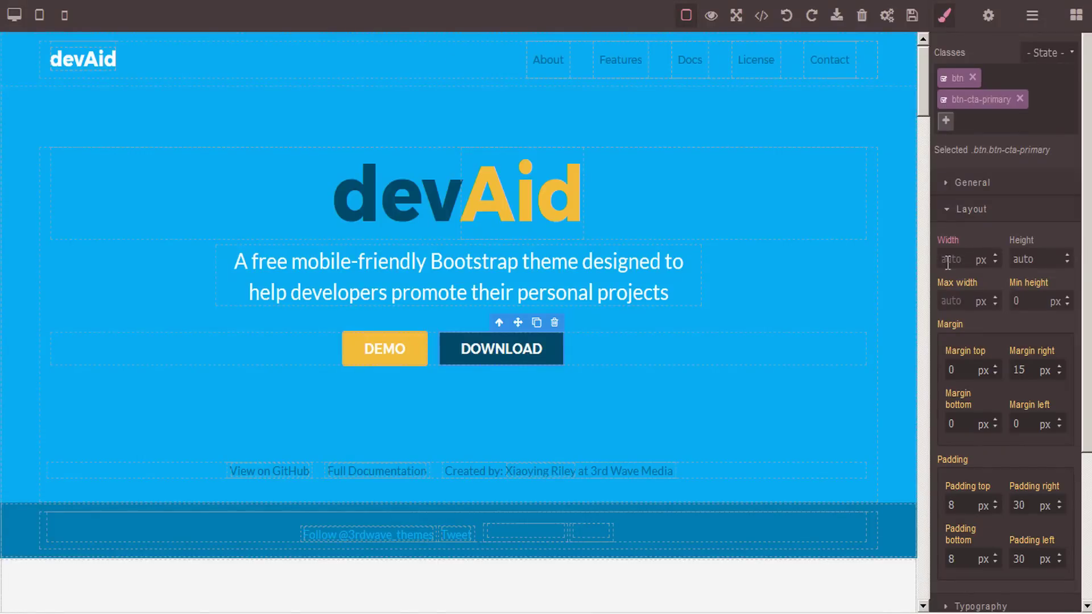
left_click(949, 265)
key("Tab")
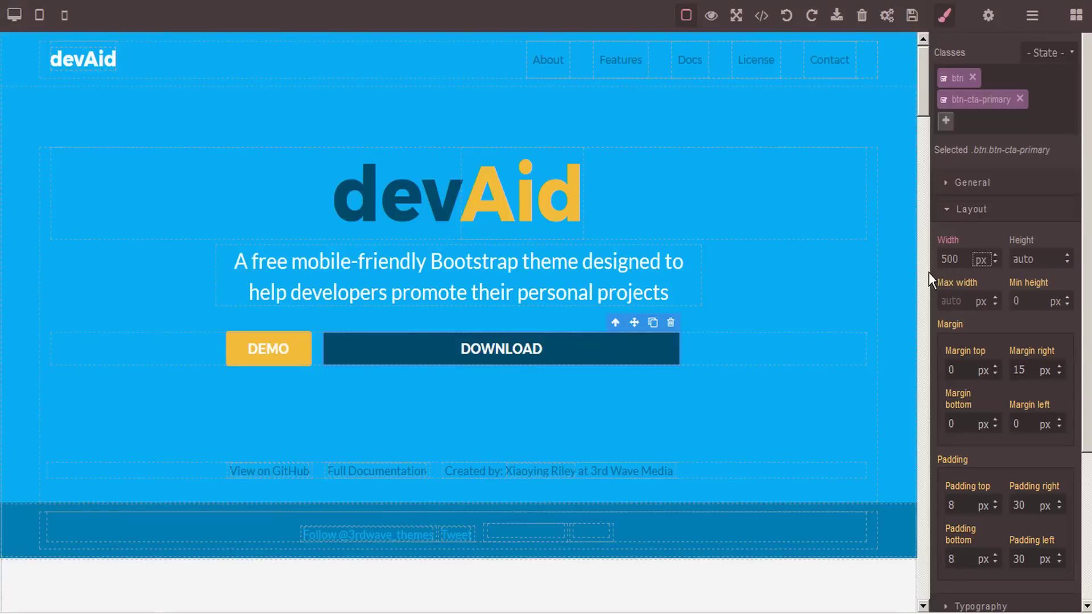
left_click(1036, 261)
type("500")
key("Tab")
scroll(811, 350, "down", 5)
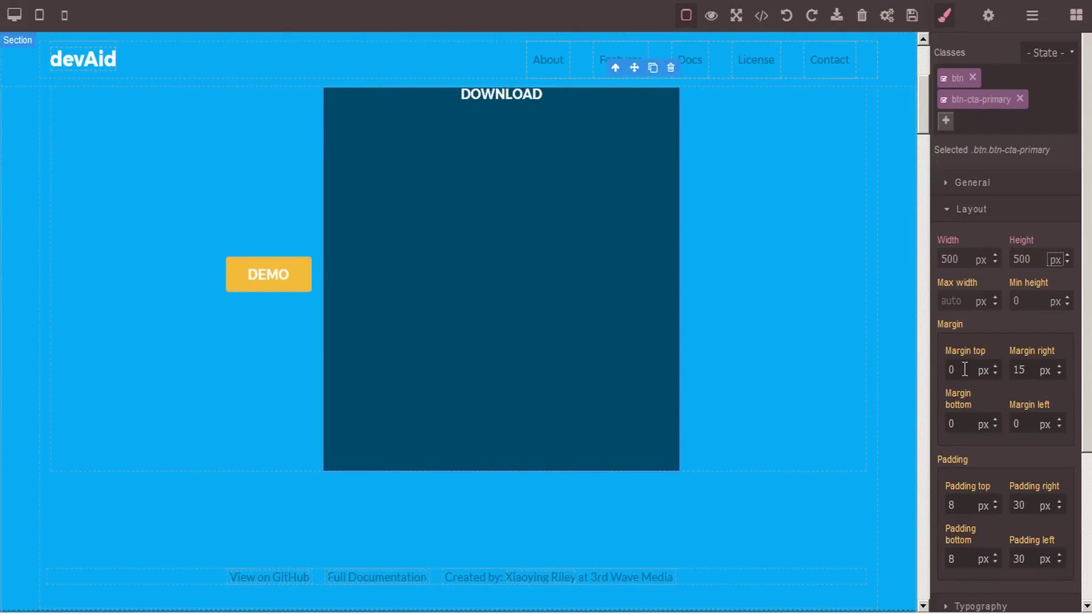
- Set the DOWNLOAD button's top margin to 500 px
left_click(965, 369)
type("500")
key("Return")
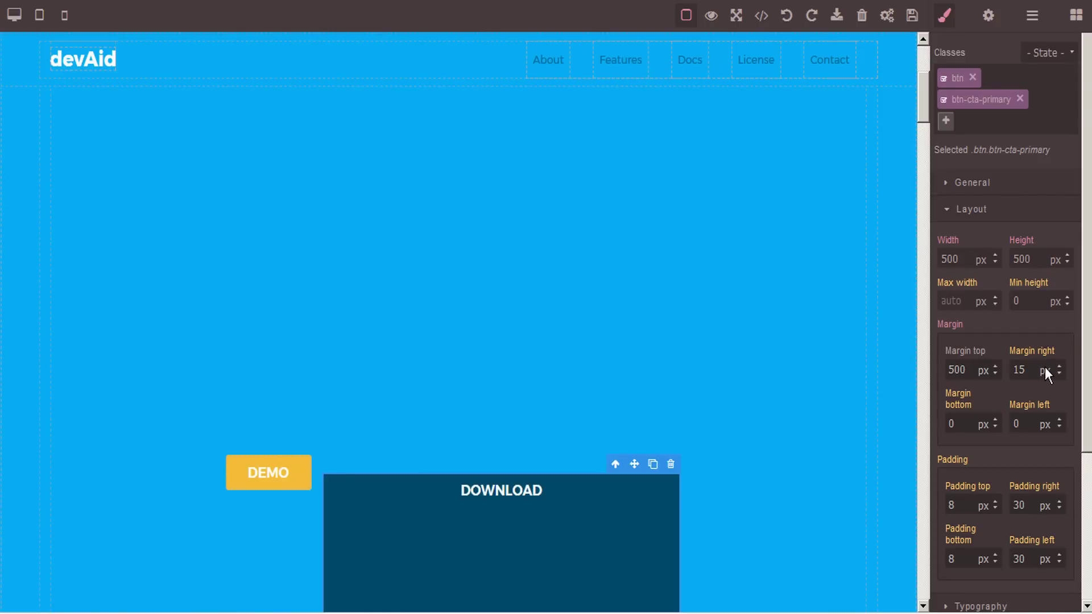
- Undo the DOWNLOAD button's top margin, height and width changes
left_click(784, 18)
left_click(785, 19)
left_click(787, 19)
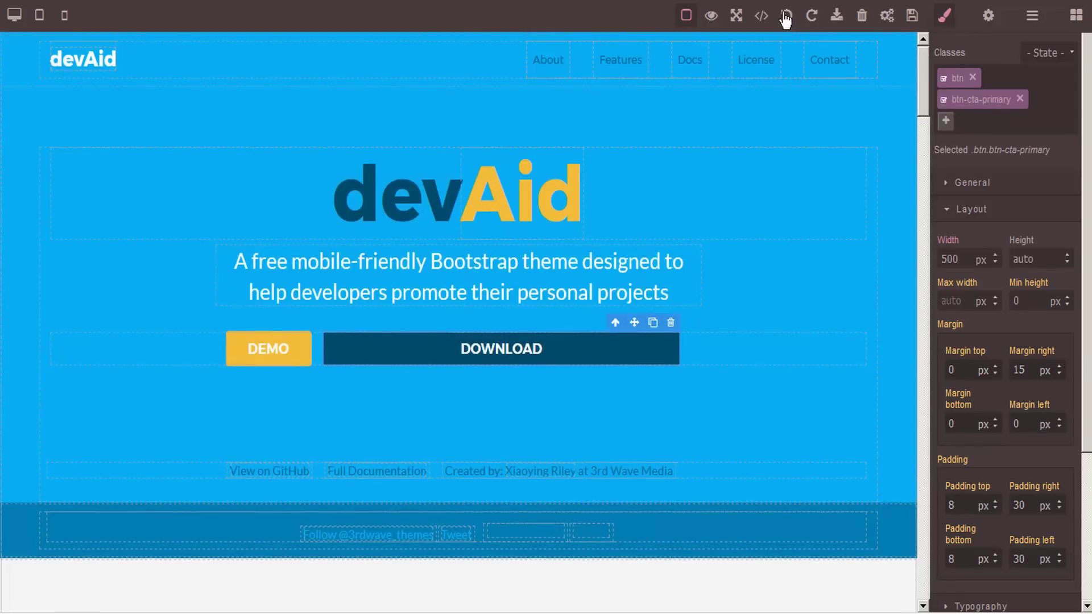
left_click(785, 18)
- Try a top padding of 10000 px on the DOWNLOAD button and undo it
scroll(1005, 284, "down", 3)
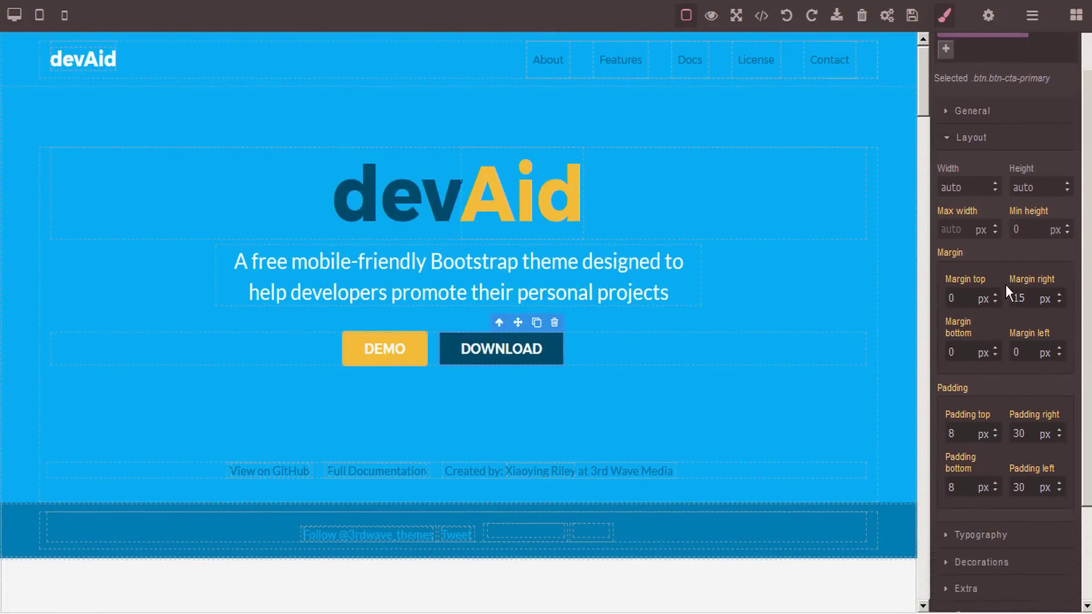
scroll(996, 301, "down", 3)
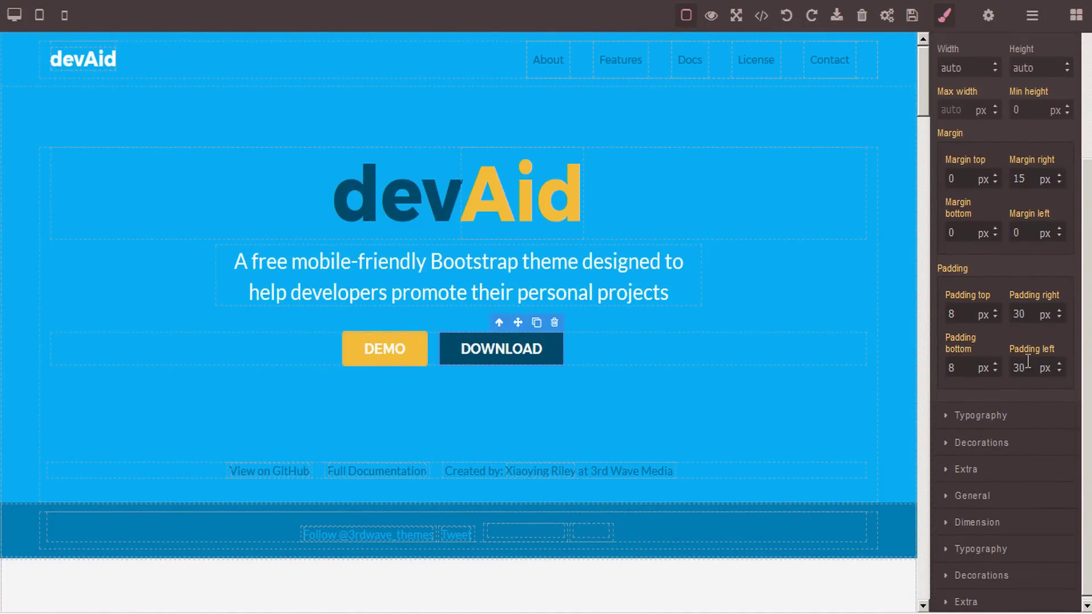
left_click_drag(964, 313, 923, 305)
type("10000")
key("Return")
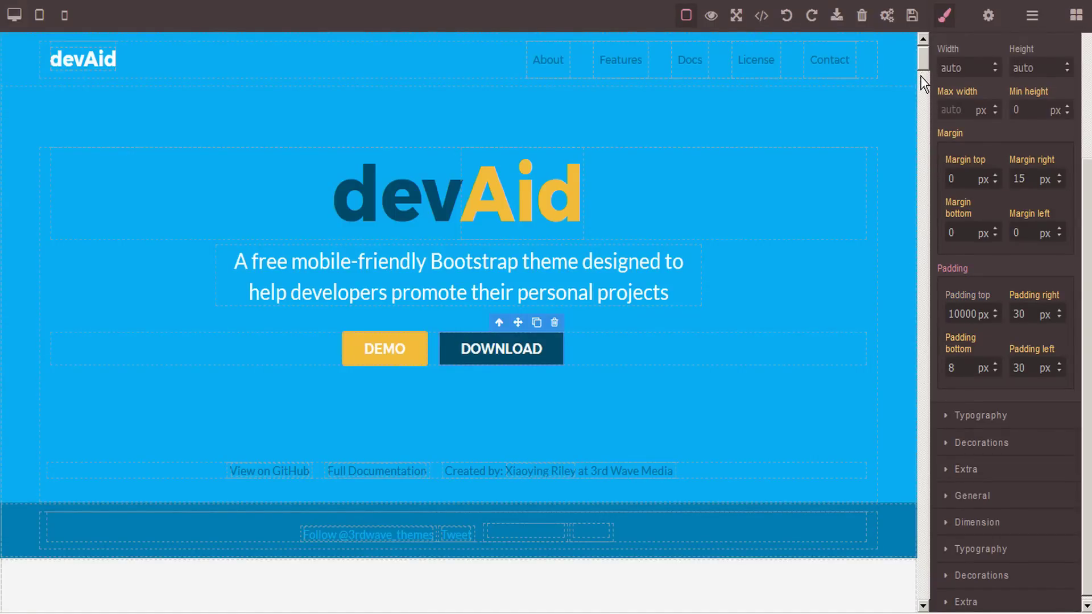
left_click(789, 16)
- Look at the DOWNLOAD button's Typography settings and collapse them
left_click(948, 417)
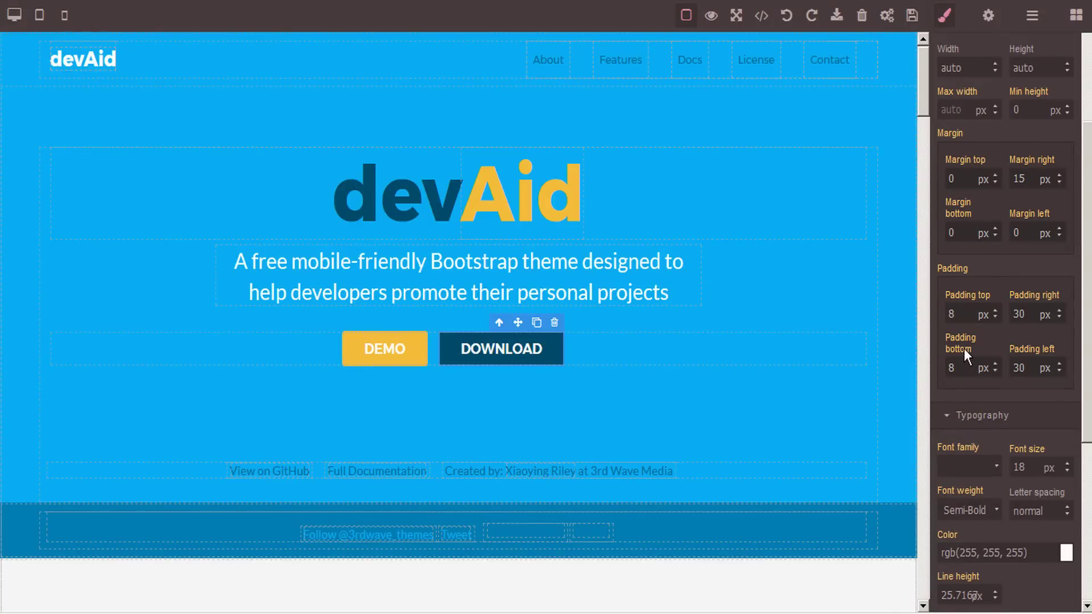
left_click(948, 416)
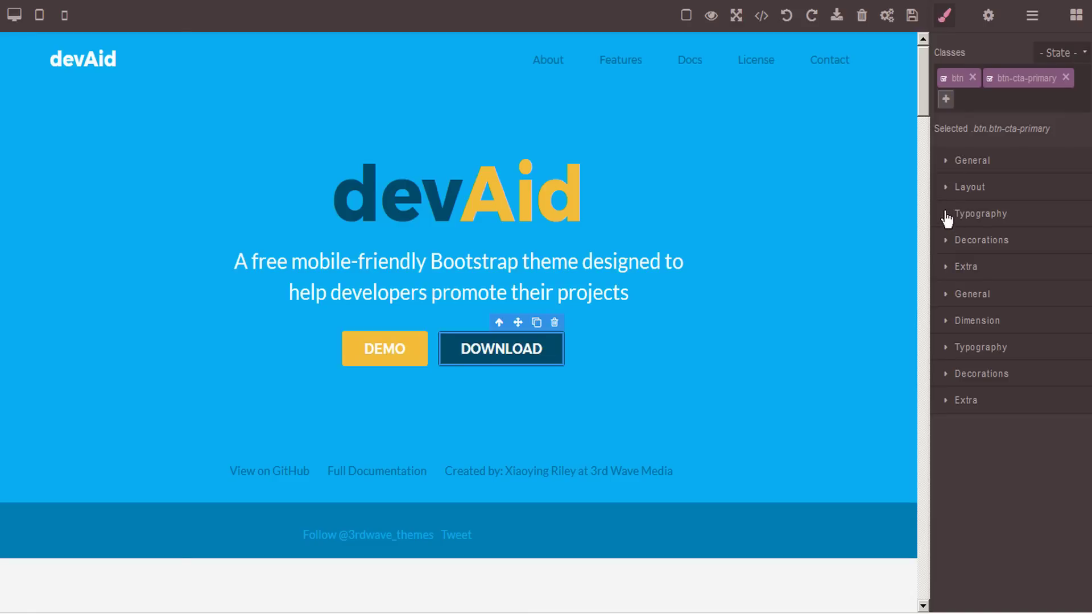
- Try Georgia and Arial as the DOWNLOAD button's font family
left_click(946, 214)
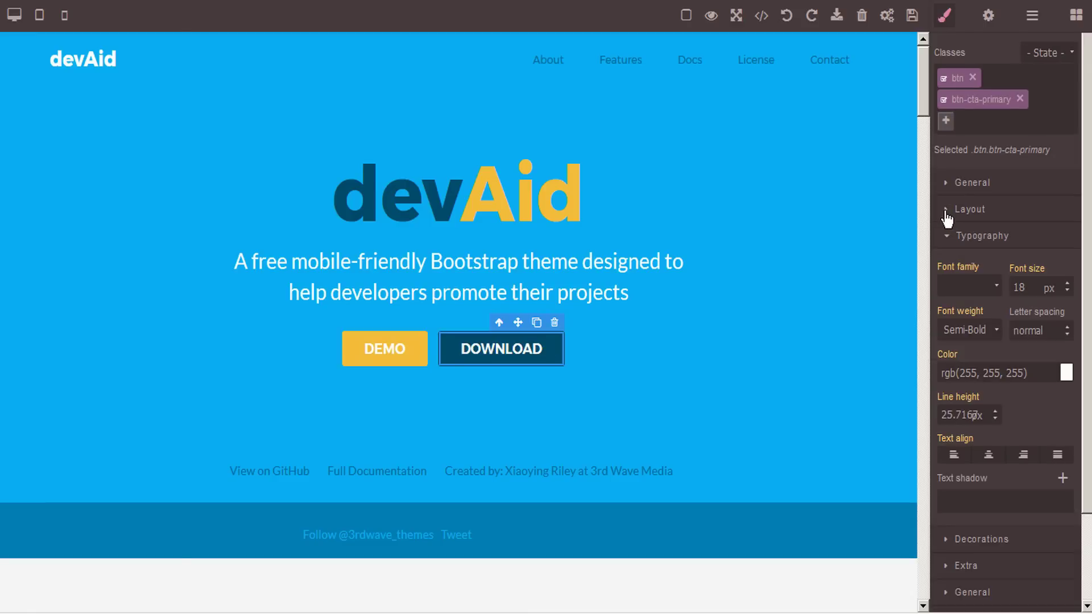
left_click(995, 288)
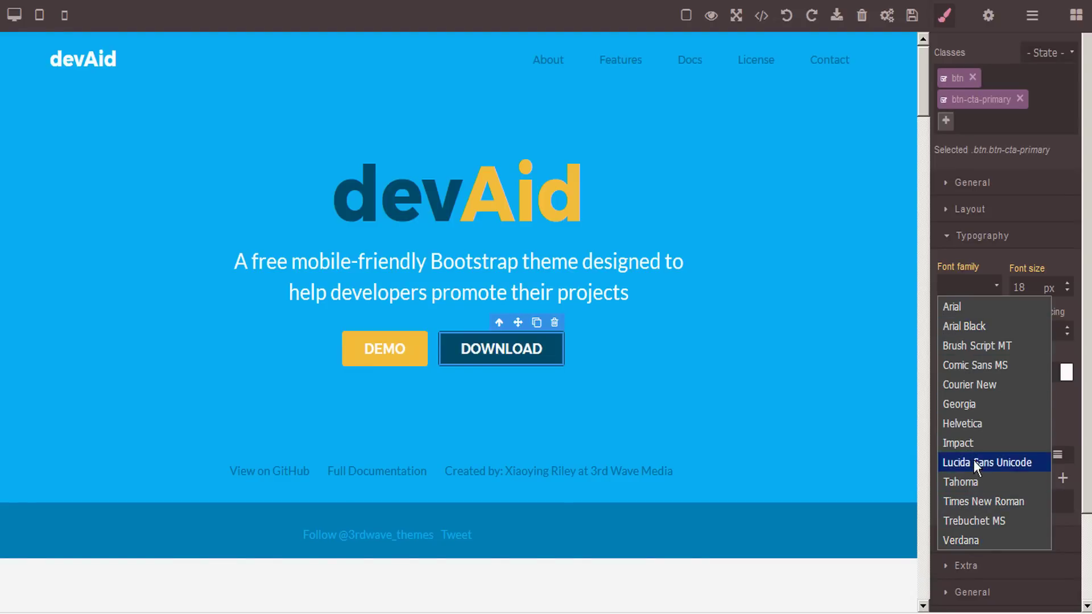
left_click(963, 405)
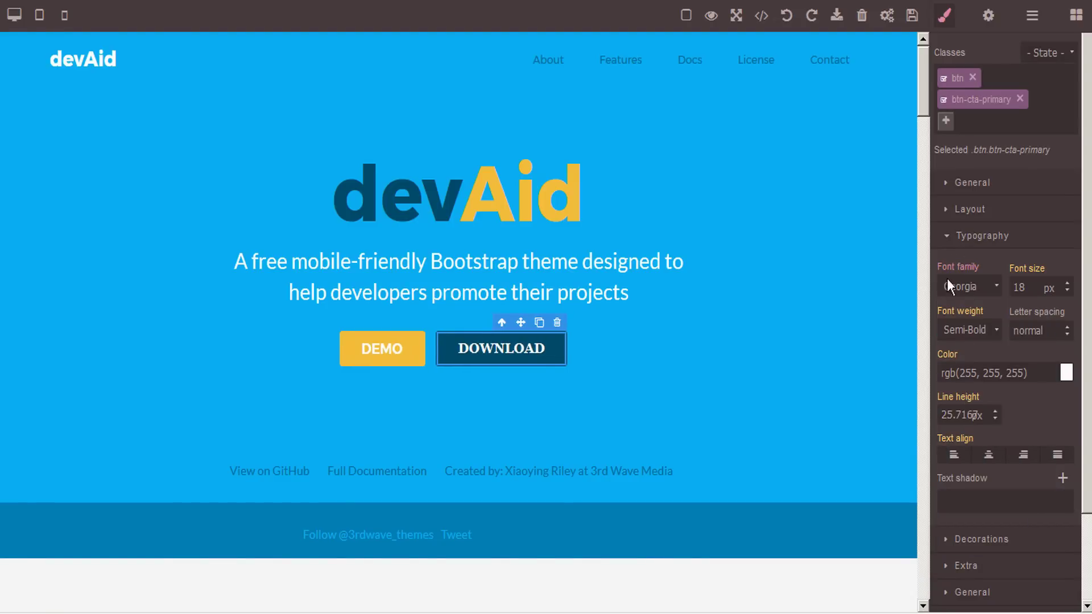
left_click(995, 284)
left_click(975, 308)
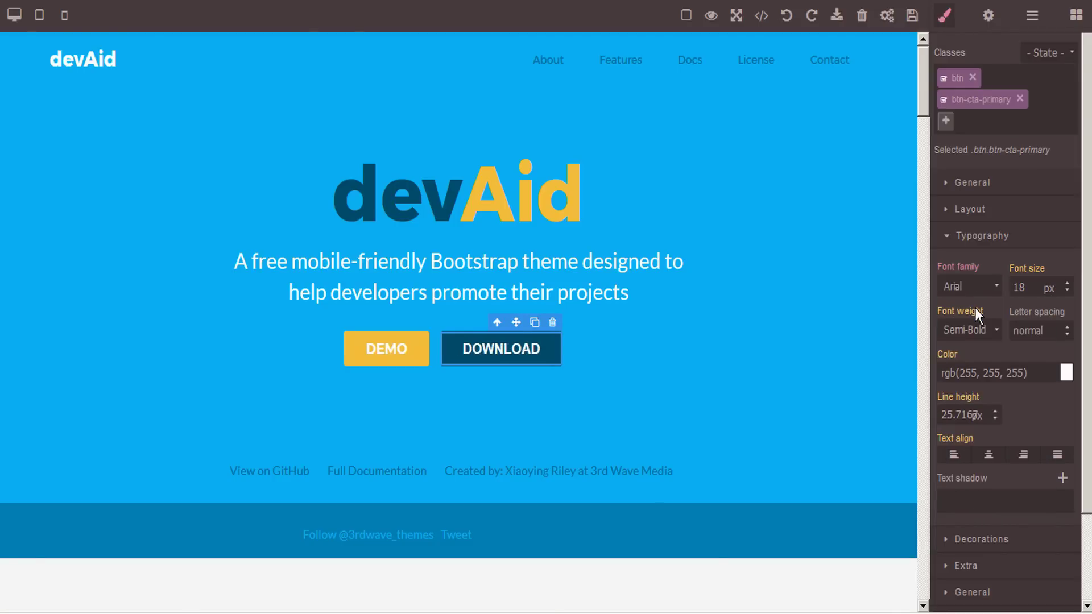
- Look through the DOWNLOAD button's font weight options and remaining Typography settings, and collapse them
left_click(994, 331)
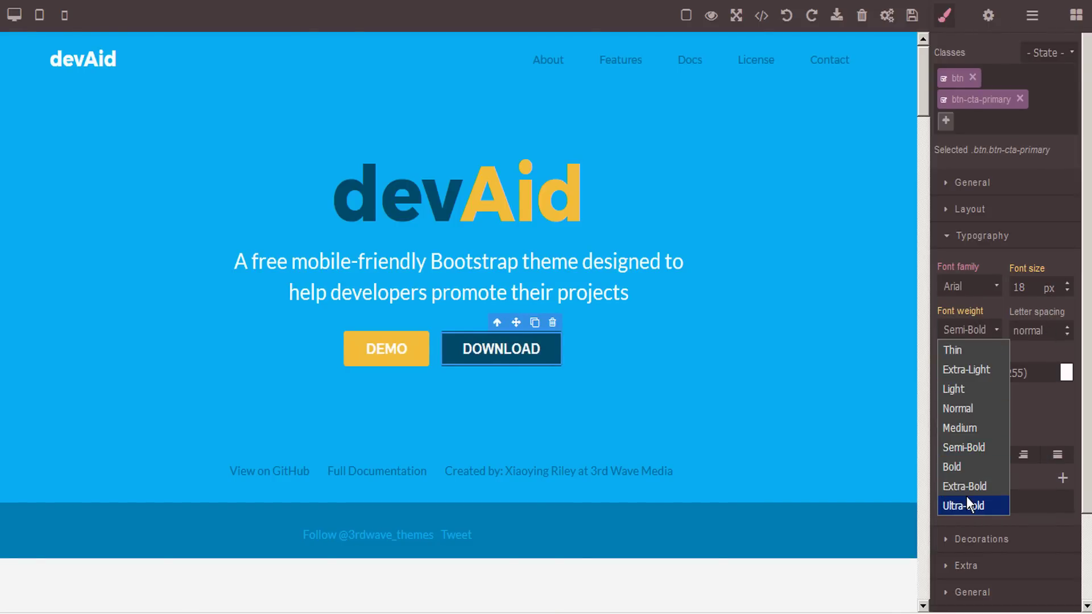
left_click(994, 329)
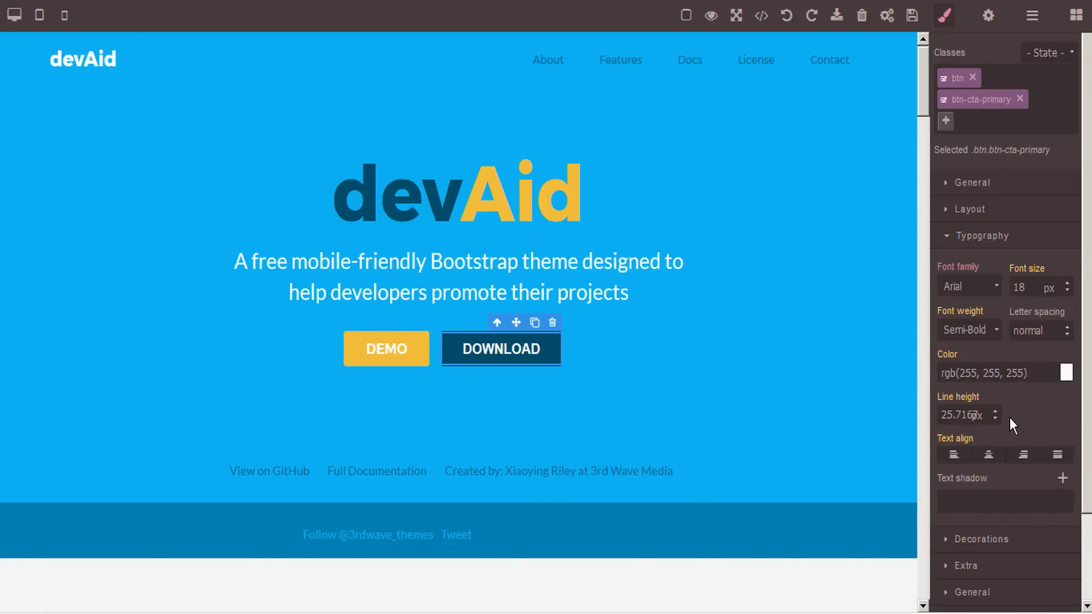
scroll(976, 435, "down", 2)
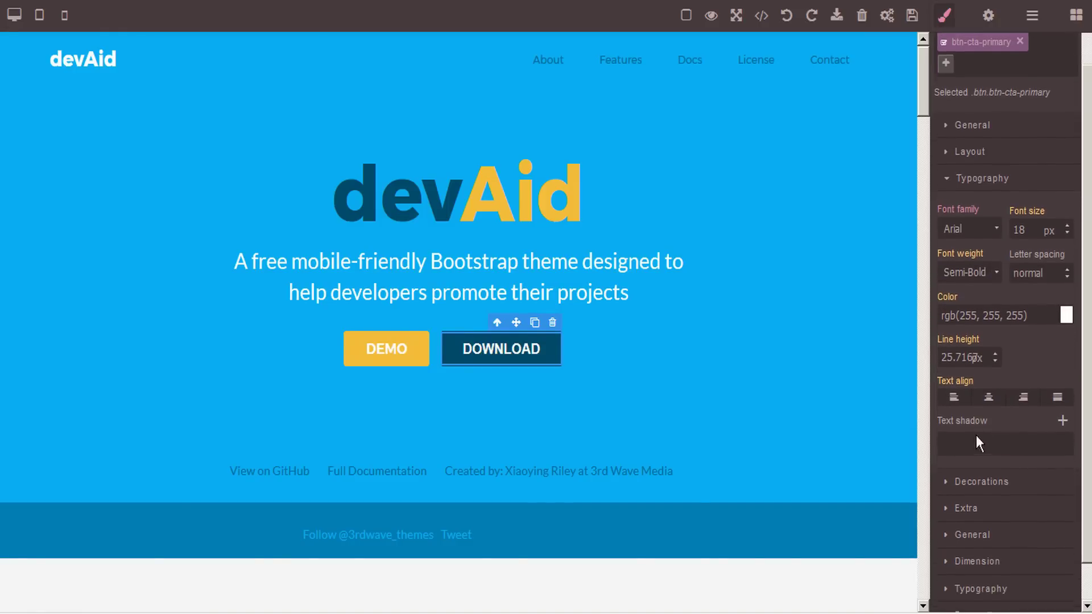
left_click(946, 176)
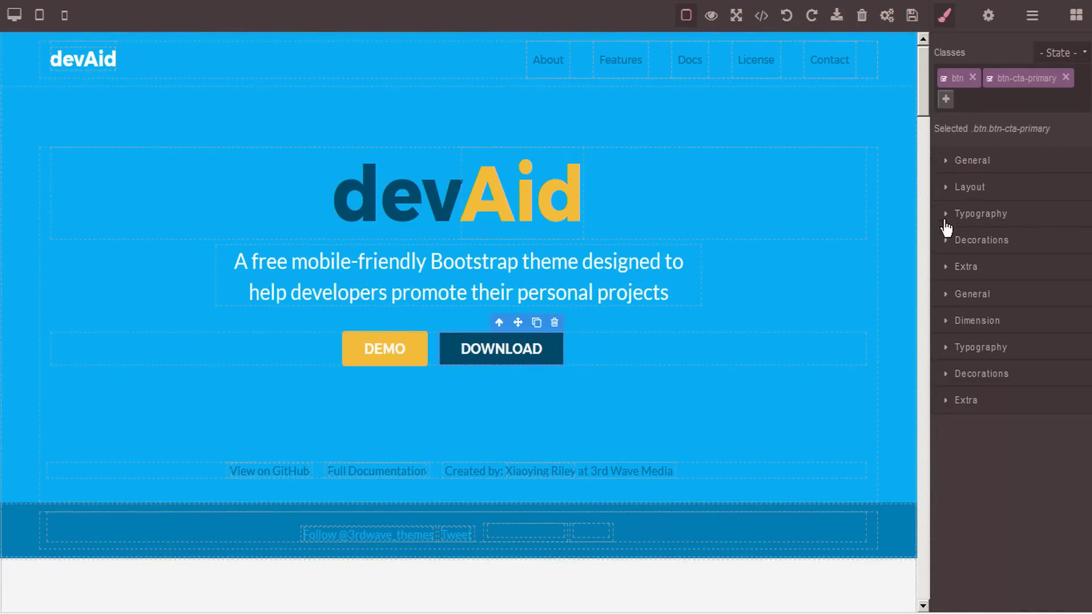
- Set the DOWNLOAD button's overall border radius to 300 px in its Decorations settings
left_click(945, 244)
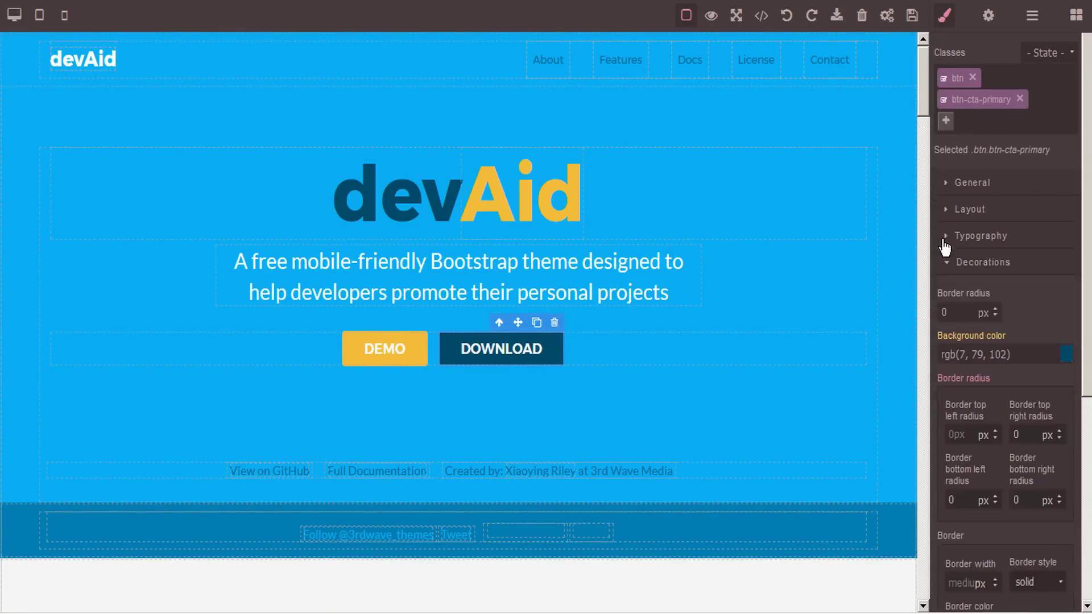
scroll(1016, 308, "down", 2)
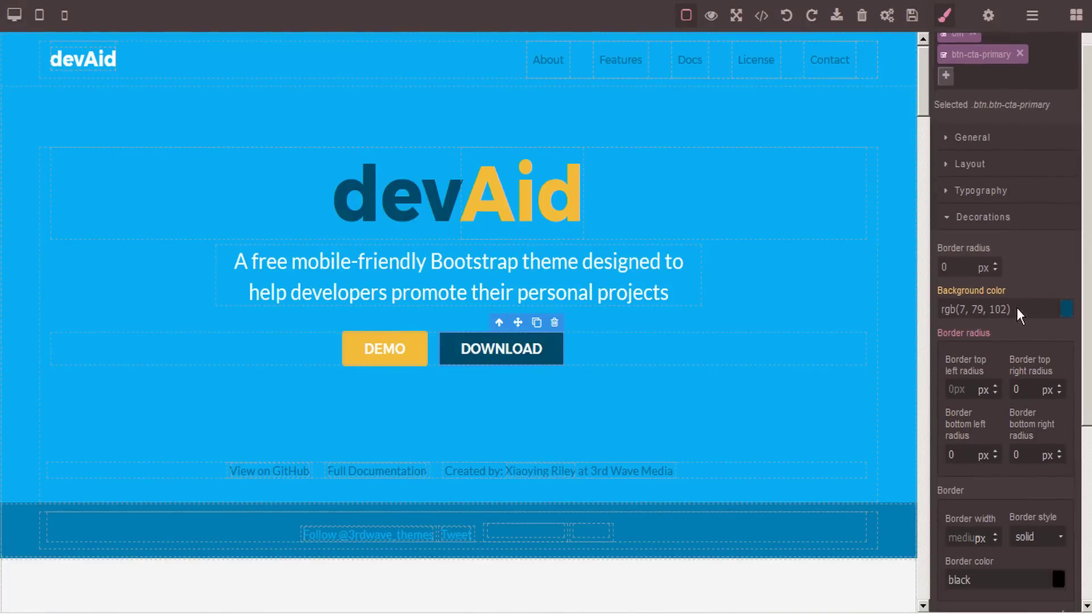
scroll(1008, 271, "down", 4)
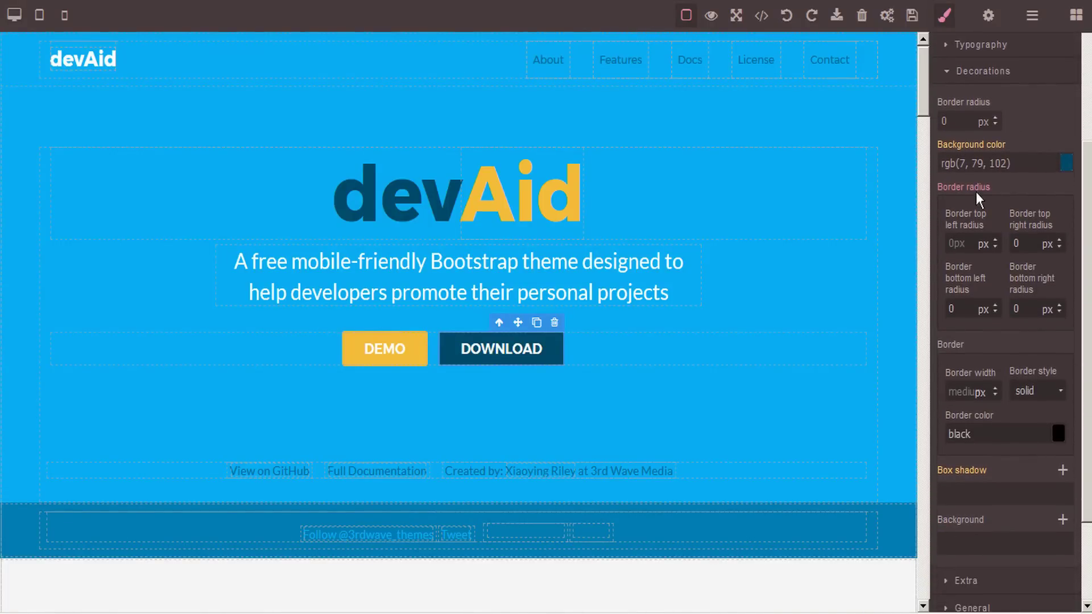
left_click_drag(947, 122, 935, 121)
key("Tab")
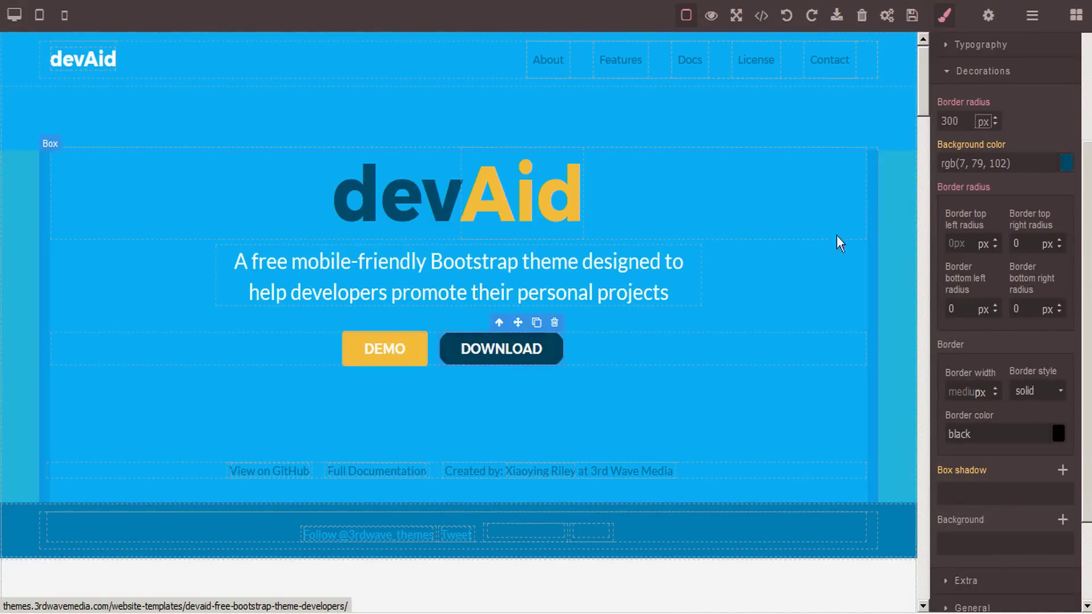
double_click(961, 122)
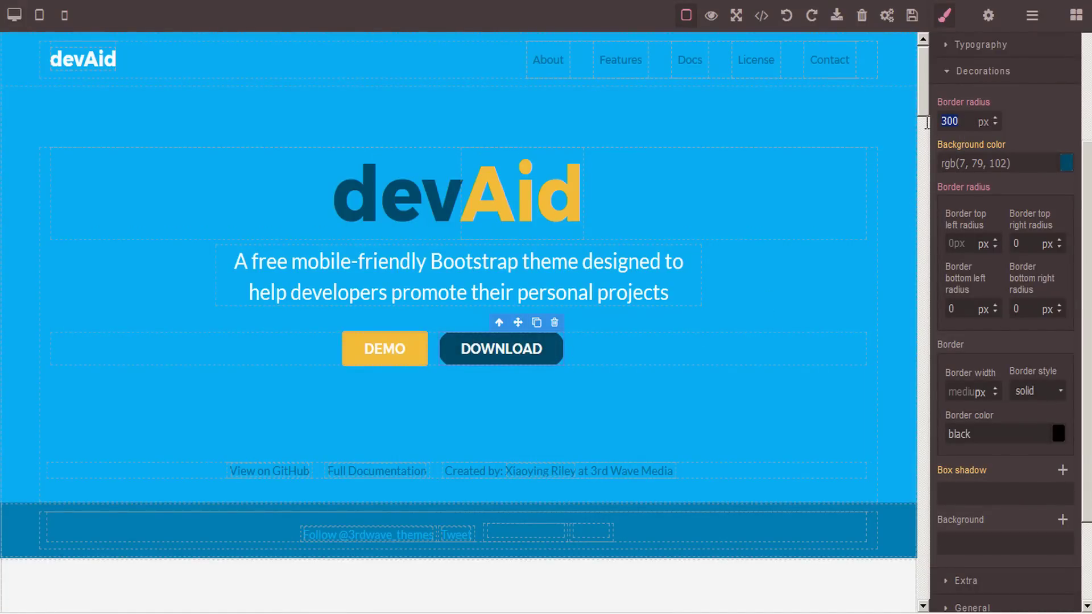
- Change the DOWNLOAD button's background color to olive yellow #a3a933
left_click(1067, 164)
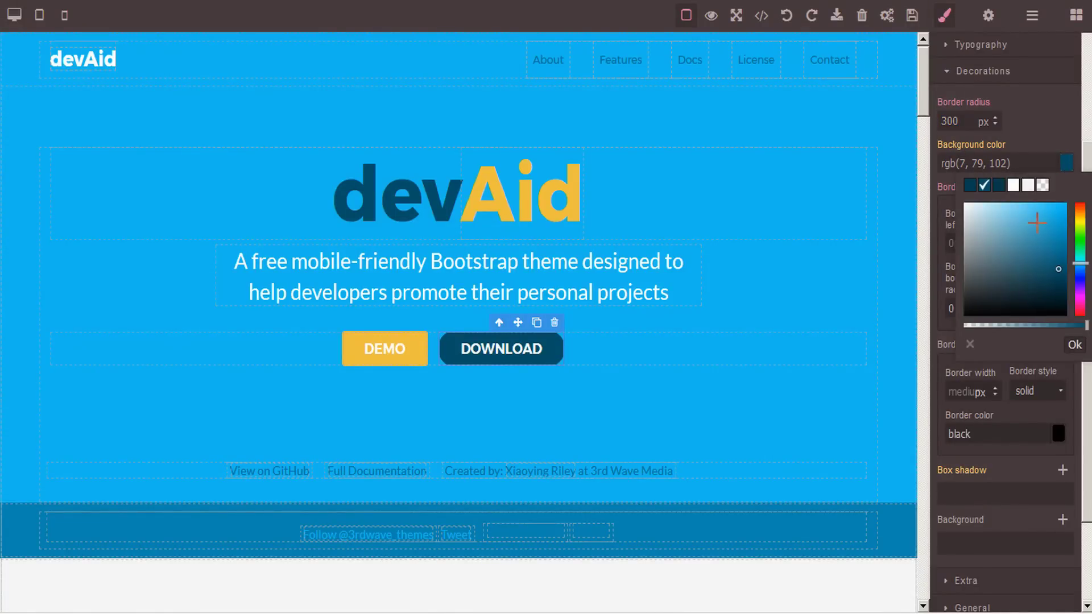
left_click(1079, 223)
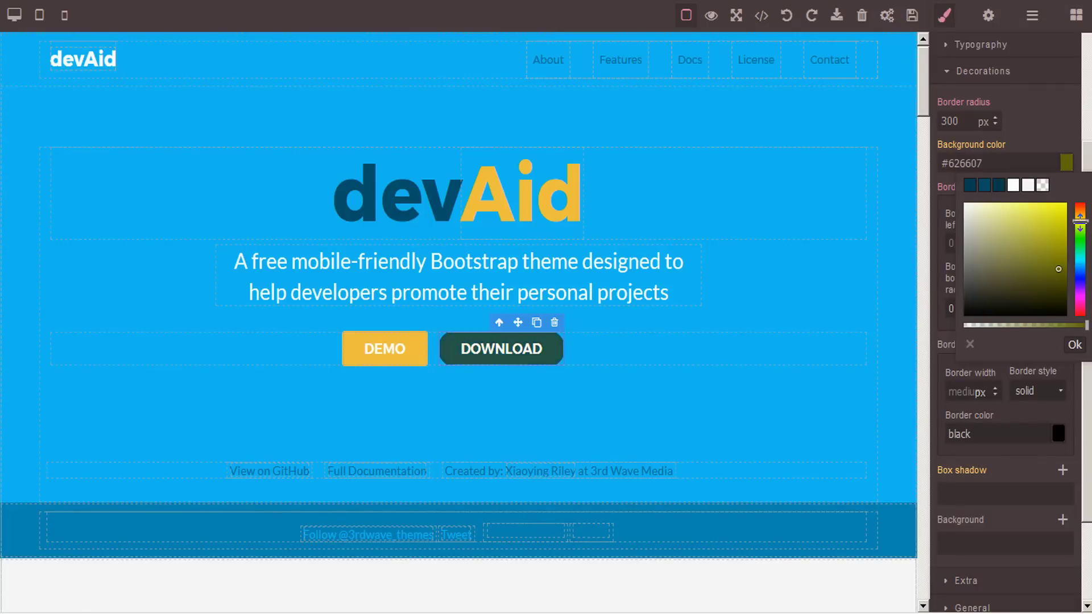
left_click(1035, 240)
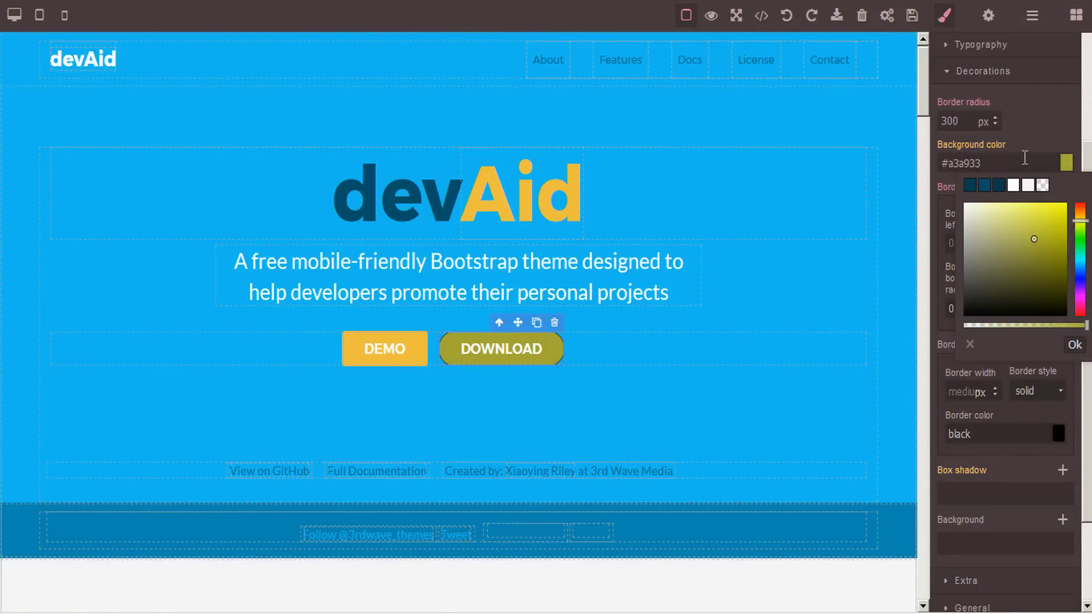
left_click(1074, 345)
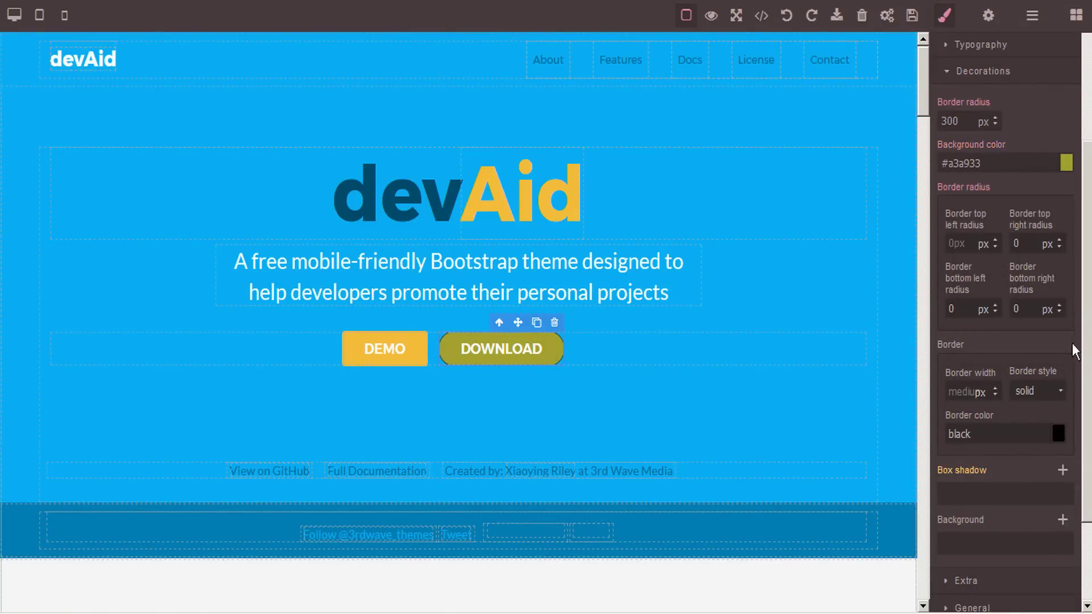
- Set the DOWNLOAD button's bottom right and top right border radius values to 300 px
double_click(964, 125)
left_click(1018, 310)
type("300")
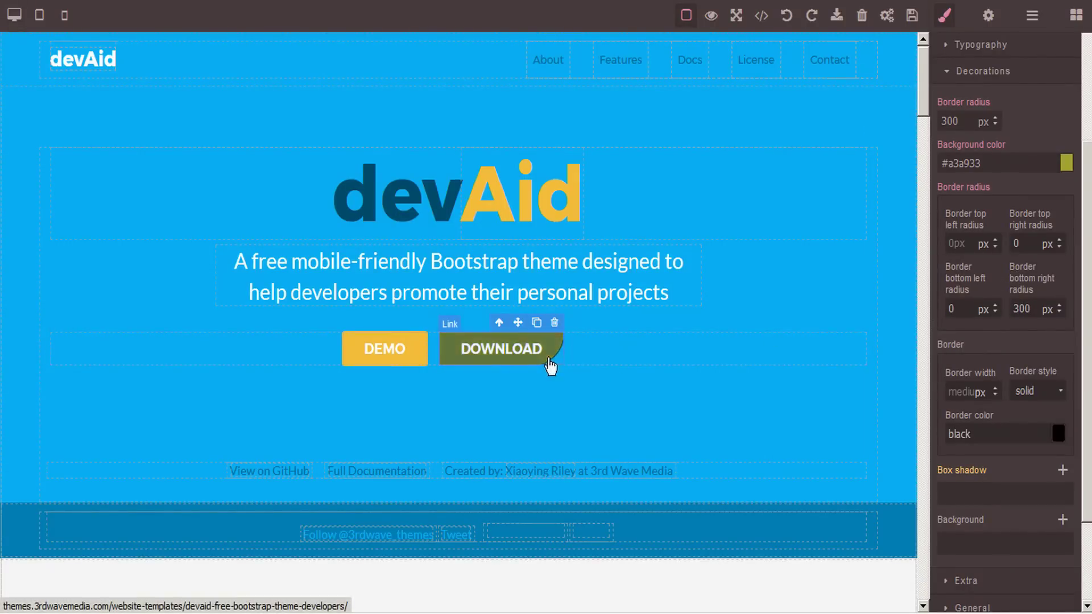
left_click(966, 246)
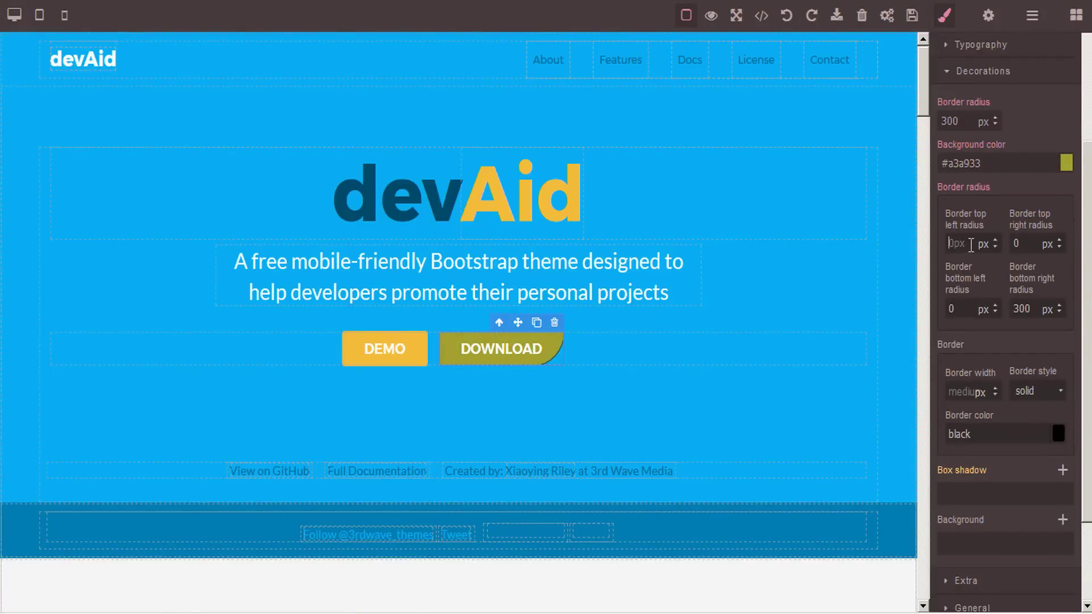
left_click(1026, 240)
key("BackSpace")
type("300")
left_click(1024, 190)
- Try a border width of 55 px on the DOWNLOAD button
left_click(962, 394)
type("55")
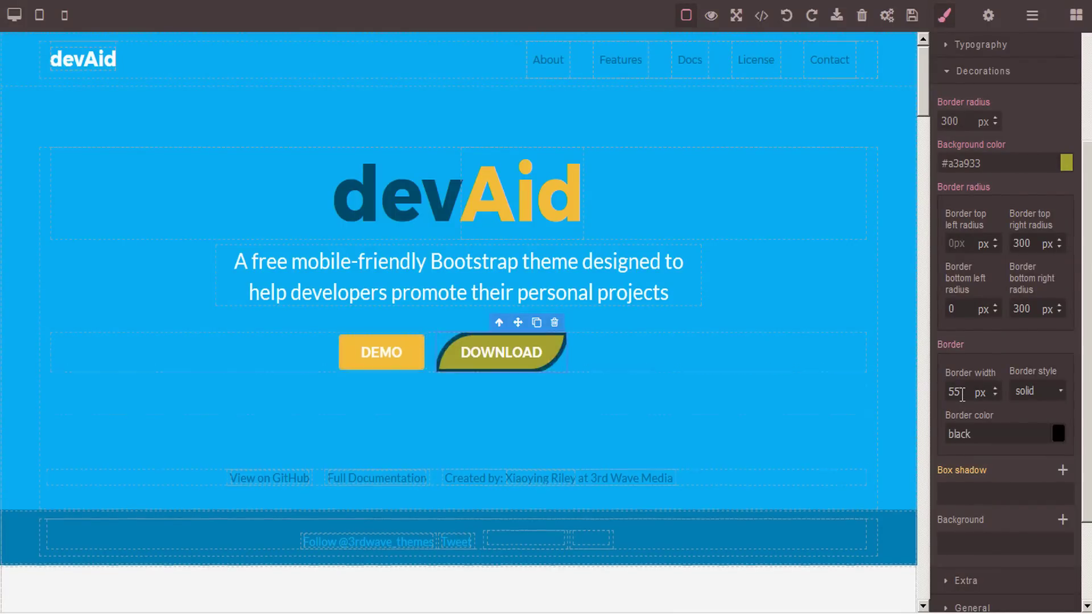
key("Return")
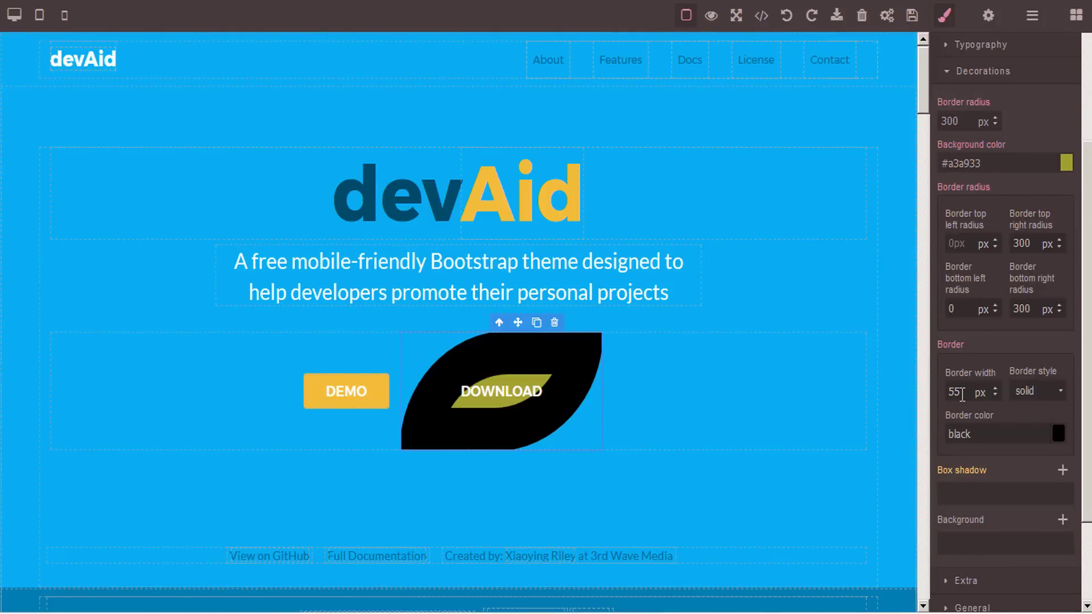
- Set the DOWNLOAD button's border width to 7 px
key("BackSpace")
key("BackSpace")
type("7")
key("Return")
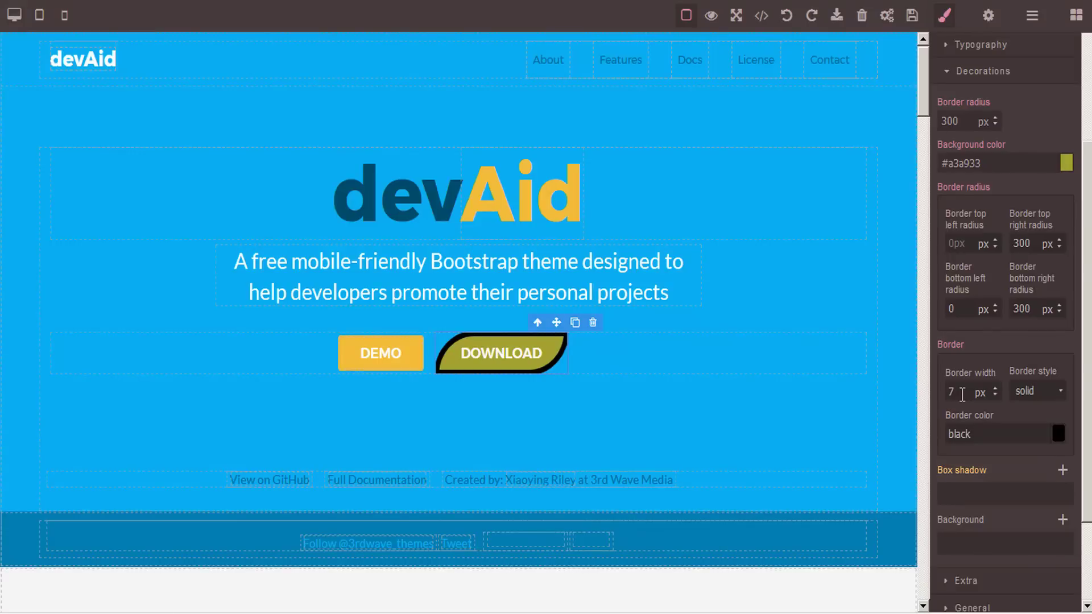
- Try the dotted, dashed, double, groove, ridge and inset border styles on the DOWNLOAD button
left_click(1060, 392)
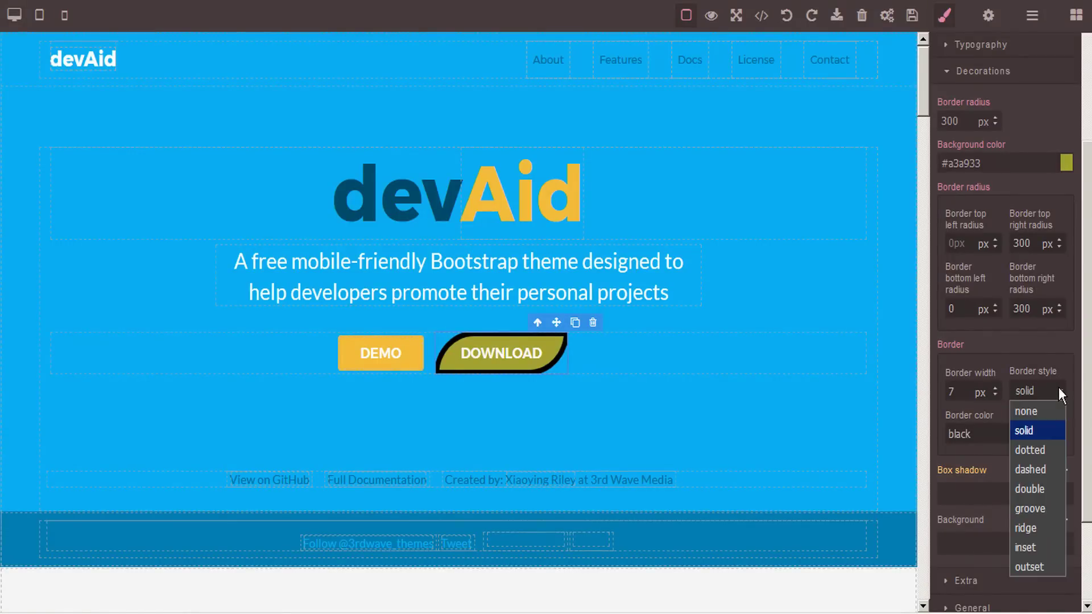
left_click(1039, 449)
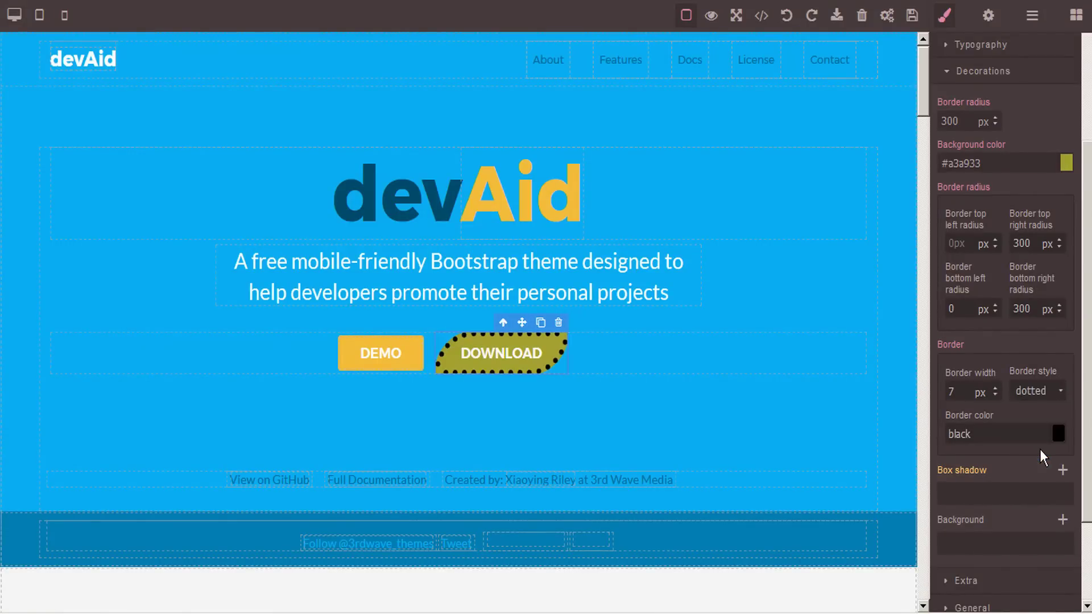
left_click(1060, 390)
left_click(1035, 471)
left_click(1058, 392)
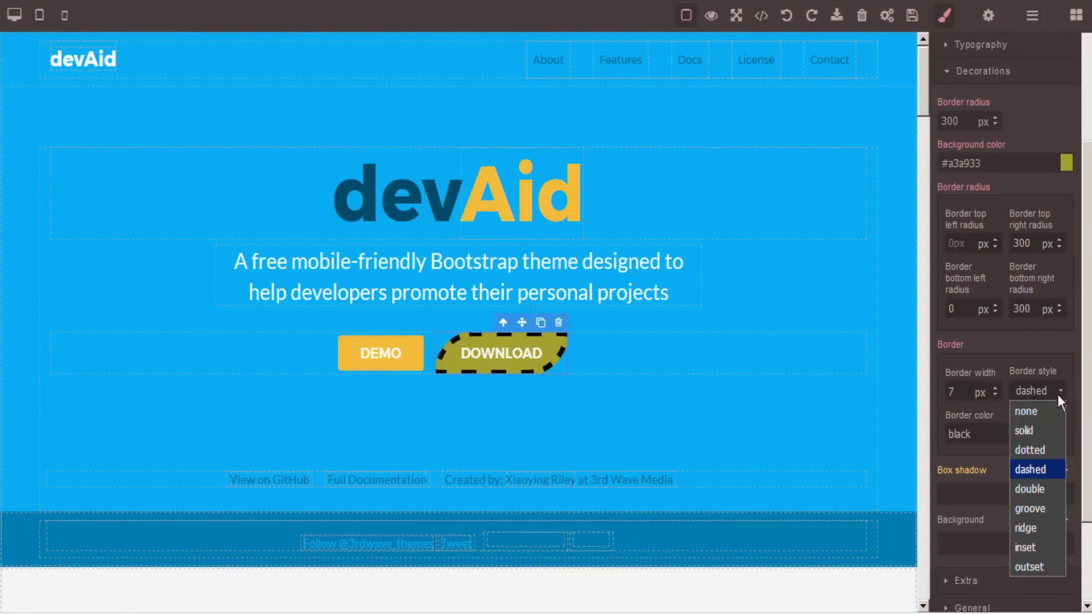
left_click(1037, 488)
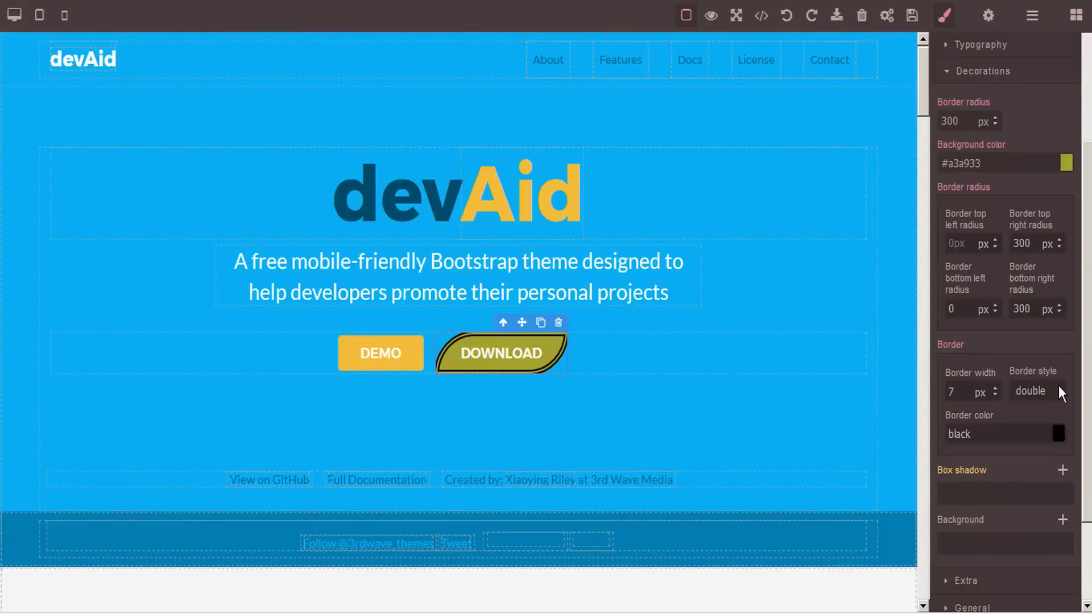
left_click(1059, 386)
left_click(1038, 510)
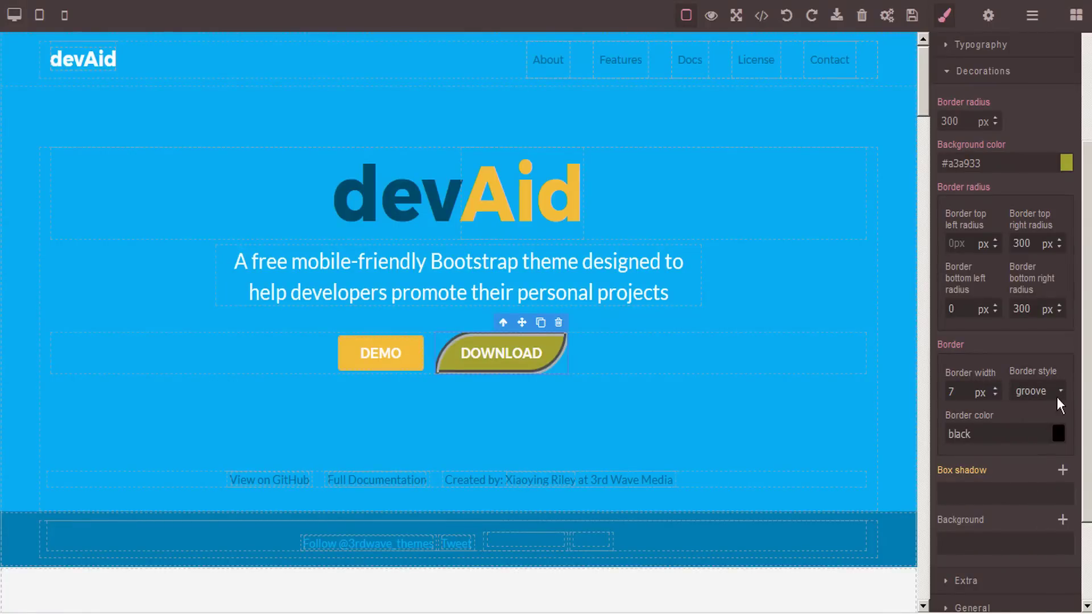
left_click(1060, 394)
left_click(1039, 524)
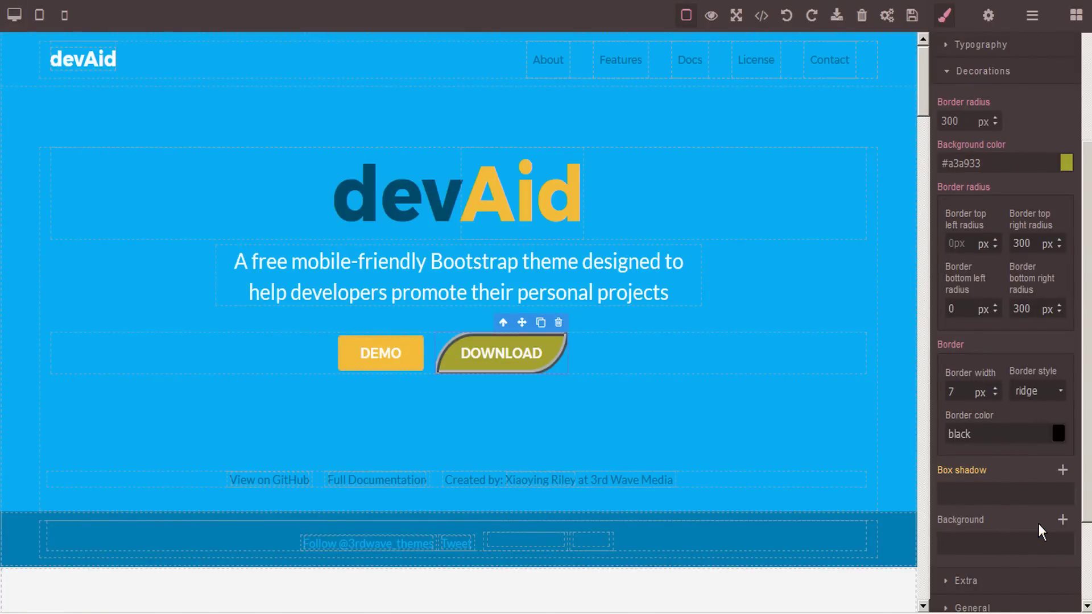
left_click(1056, 391)
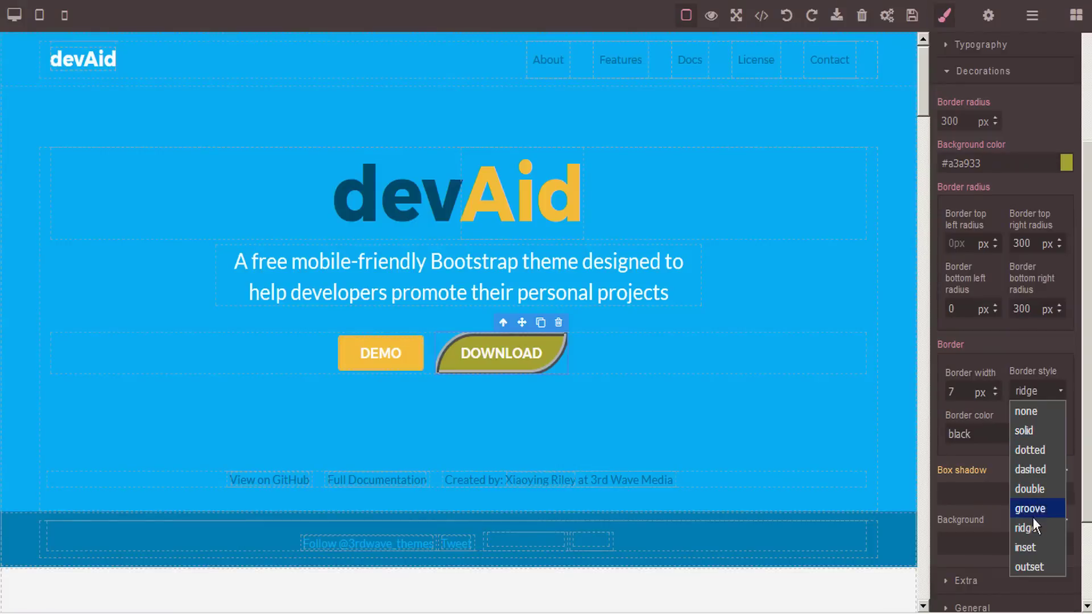
left_click(1030, 549)
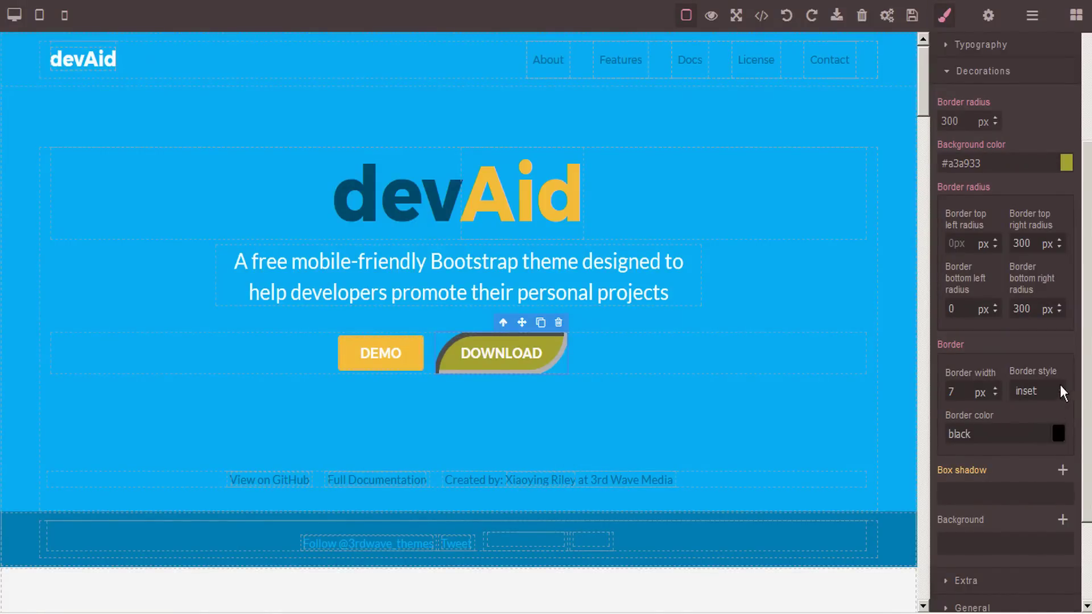
- Give the DOWNLOAD button's border the outset style and the red color #ec1212
left_click(1060, 385)
left_click(1050, 568)
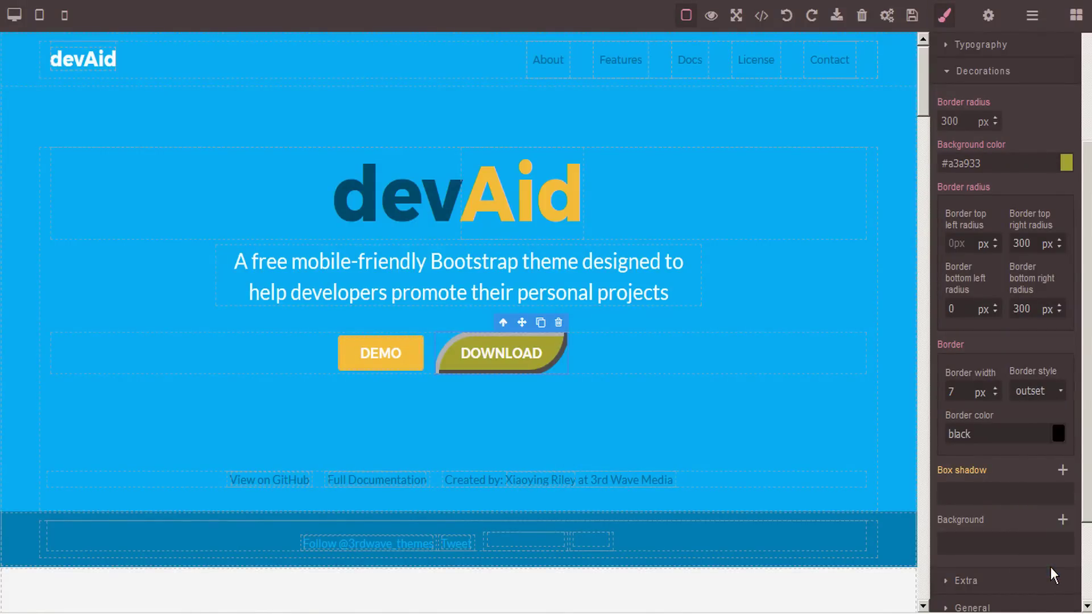
left_click(1057, 438)
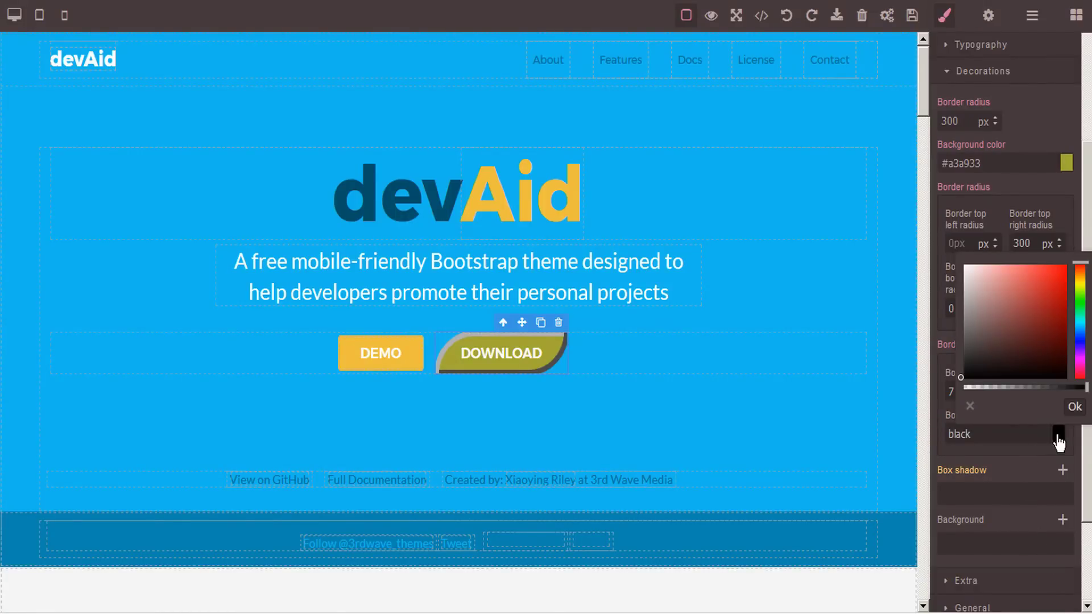
left_click(1059, 271)
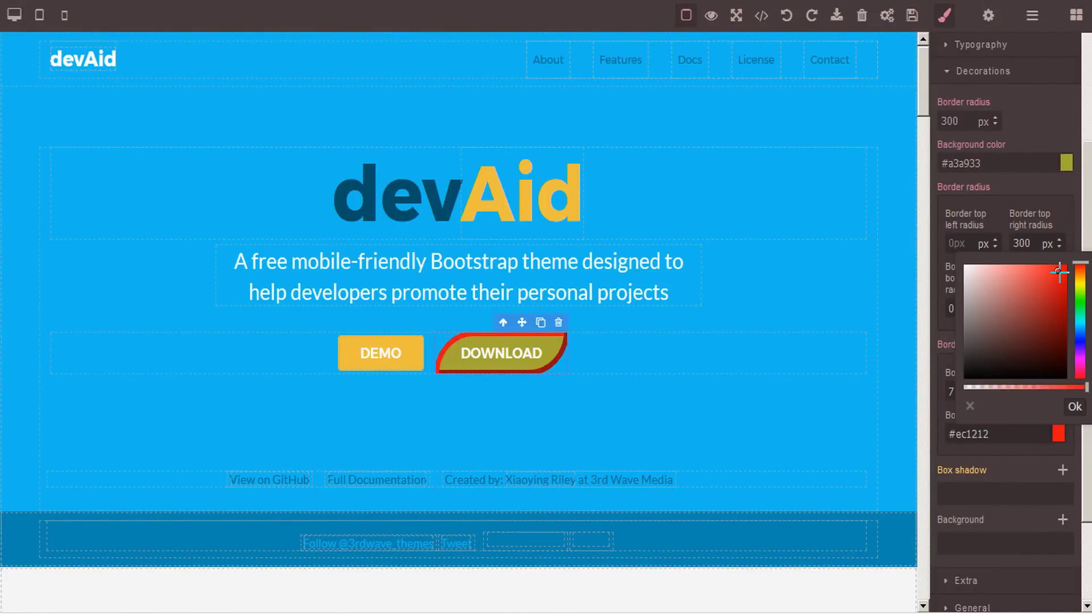
left_click(1074, 407)
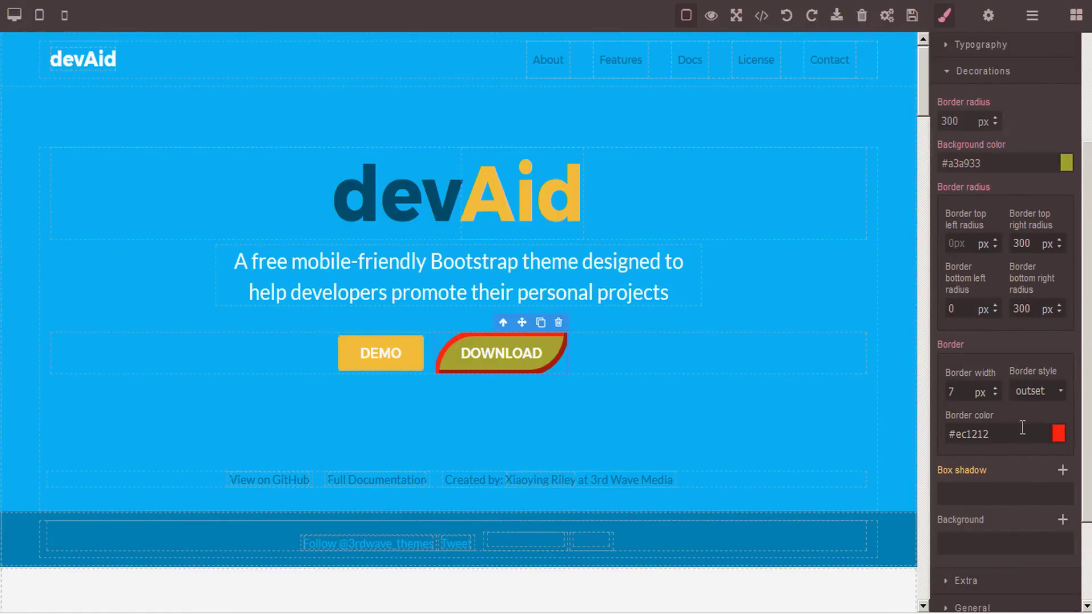
- Add a box shadow layer to the DOWNLOAD button and show its settings
left_click(1062, 470)
scroll(1016, 434, "down", 3)
scroll(981, 353, "down", 3)
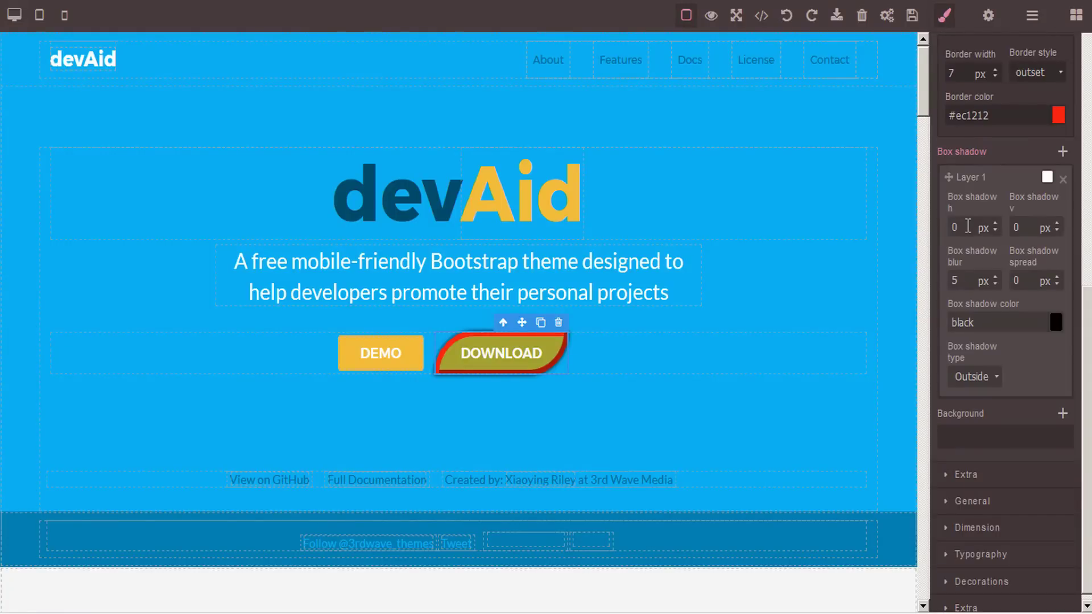
- Offset the DOWNLOAD button's box shadow by 77 px horizontally and 37 px vertically
double_click(968, 226)
type("77")
key("Tab")
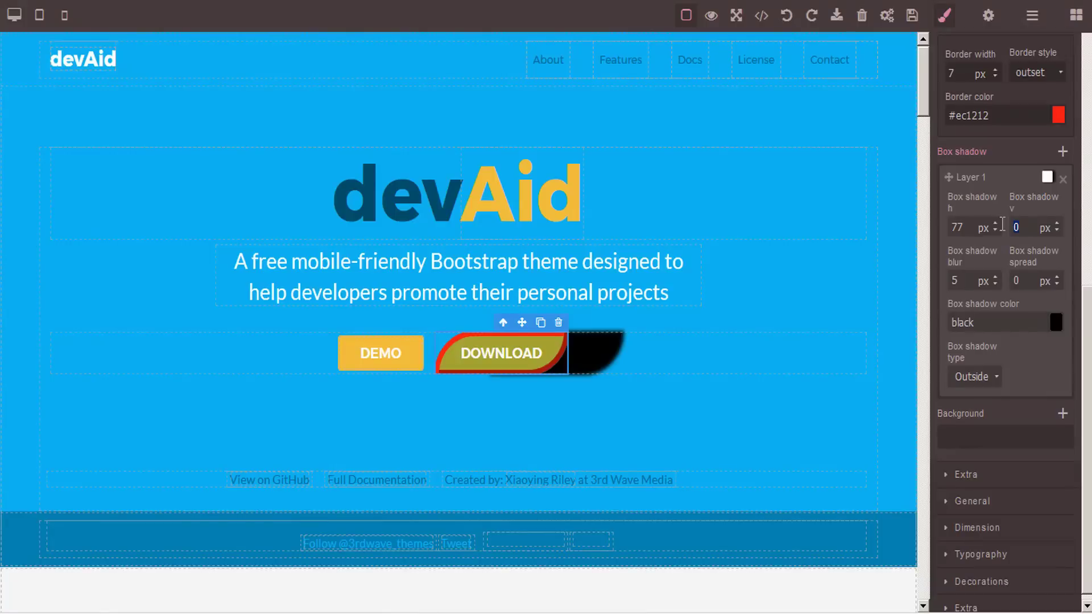
type("37")
key("Return")
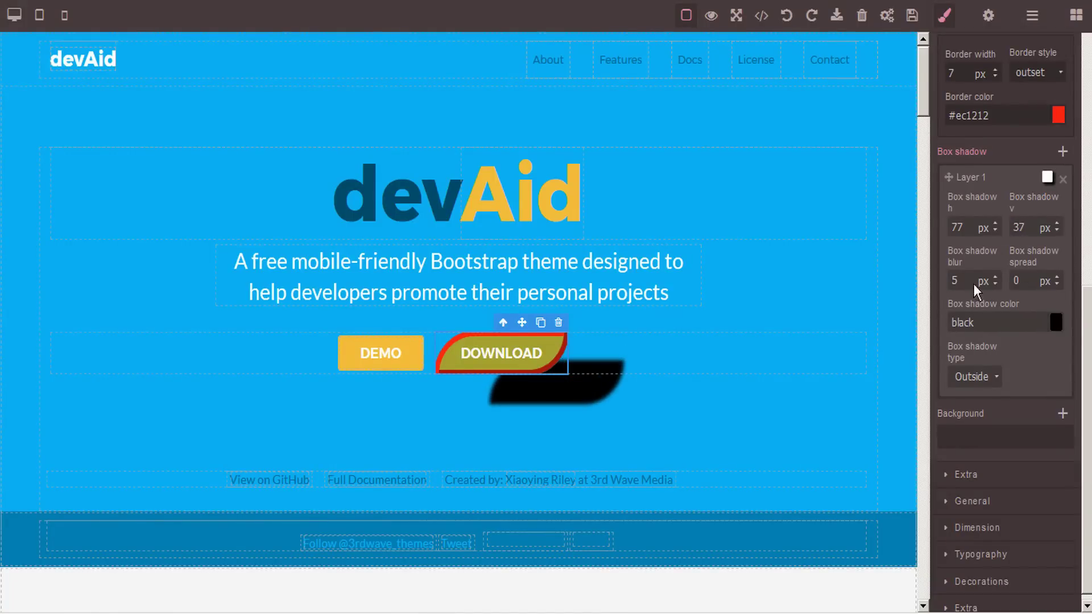
- Set the DOWNLOAD button's box shadow blur to 25 px and its spread to 33 px
left_click_drag(970, 278, 938, 275)
type("25")
key("Return")
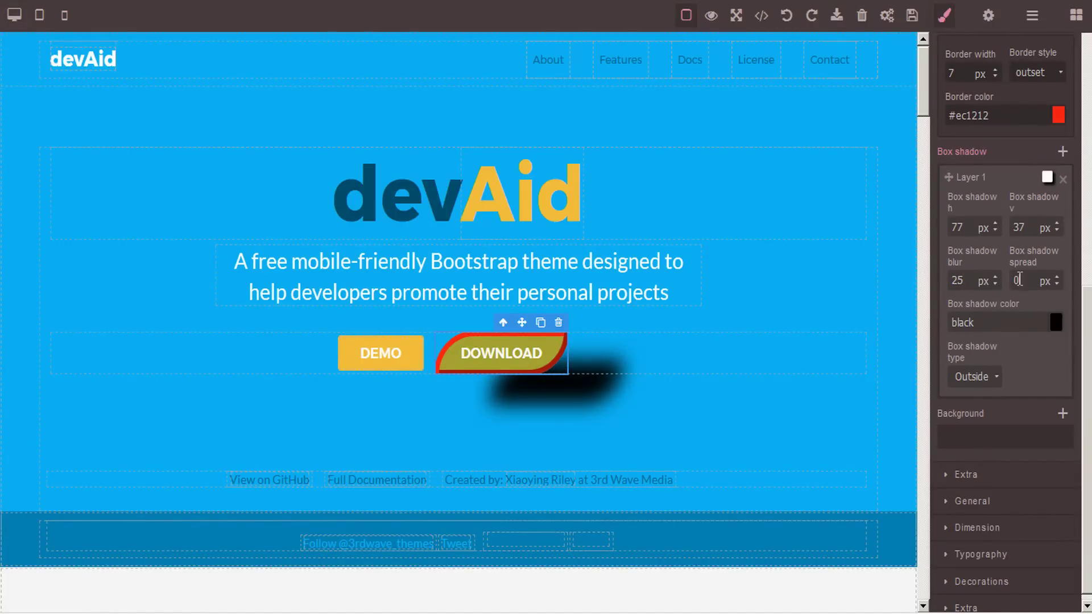
left_click_drag(1023, 279, 998, 279)
type("33")
key("Return")
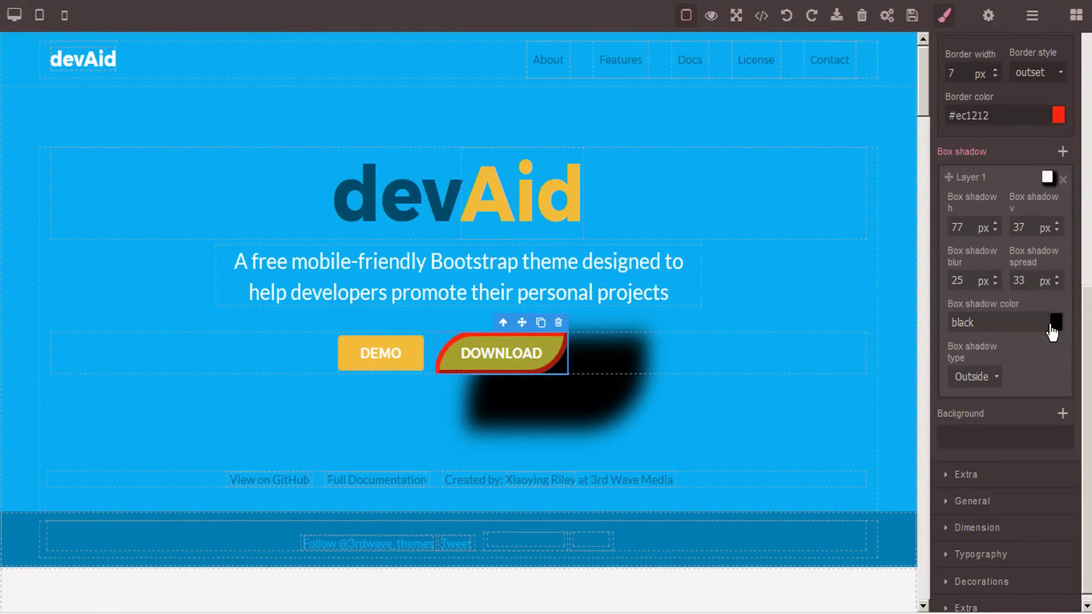
- Give the DOWNLOAD button's box shadow the red color #d11313
left_click(1056, 322)
left_click(1057, 363)
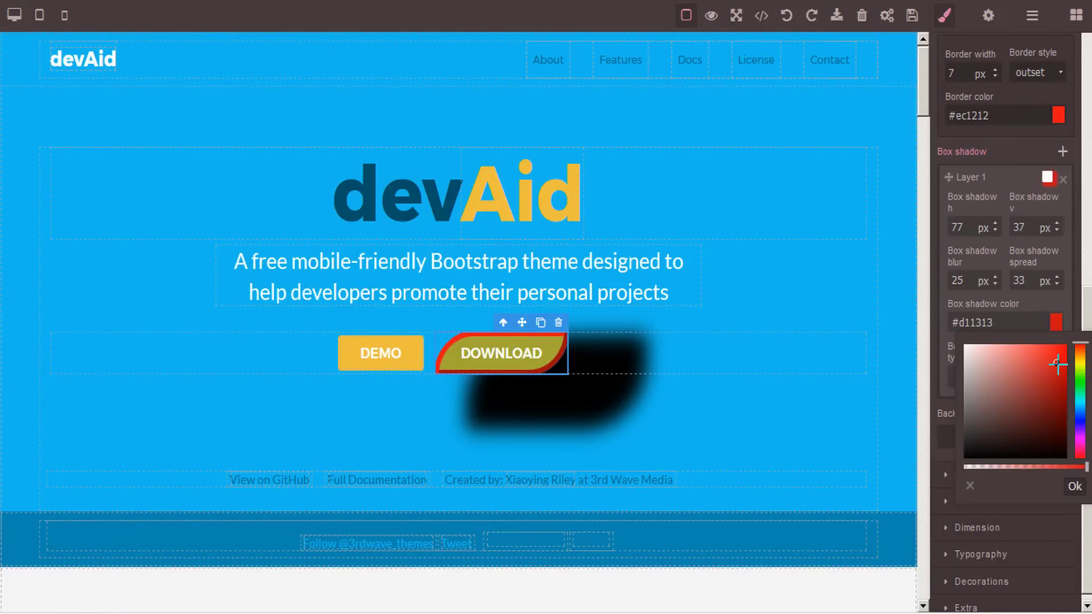
left_click(1074, 486)
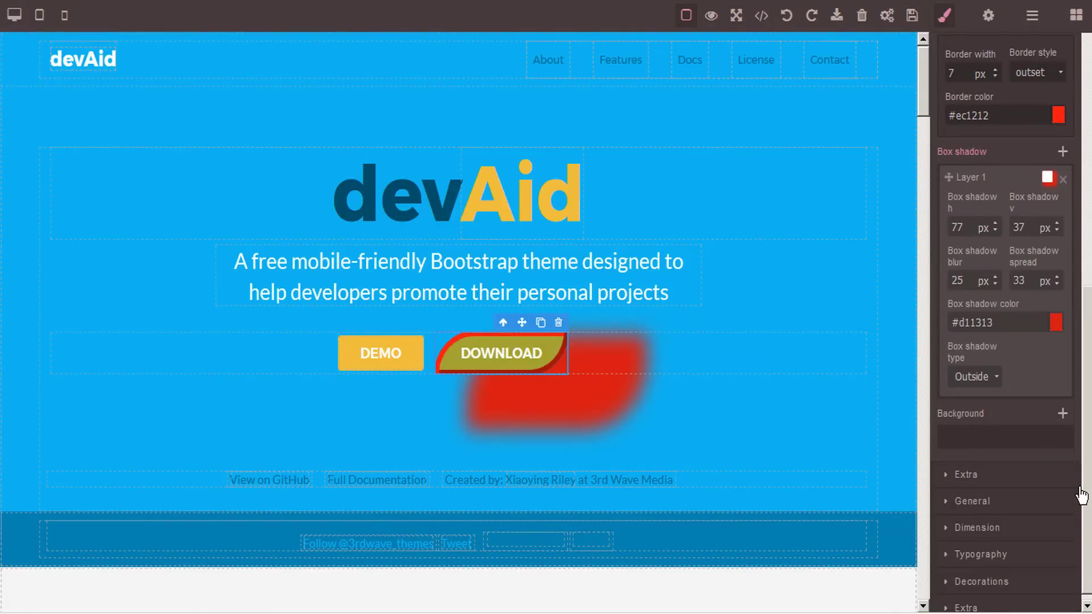
- Try the Inside box shadow type on the DOWNLOAD button and return it to Outside
left_click(995, 380)
left_click(980, 417)
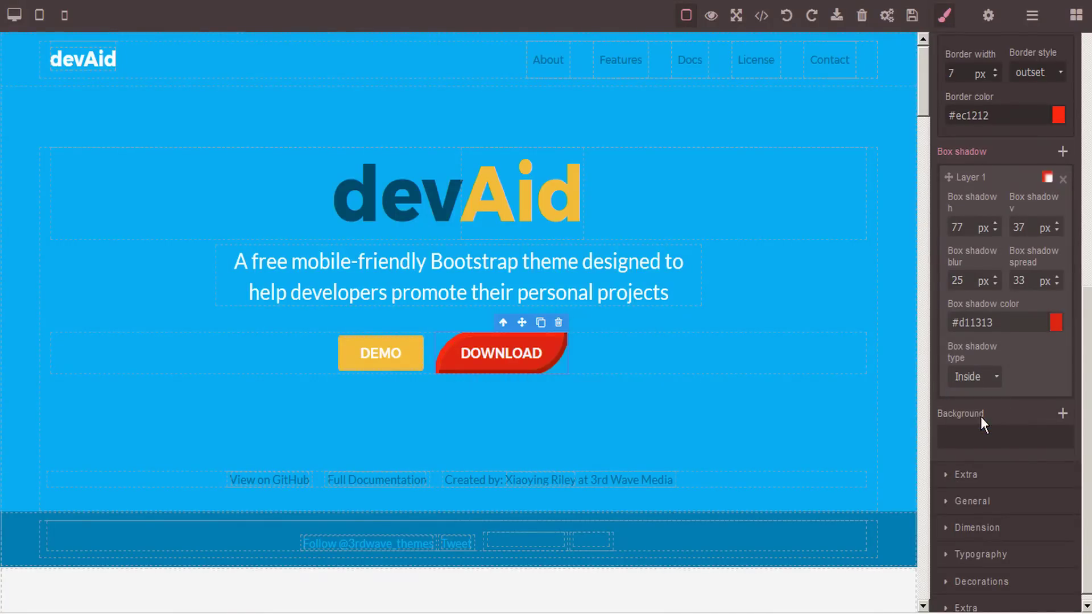
left_click(995, 374)
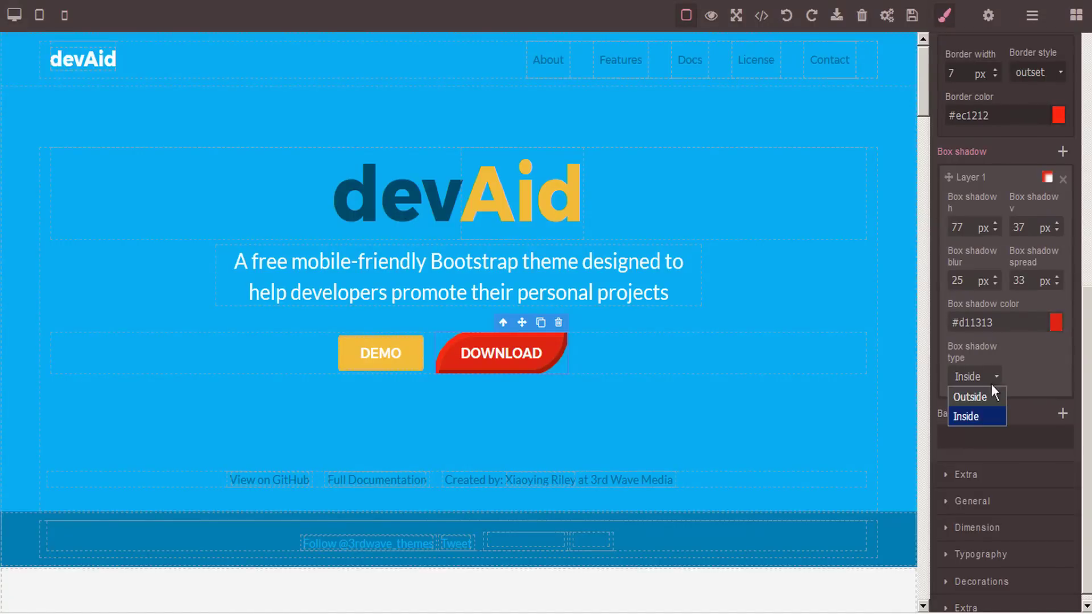
left_click(990, 384)
left_click(986, 398)
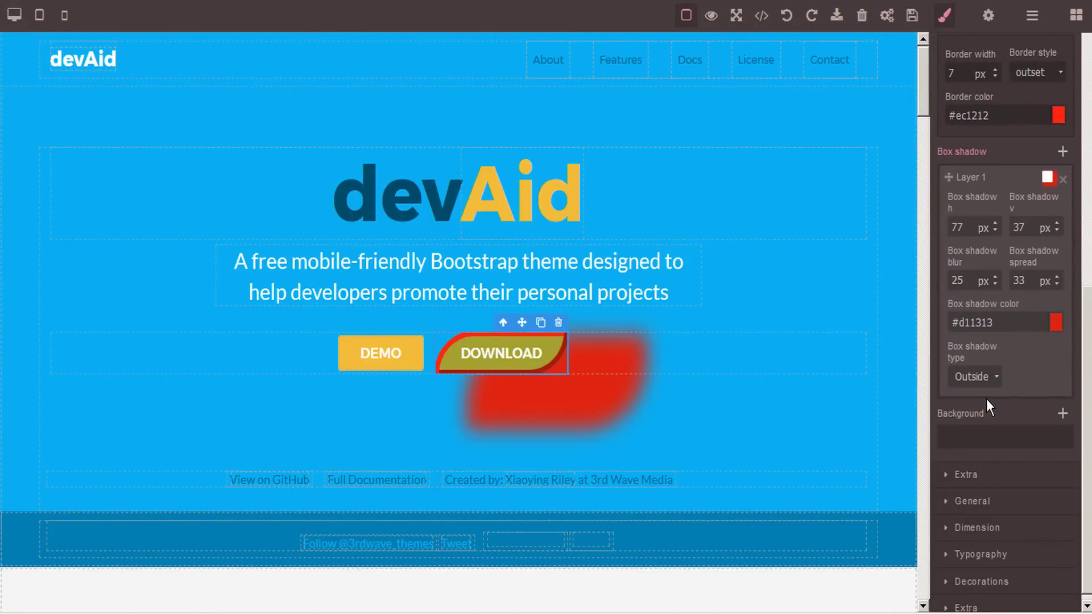
- Undo the DOWNLOAD button's box shadow, border, corner radius and background color changes one after another
left_click(787, 17)
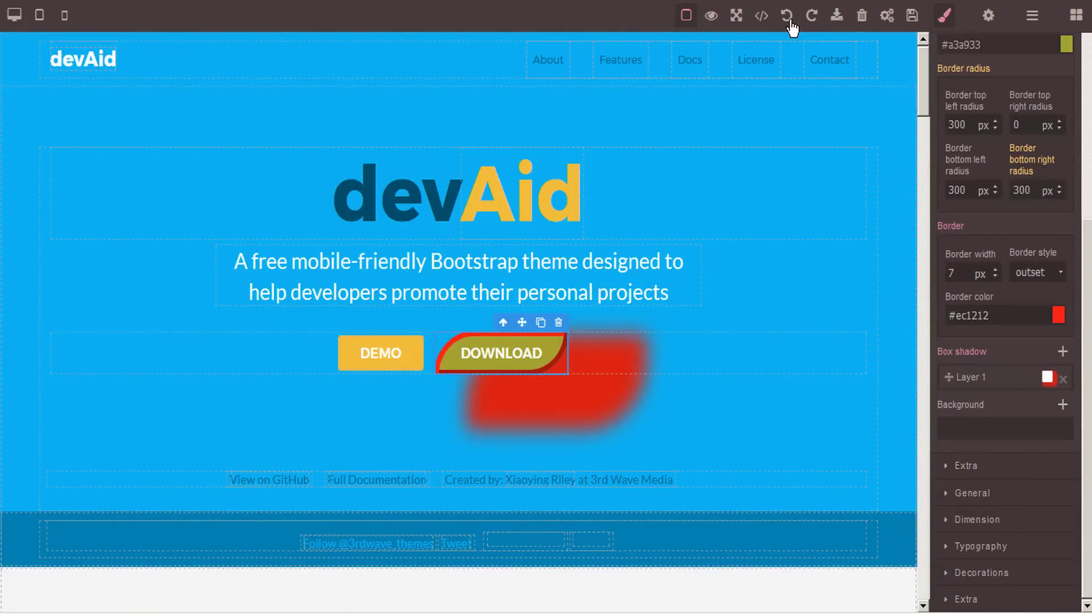
left_click(789, 21)
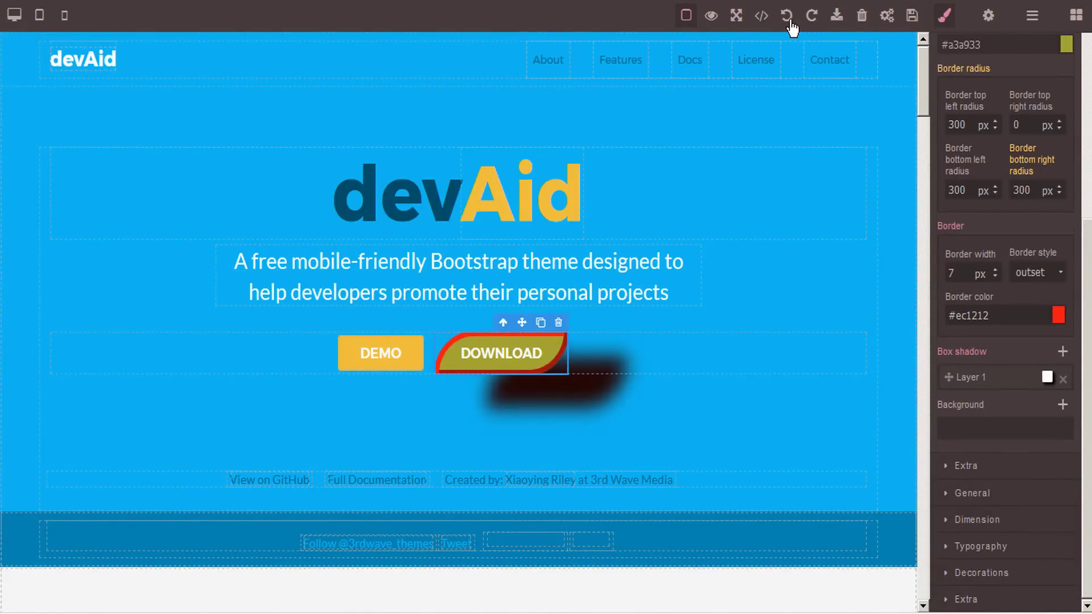
left_click(789, 22)
left_click(789, 22)
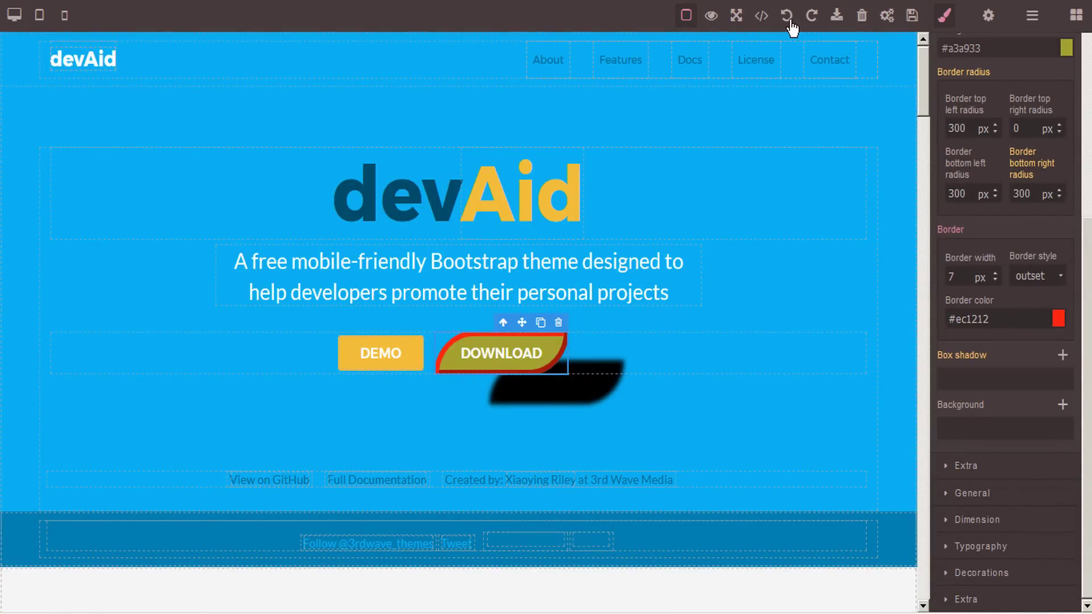
left_click(790, 22)
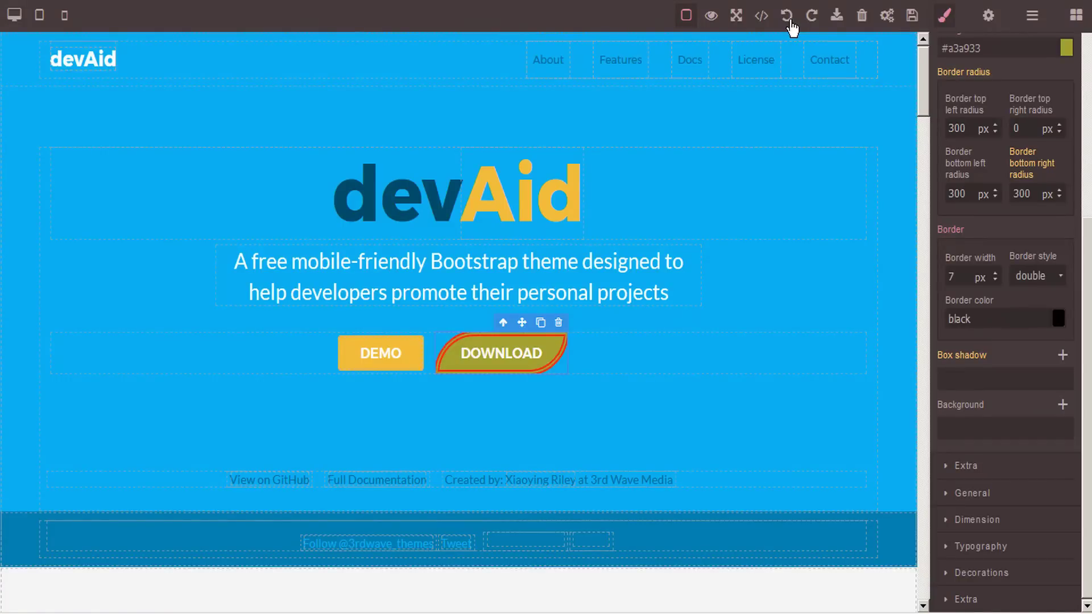
left_click(787, 18)
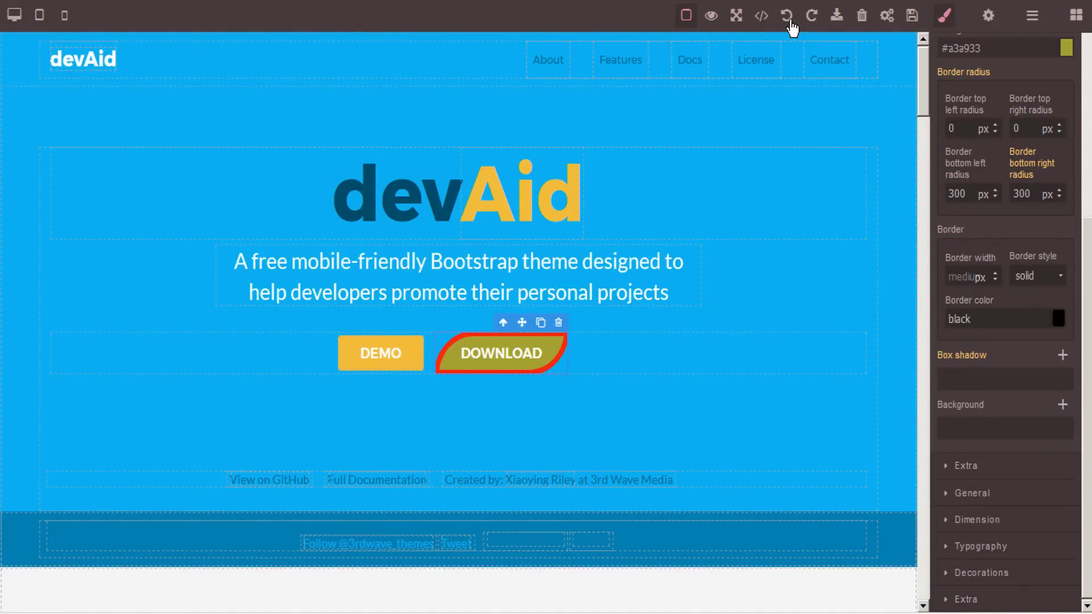
left_click(789, 21)
left_click(789, 22)
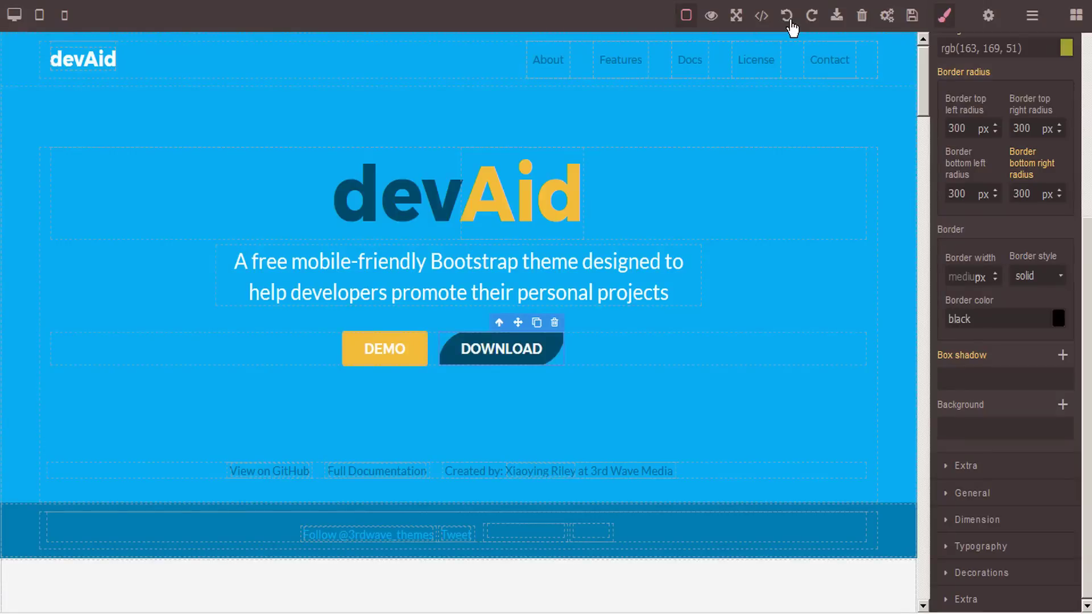
left_click(789, 21)
left_click(789, 21)
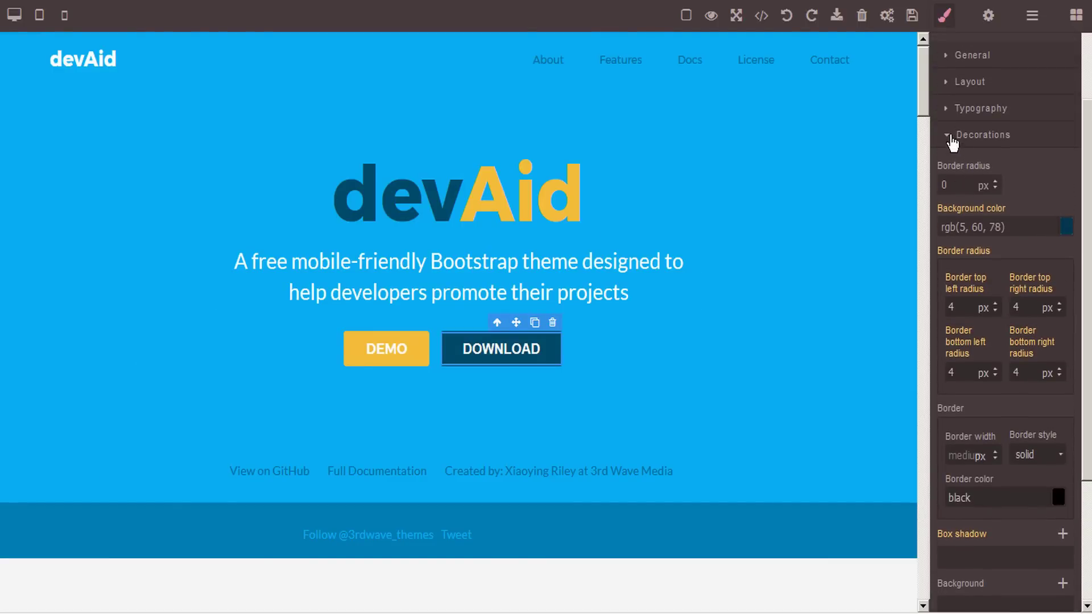
- Collapse the Decorations settings, expand Extra, and set the DOWNLOAD button's Transform rotate z to 90 deg
left_click(948, 137)
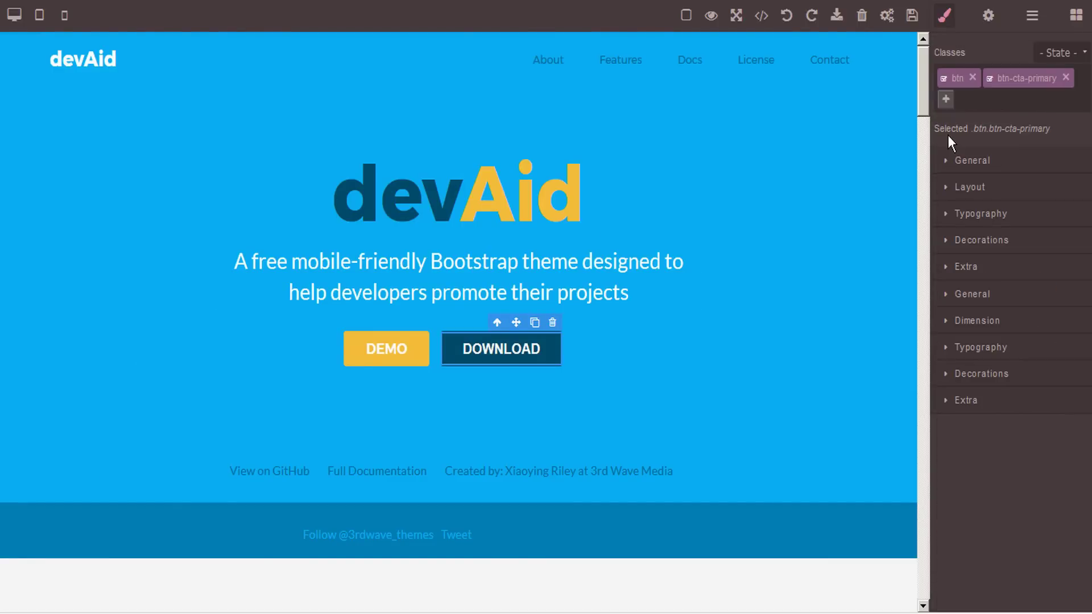
left_click(944, 271)
scroll(1021, 329, "down", 2)
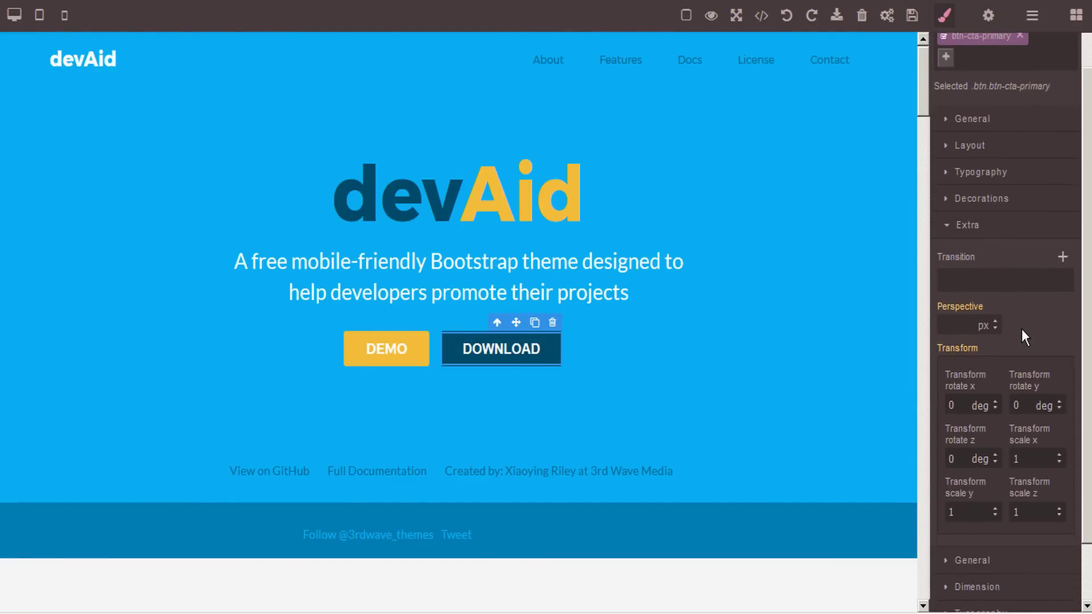
scroll(1008, 332, "down", 1)
scroll(1008, 332, "down", 3)
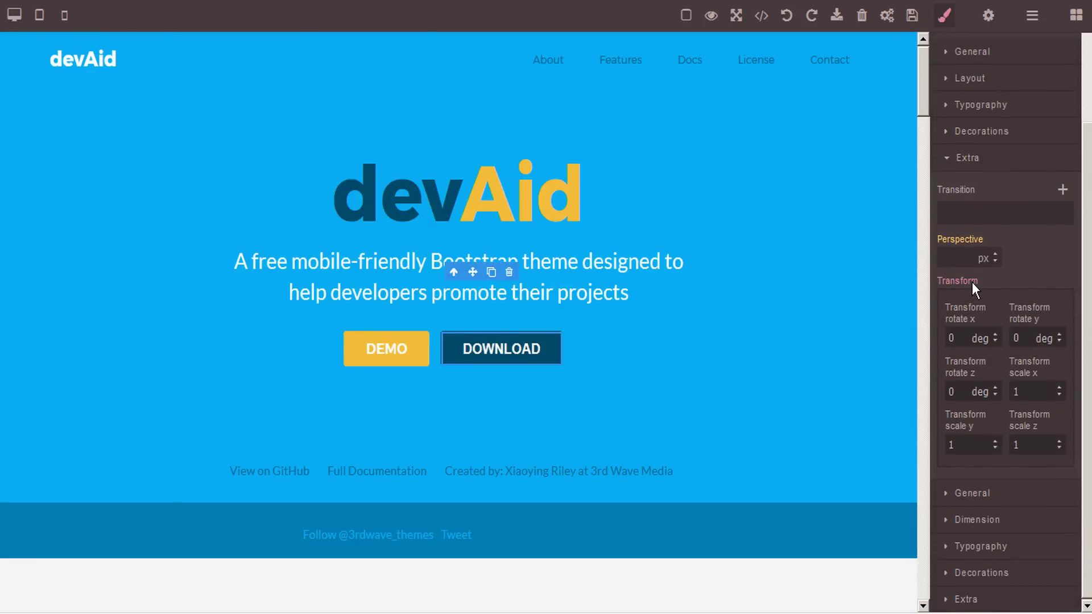
left_click(951, 391)
type("90")
key("Return")
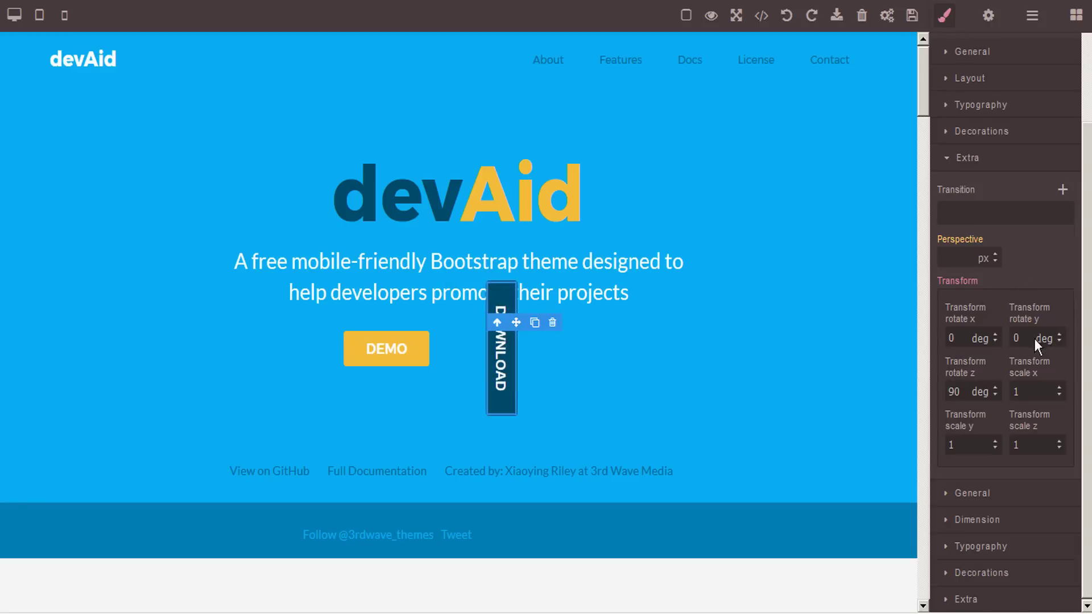
- Try a Transform rotate y of 90 deg on the DOWNLOAD button and change it to 45 deg
left_click(1016, 339)
type("90")
key("Return")
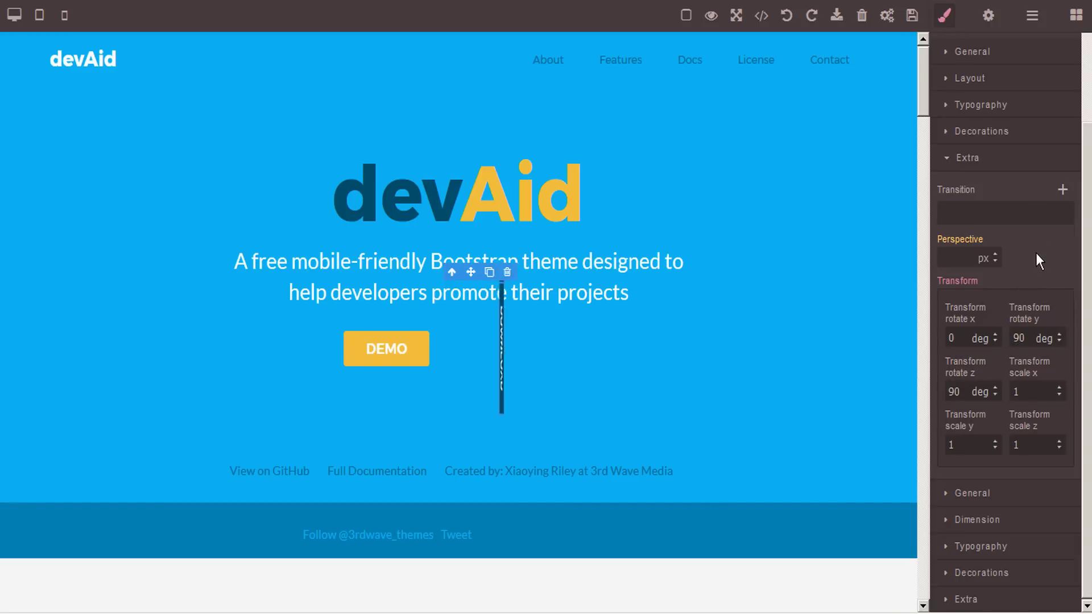
left_click_drag(1025, 340, 1011, 339)
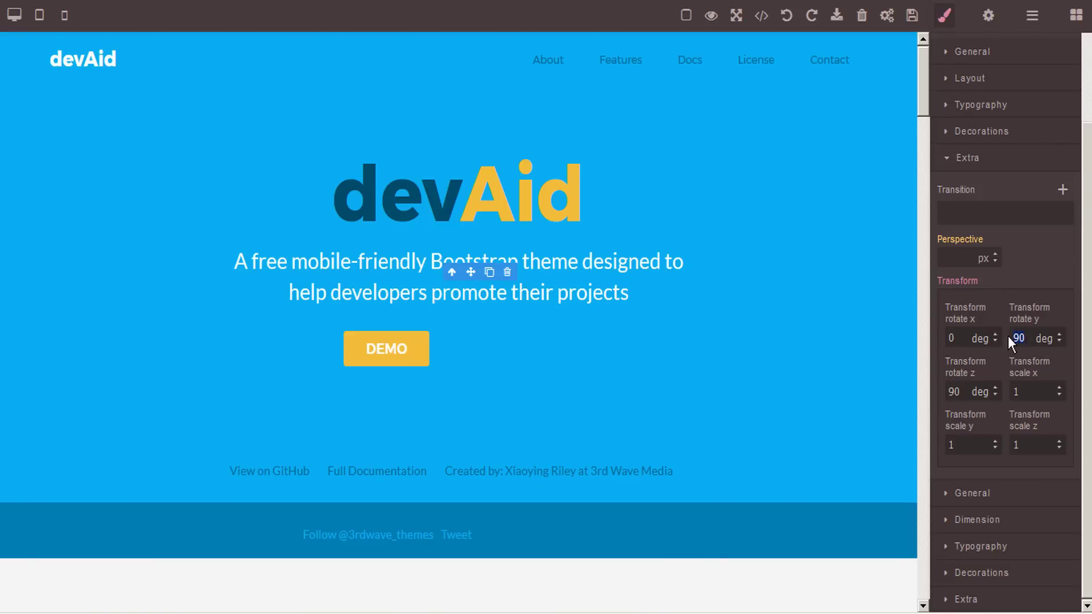
key("Return")
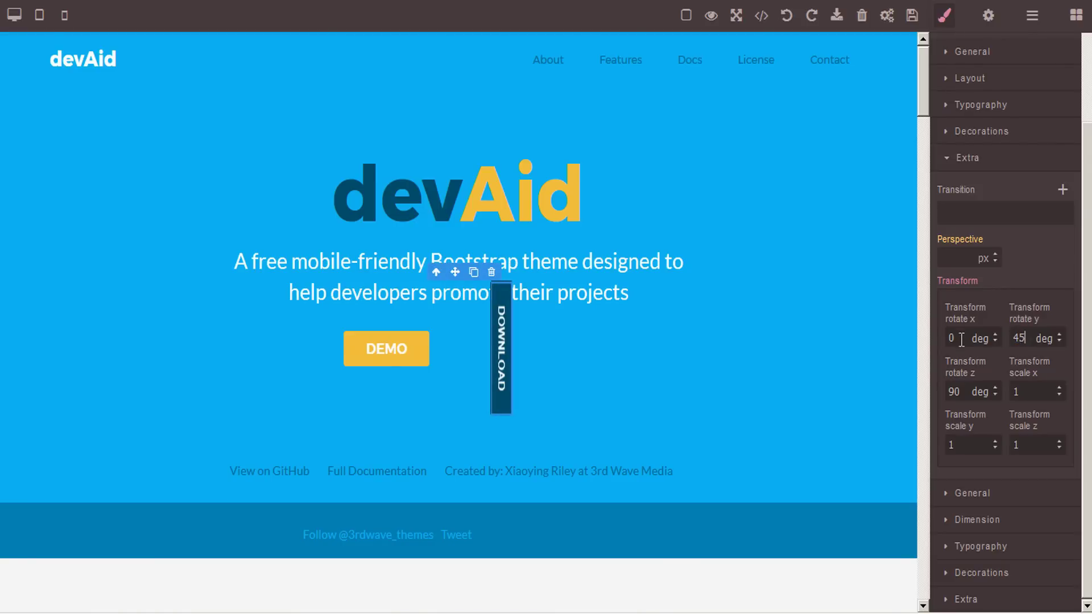
- Set the DOWNLOAD button's Transform rotate x to 45 deg
left_click_drag(961, 340, 936, 342)
type("45")
key("Return")
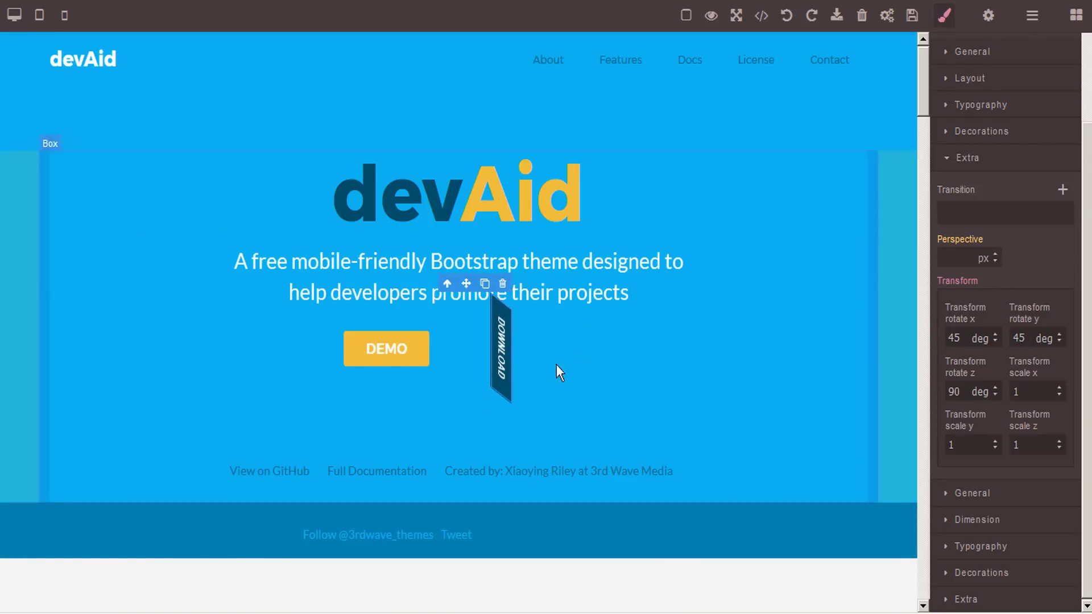
- Undo all of the DOWNLOAD button's rotations and close its style settings
left_click(787, 16)
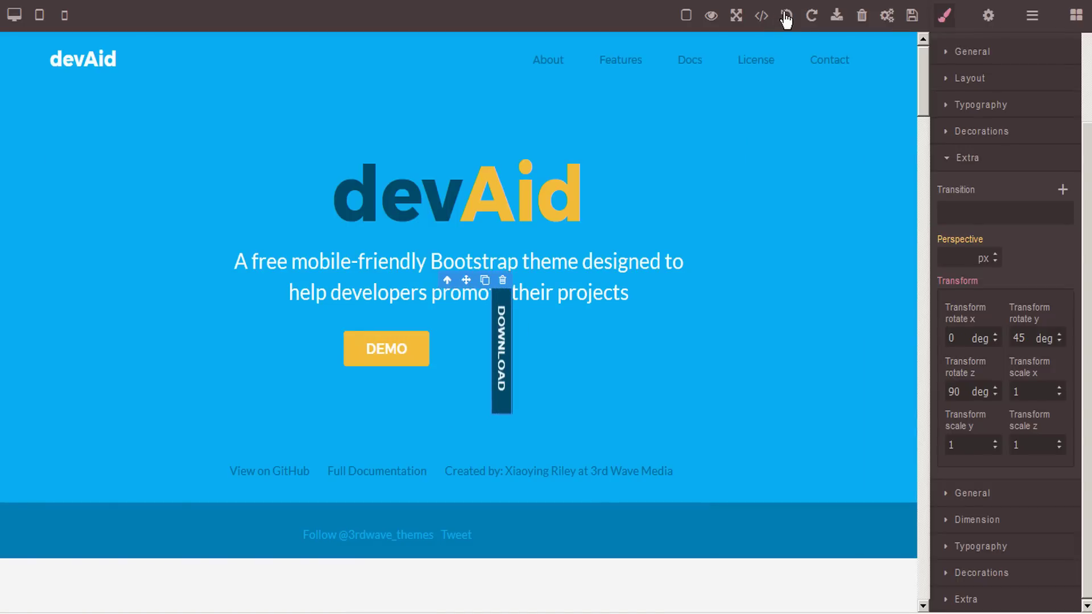
left_click(787, 16)
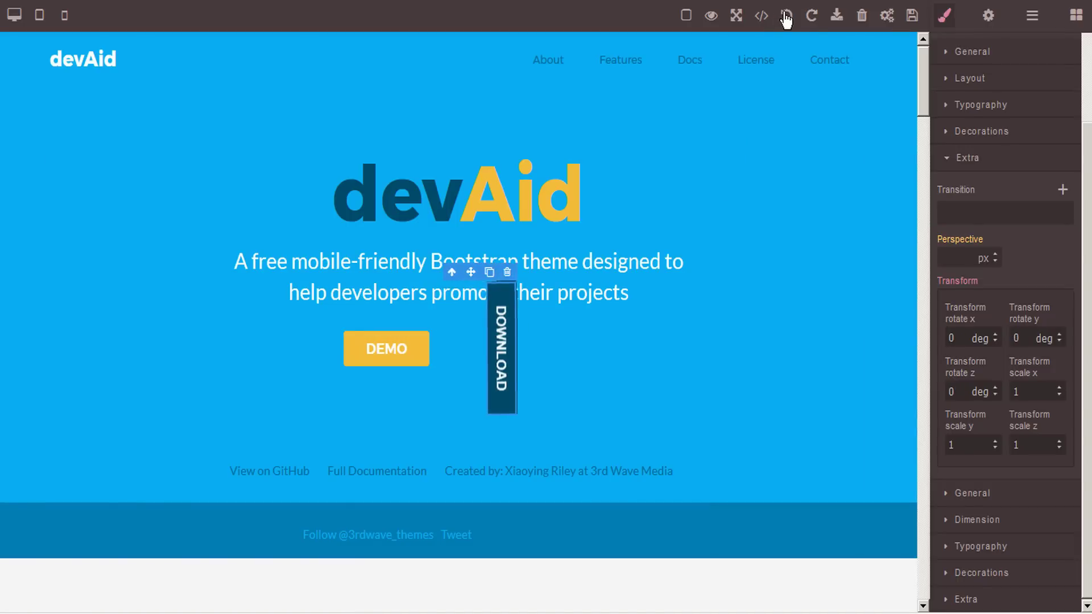
left_click(786, 16)
left_click(944, 16)
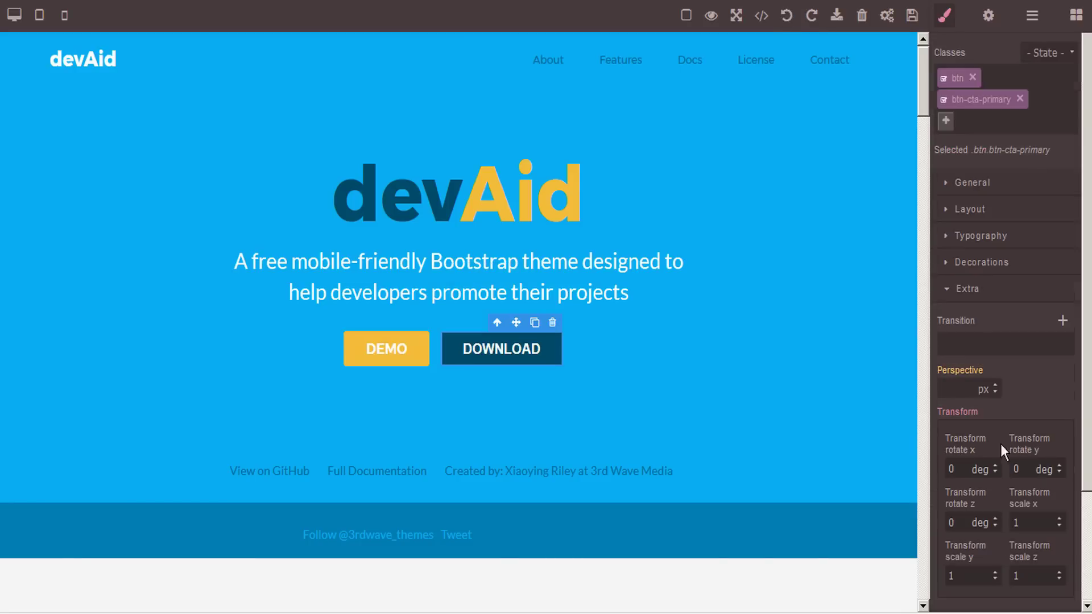
left_click(946, 23)
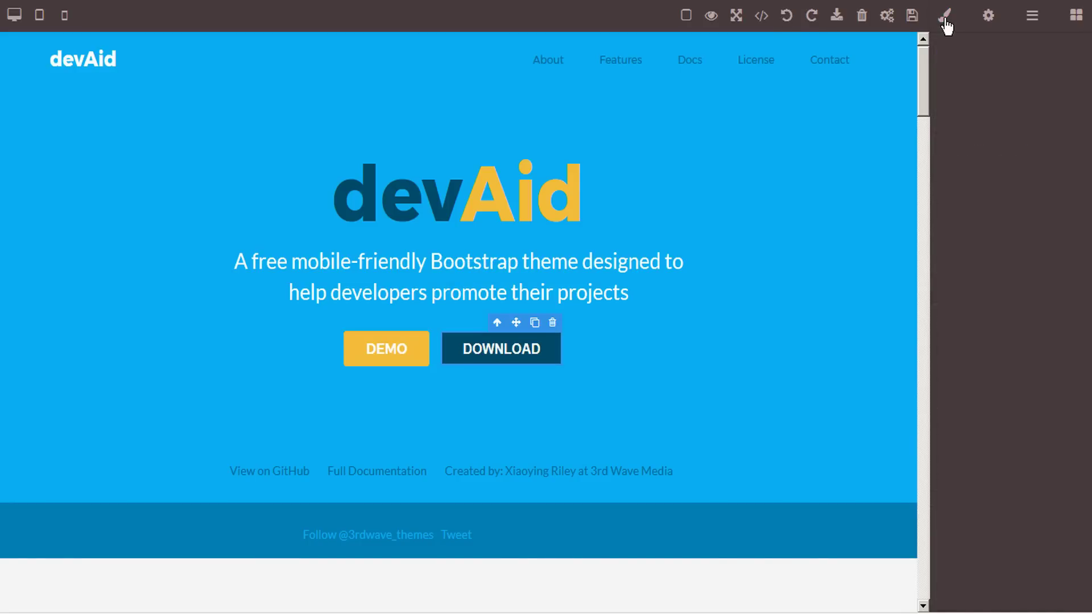
- Examine the DOWNLOAD button's component settings, including its Href link and the available Target options, and close them
left_click(990, 27)
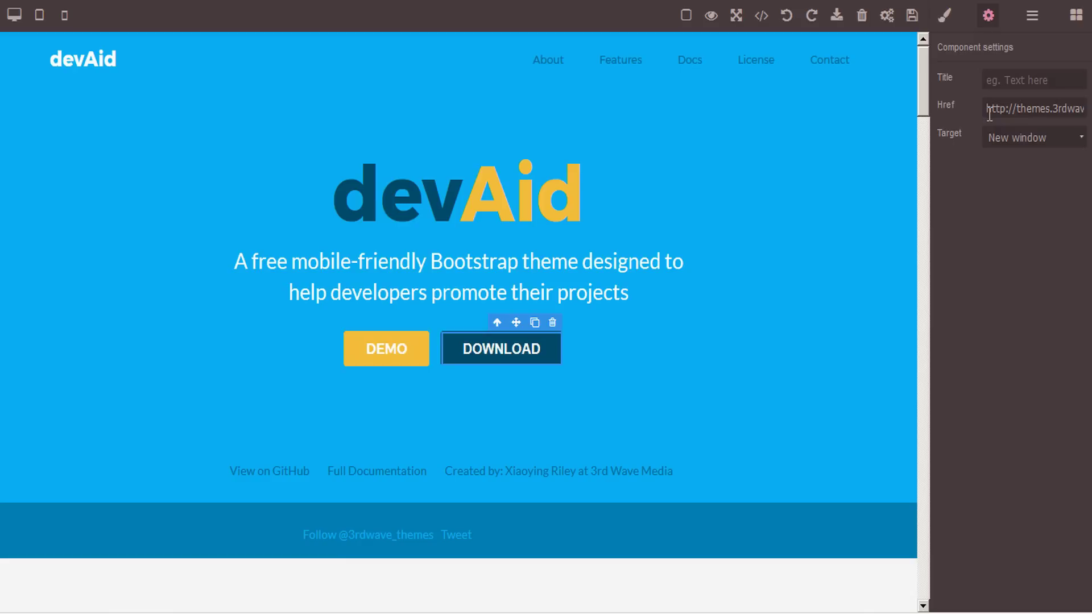
left_click_drag(987, 108, 1087, 109)
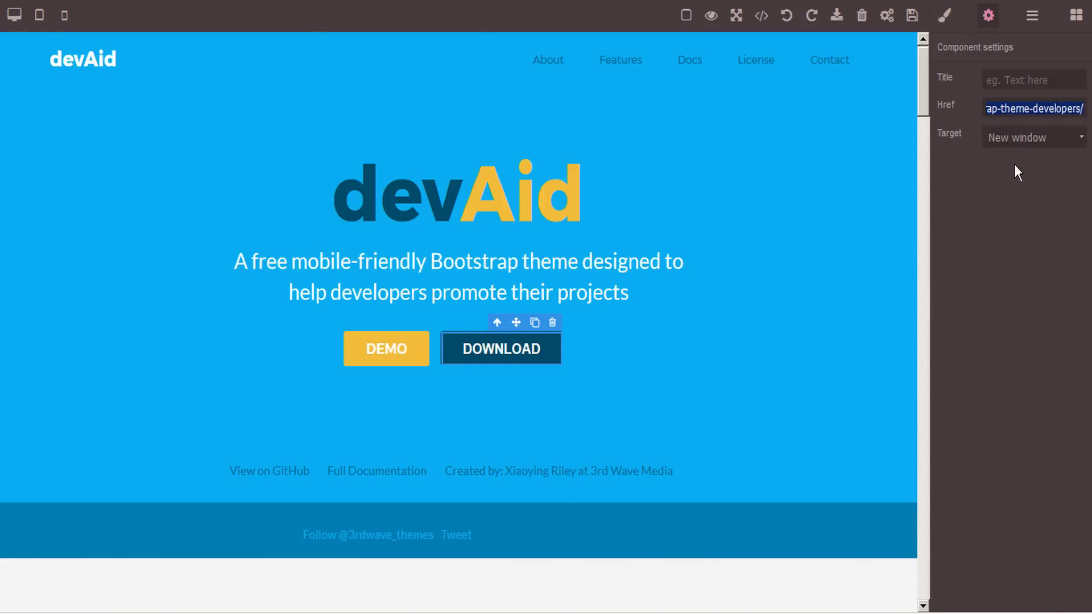
left_click(1038, 175)
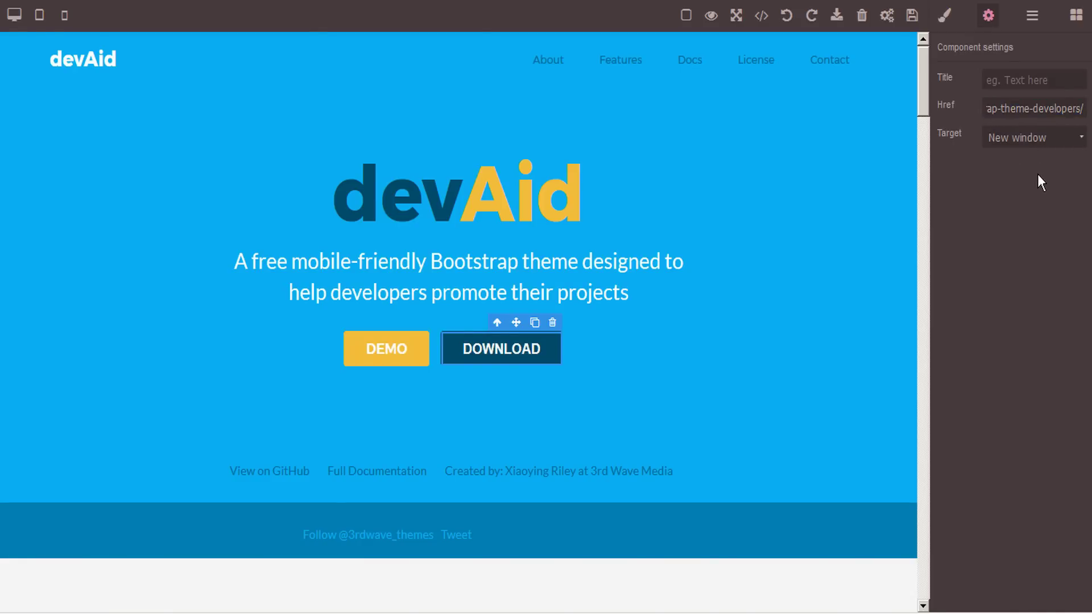
left_click(1081, 145)
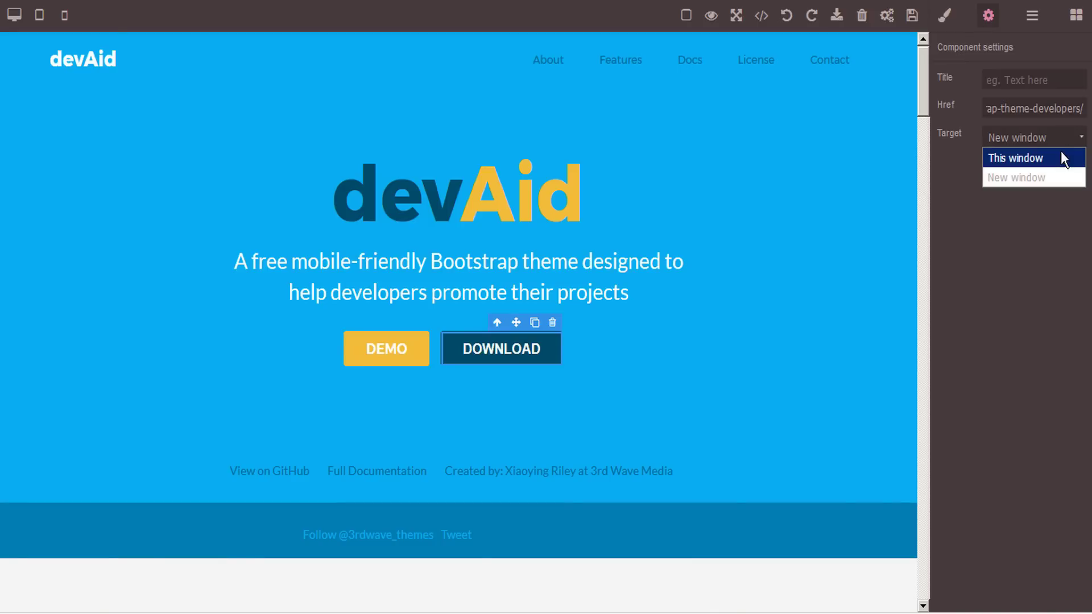
left_click(1038, 230)
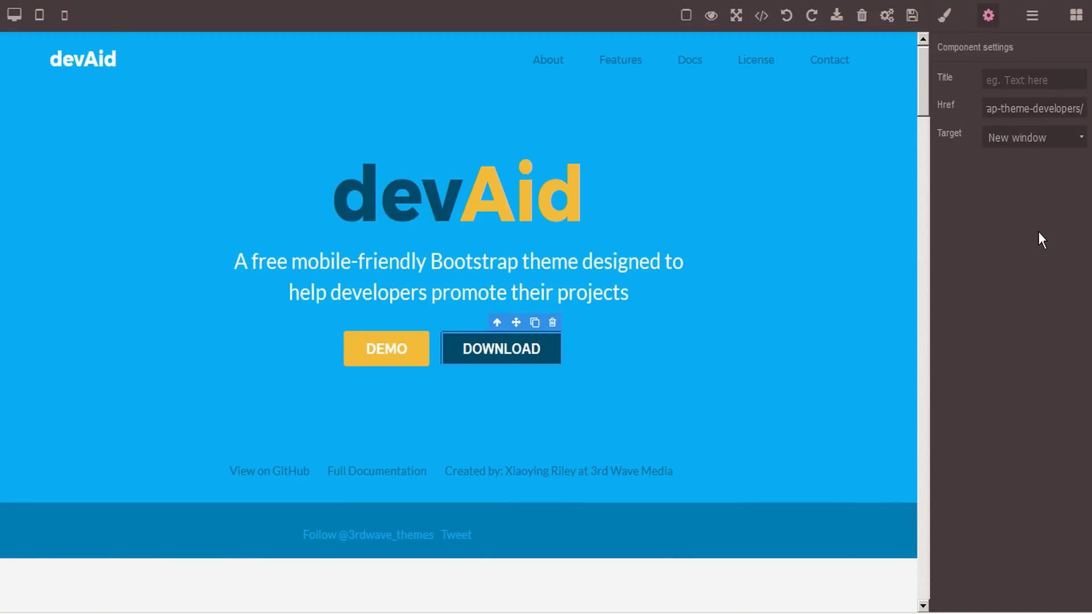
left_click(989, 23)
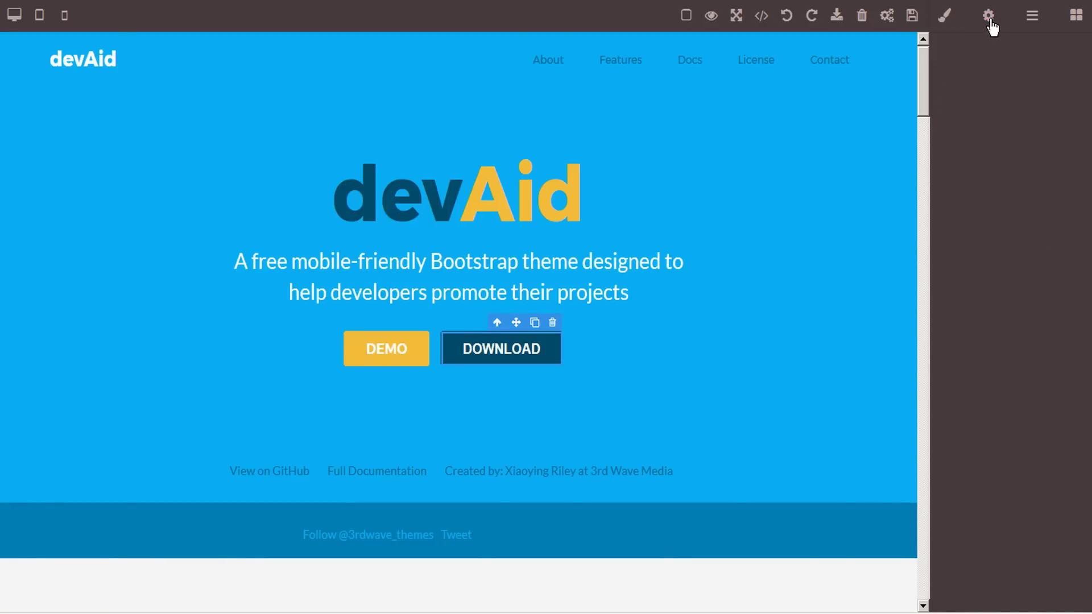
- Show the page's layer tree with all of its elements
left_click(1033, 17)
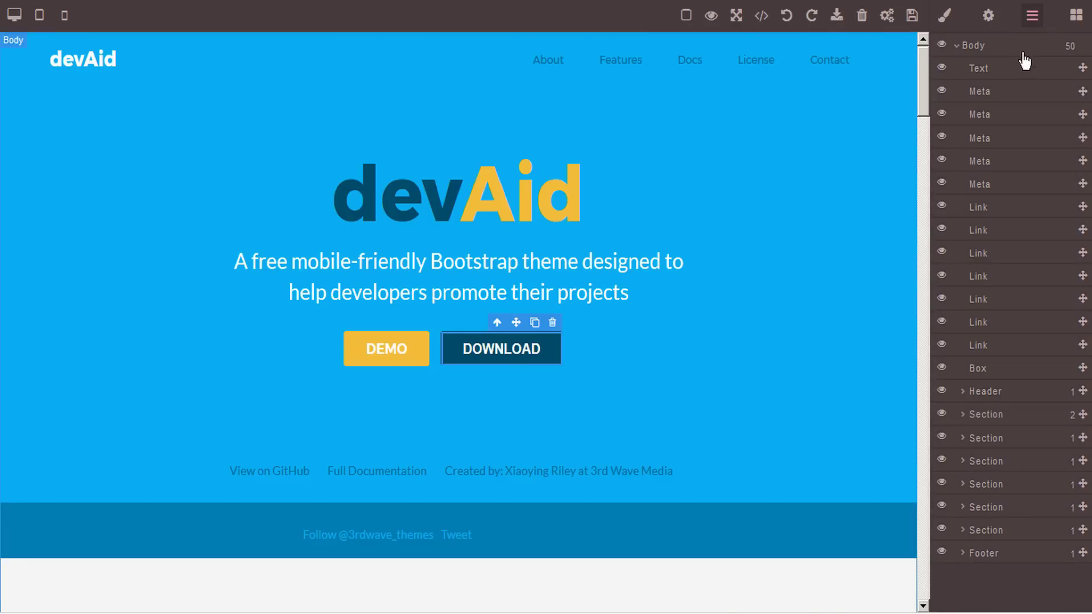
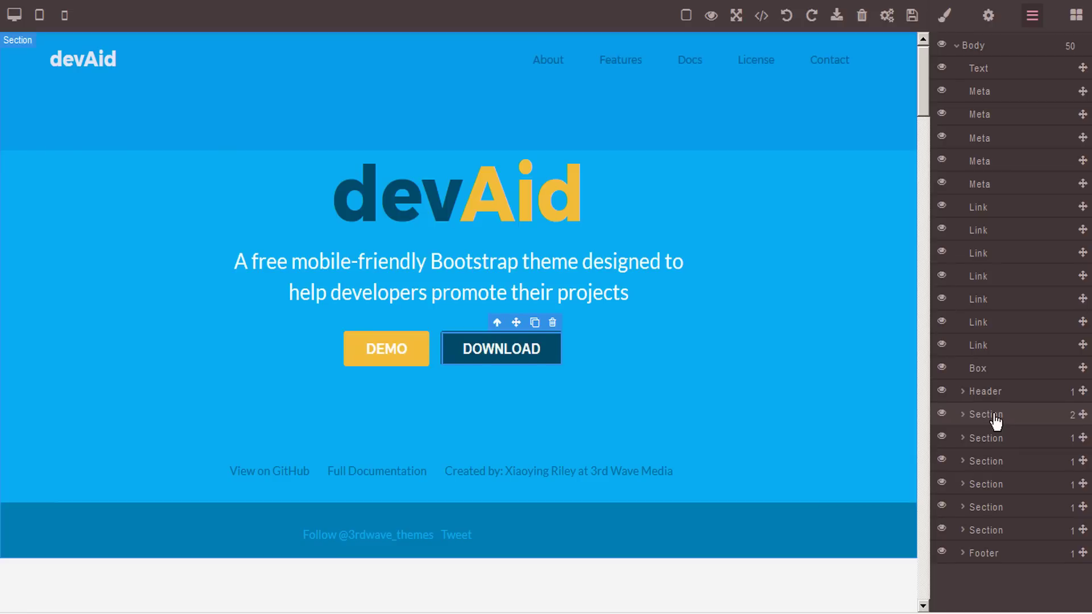
- Select the first Section in the layer tree and expand its nested Box and list layers to examine their elements
left_click(995, 421)
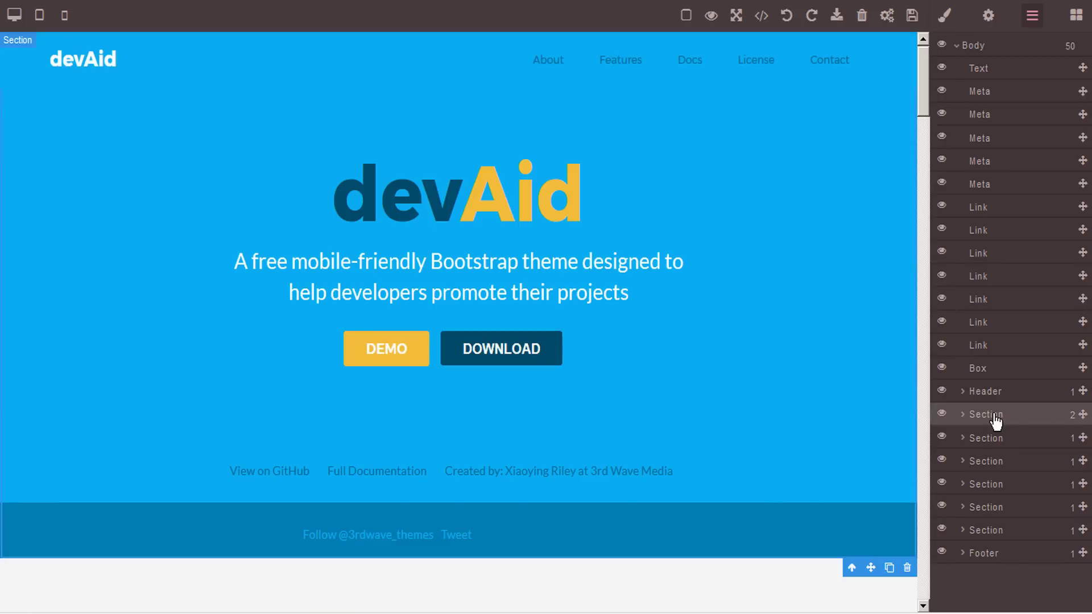
left_click(962, 415)
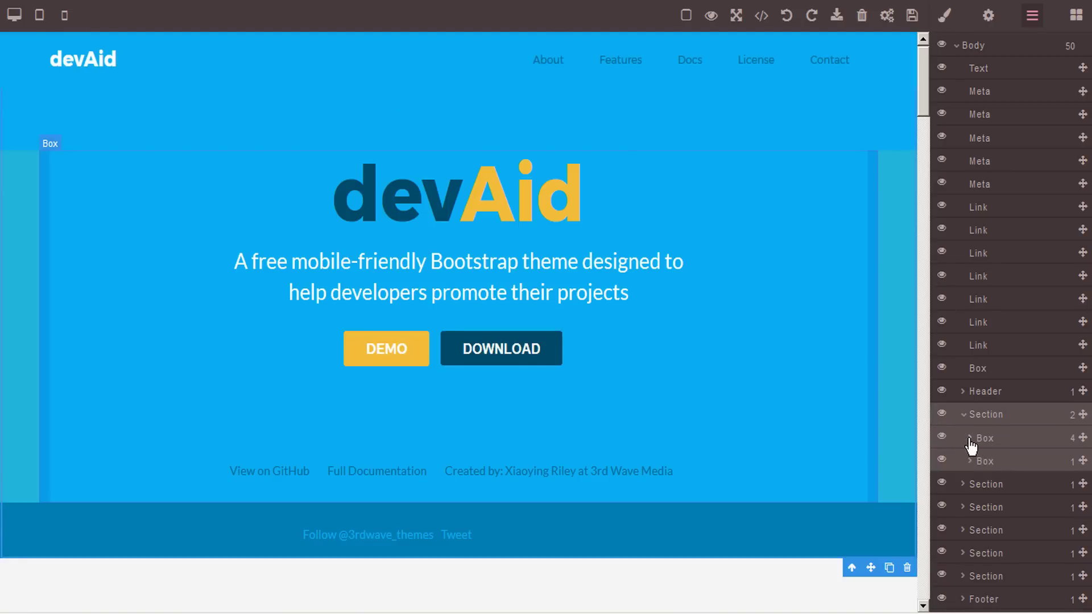
left_click(970, 438)
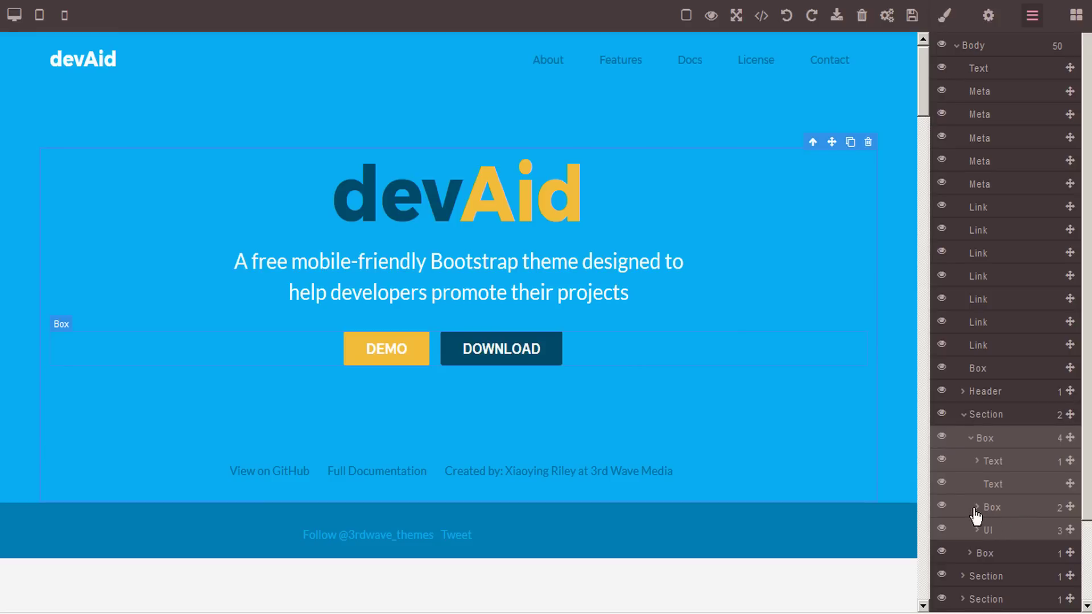
left_click(976, 516)
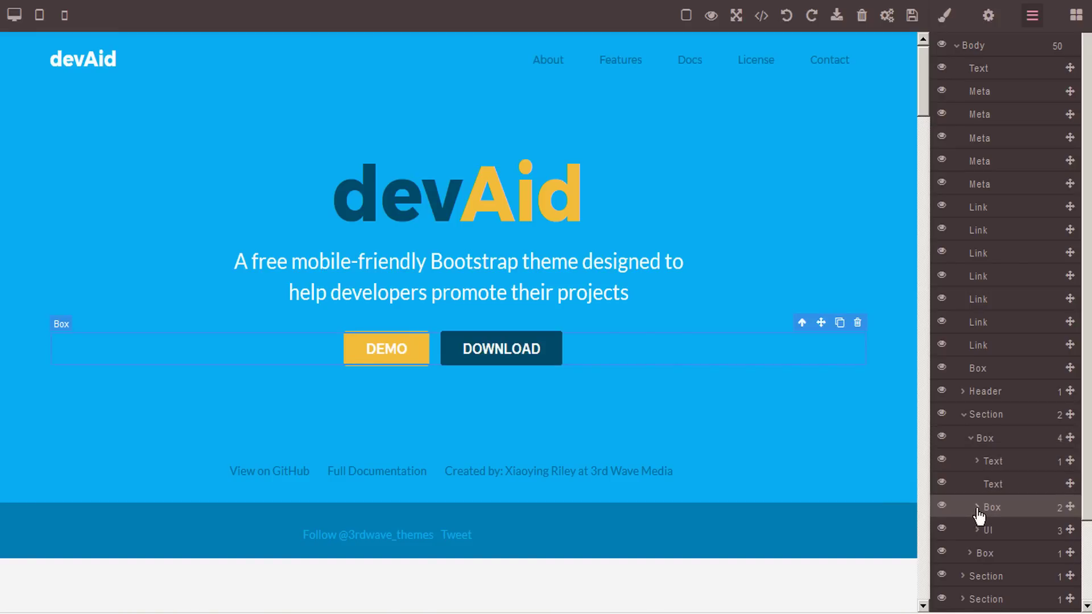
left_click(976, 509)
scroll(999, 519, "down", 1)
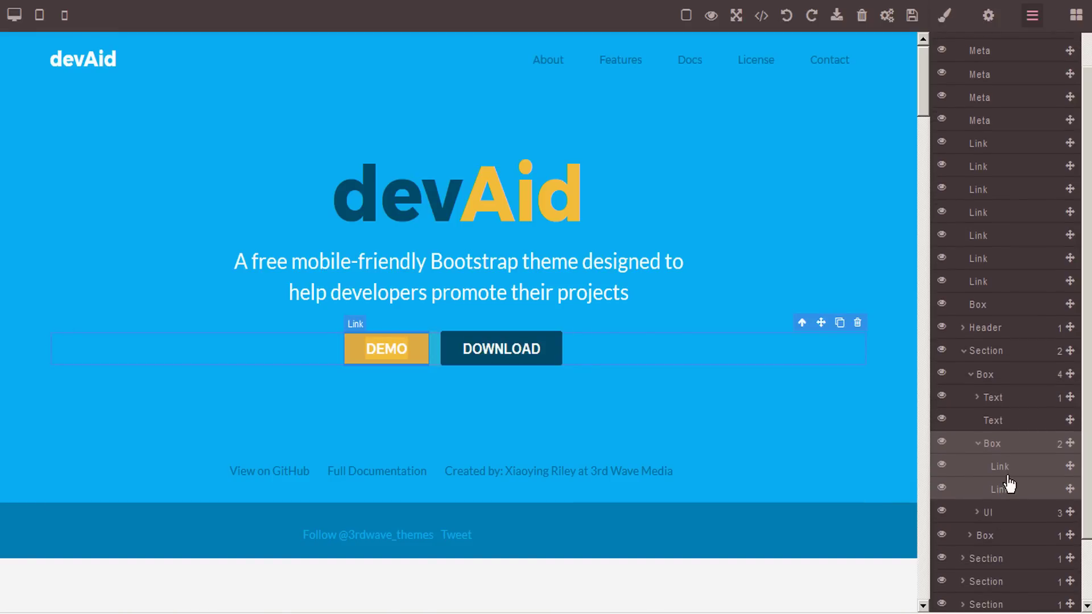
scroll(1007, 499, "down", 1)
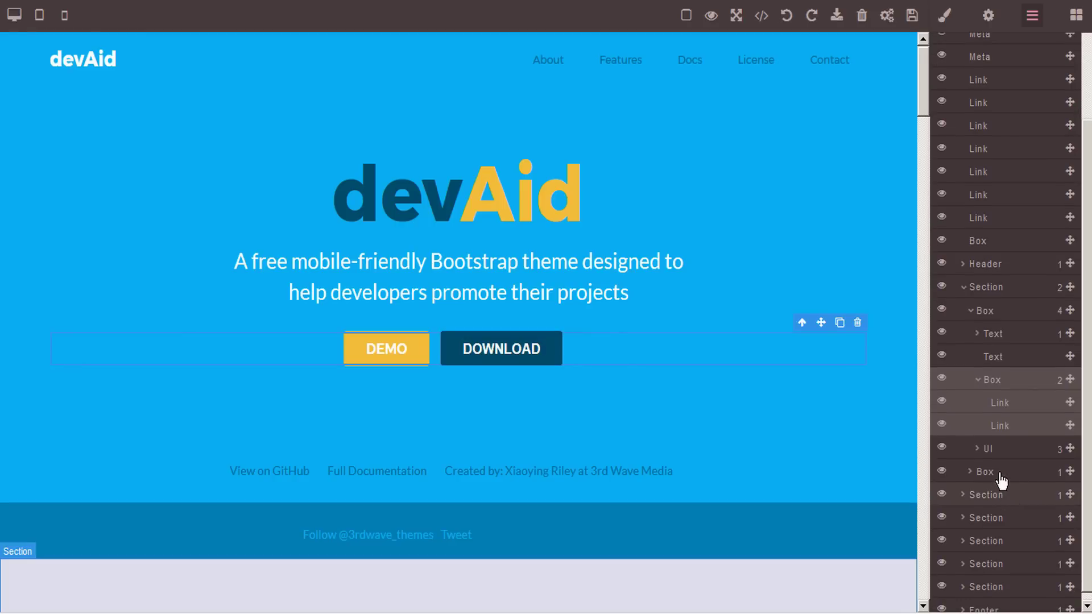
left_click(977, 450)
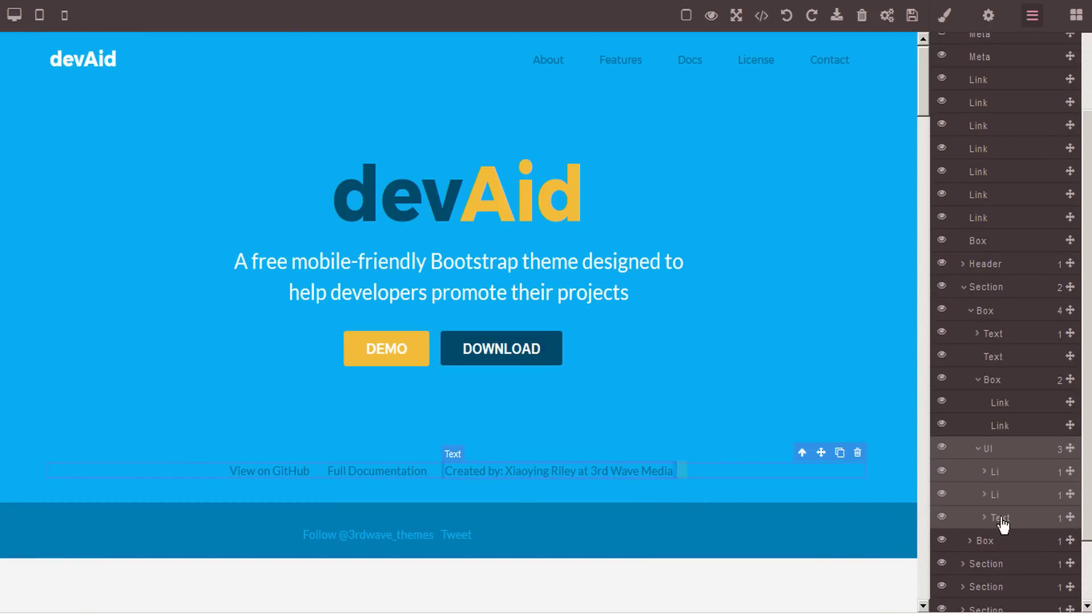
scroll(1002, 520, "down", 1)
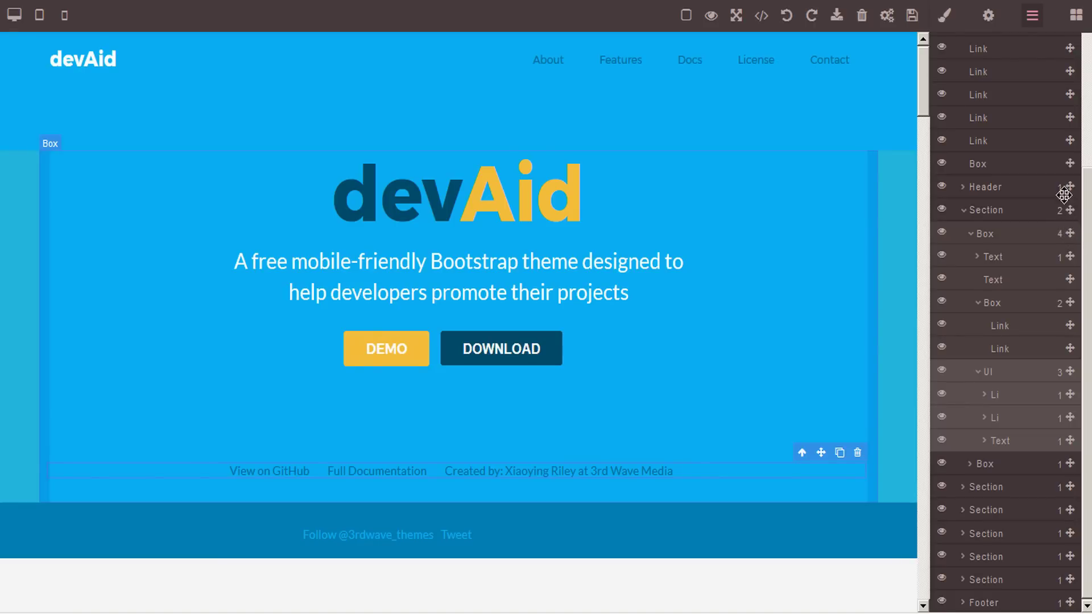
- Move the first Section above the Header in the layer tree and undo the move
left_click_drag(1070, 210, 1069, 179)
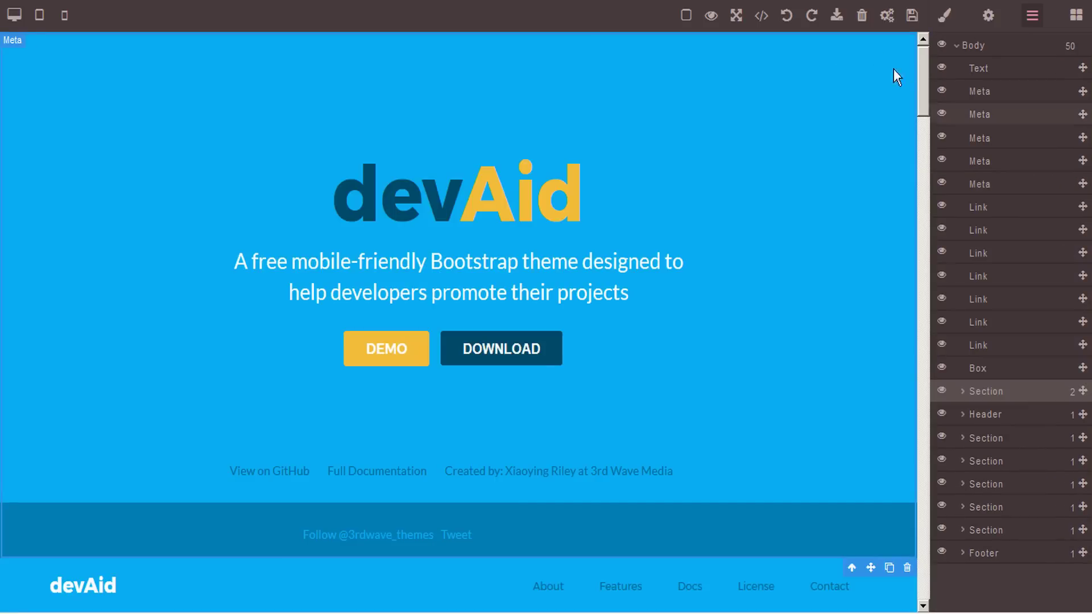
left_click(786, 16)
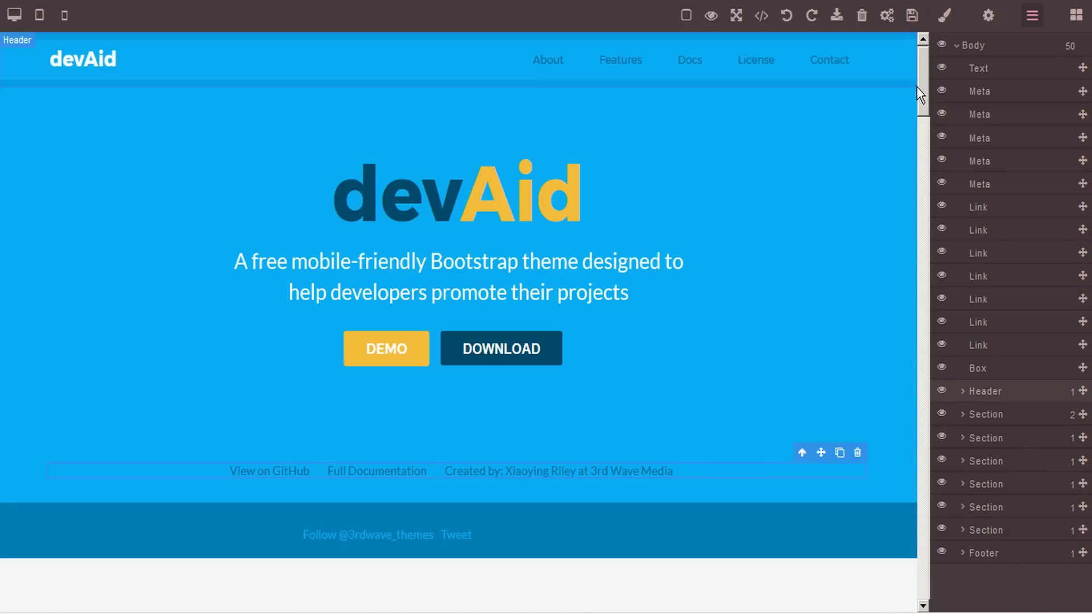
- Hide the first three Sections below the Header through the layer tree and show them all again
left_click_drag(920, 87, 924, 149)
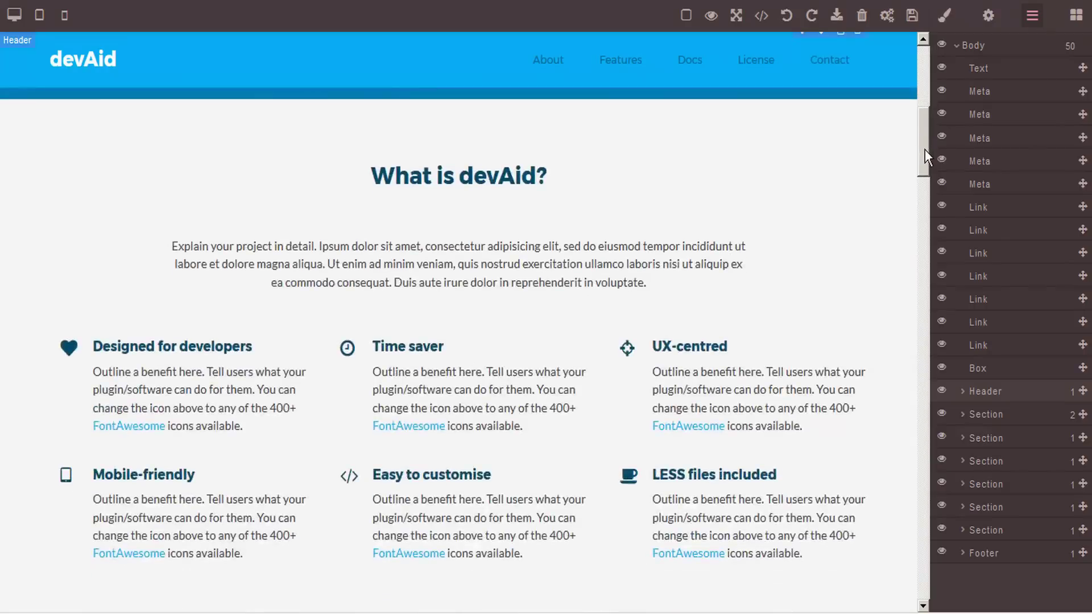
left_click(942, 415)
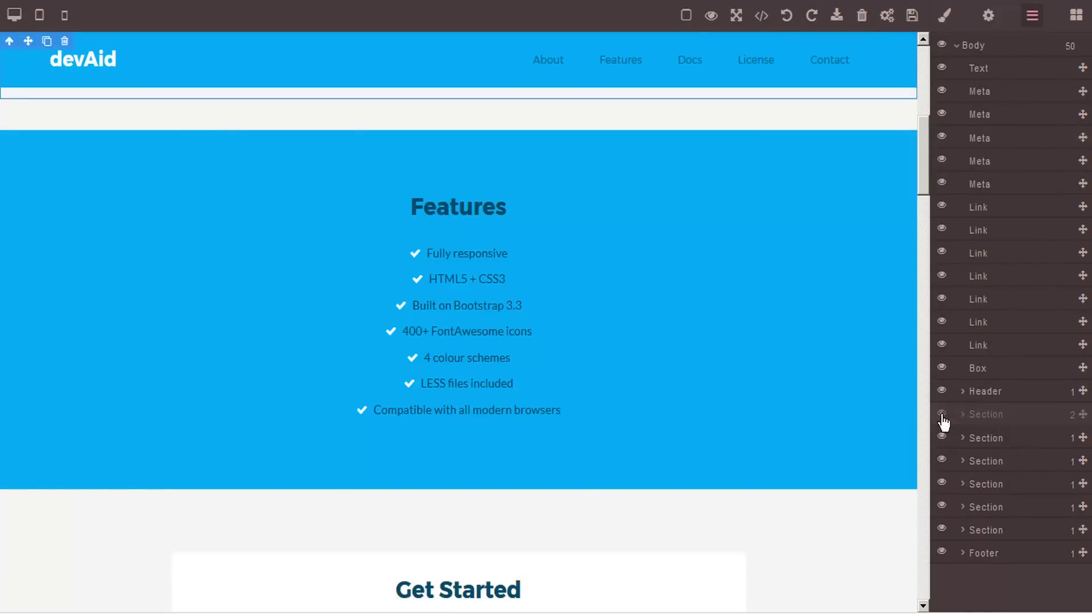
left_click(941, 437)
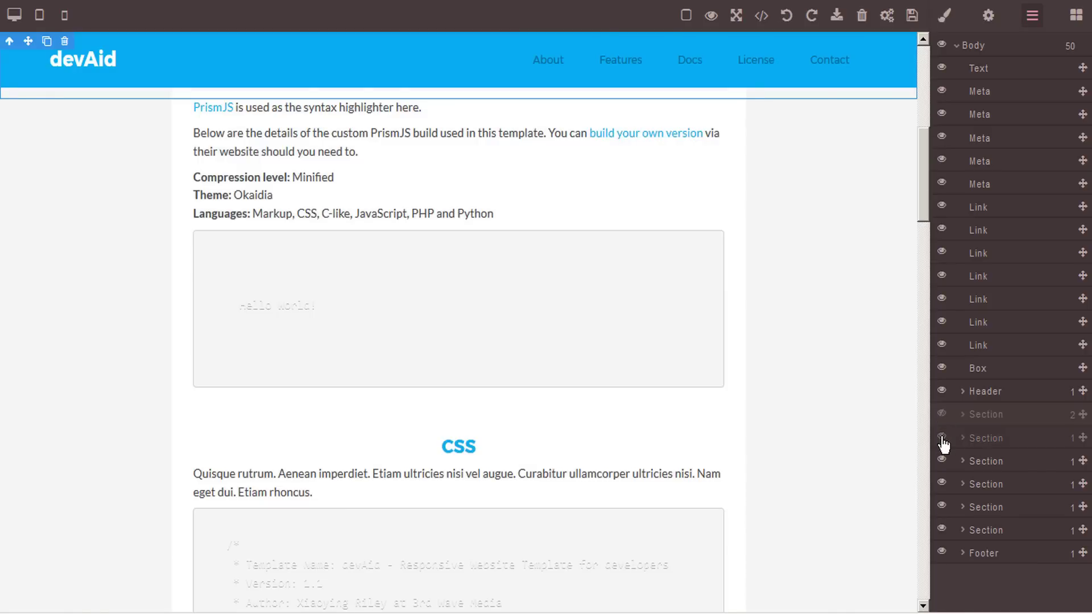
left_click(941, 461)
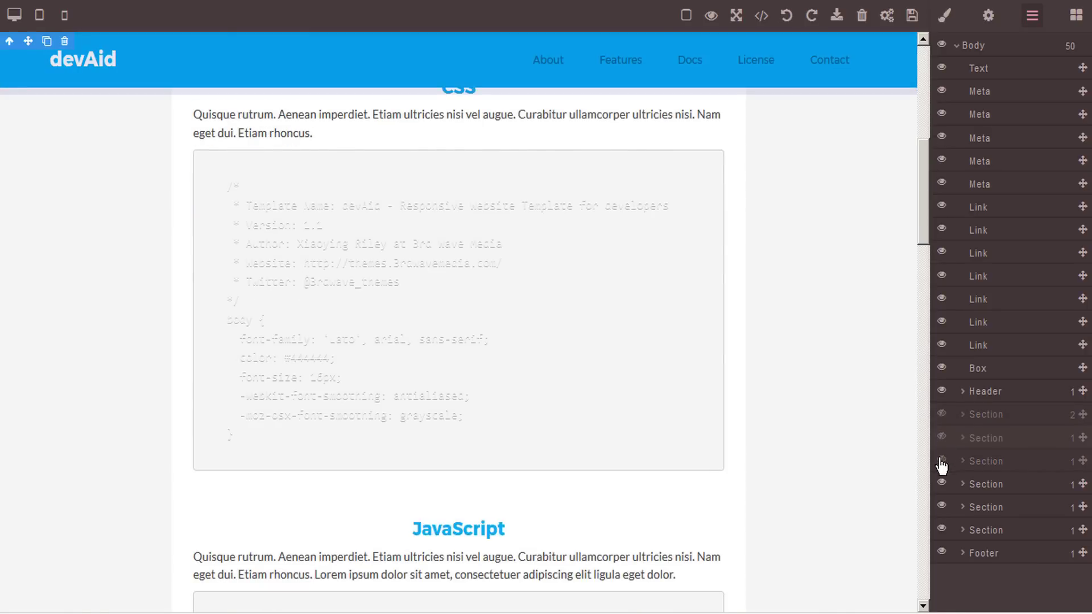
left_click(941, 461)
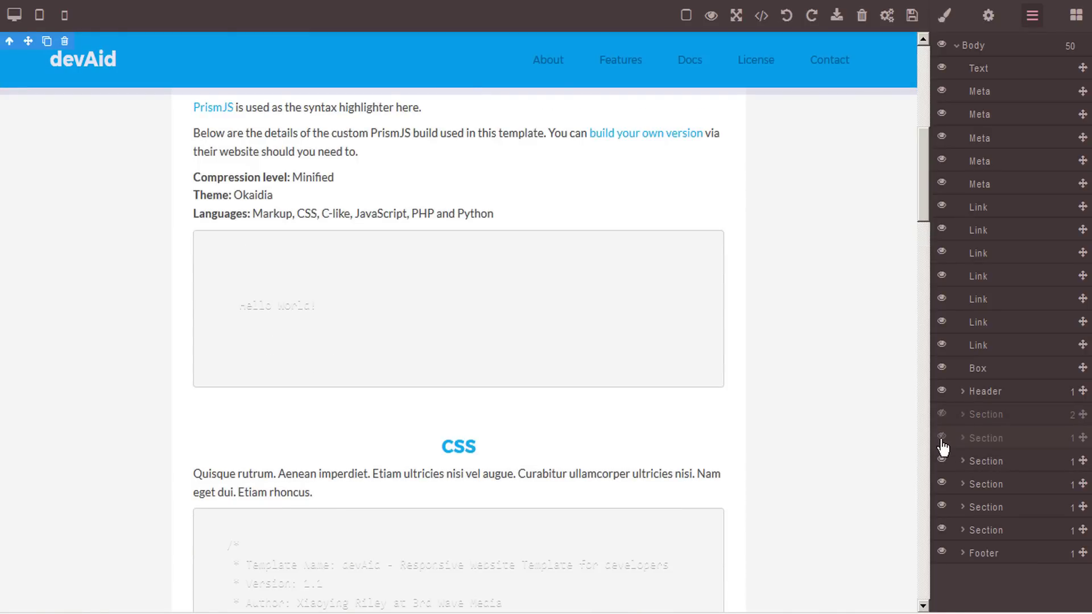
left_click(942, 437)
left_click(941, 416)
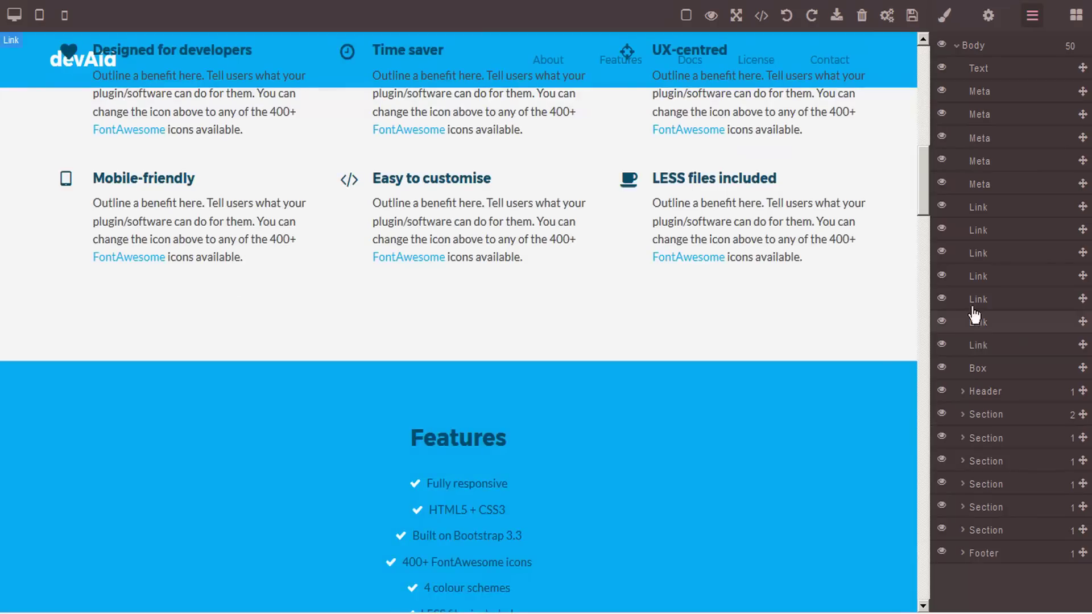
left_click_drag(922, 172, 921, 54)
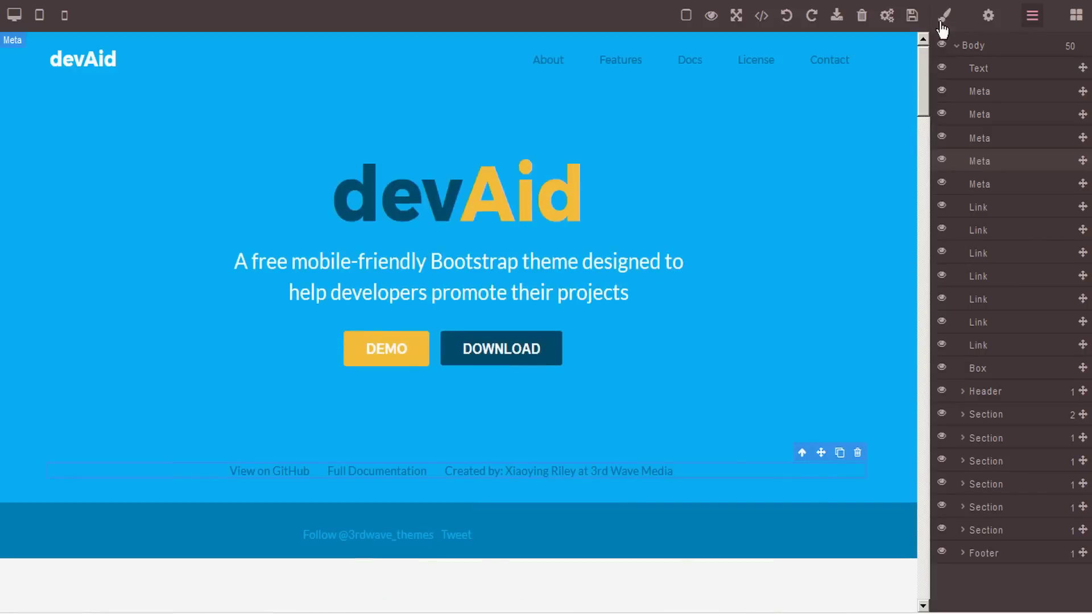
- Show the library of available blocks with only the Basic category expanded
left_click(1076, 17)
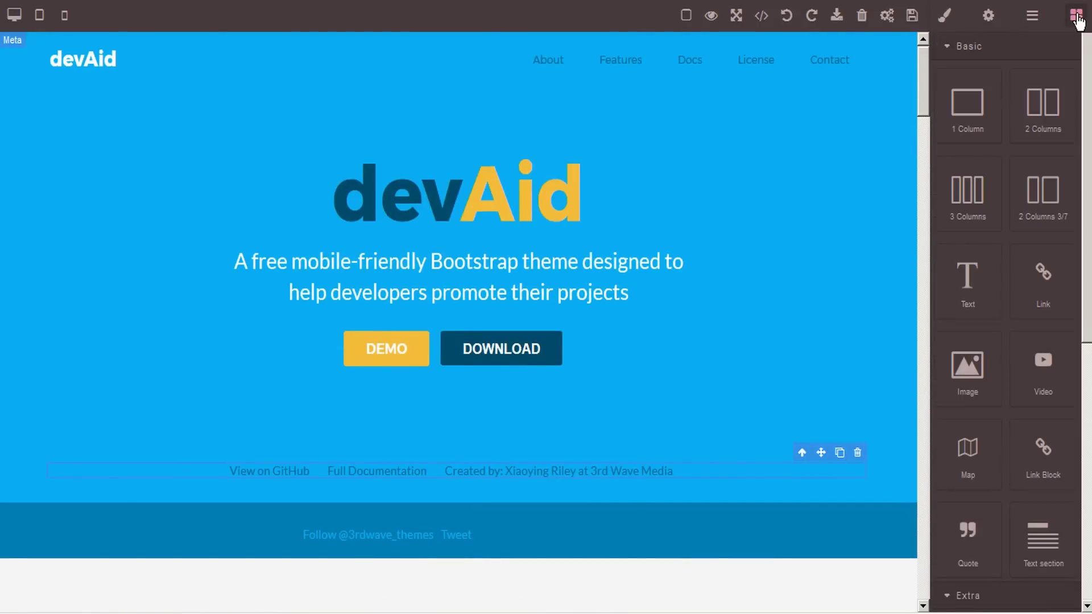
left_click(947, 48)
left_click(948, 73)
left_click(948, 100)
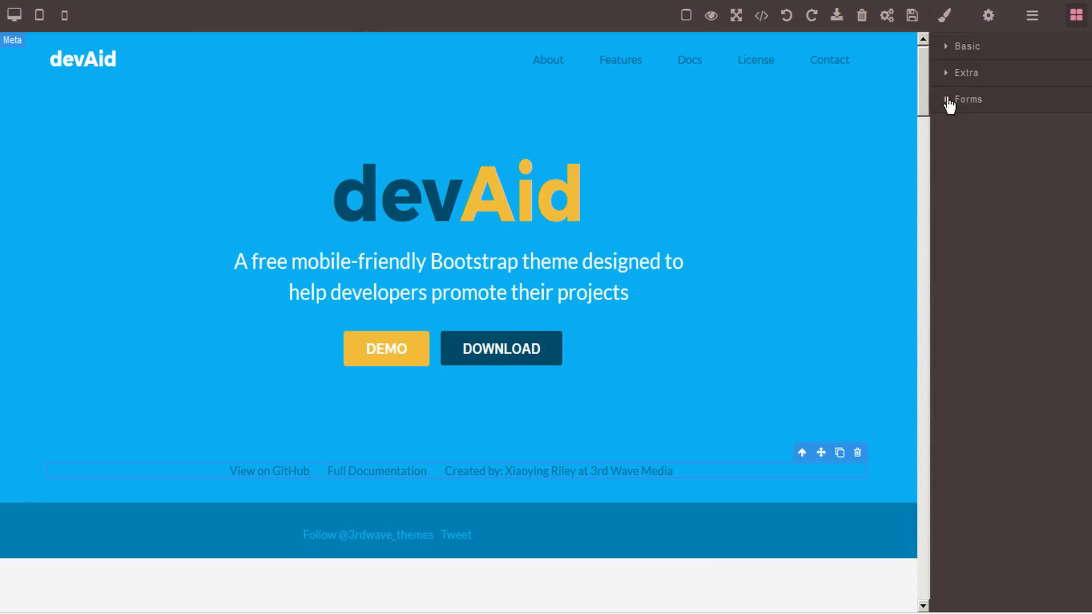
left_click(949, 47)
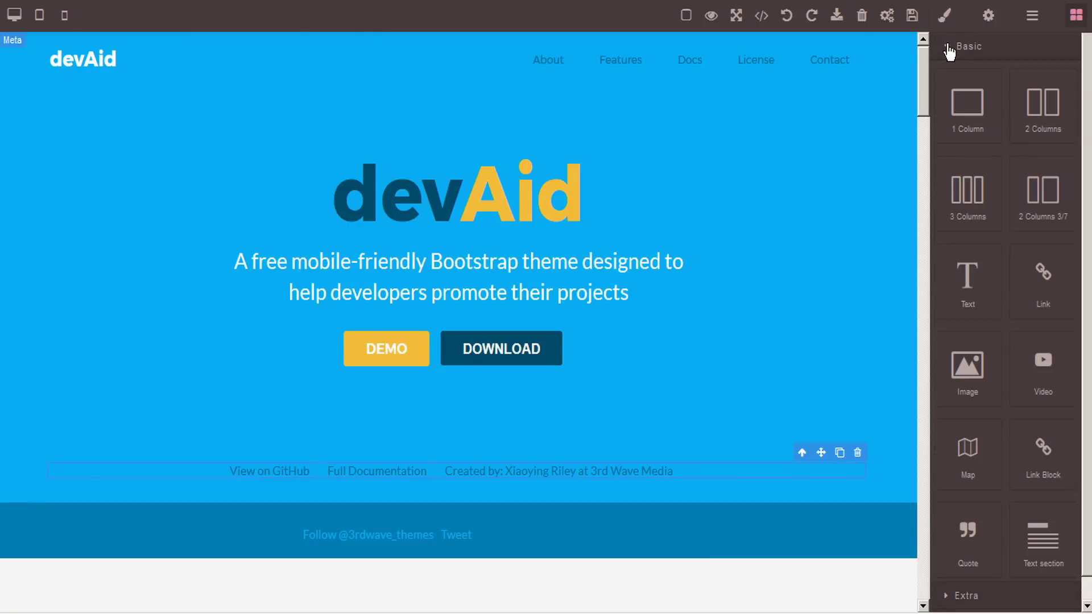
- Insert a 1 Column block above the Get Started content and try to undo it
left_click_drag(977, 112, 934, 218)
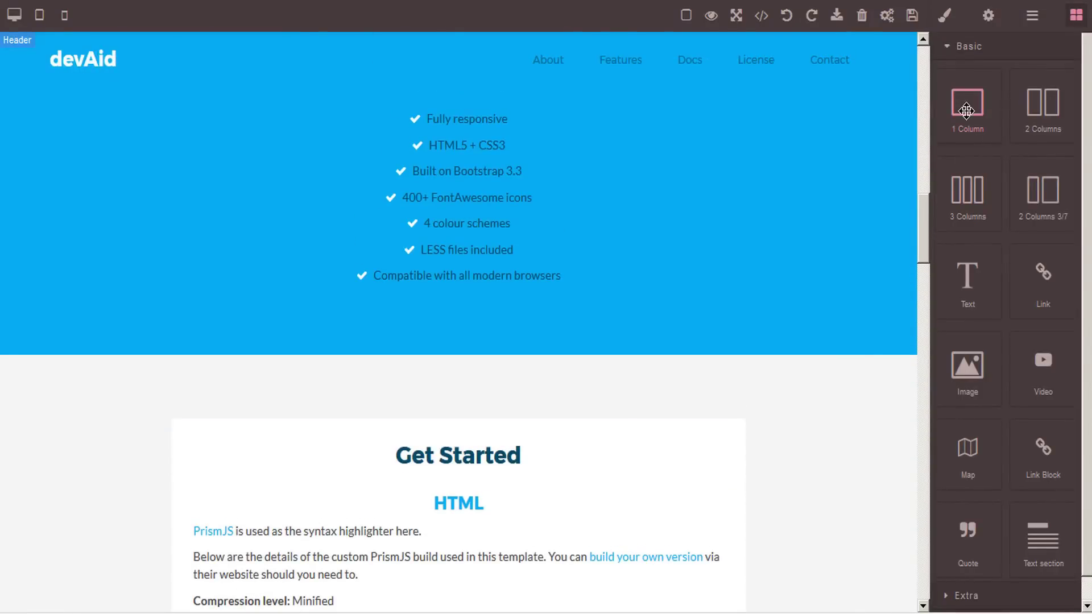
left_click_drag(969, 106, 478, 387)
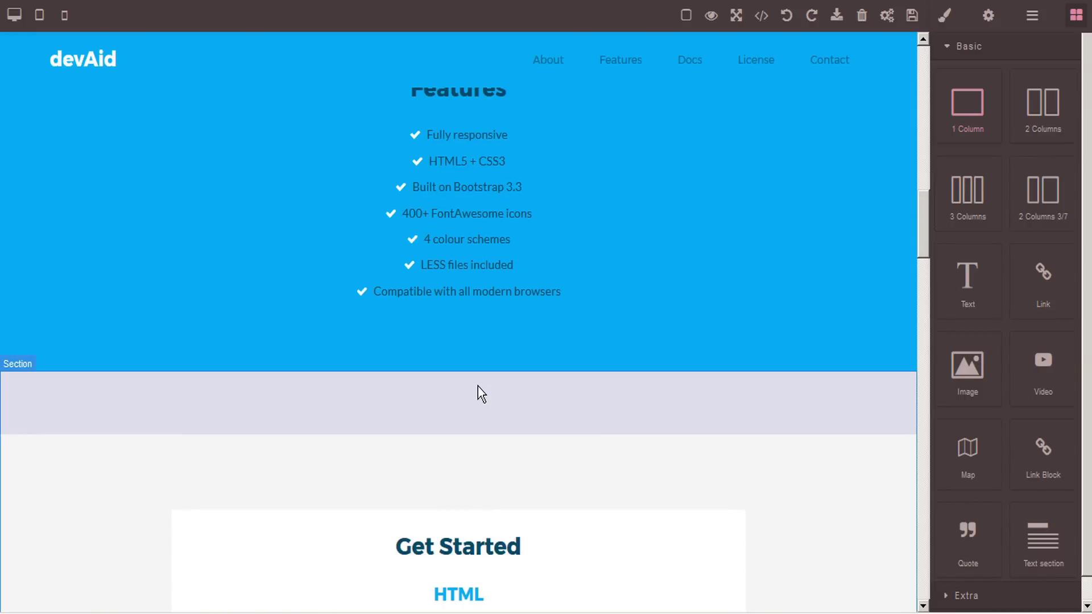
scroll(483, 387, "down", 2)
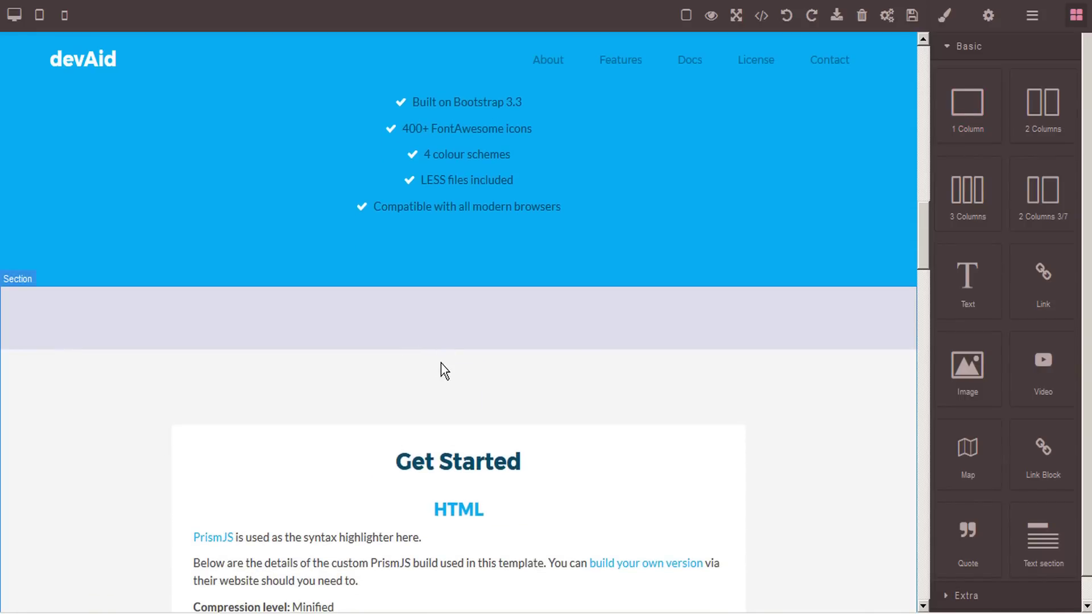
left_click(445, 392)
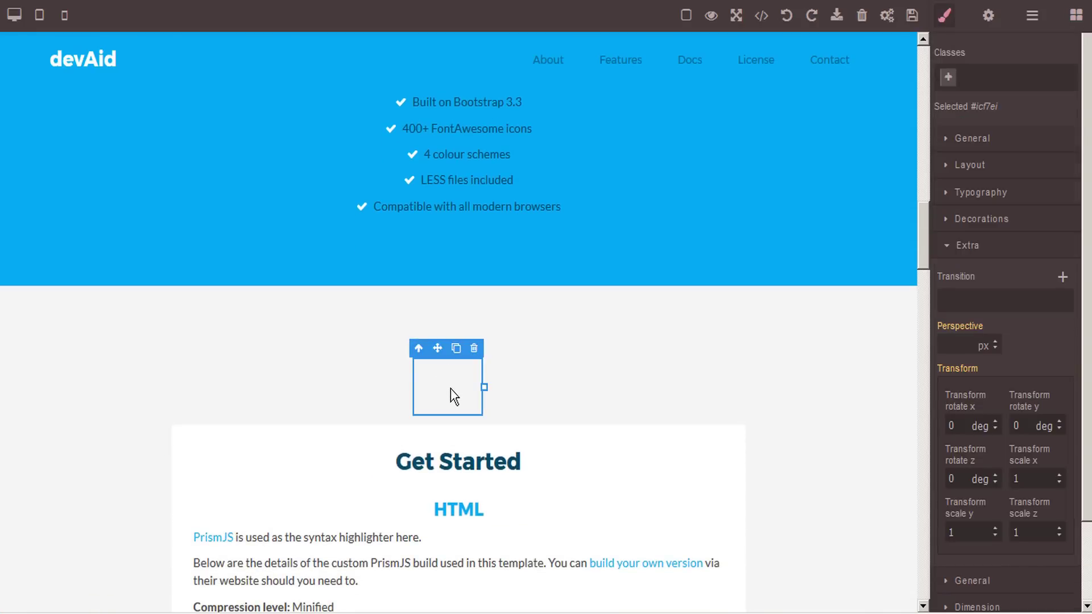
left_click(786, 17)
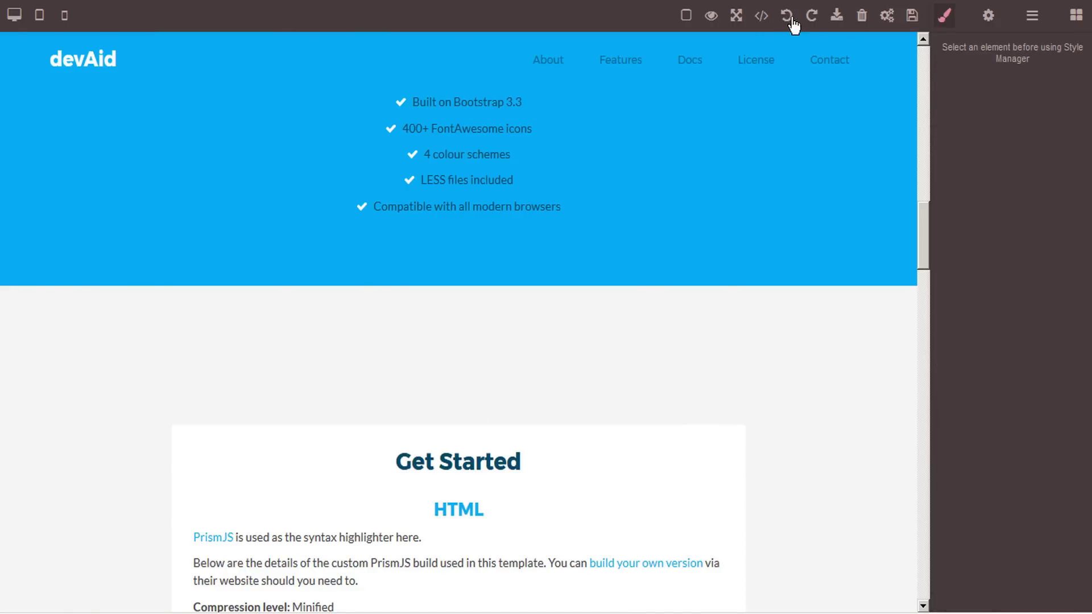
- Insert a 2 Columns 3/7 block above the Get Started content and turn on the component outlines
left_click(1077, 17)
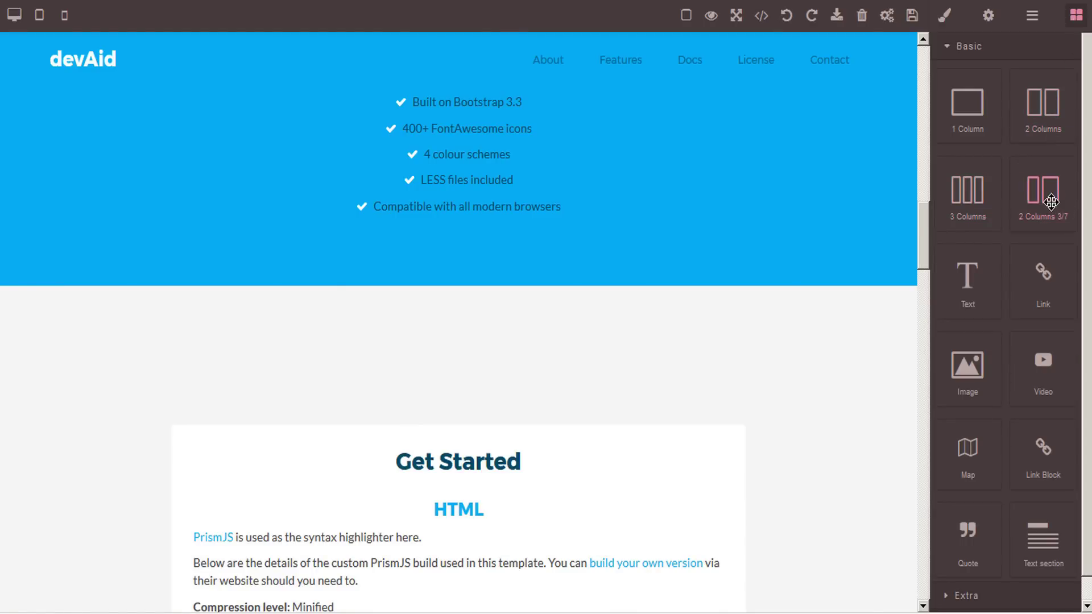
left_click_drag(1044, 202, 497, 355)
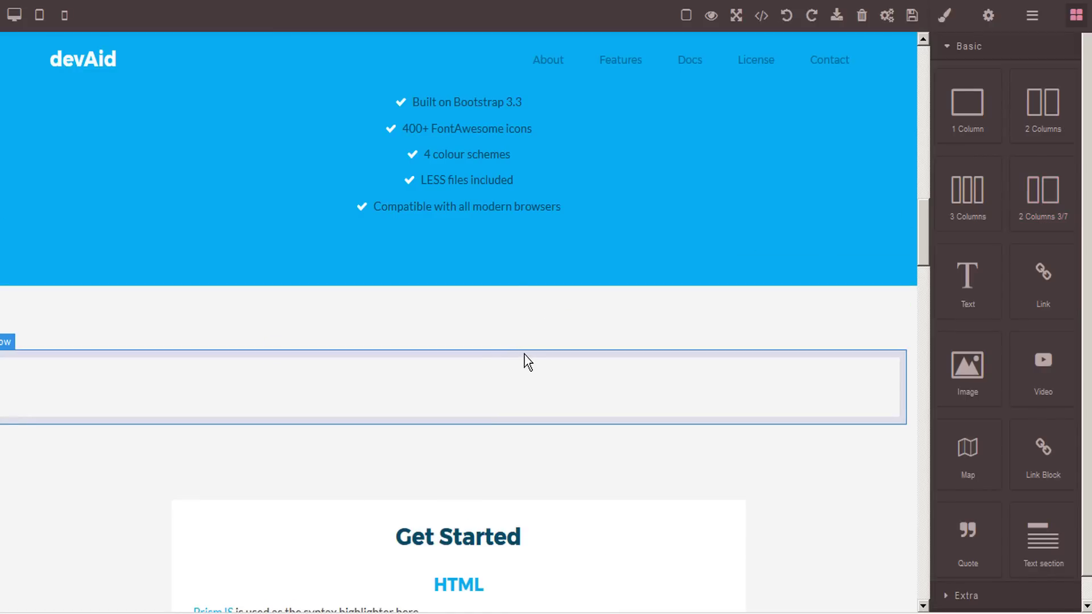
key("ctrl+minus")
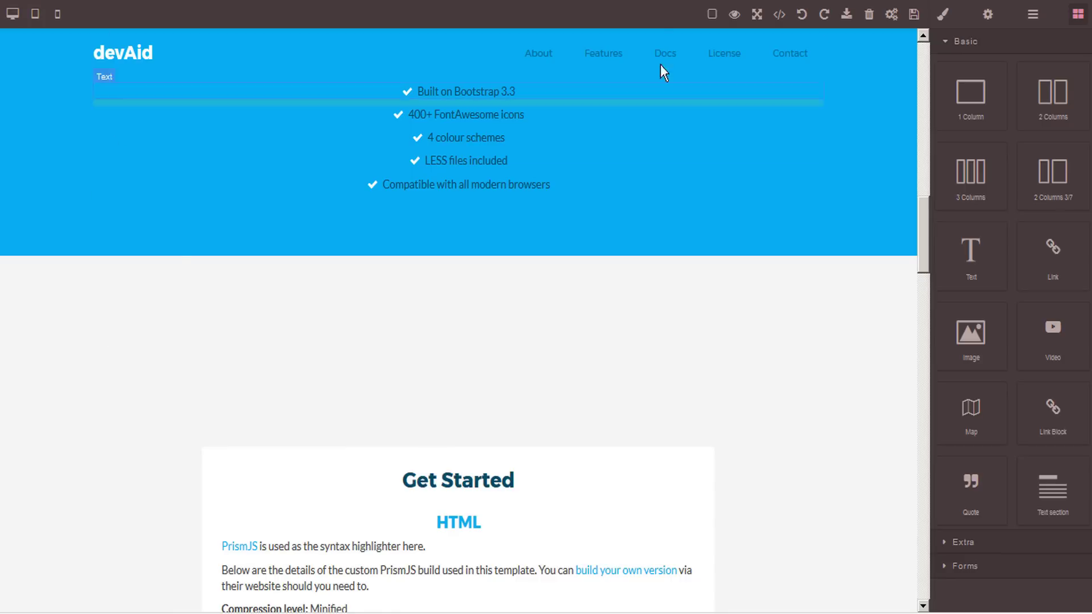
left_click(712, 16)
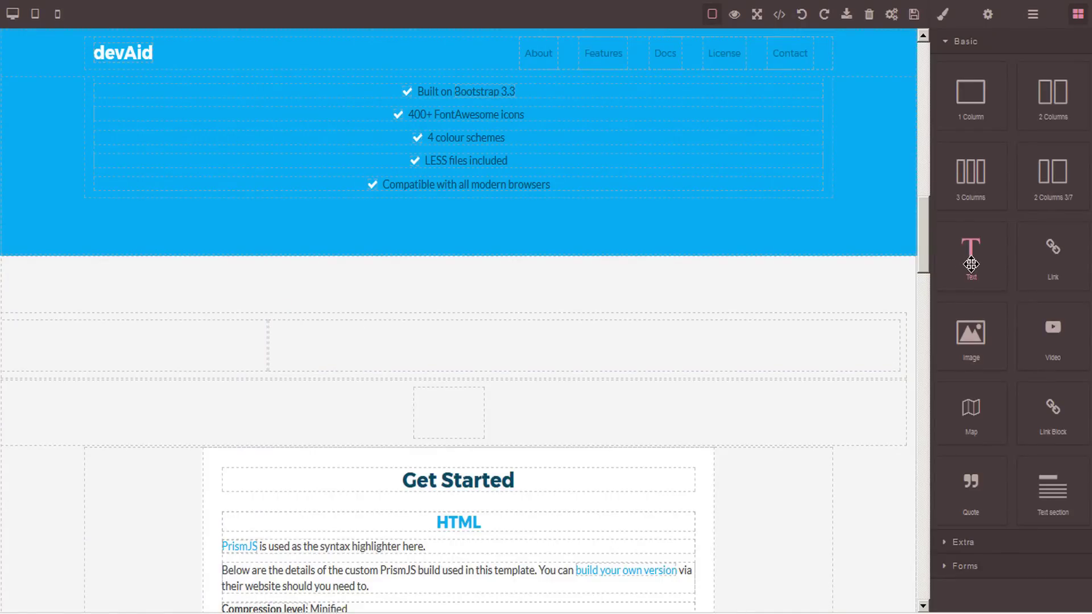
- Add a Text block to the wide cell of the 3/7 row and replace its placeholder with "testing"
left_click_drag(971, 251, 479, 353)
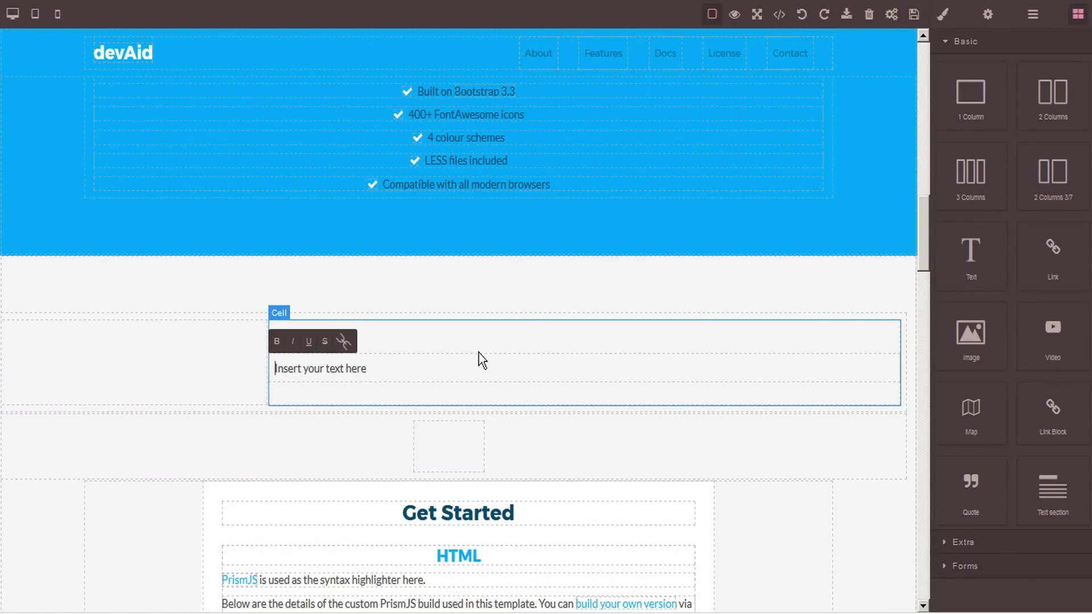
type("rt")
key("BackSpace")
key("BackSpace")
type("testing")
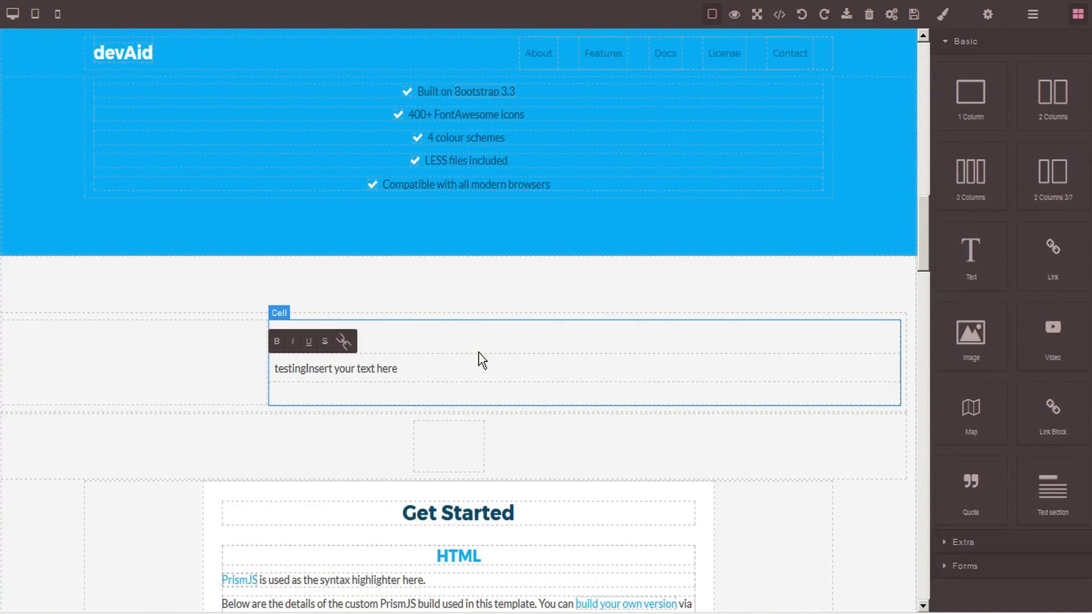
key("shift+End")
key("Delete")
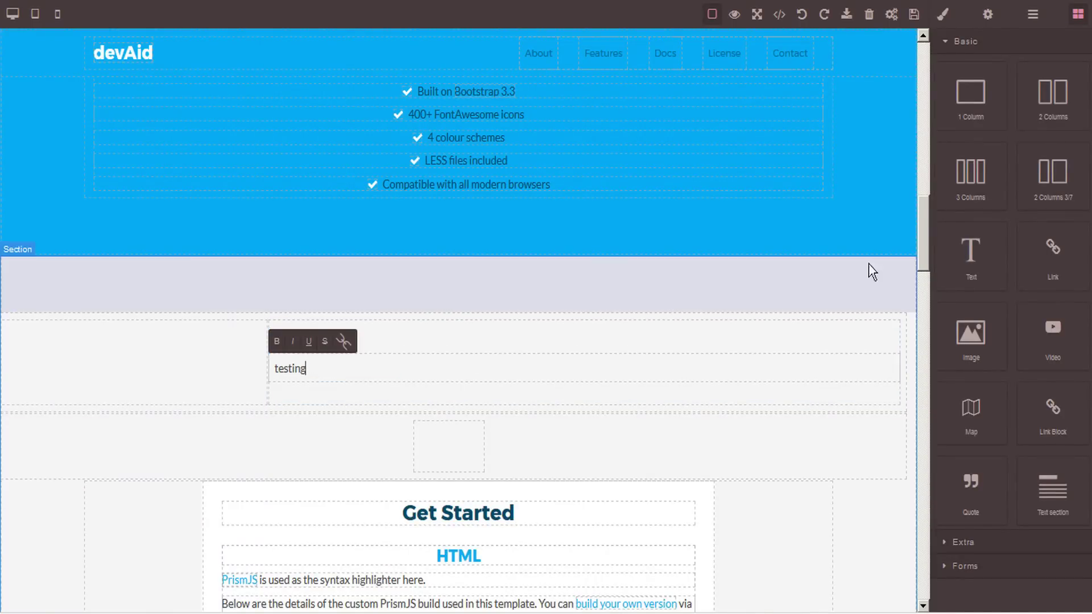
- Add a Text block to the narrow cell of the 3/7 row and replace its placeholder with "Hello"
left_click_drag(971, 250, 197, 377)
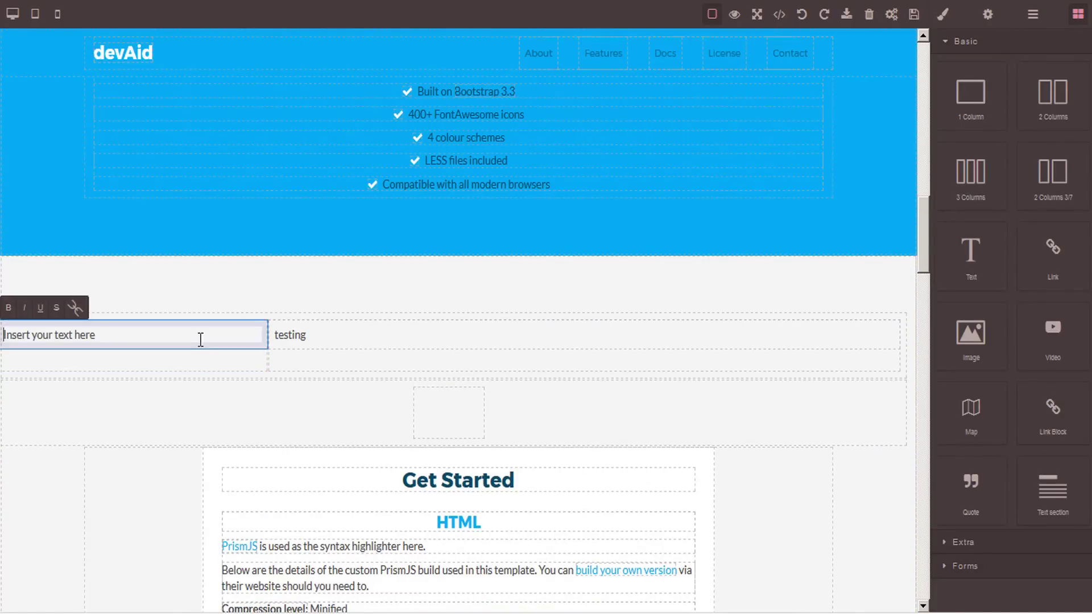
type("Hello")
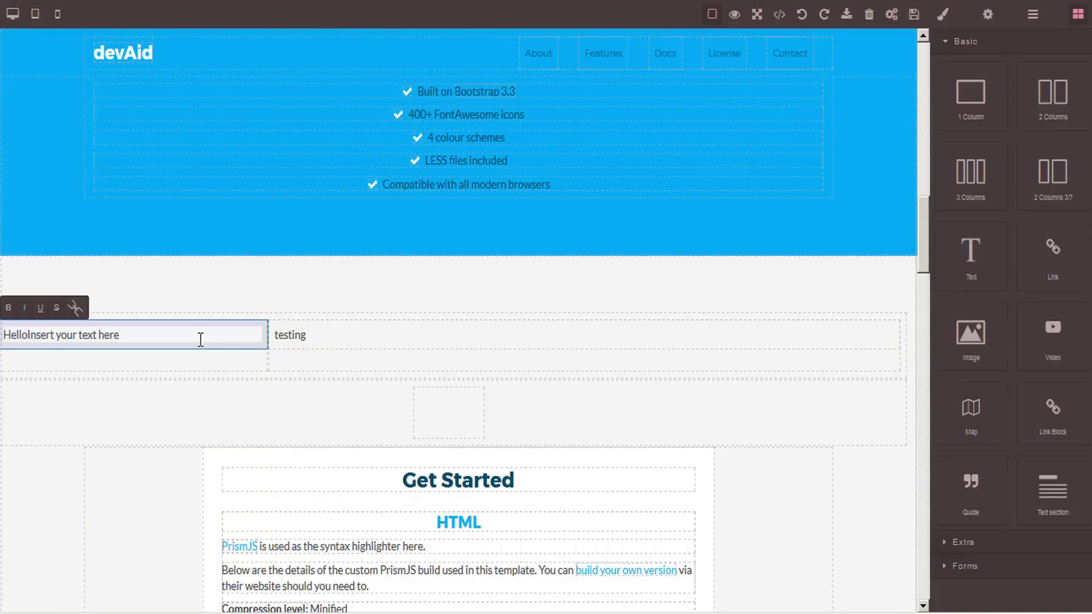
key("shift+End")
key("BackSpace")
left_click_drag(1060, 252, 646, 333)
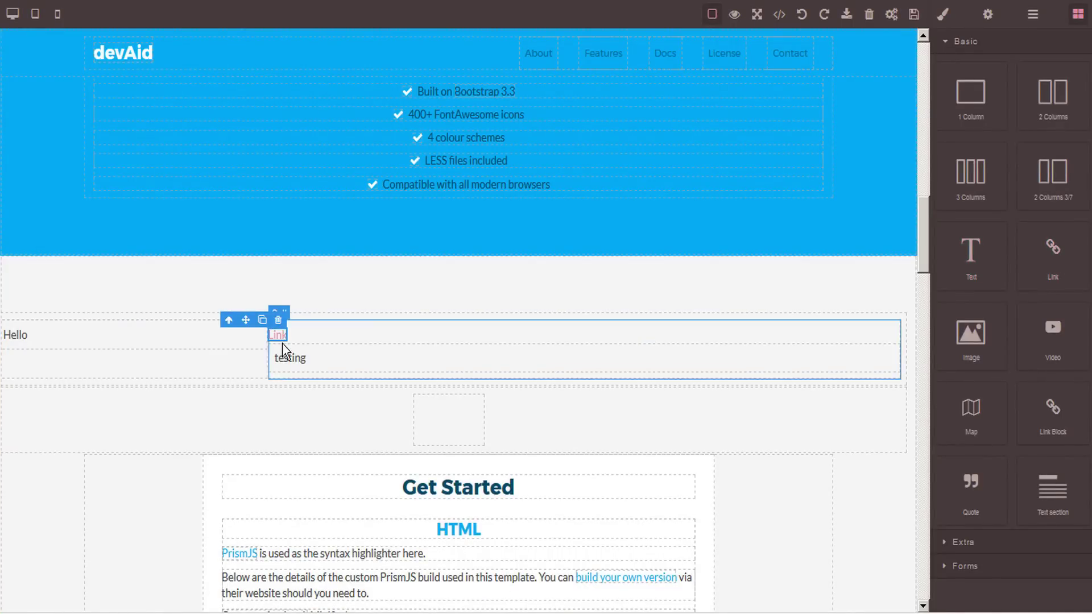
left_click(988, 15)
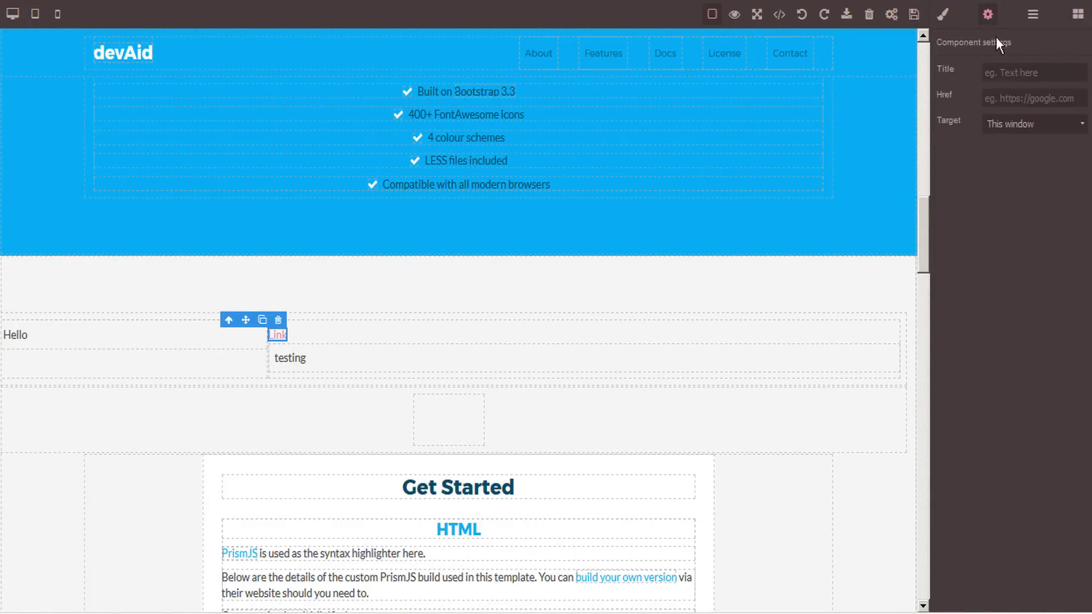
left_click(1007, 99)
type("http://google.com")
left_click(1014, 124)
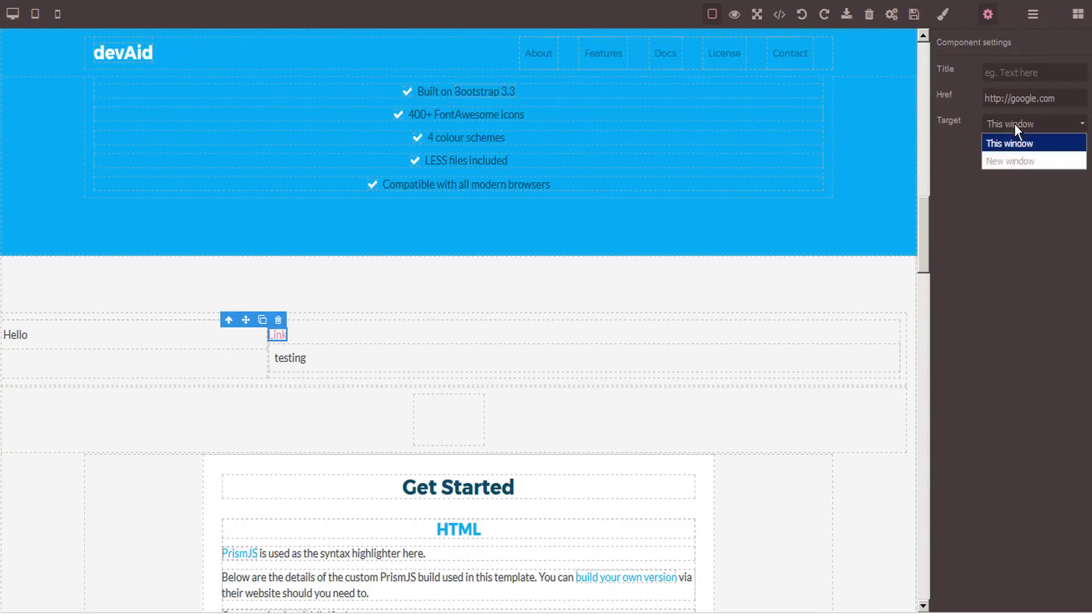
left_click(1001, 165)
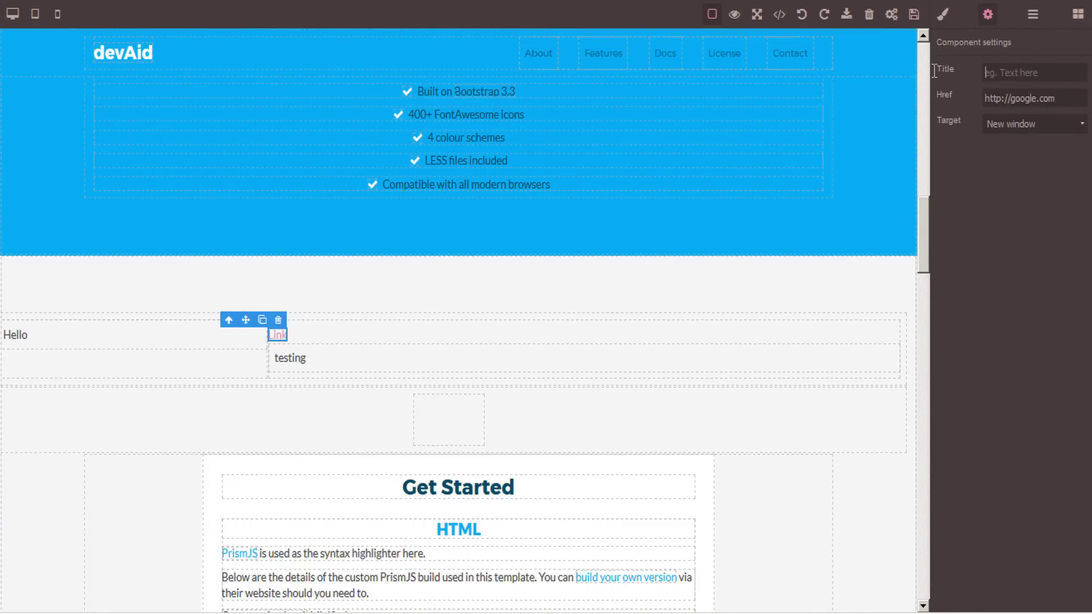
type("Google")
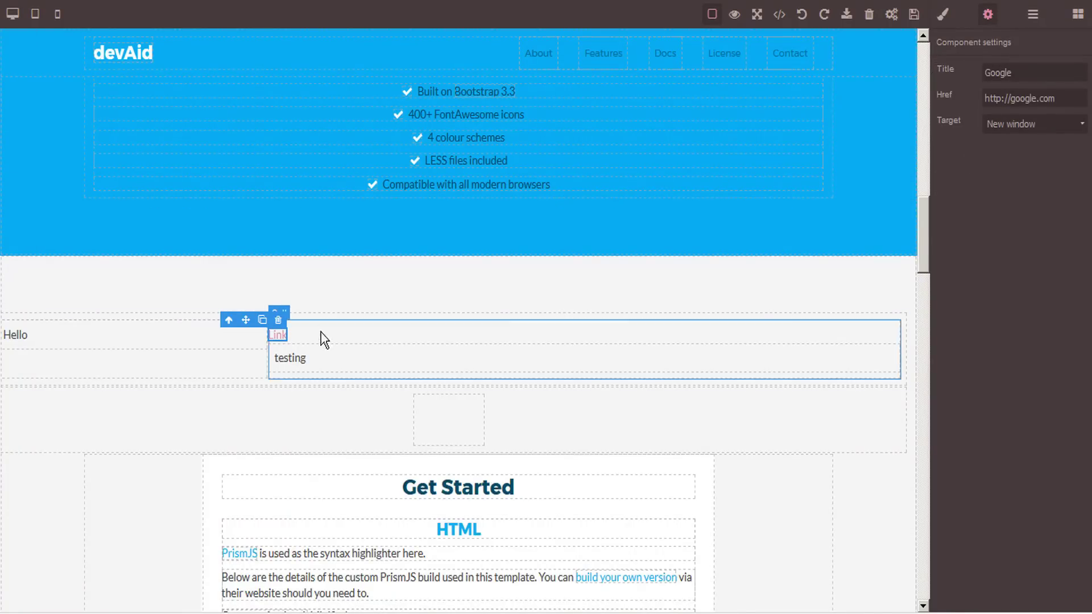
left_click(328, 358)
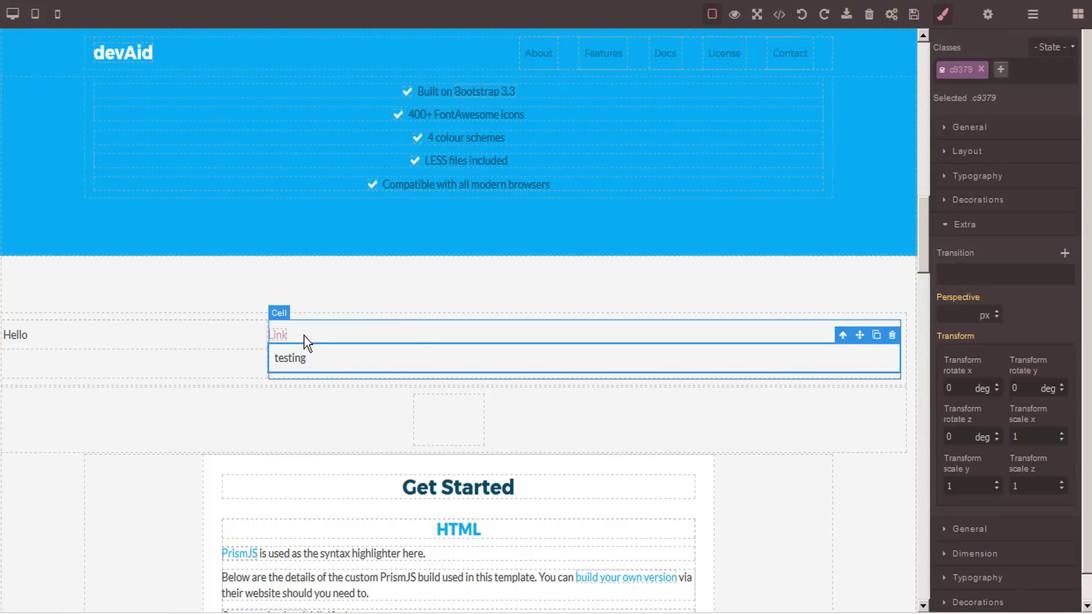
left_click(278, 337)
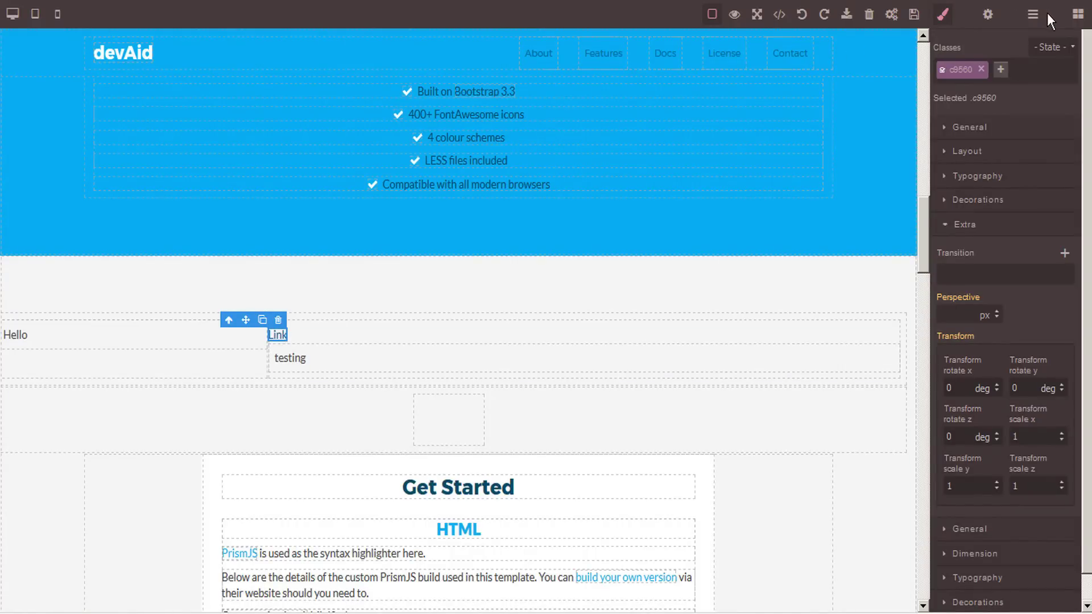
- Insert an Image block above the 3/7 row and upload ProMarketer splash.png to the image library
left_click(1077, 15)
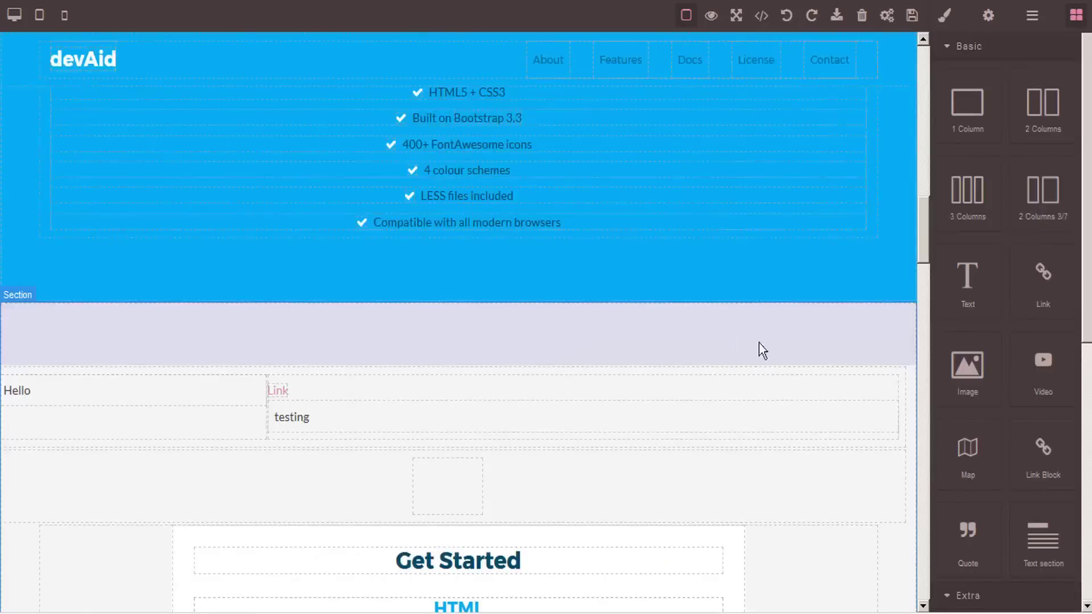
left_click_drag(974, 369, 539, 333)
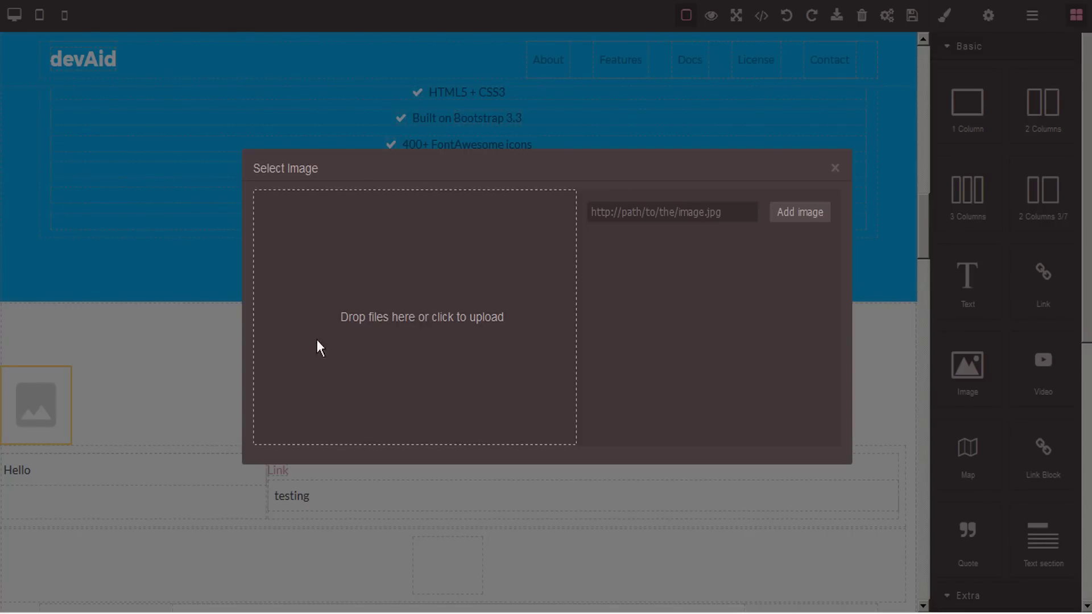
left_click(394, 319)
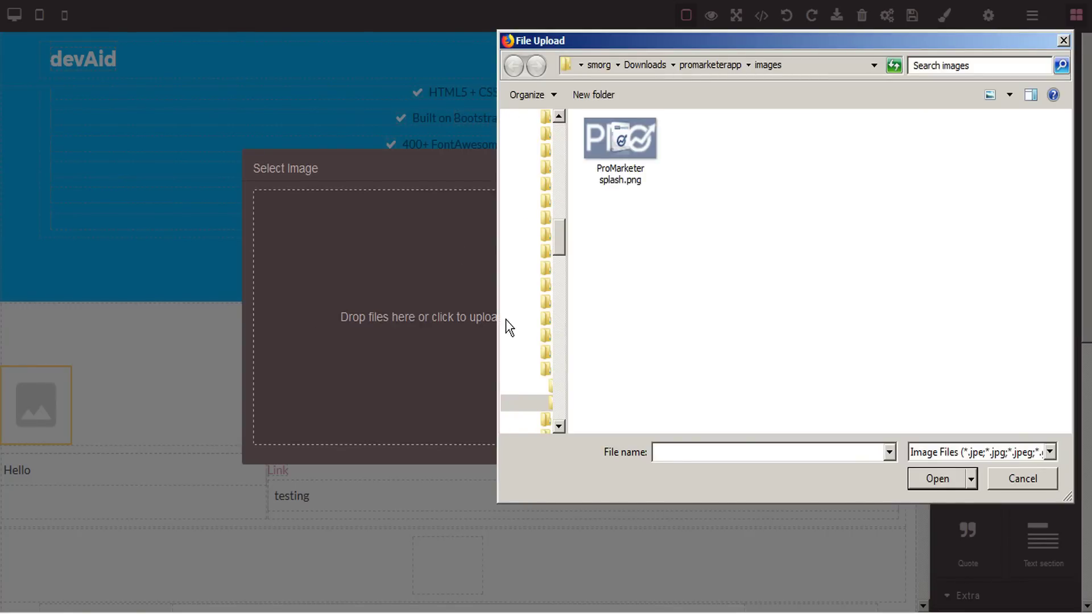
double_click(621, 138)
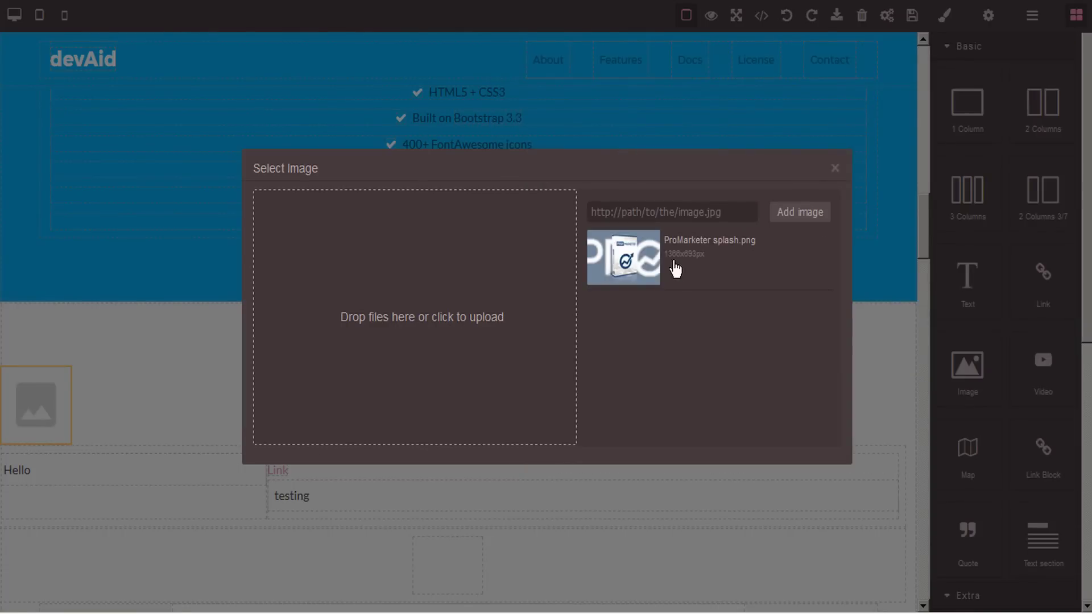
- Apply ProMarketer splash.png to the Image block, check its size on the page and undo the picture
left_click(633, 268)
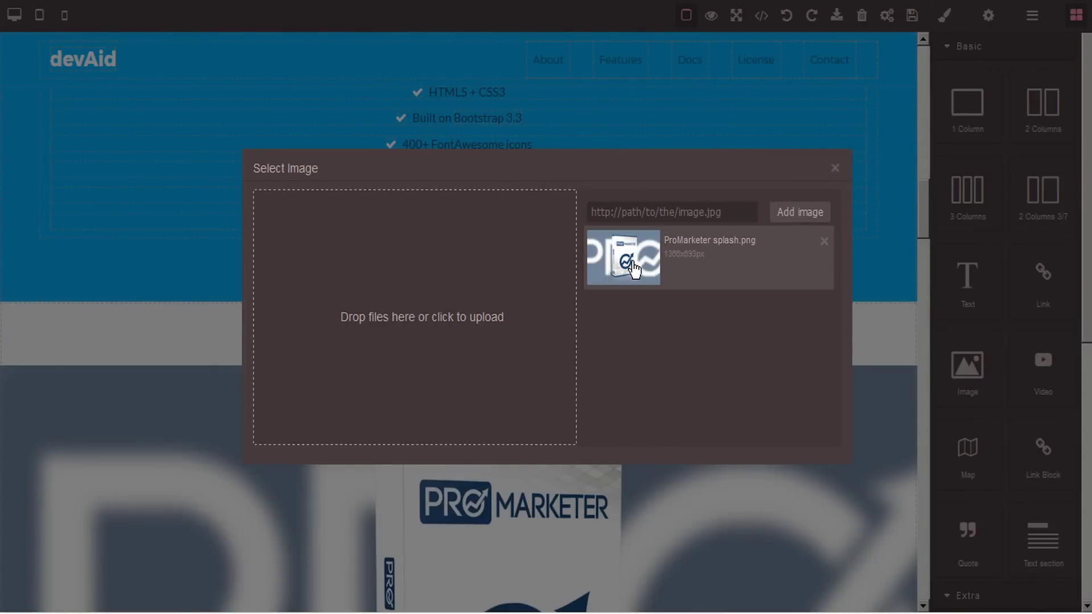
left_click(834, 168)
scroll(700, 288, "down", 8)
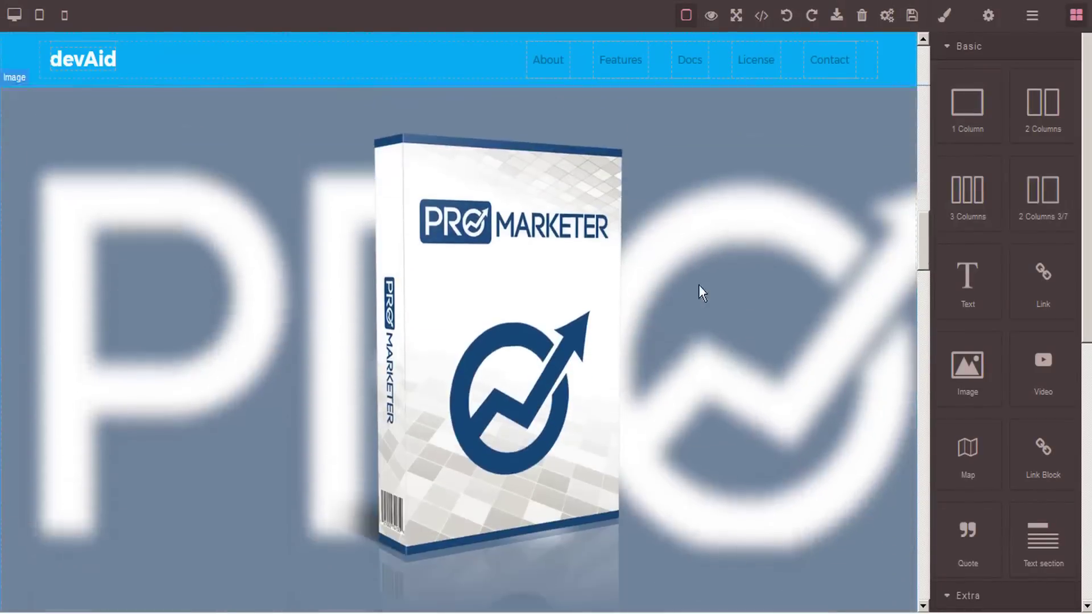
scroll(698, 285, "up", 8)
scroll(698, 285, "up", 2)
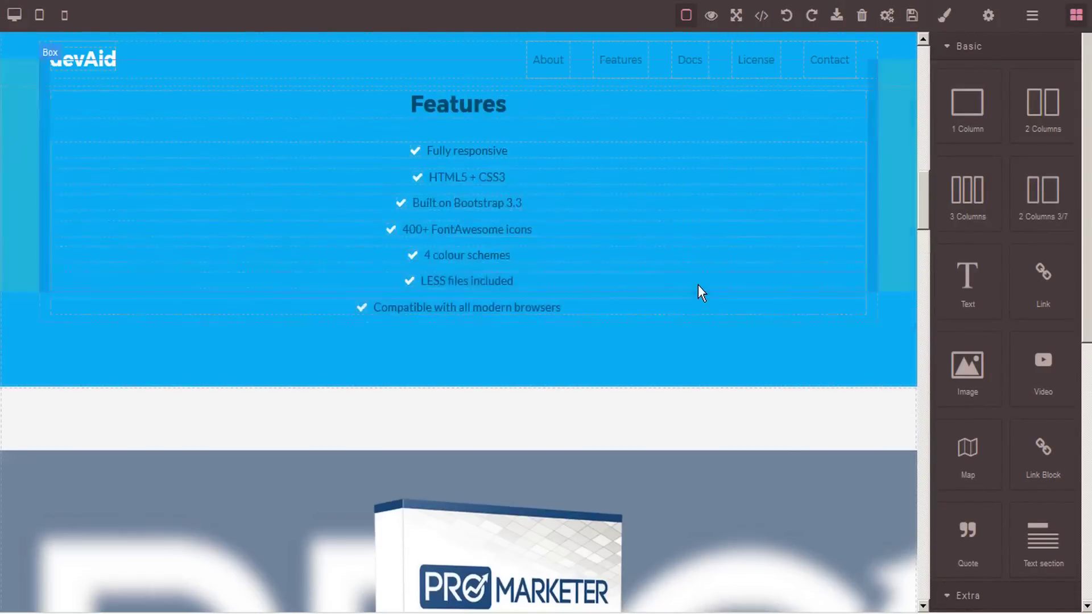
scroll(697, 285, "down", 3)
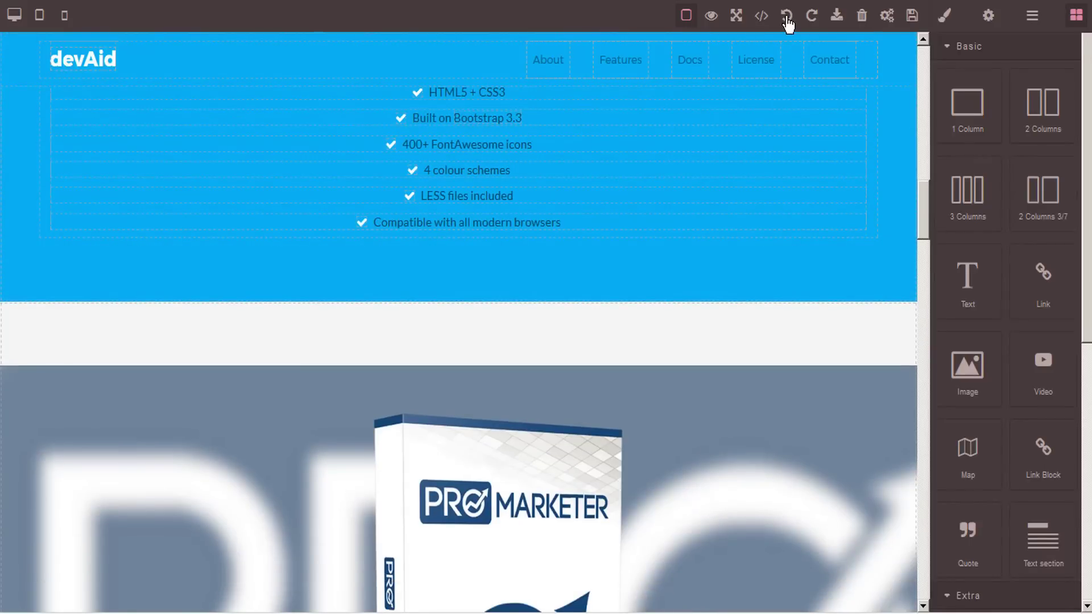
left_click(787, 21)
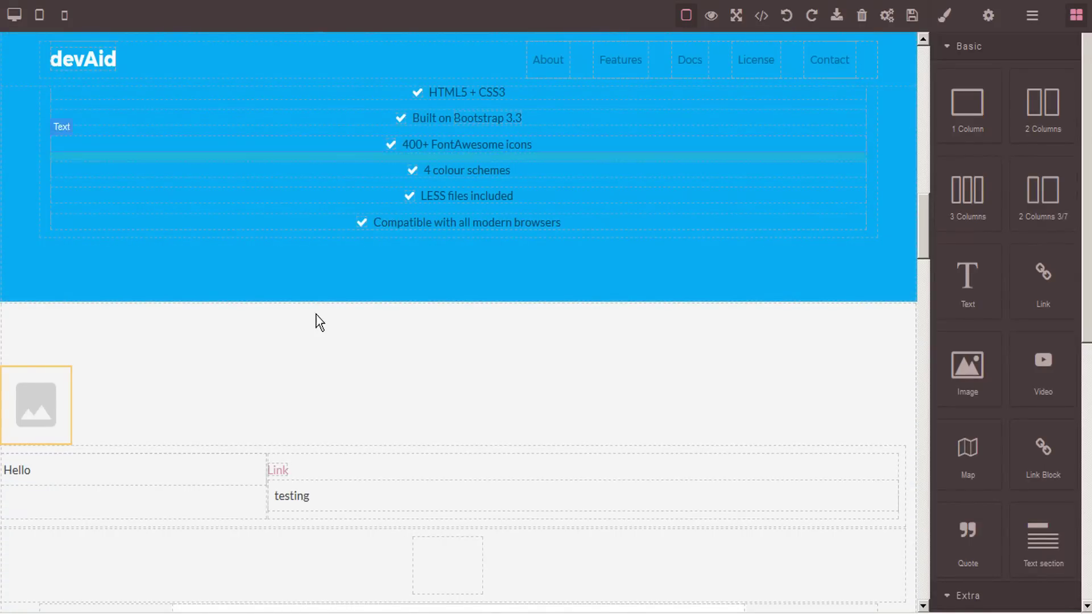
- Add logo-400.png by its web address, use it in the Image block and enlarge it to nearly the full page width
left_click(32, 406)
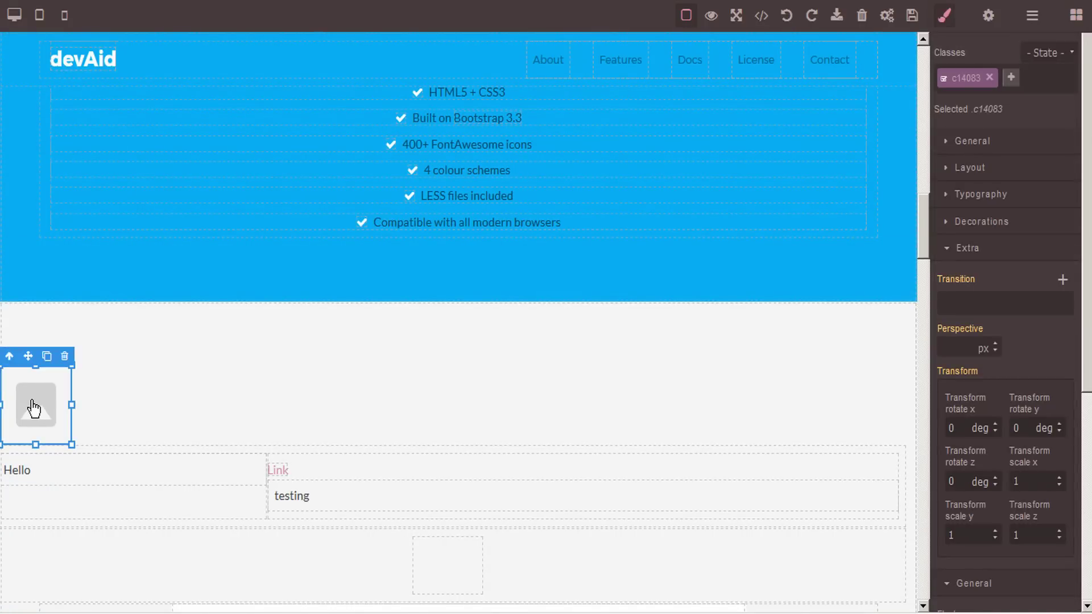
double_click(33, 407)
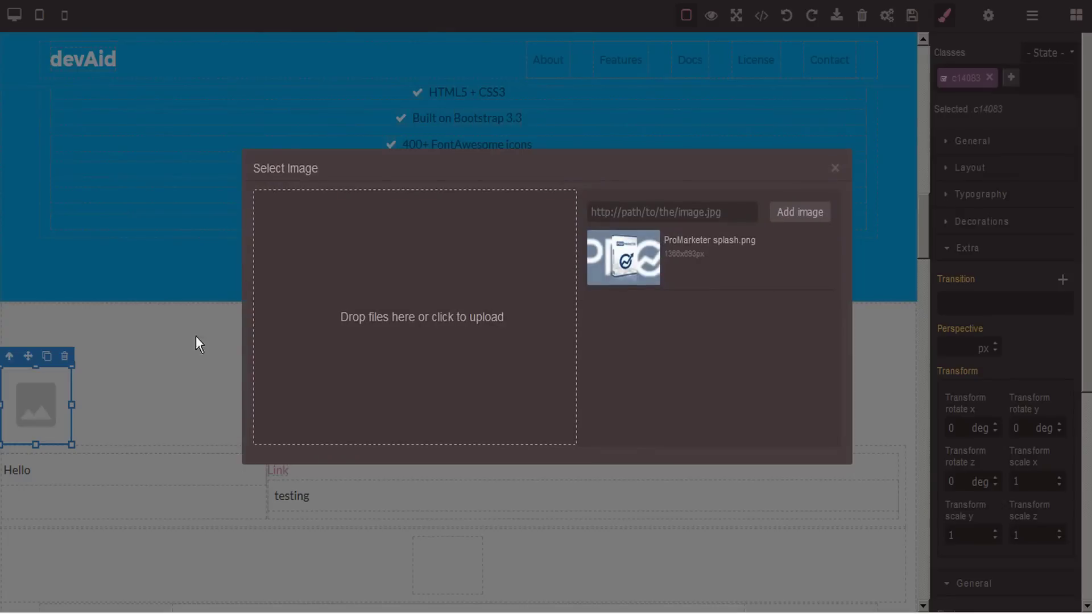
left_click(642, 212)
key("ctrl+v")
left_click(790, 214)
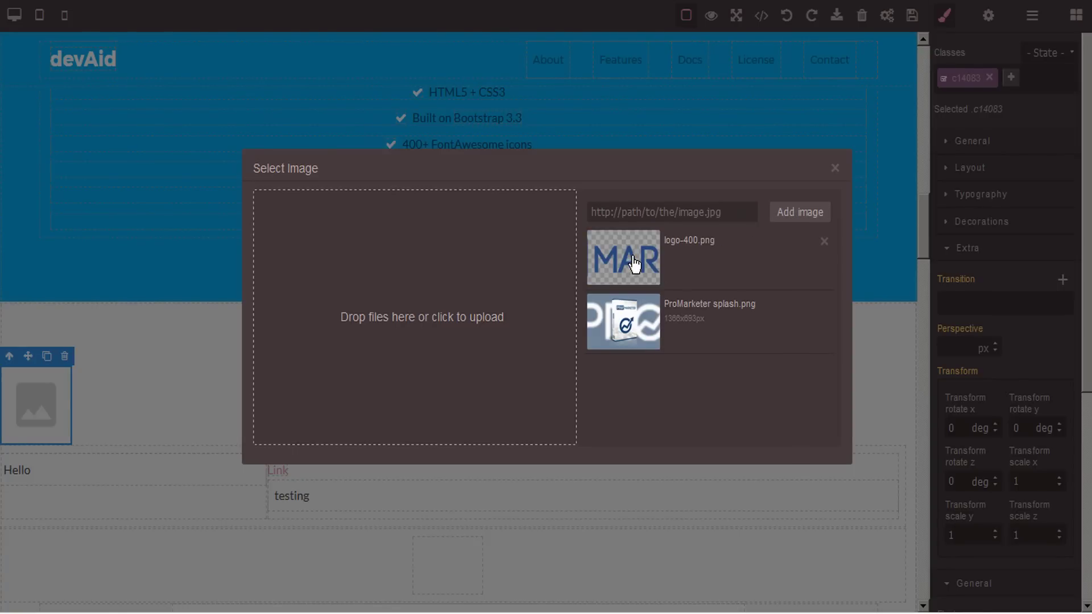
double_click(633, 262)
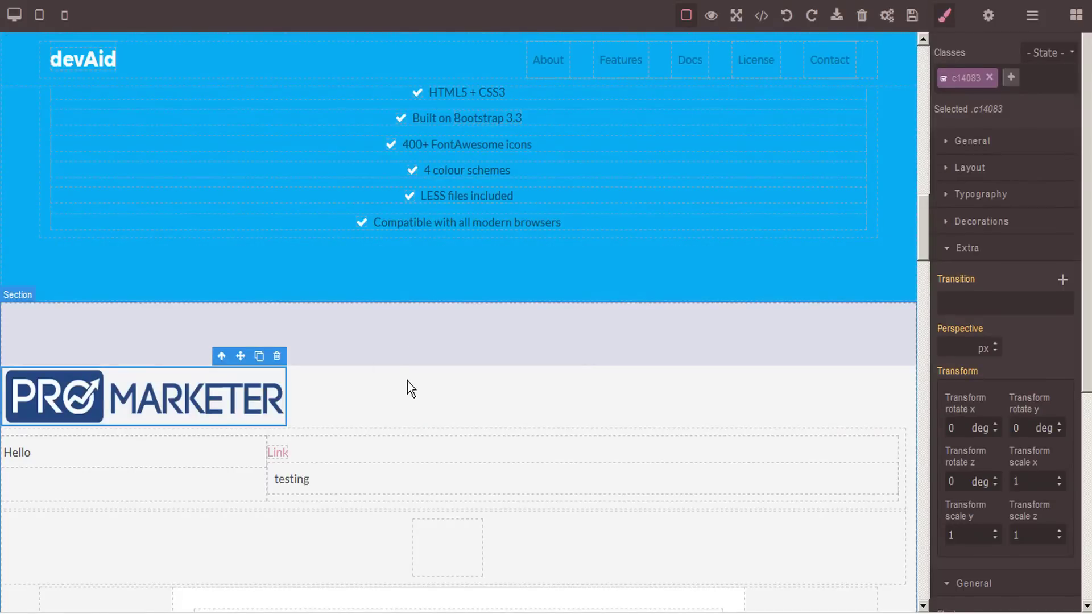
left_click(210, 387)
left_click_drag(286, 397, 874, 409)
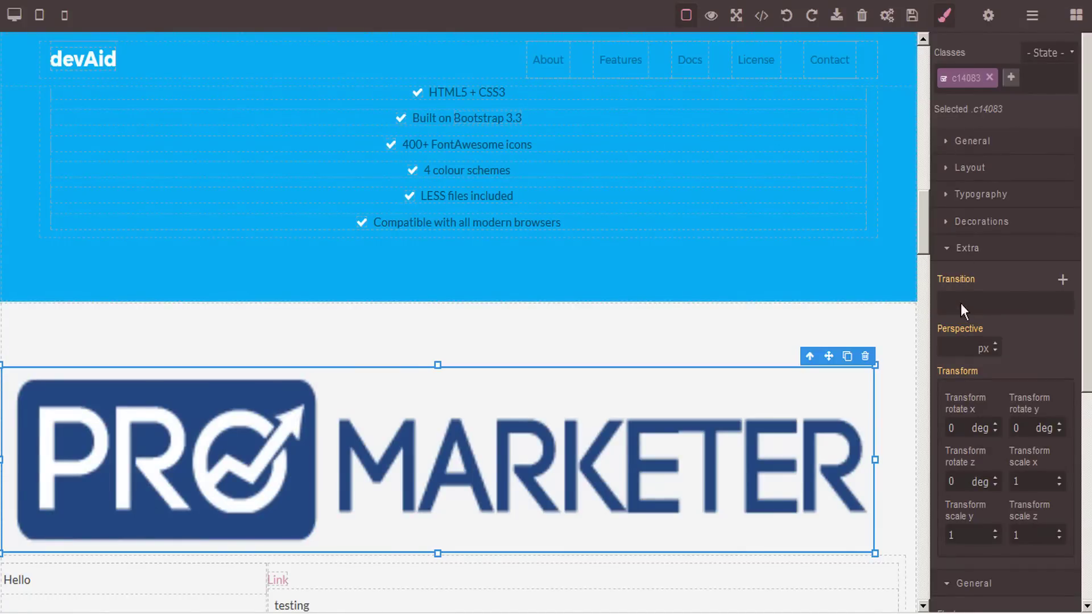
- Collapse the logo's Extra styling section and set the image's alt text to "SEO professionals internet marketing"
scroll(1073, 309, "down", 2)
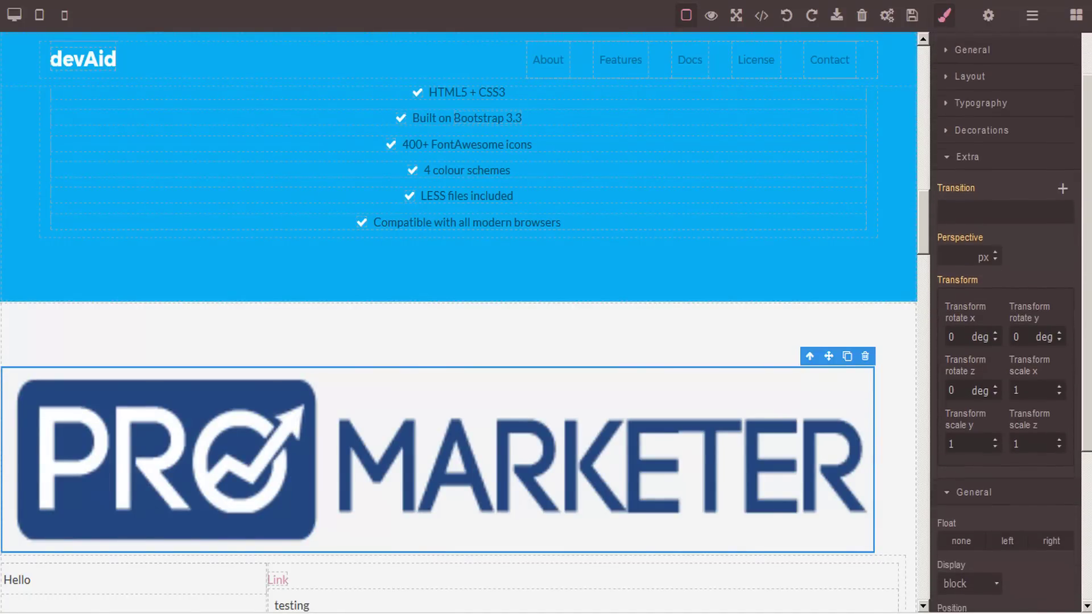
scroll(1075, 290, "up", 2)
left_click(947, 249)
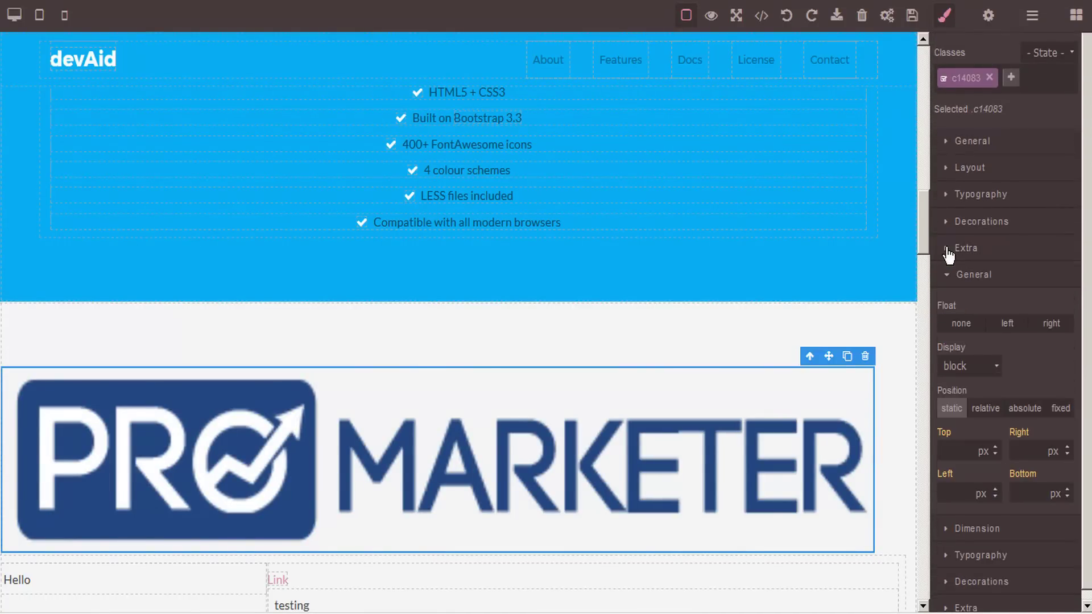
left_click(988, 20)
left_click(1002, 81)
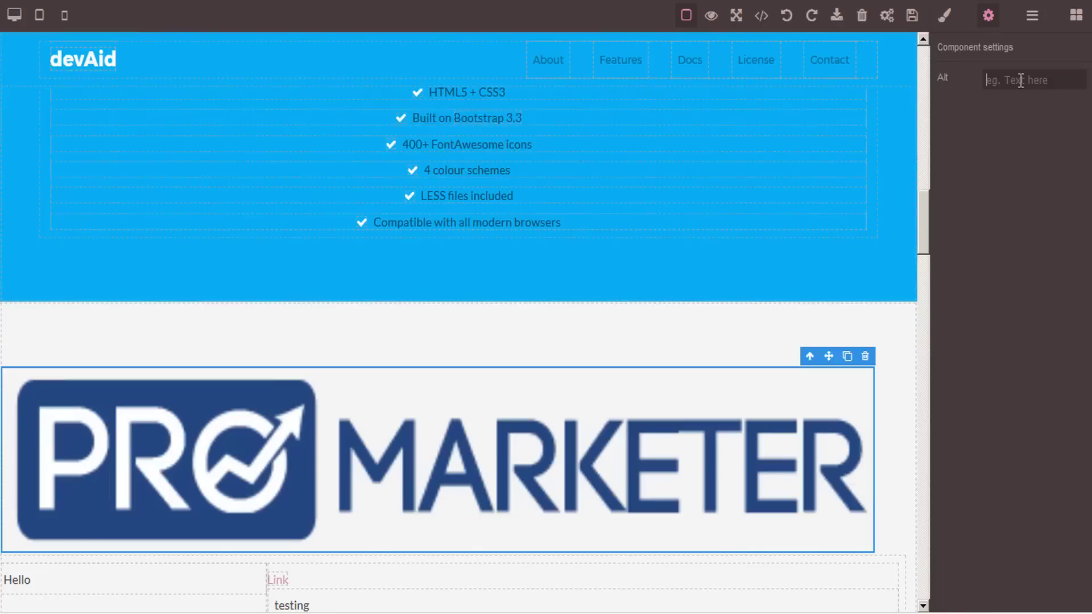
type("SEO P")
key("BackSpace")
key("BackSpace")
type("pro")
key("BackSpace")
key("BackSpace")
key("BackSpace")
type("professionals internet marketing")
- Insert a Video block above the enlarged logo and open the component settings of the new video
left_click(1075, 18)
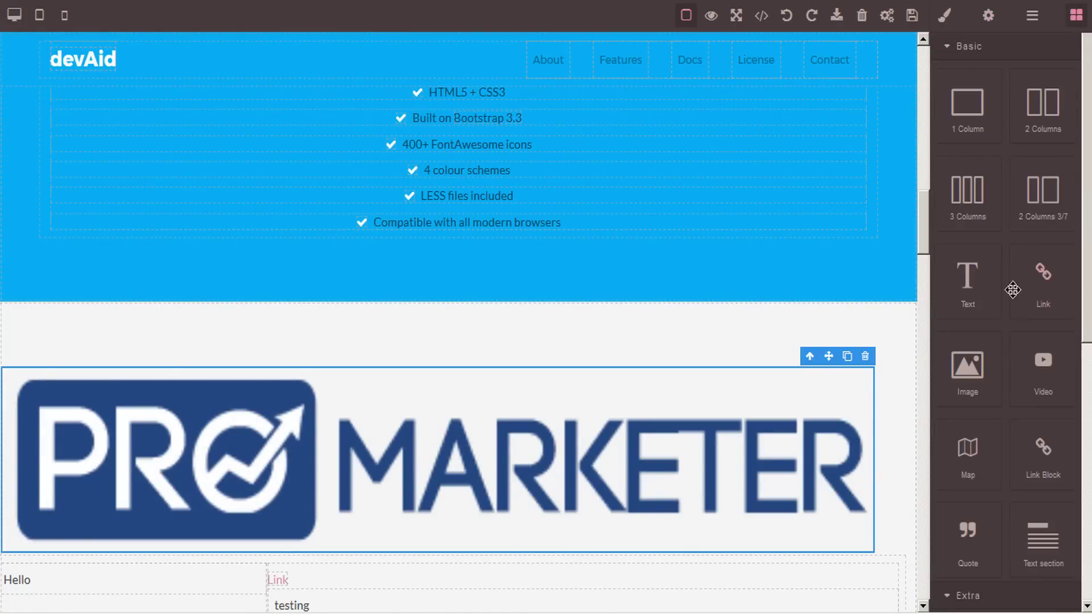
left_click_drag(1052, 380, 397, 339)
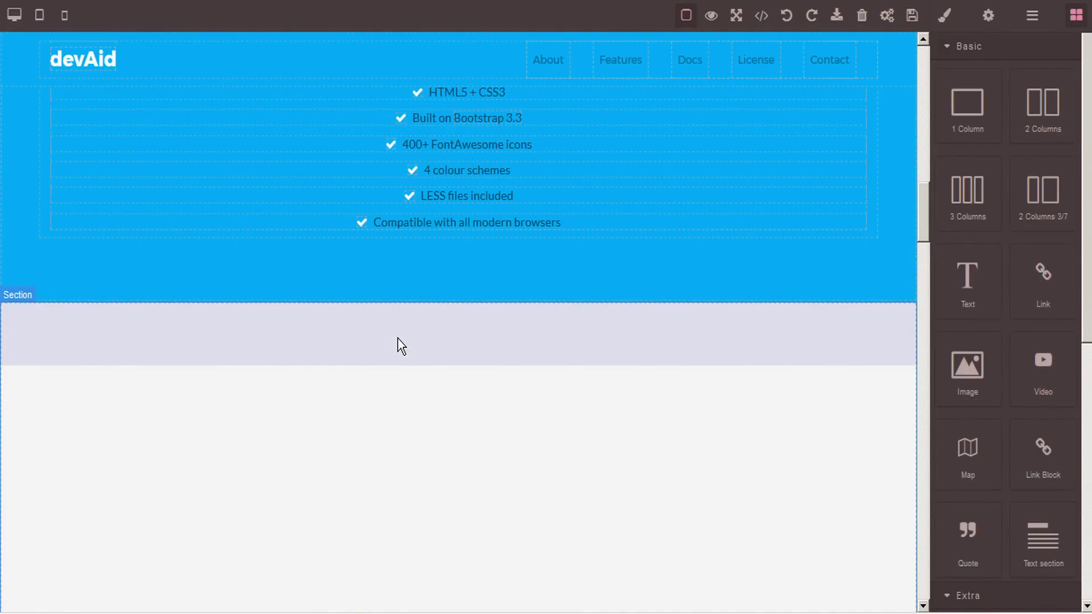
left_click(398, 339)
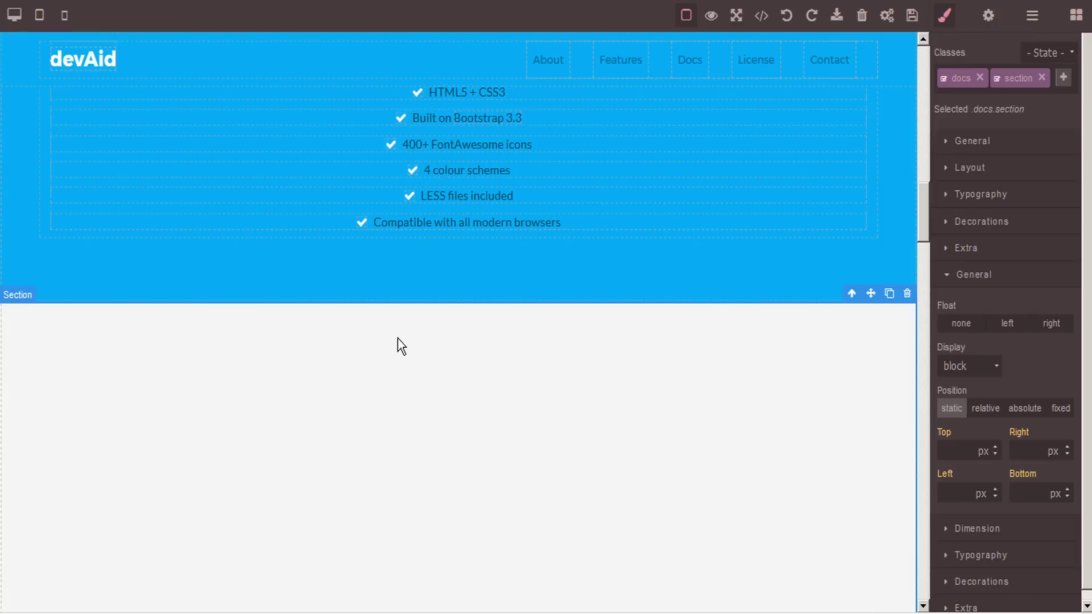
left_click(319, 442)
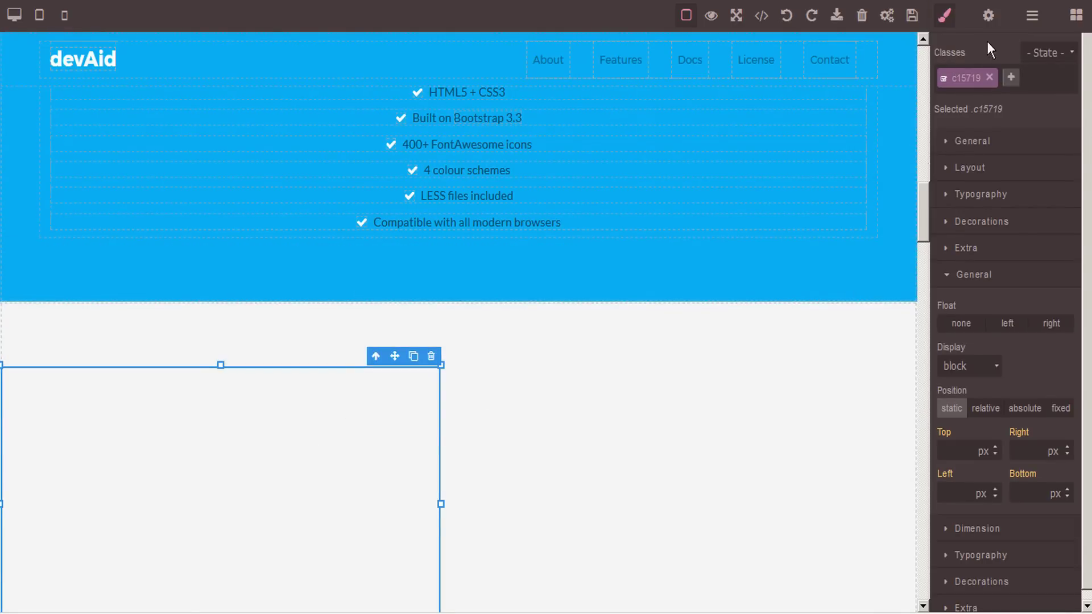
left_click(989, 17)
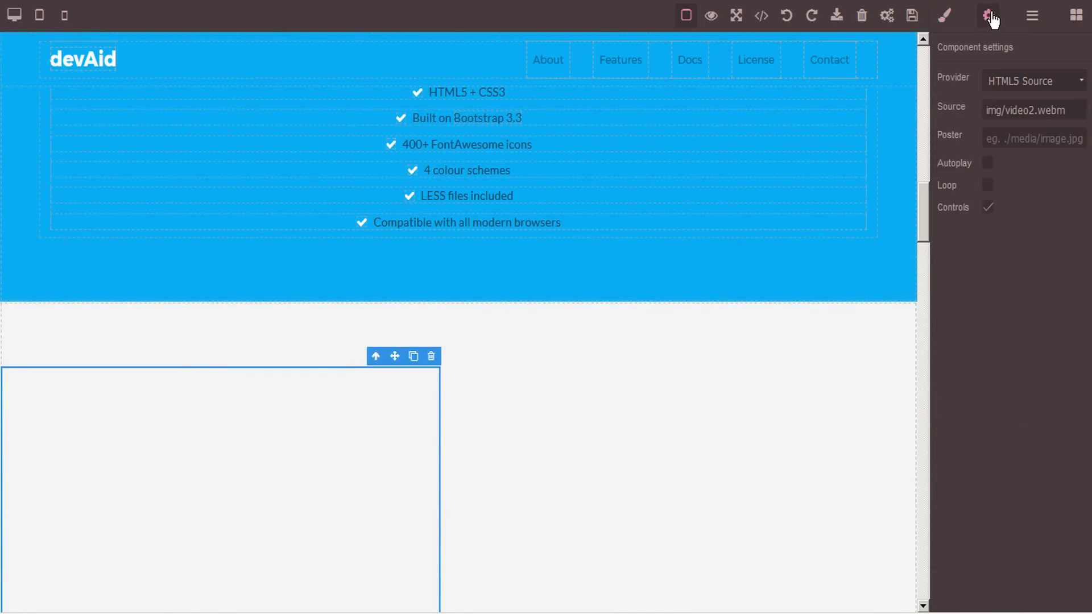
- Set the video's provider to Youtube and its video ID to 6QmPKDloUGs, stripping the rest of the pasted web address
left_click(1056, 80)
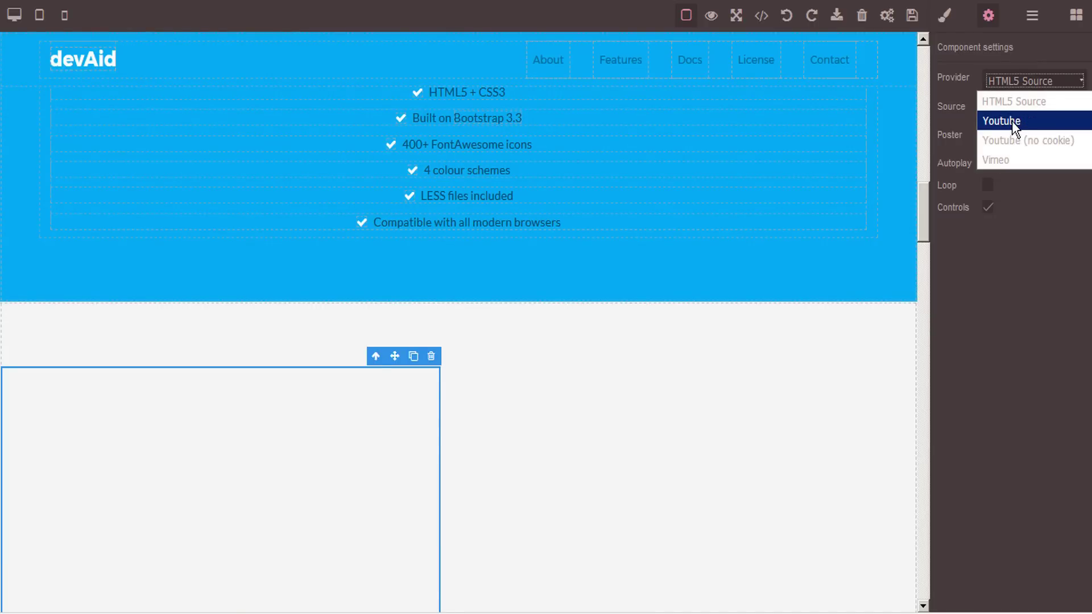
key("Escape")
key("Down")
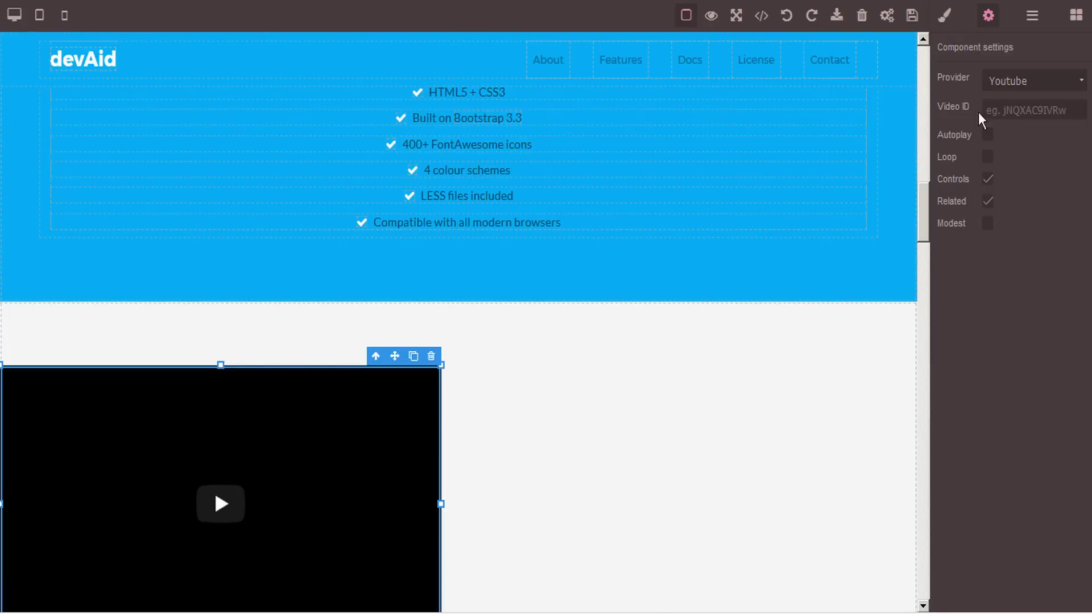
left_click(1066, 116)
key("ctrl+v")
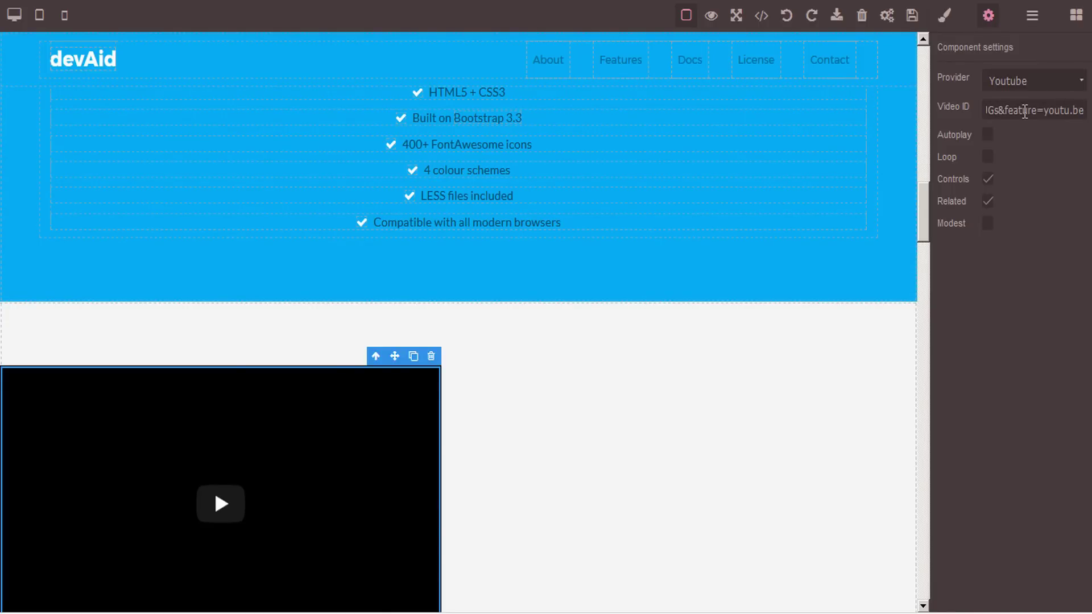
left_click_drag(999, 112, 1084, 111)
key("BackSpace")
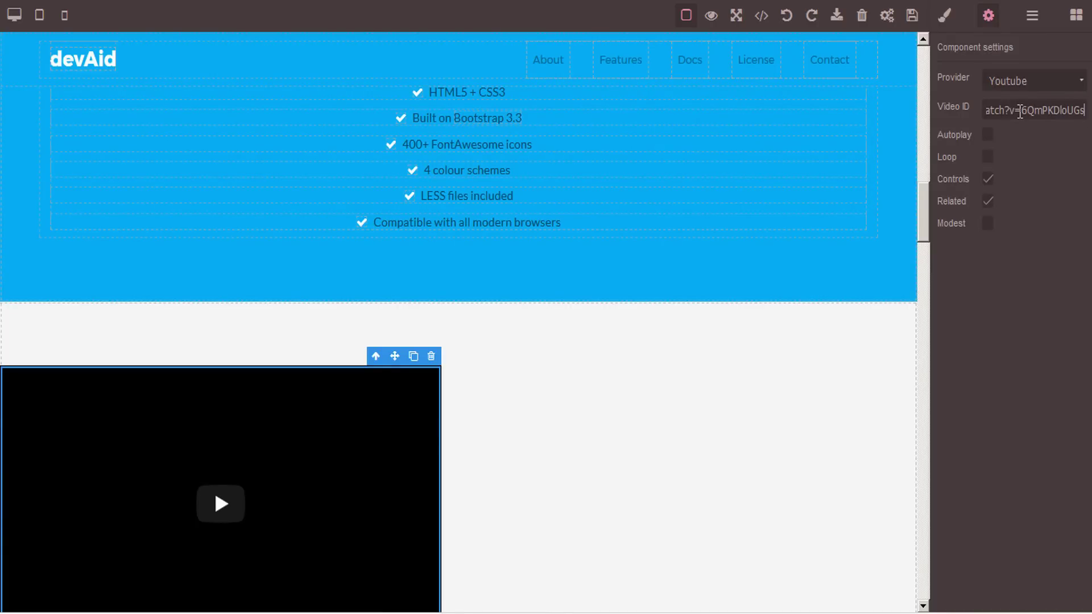
left_click_drag(1019, 111, 897, 116)
key("BackSpace")
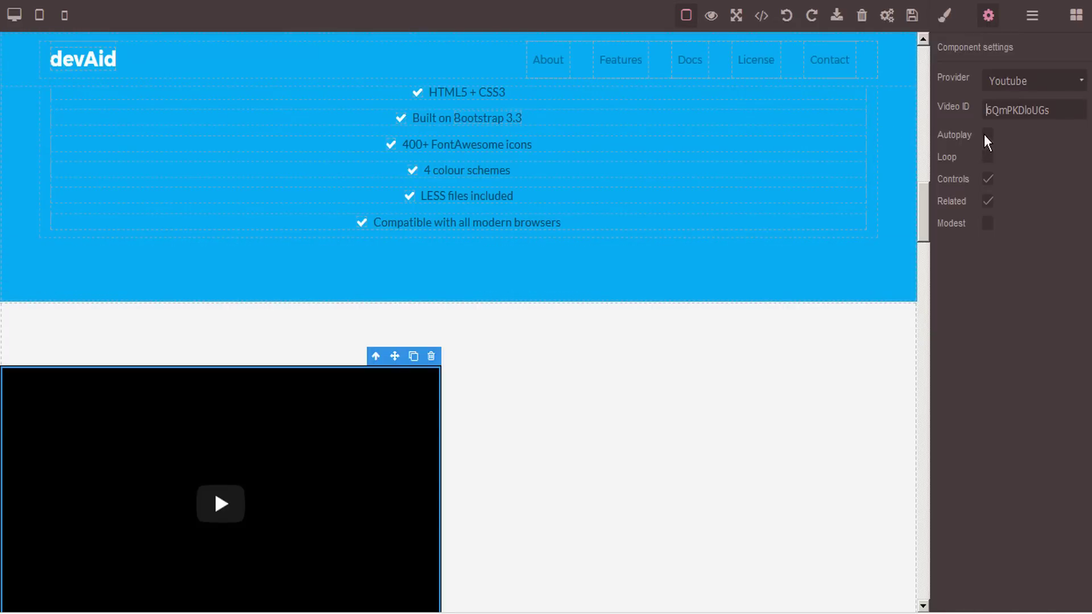
- Try out the video's playback options, leaving Autoplay, Loop, Controls, Related and Modest all switched off
left_click(988, 136)
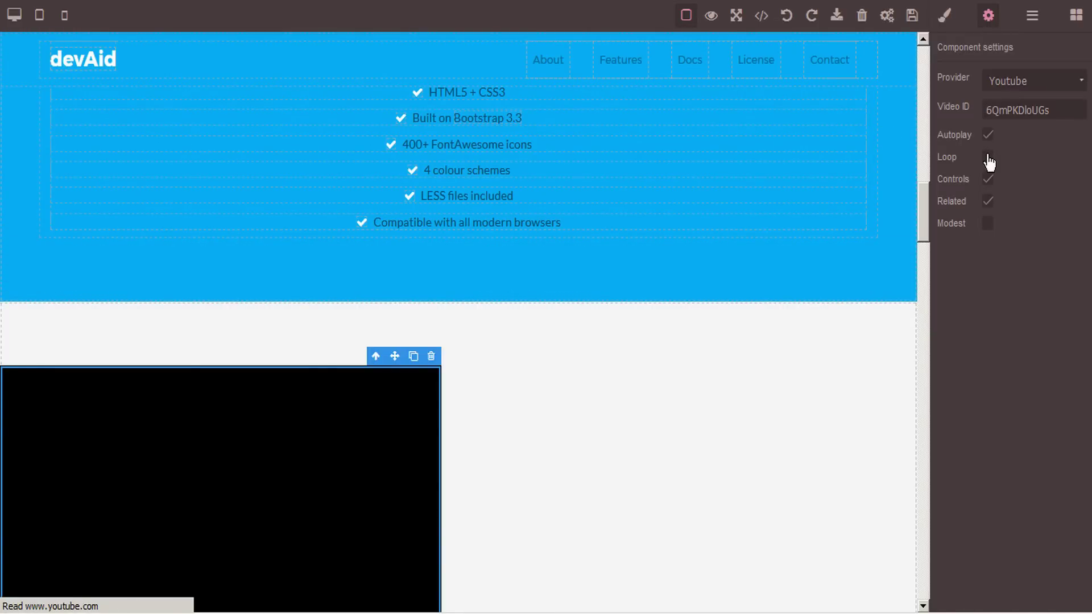
left_click(988, 157)
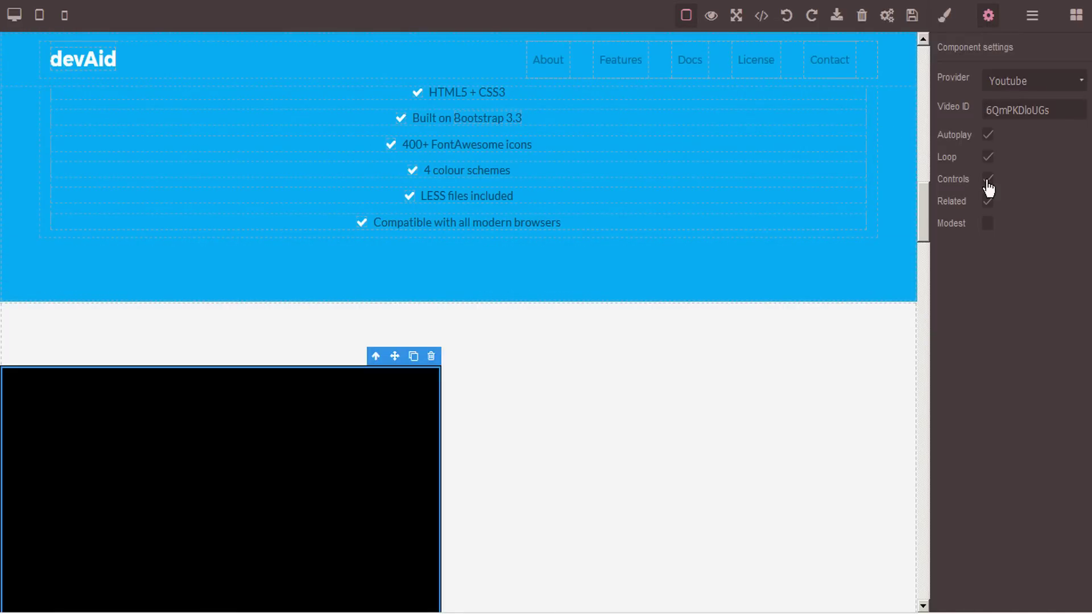
left_click(988, 183)
left_click(992, 206)
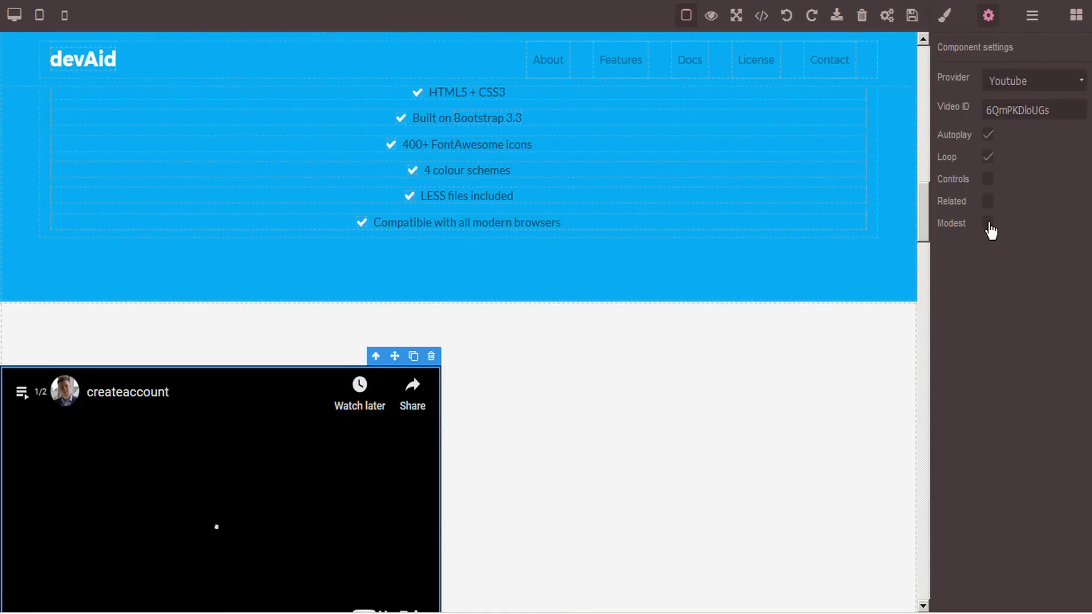
left_click(989, 225)
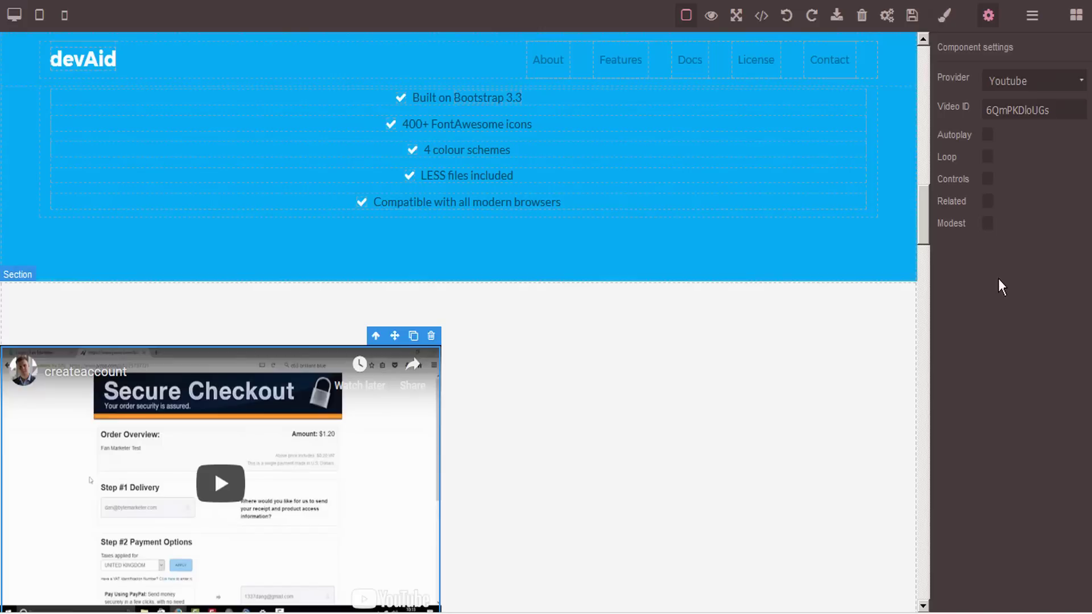
- Widen the video on the page to about 1273 px so it spans nearly the full page width
left_click(946, 21)
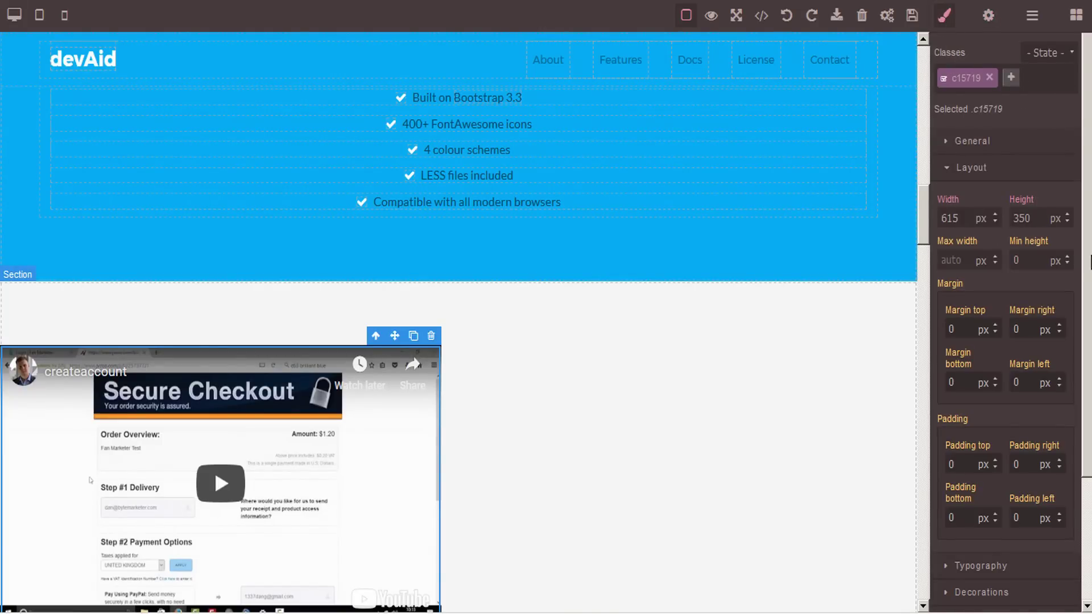
left_click_drag(1090, 259, 1078, 224)
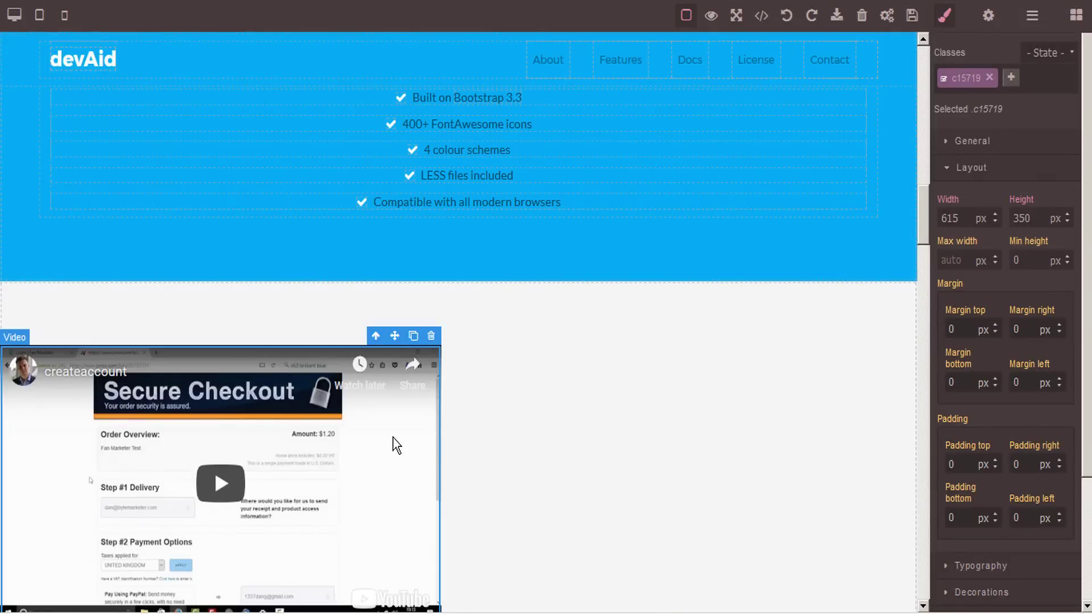
left_click(393, 438)
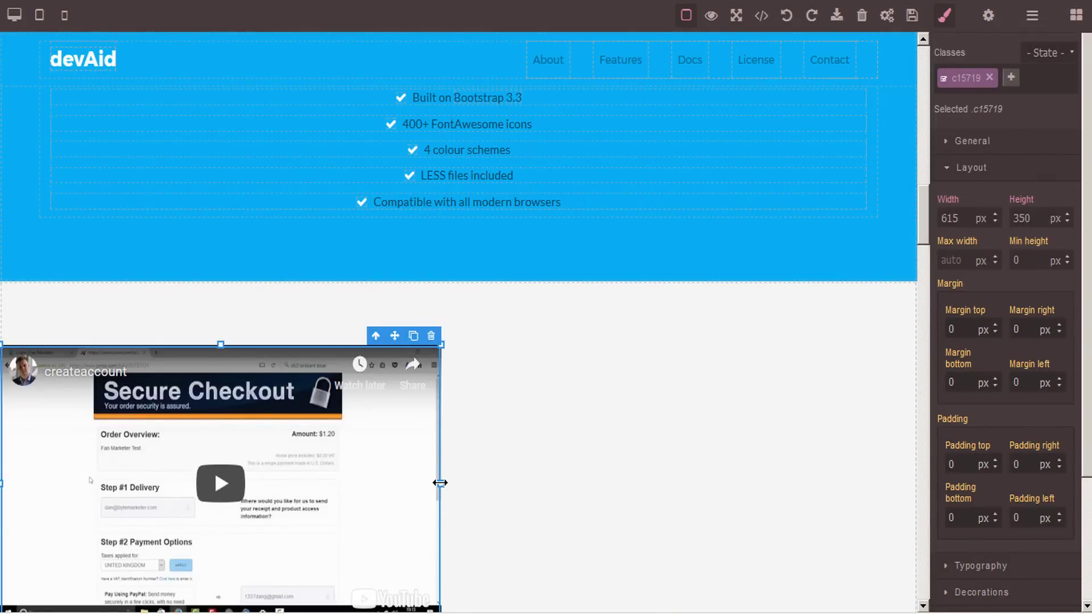
left_click_drag(439, 483, 790, 493)
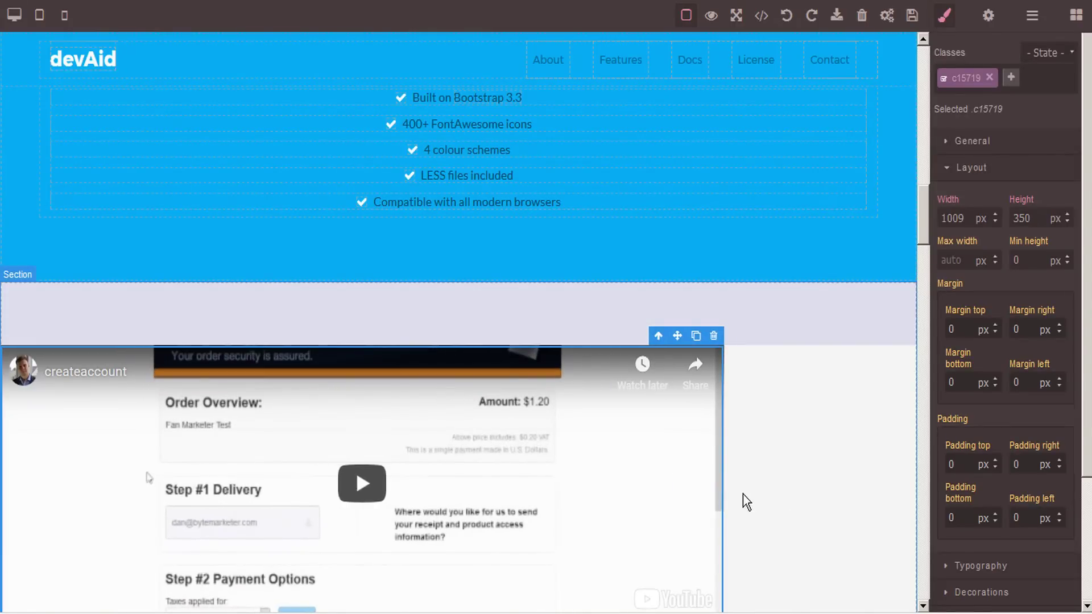
left_click(739, 492)
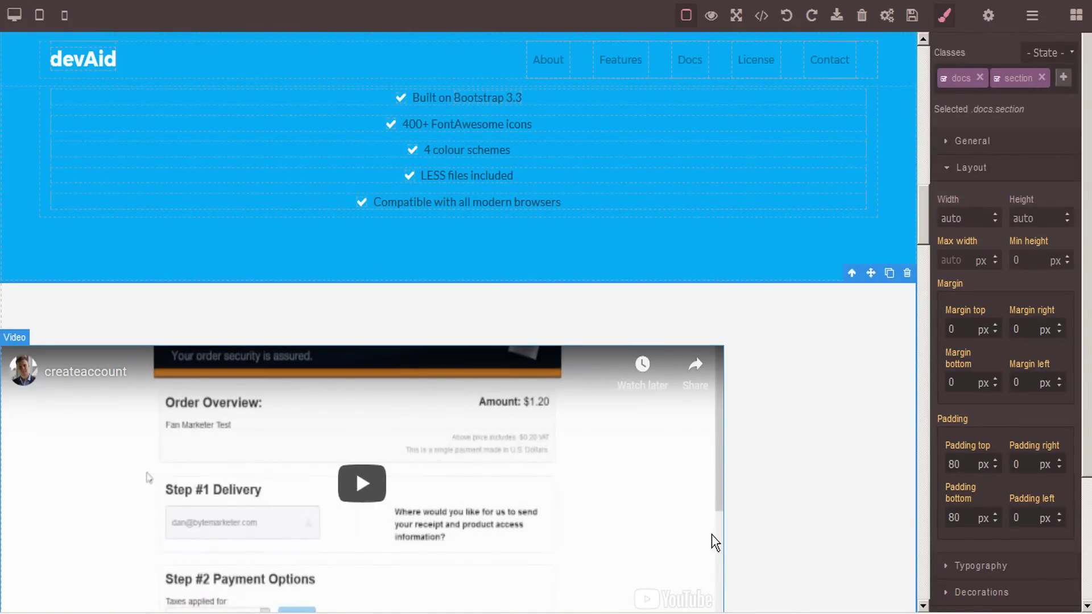
left_click(658, 515)
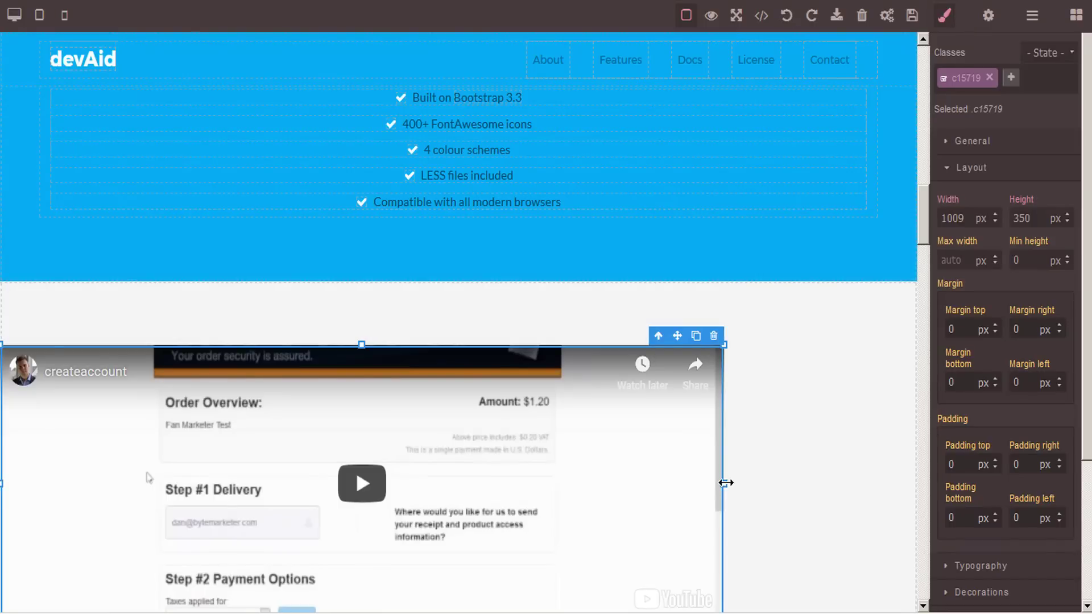
left_click_drag(741, 485, 915, 484)
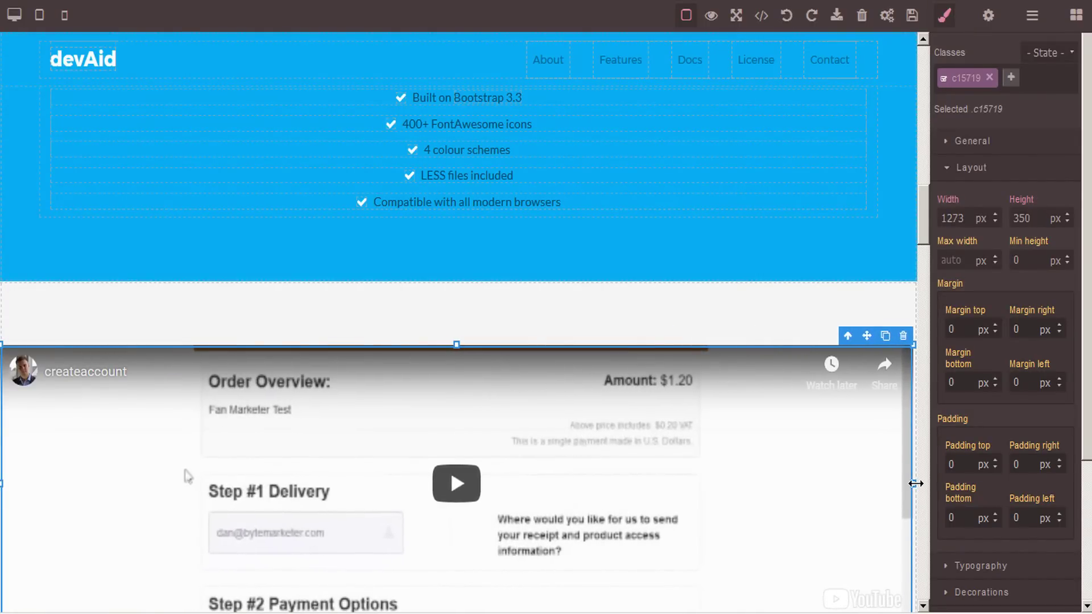
scroll(769, 453, "down", 3)
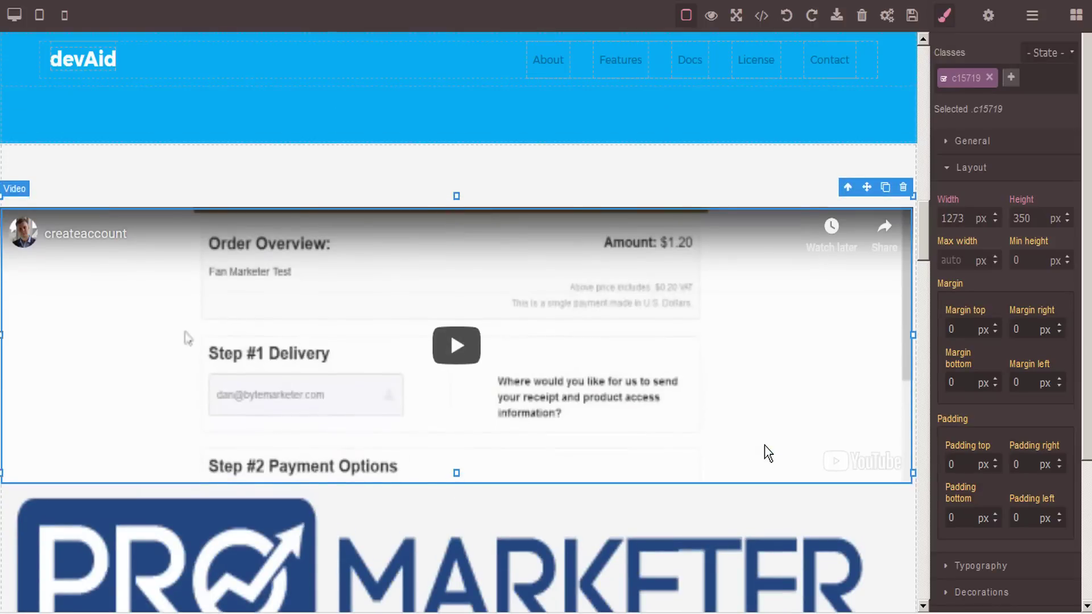
scroll(768, 454, "up", 3)
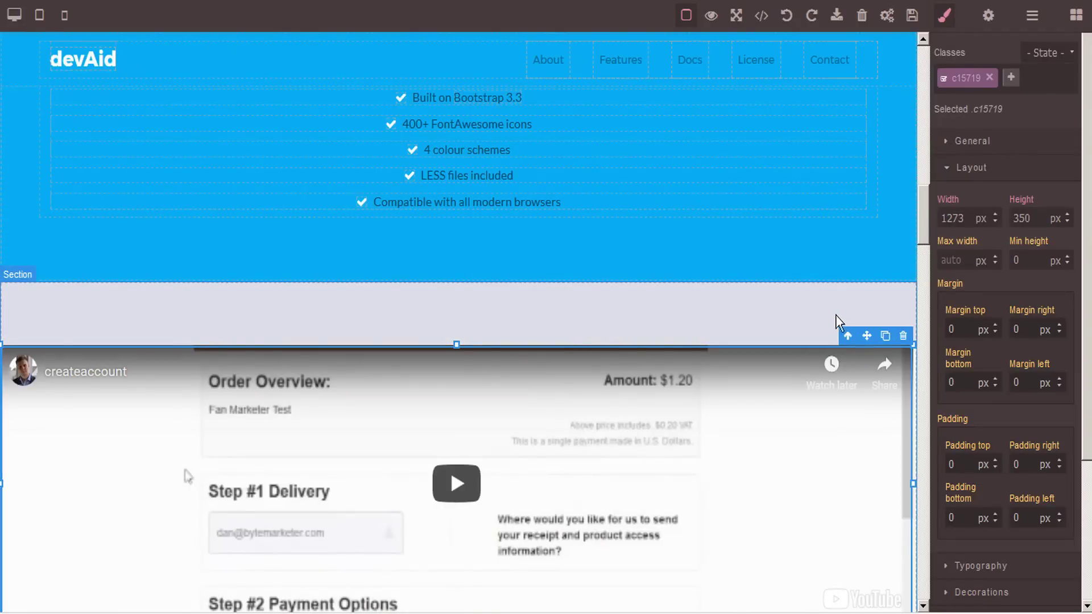
- Insert a Map block directly above the video and select it
left_click(1076, 15)
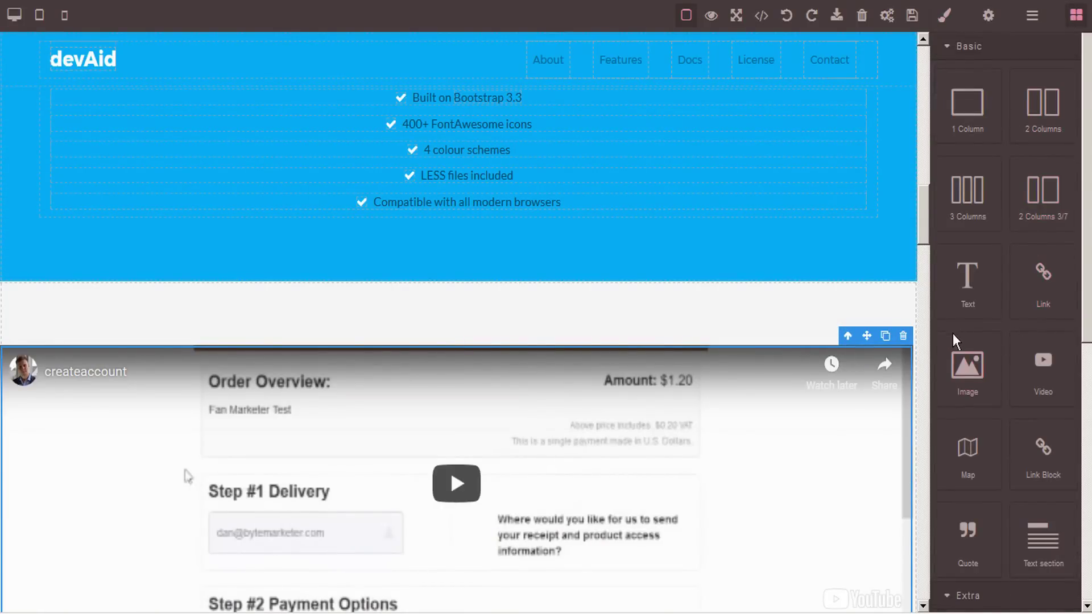
left_click_drag(967, 461, 566, 325)
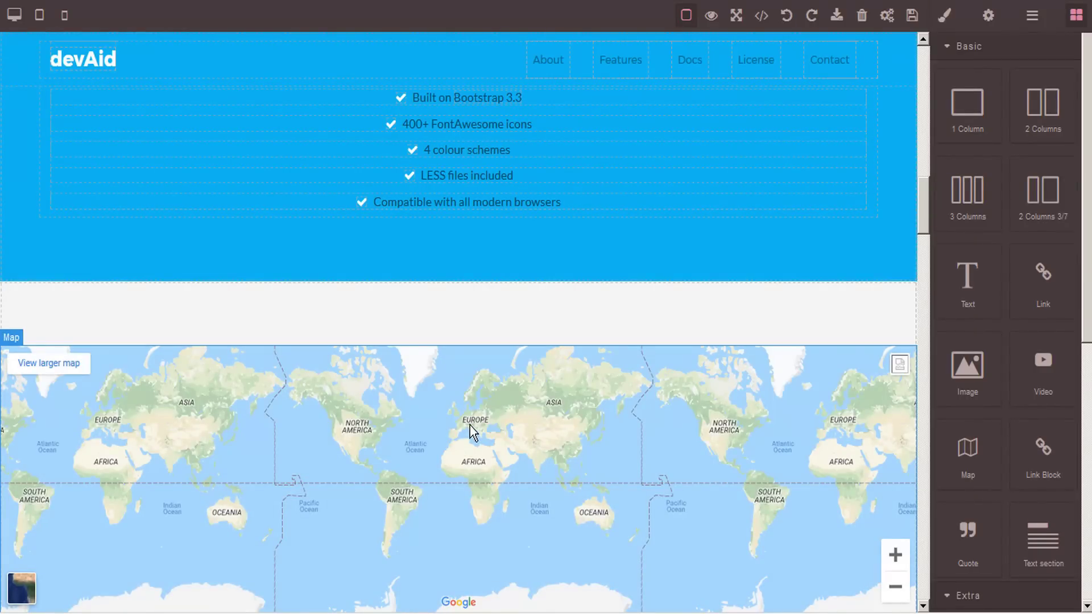
scroll(469, 425, "down", 2)
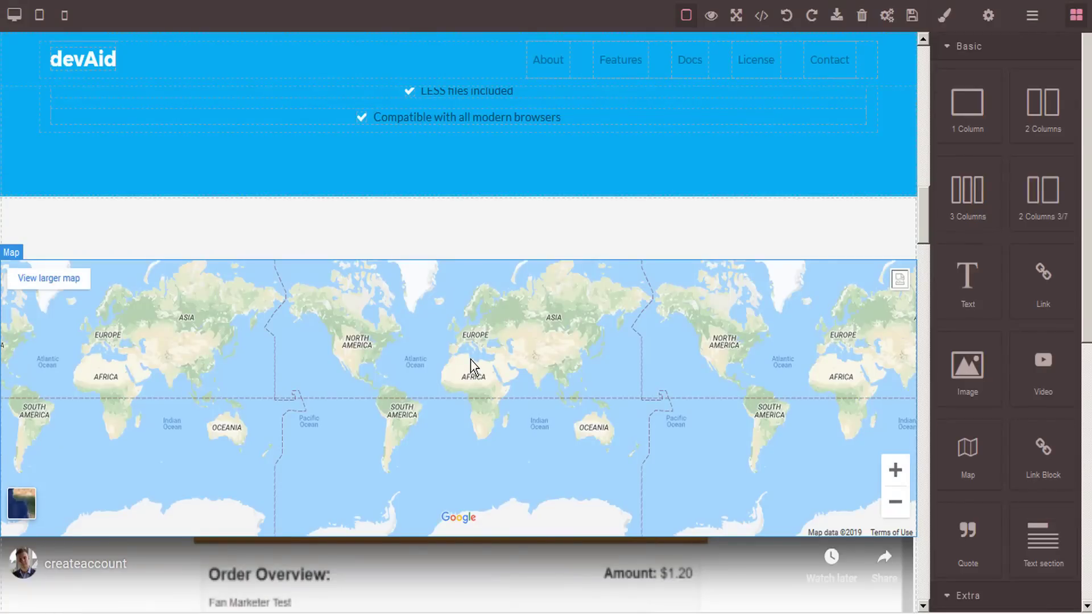
left_click(470, 360)
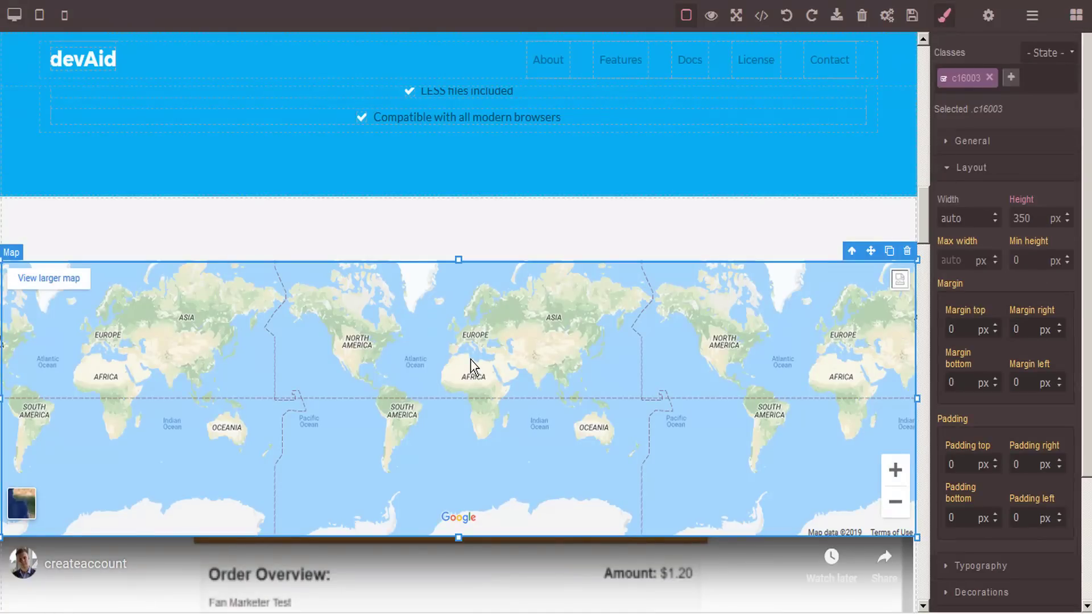
- Set the map's address to 10001, zoom it in to the New York area and switch the map type to Satellite
left_click(988, 17)
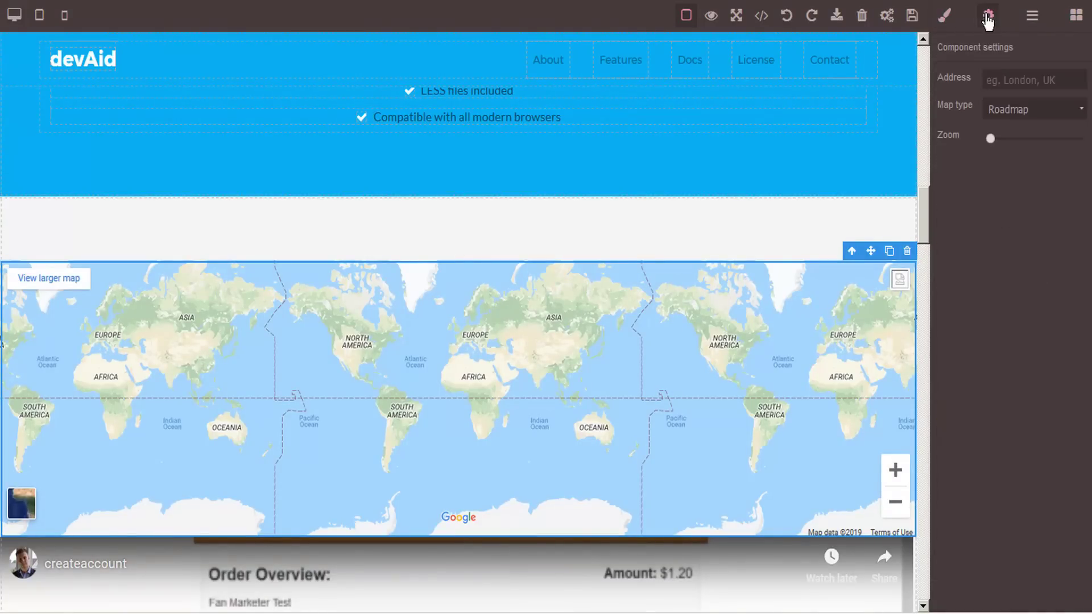
left_click(1008, 80)
type("10001")
left_click(1015, 117)
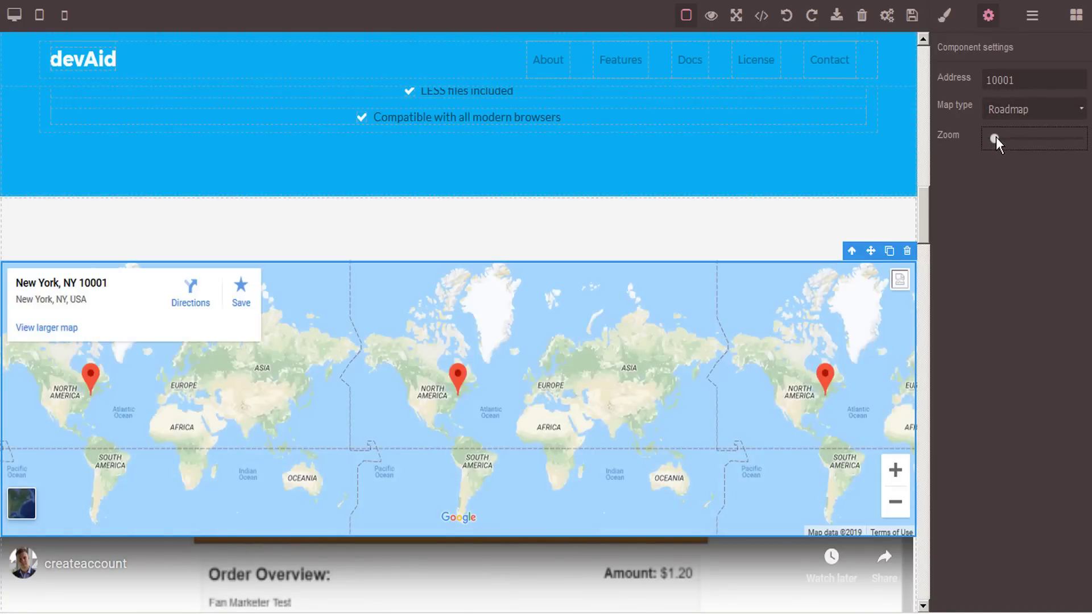
left_click_drag(993, 140, 1032, 147)
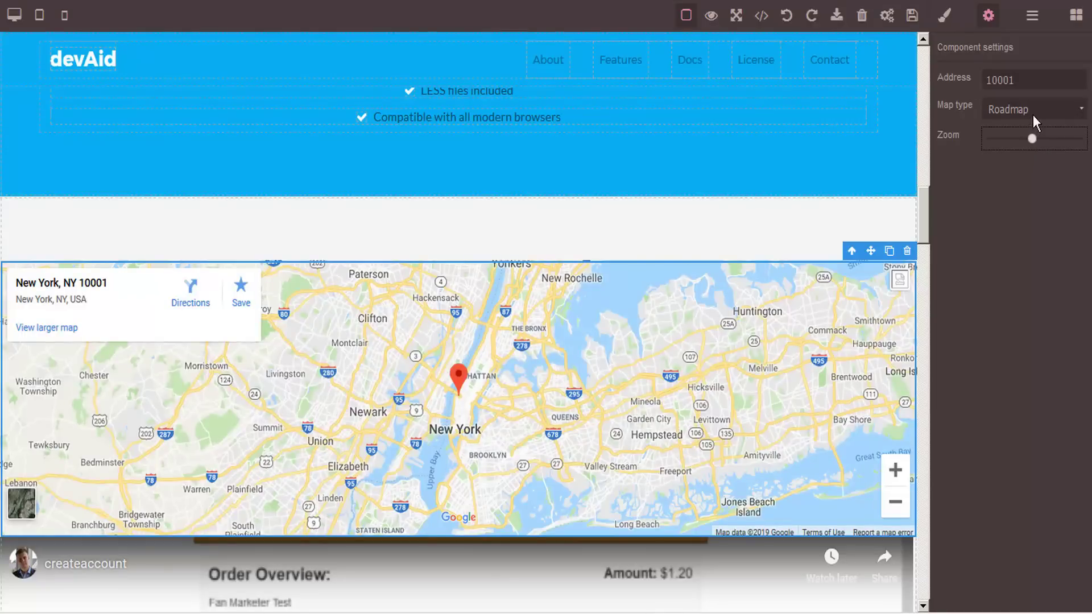
left_click(1032, 114)
left_click(1033, 149)
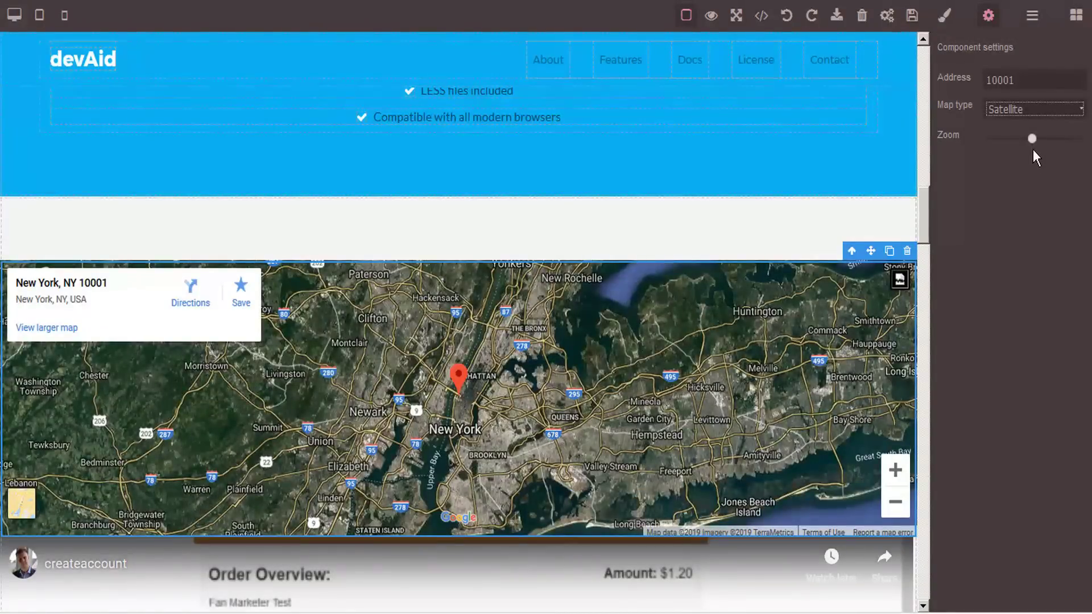
- Insert a Link Block above the satellite map and select it
left_click(1076, 25)
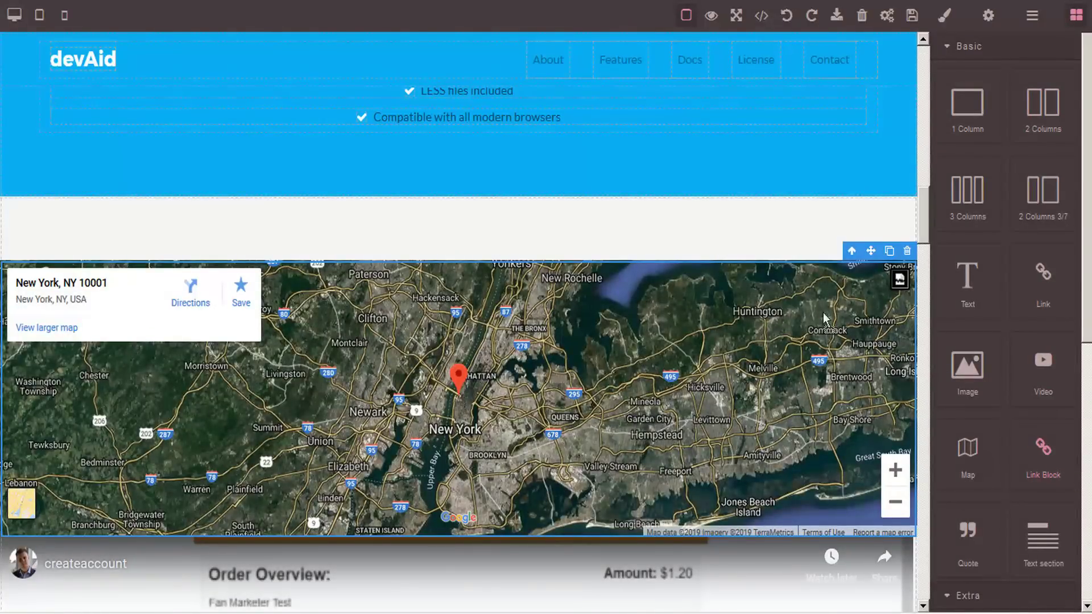
left_click_drag(1051, 455, 378, 227)
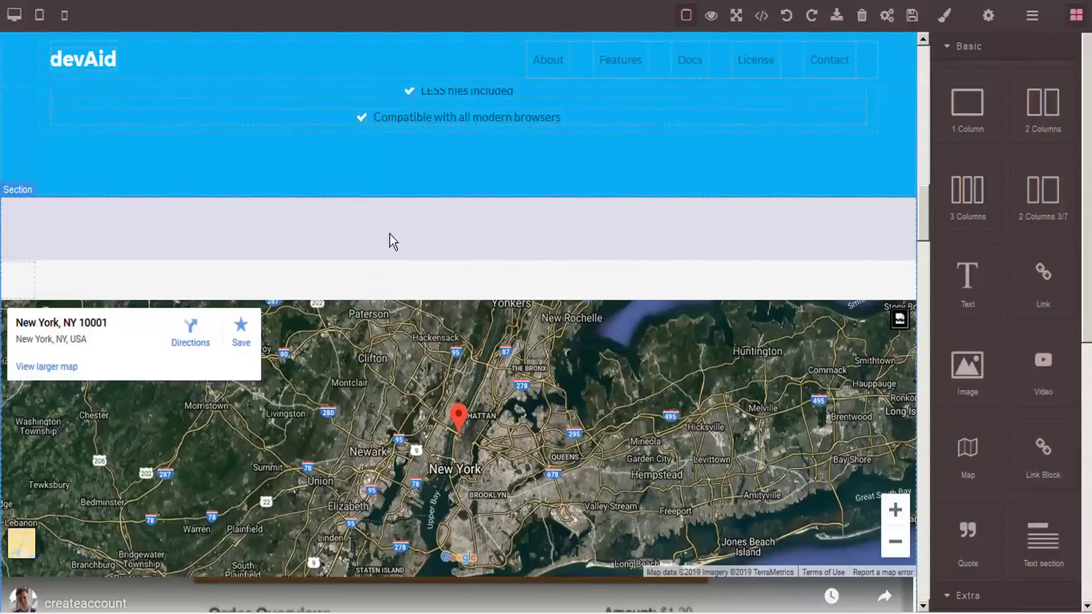
left_click(23, 276)
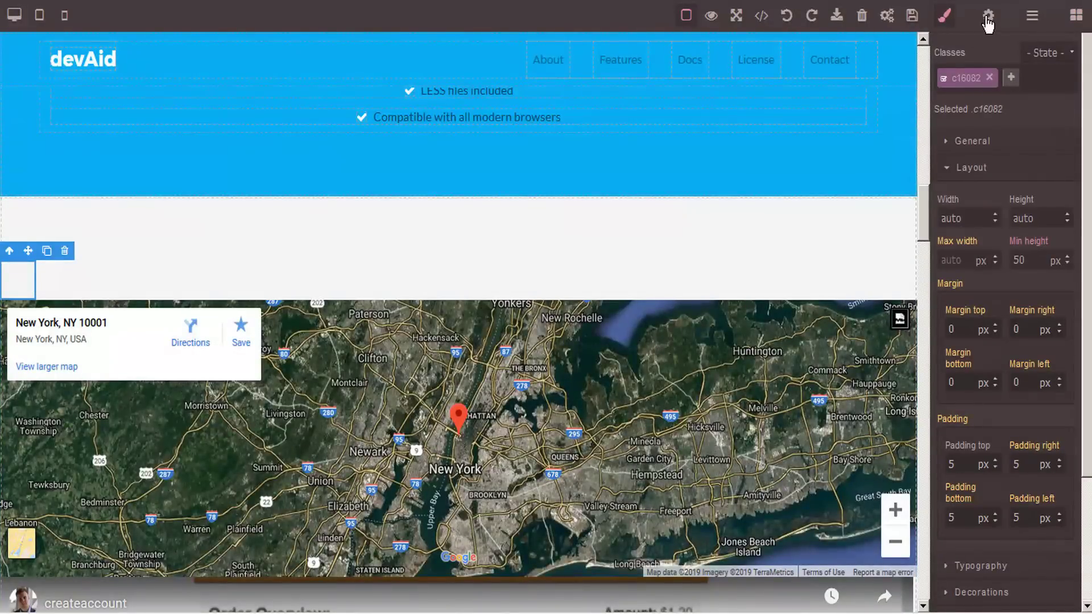
left_click(987, 17)
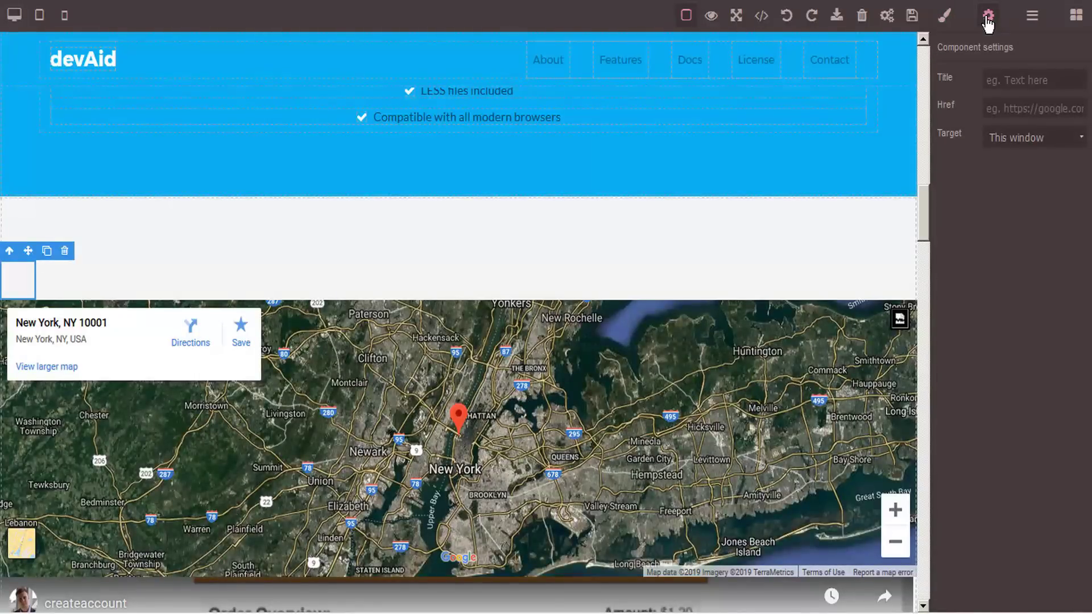
left_click(1011, 110)
type("http://goog")
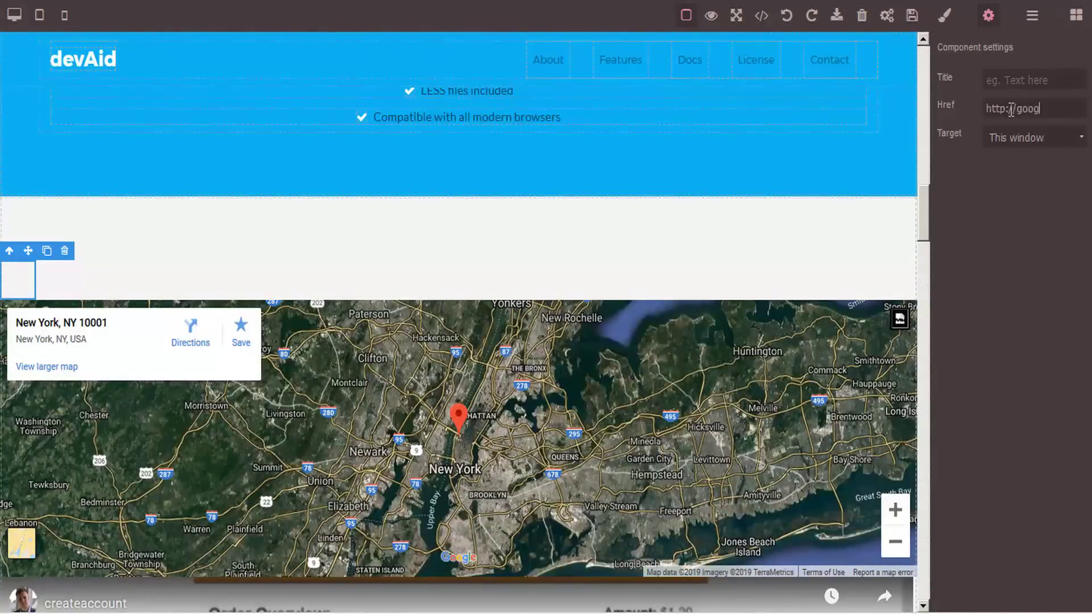
type("le.")
type("c0m")
key("BackSpace")
key("BackSpace")
type("om")
left_click(1022, 138)
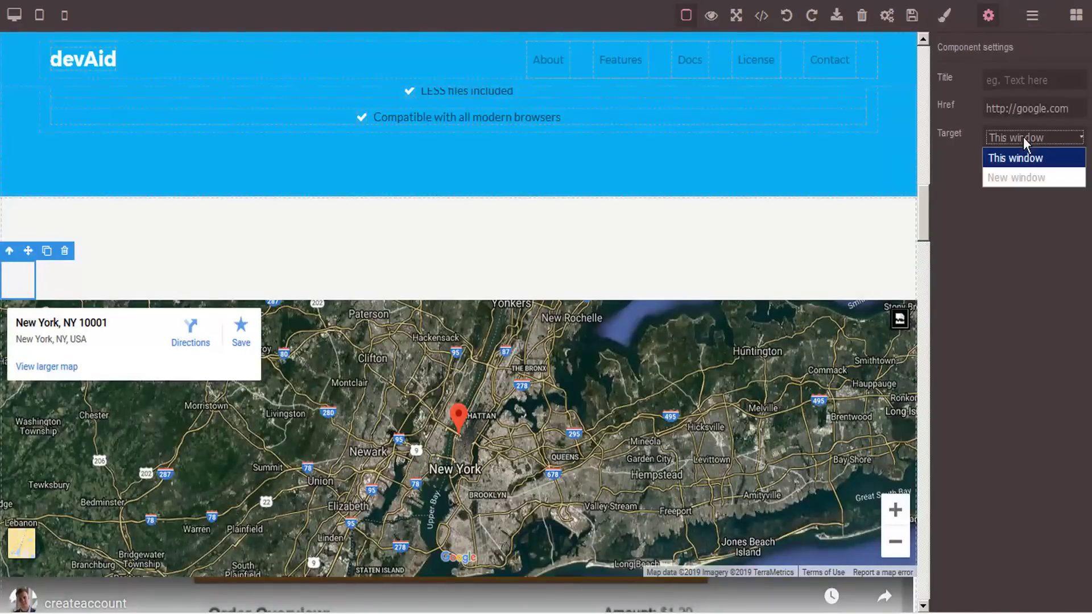
left_click(1026, 176)
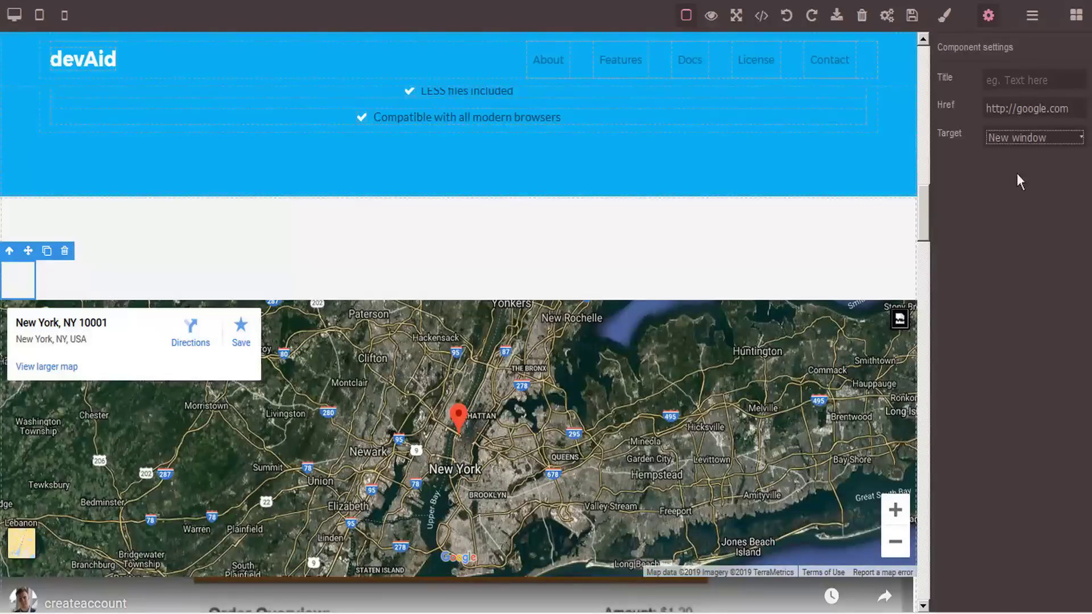
- Insert a Quote block between the link block and the map
left_click(1076, 17)
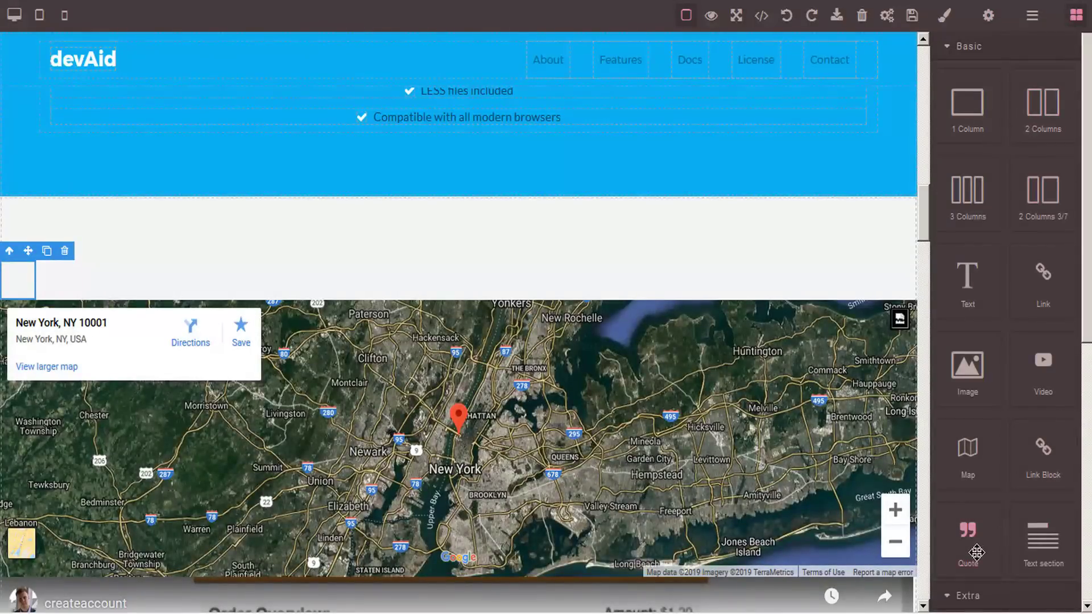
left_click_drag(976, 554, 419, 216)
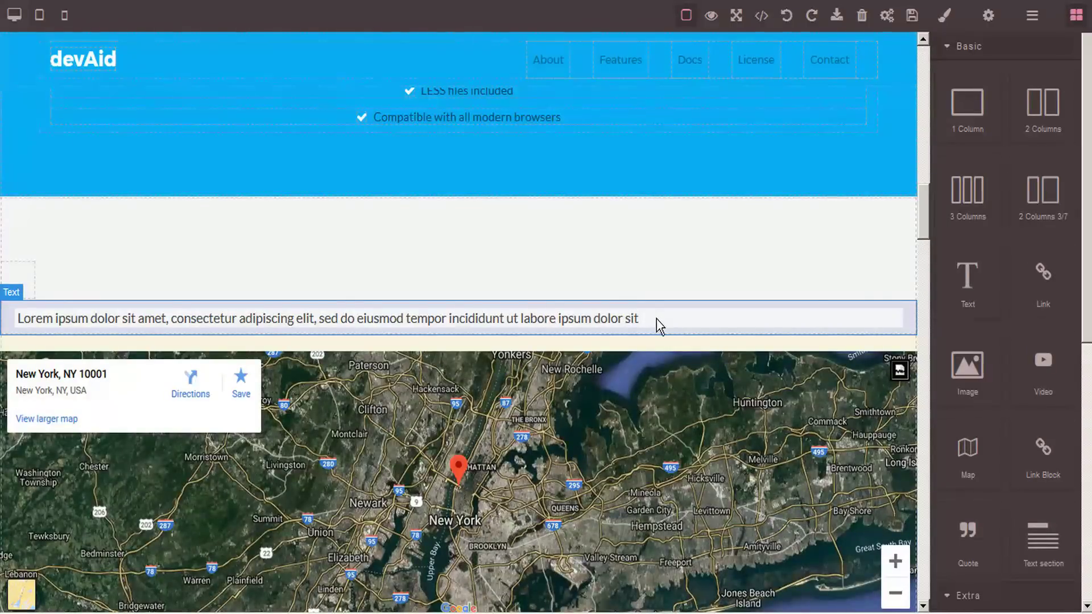
- Insert a Text section block directly above the quote
left_click(658, 326)
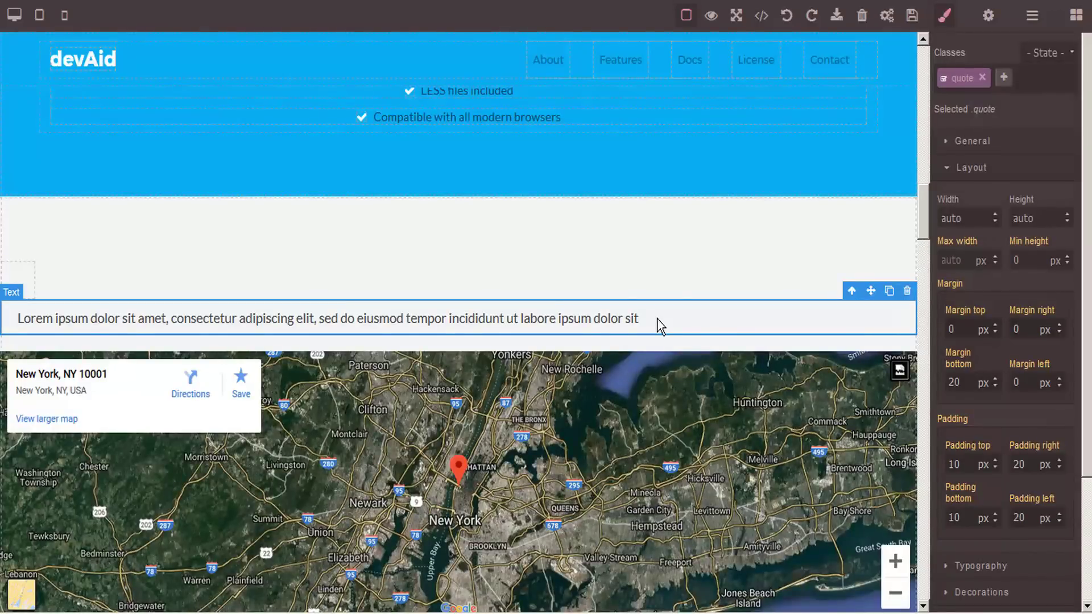
left_click(1077, 19)
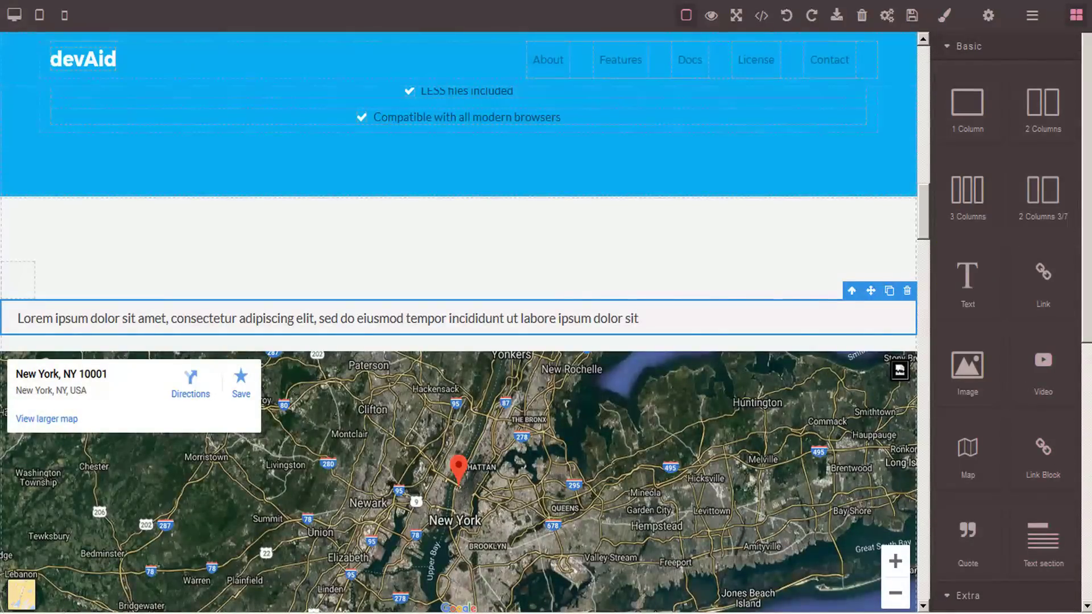
scroll(1005, 321, "down", 8)
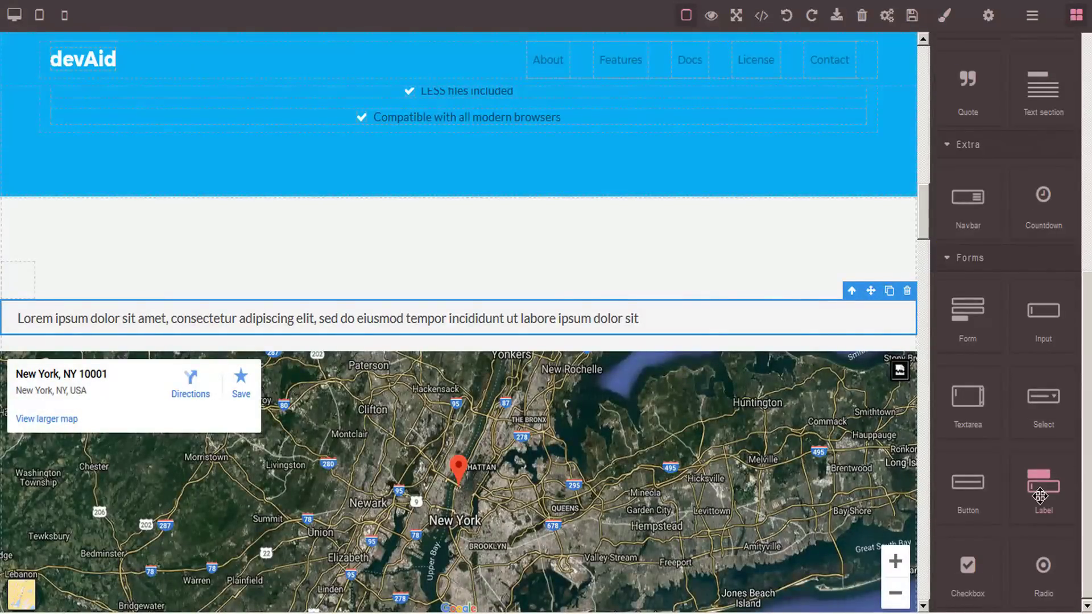
scroll(1048, 500, "up", 3)
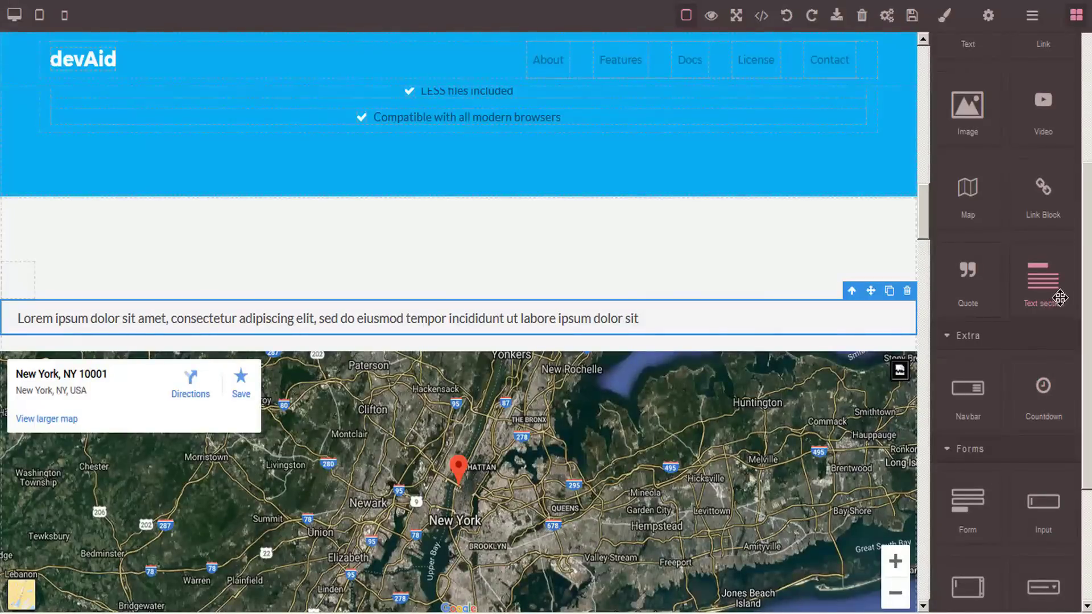
left_click_drag(1059, 297, 636, 282)
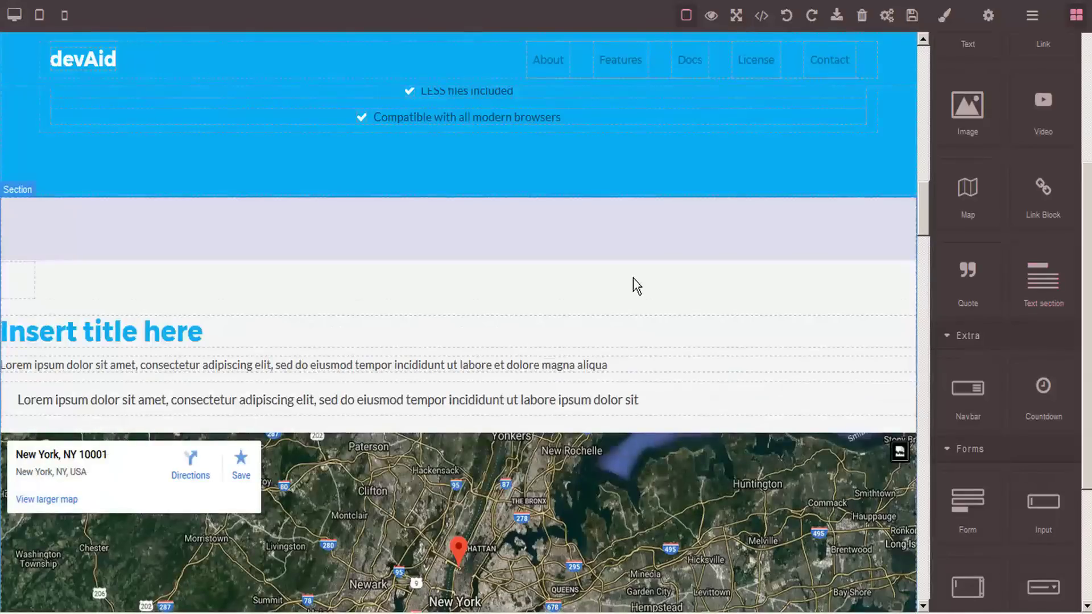
- Replace the text section's title with "SEO Internet Marketing Professionals" and select the paragraph text beneath it
left_click(65, 333)
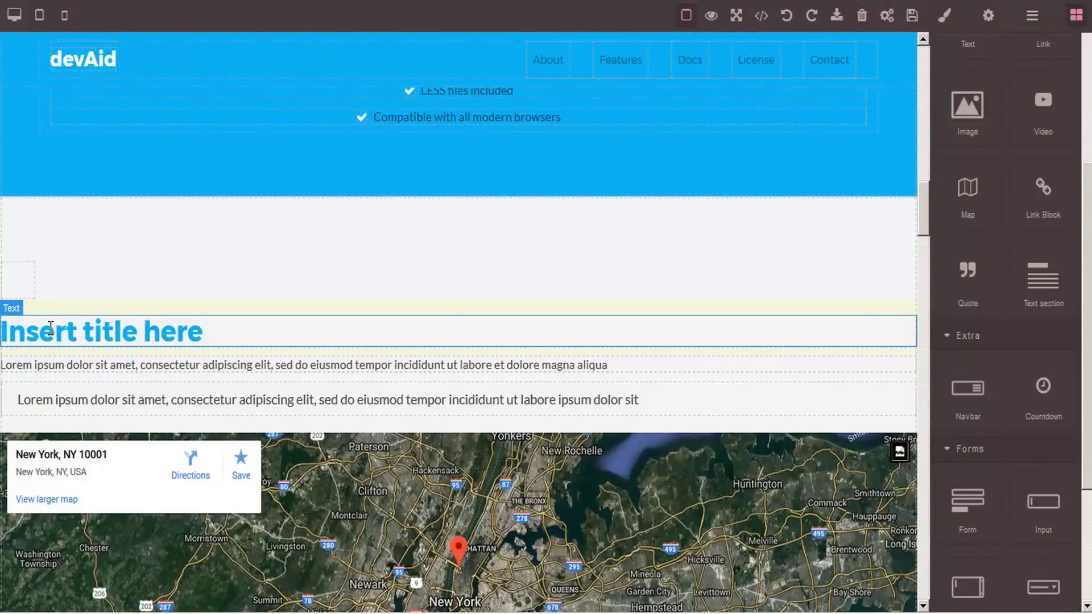
left_click(173, 330)
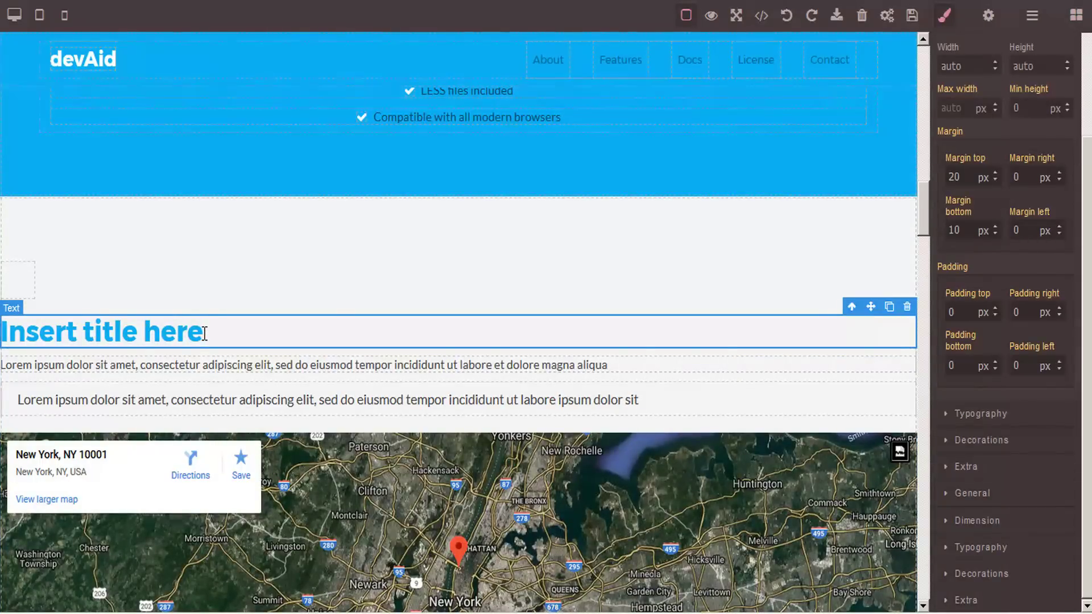
left_click_drag(203, 332, 3, 333)
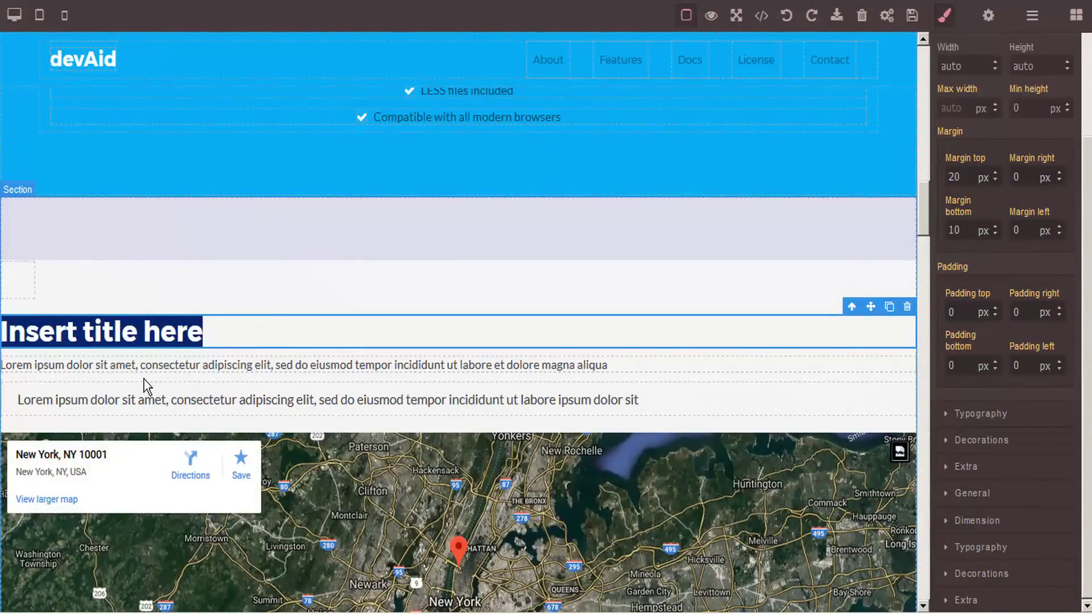
double_click(155, 330)
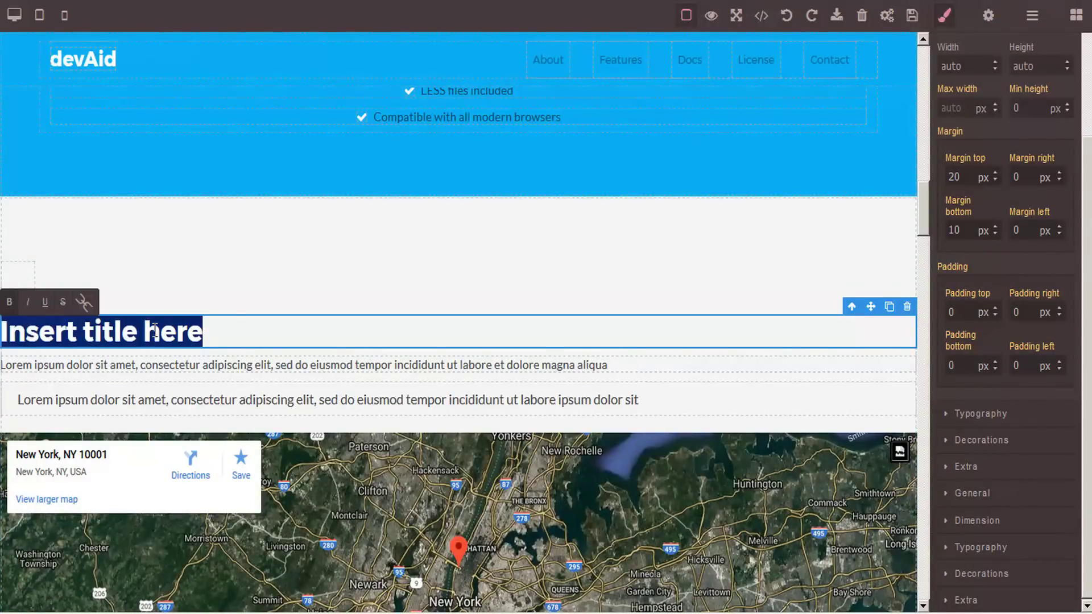
type("SEO")
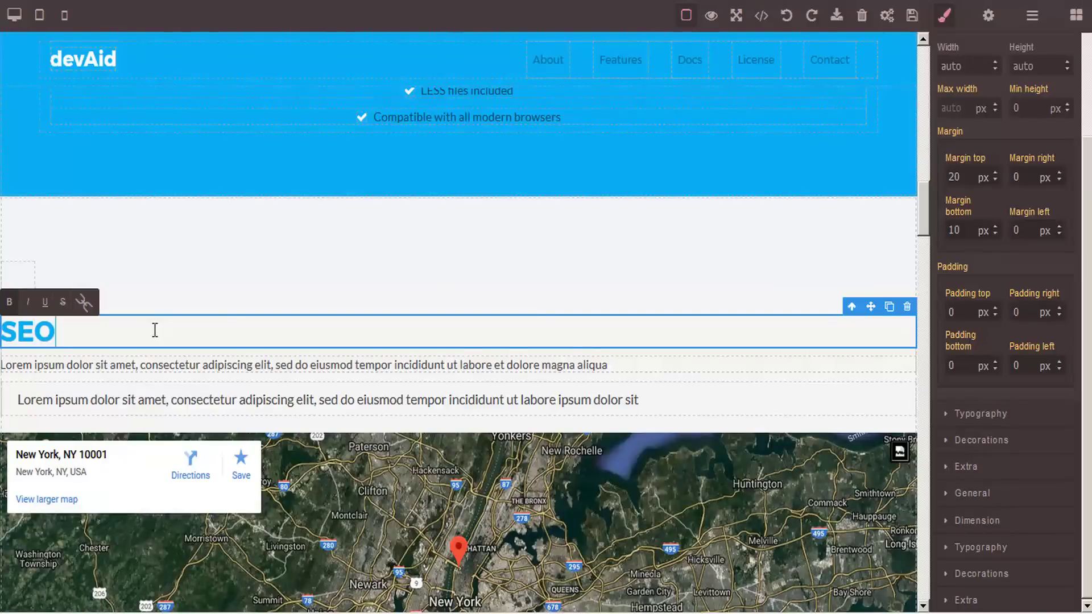
type(" In")
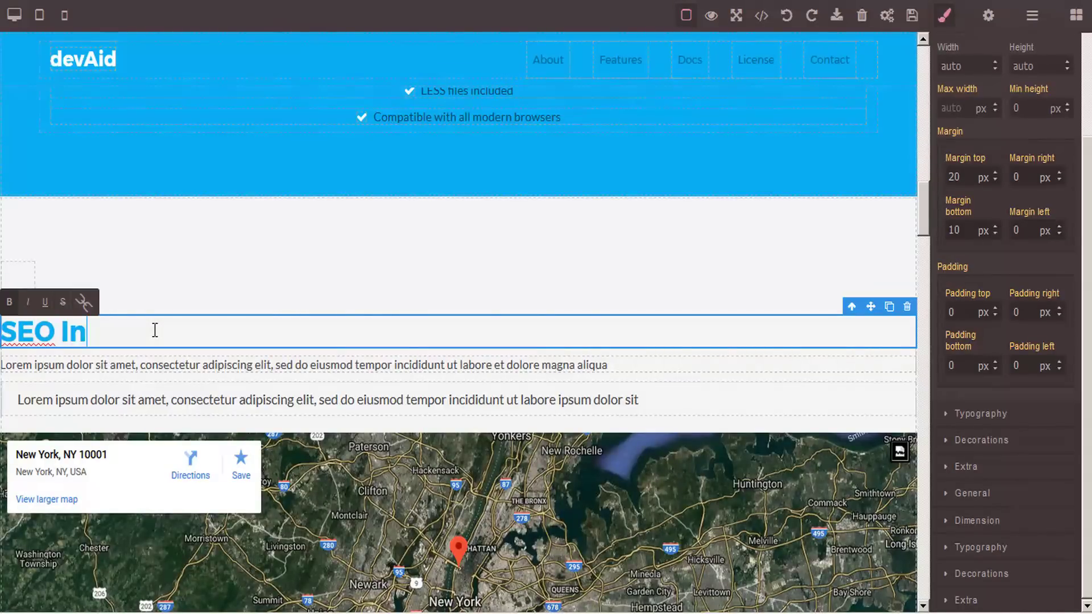
type("ternet")
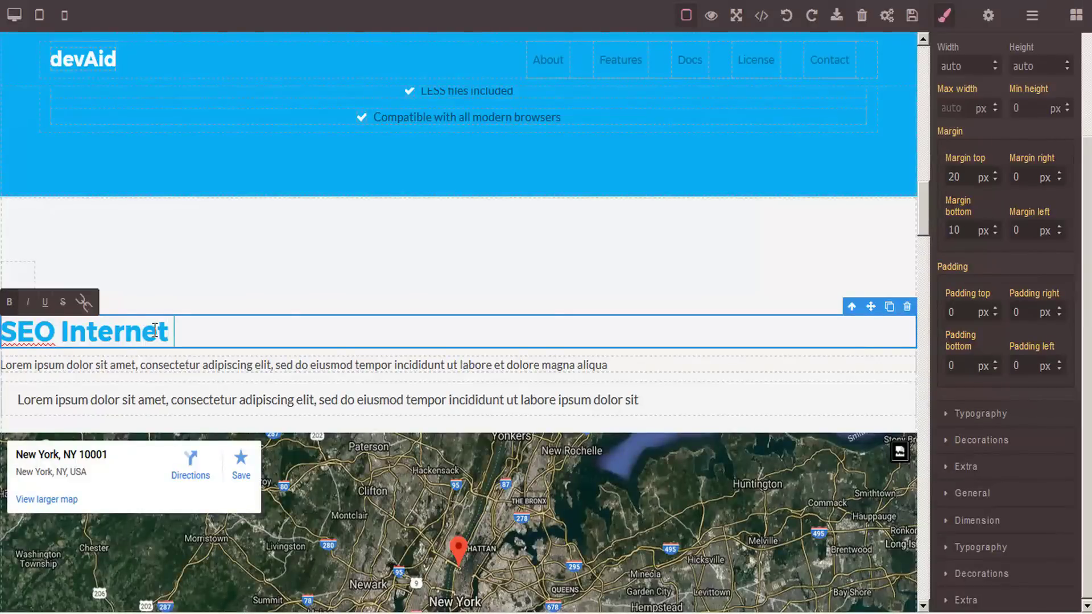
type(" Marketing Pr")
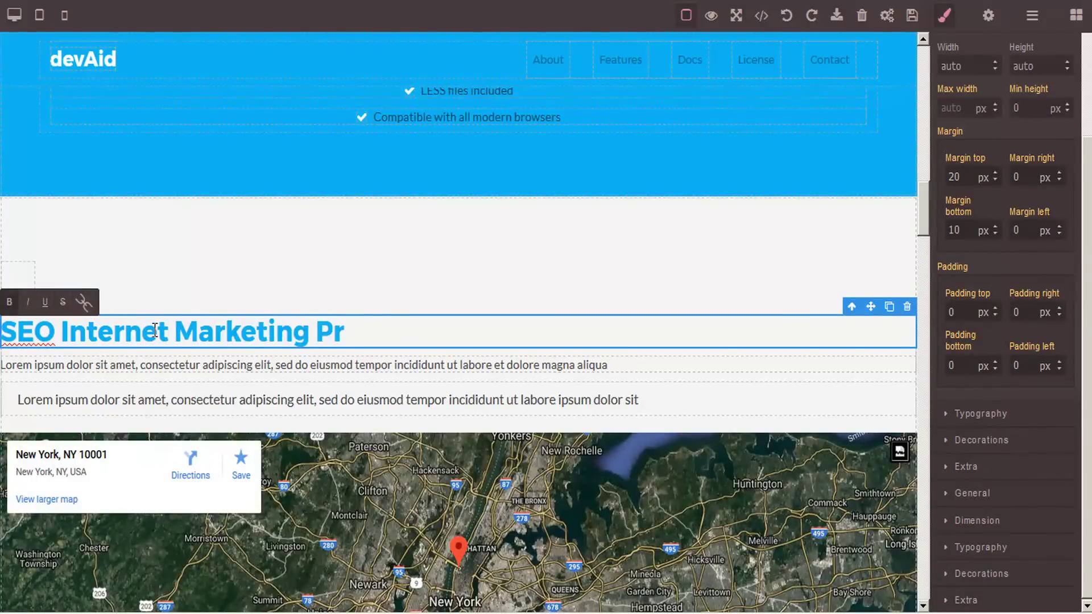
type("ofessionals")
left_click(615, 365)
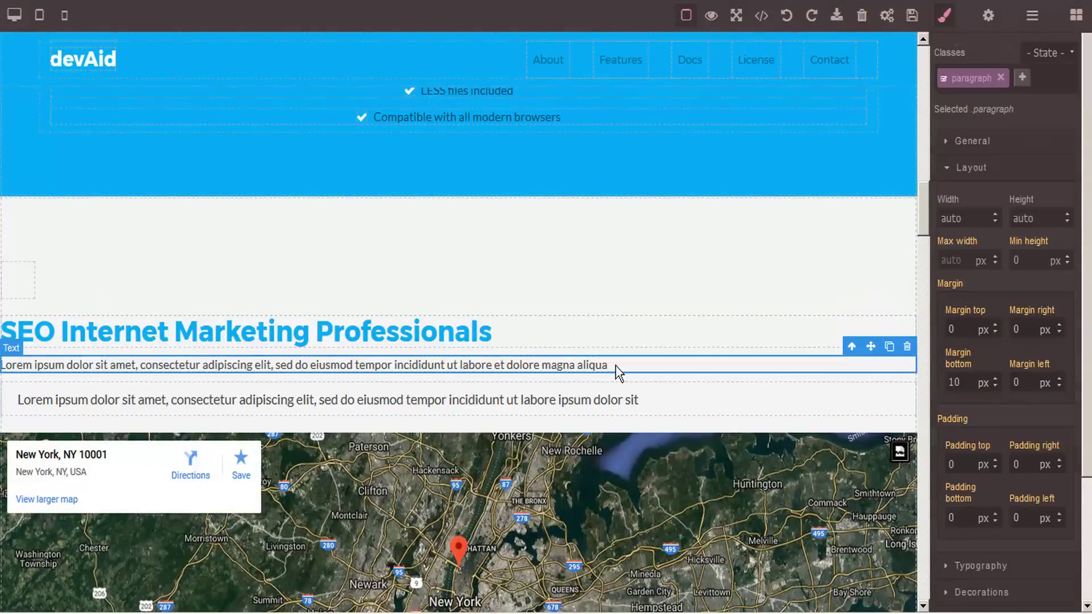
triple_click(216, 364)
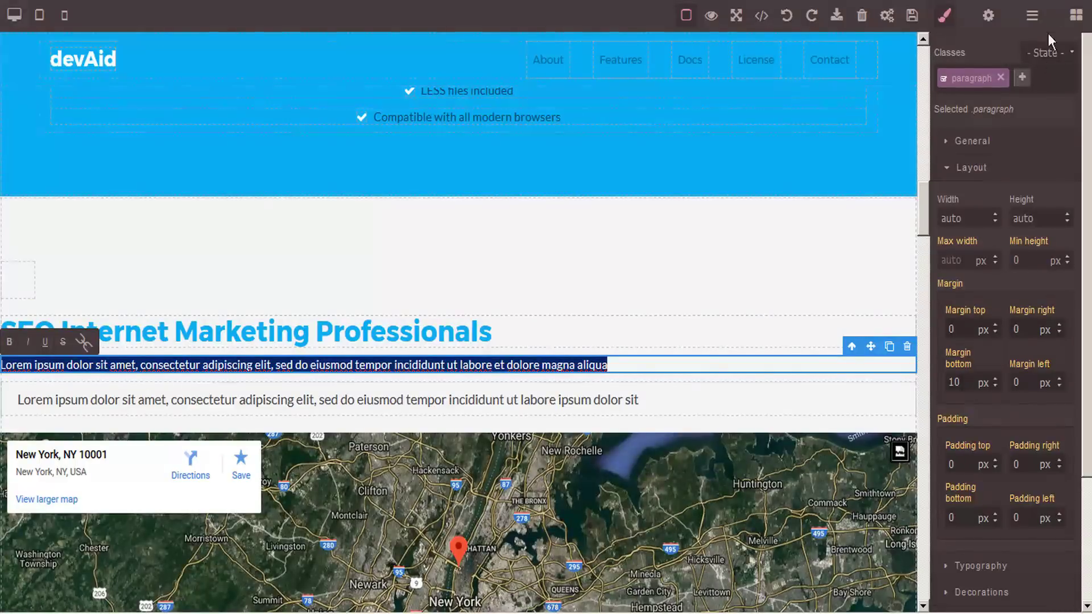
- Collapse the Basic block category and insert a Navbar above the text section
left_click(1075, 16)
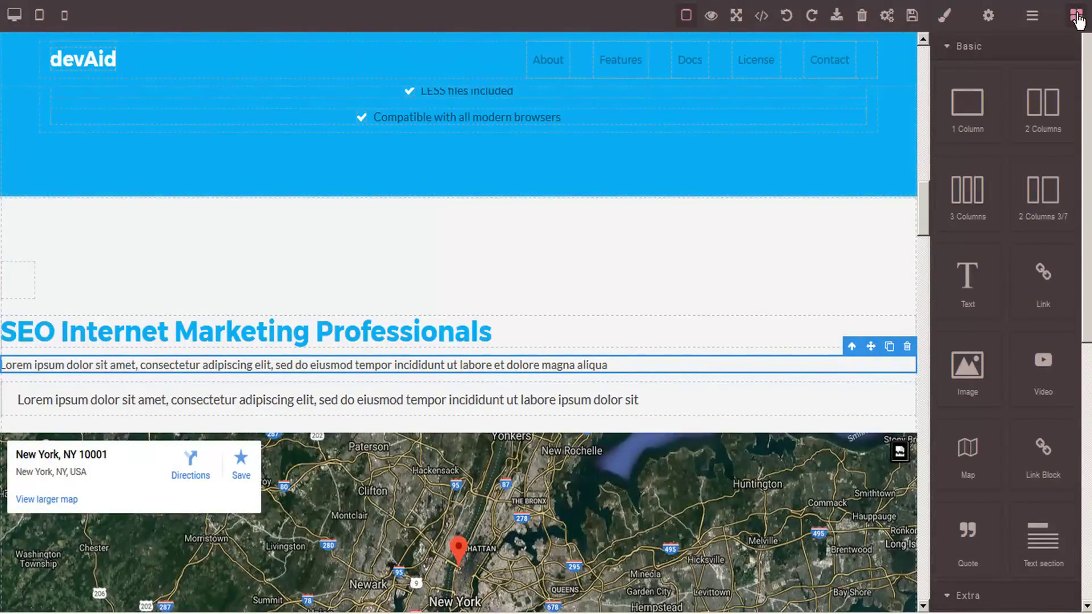
left_click(946, 51)
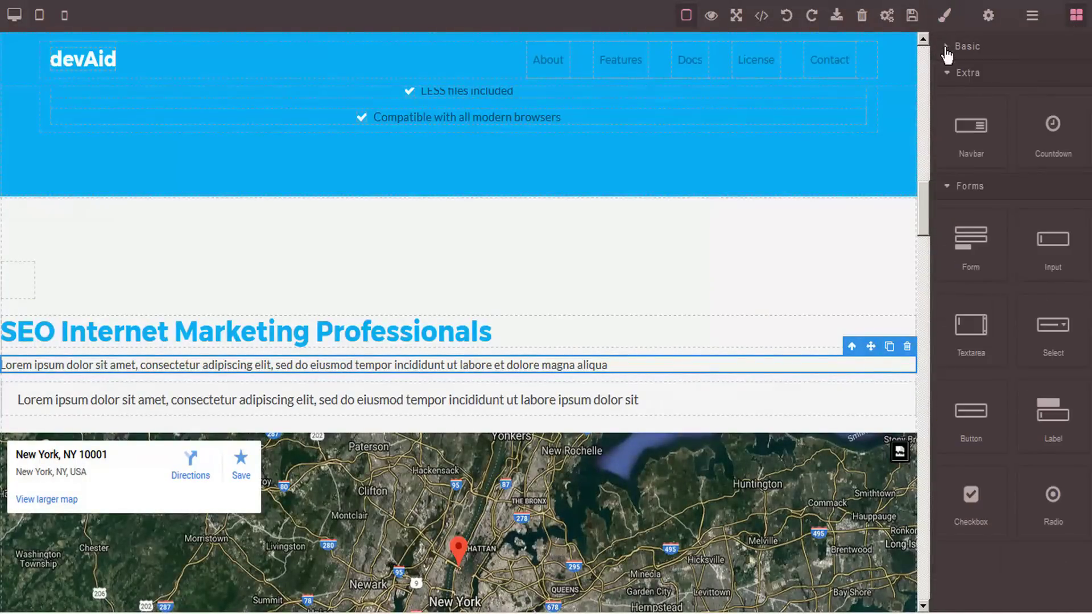
left_click_drag(982, 146, 449, 261)
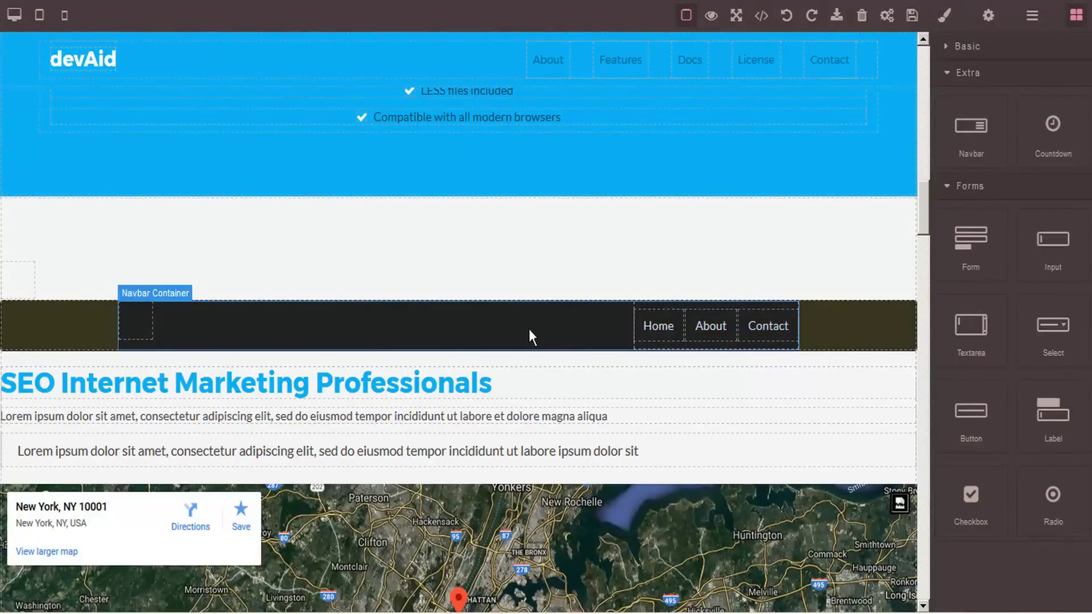
- Examine the component settings of the navbar container and its Contact link, including the available link targets
left_click(551, 333)
left_click(988, 22)
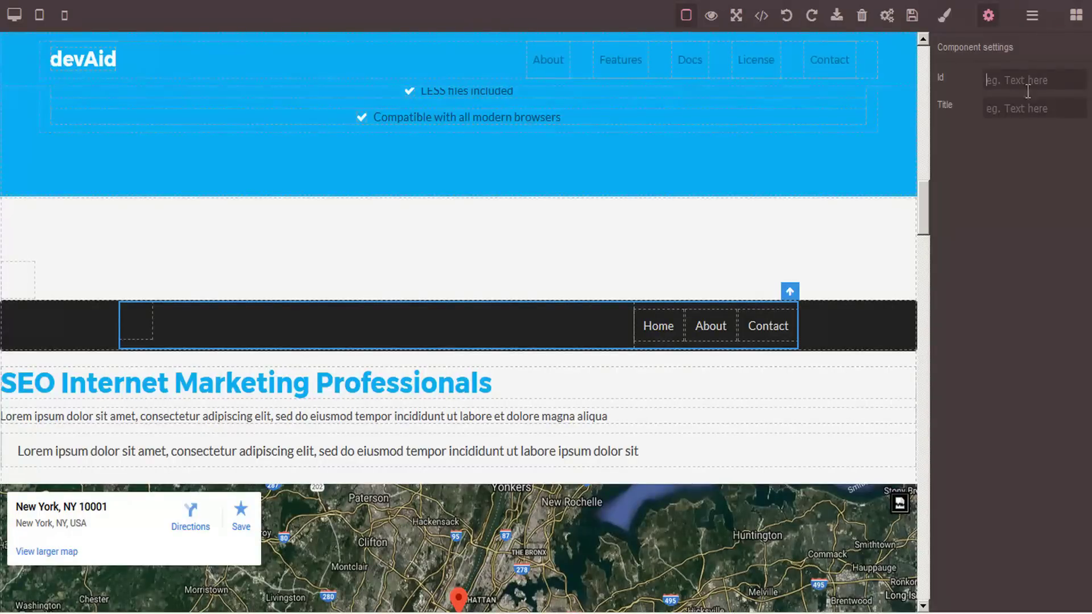
left_click(766, 328)
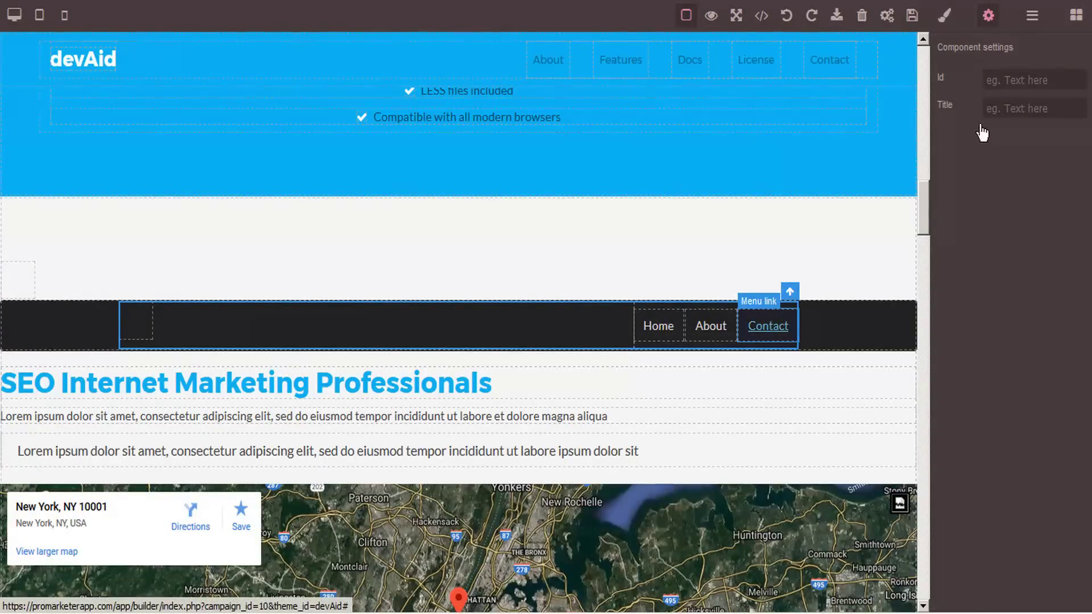
left_click(988, 18)
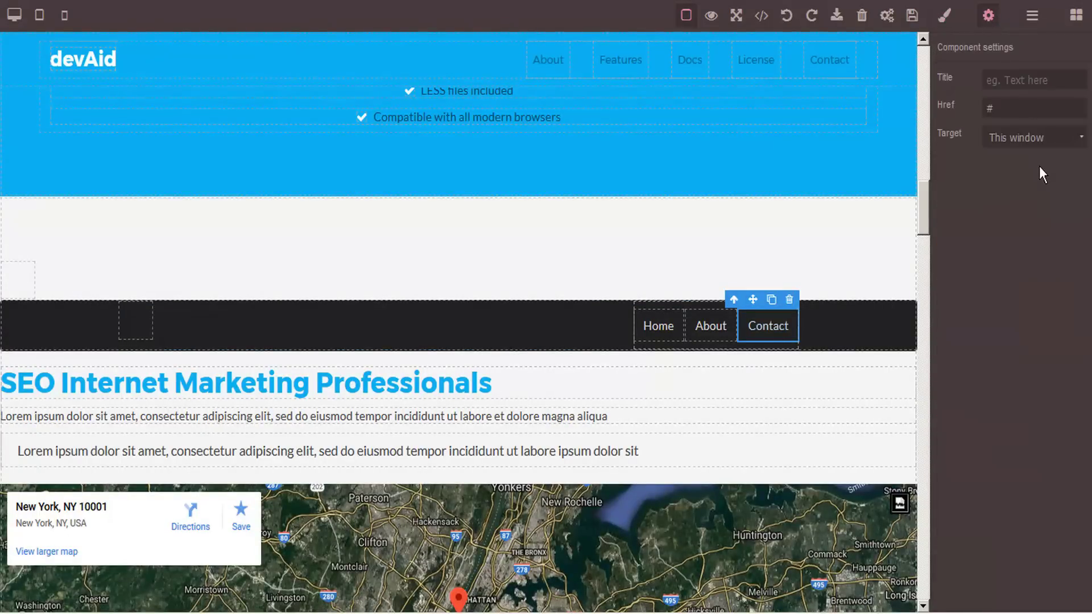
left_click(1074, 140)
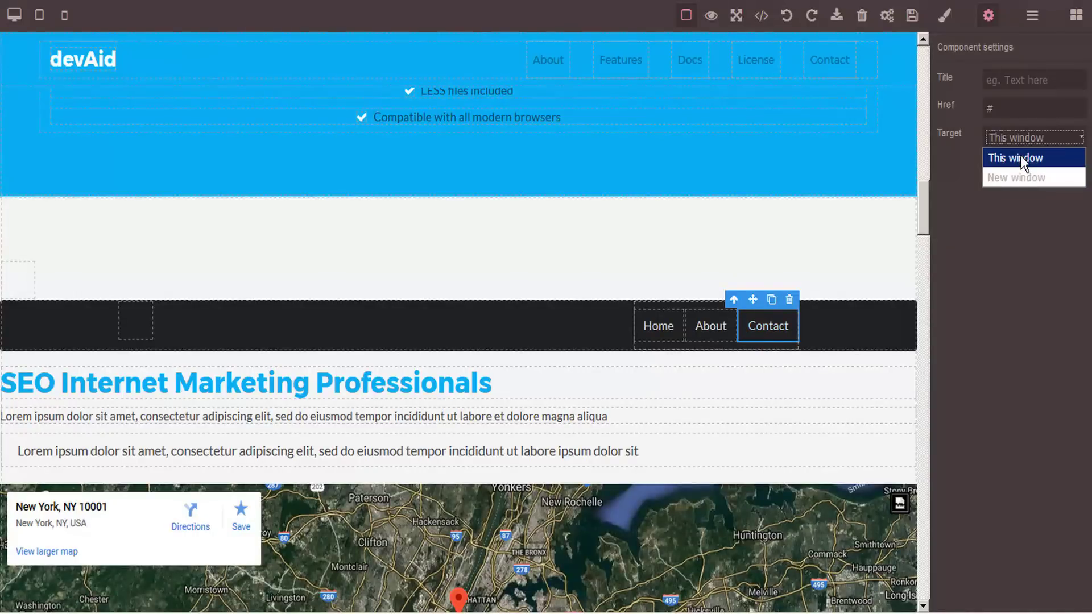
left_click(1025, 139)
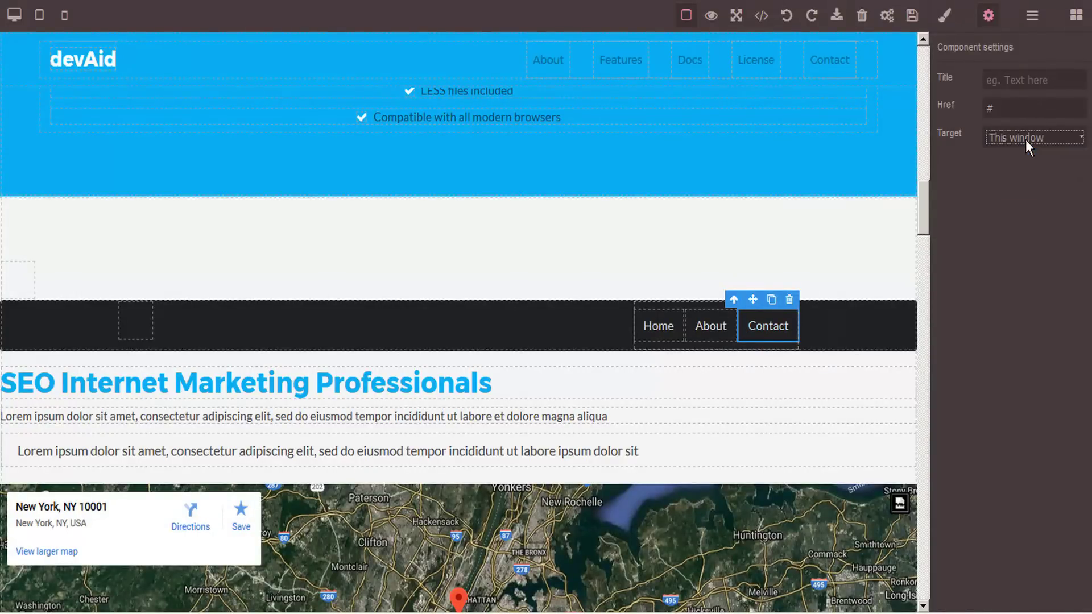
- Insert a Countdown block above the navbar and open its component settings
left_click(1077, 16)
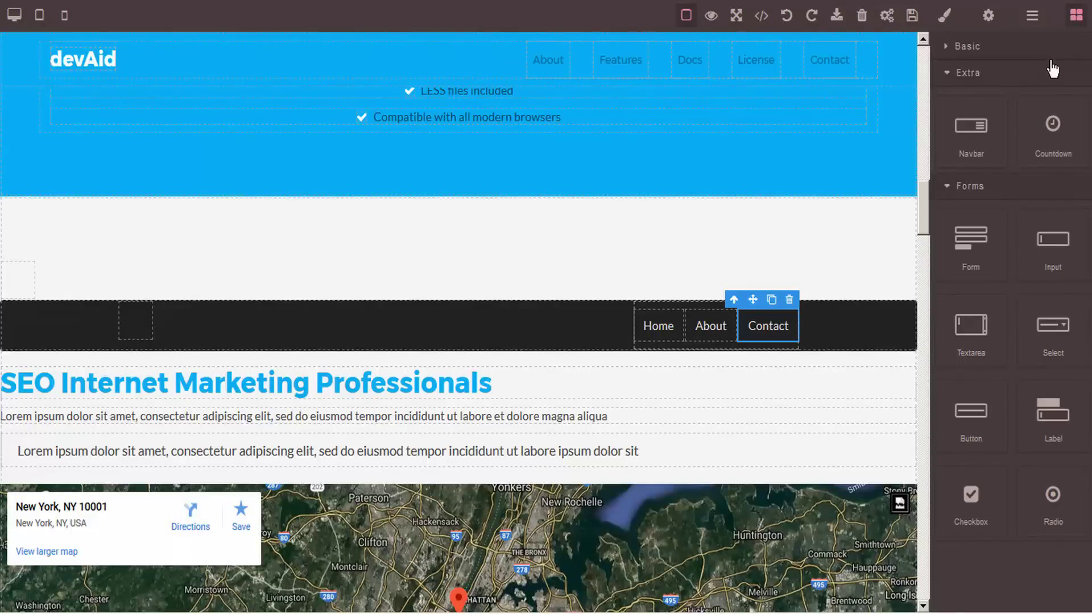
left_click_drag(1056, 139, 542, 243)
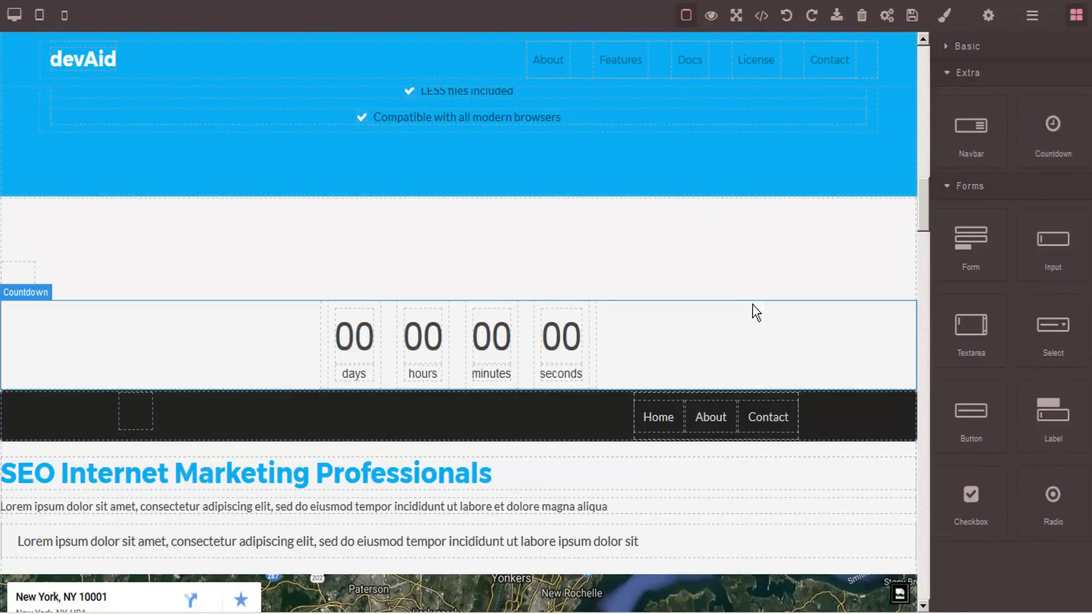
left_click(264, 344)
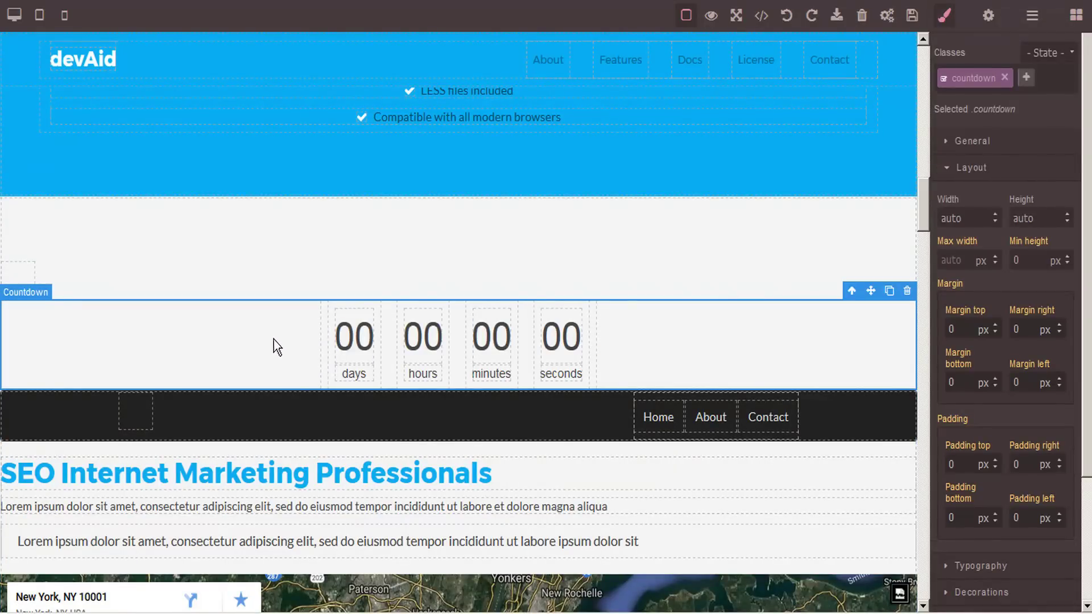
left_click(987, 17)
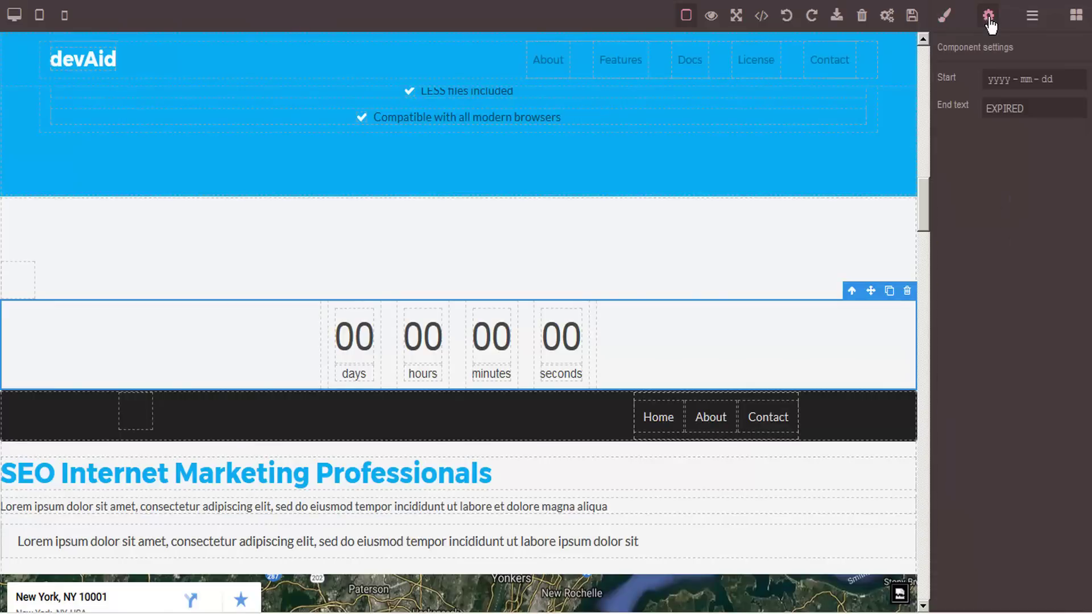
- Set the countdown's start date to 2019-06-30 and its end text to "Too Late!"
left_click(1060, 80)
type("20190630")
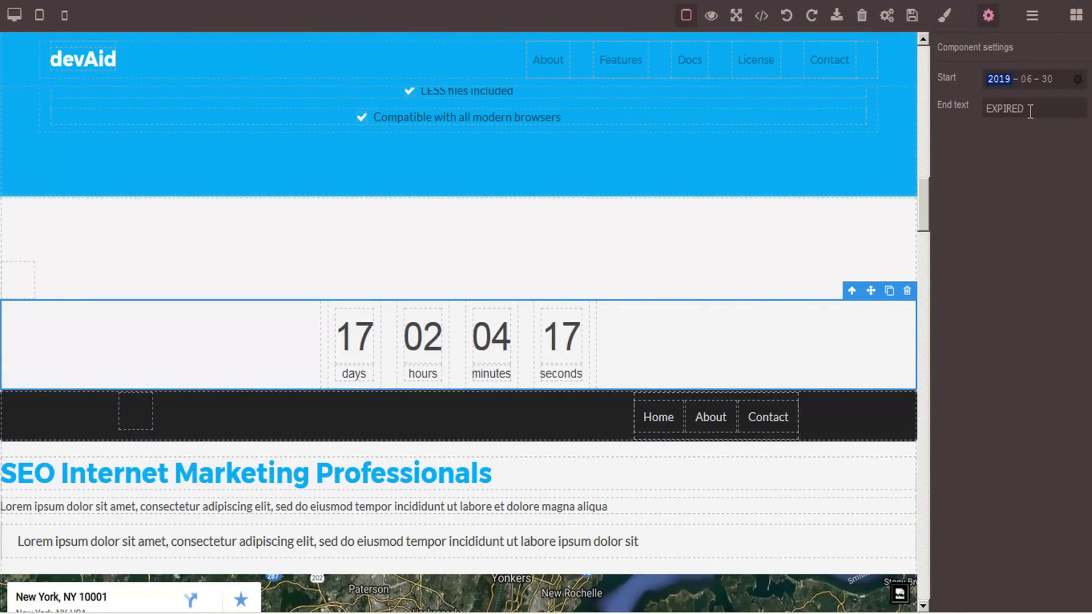
left_click_drag(1027, 110, 969, 110)
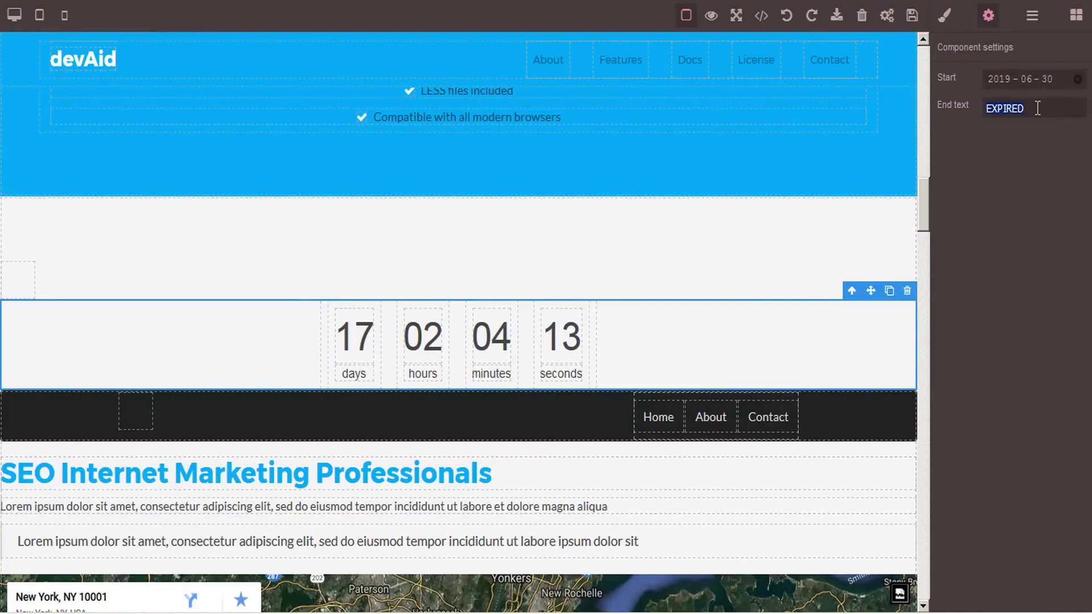
type("Too")
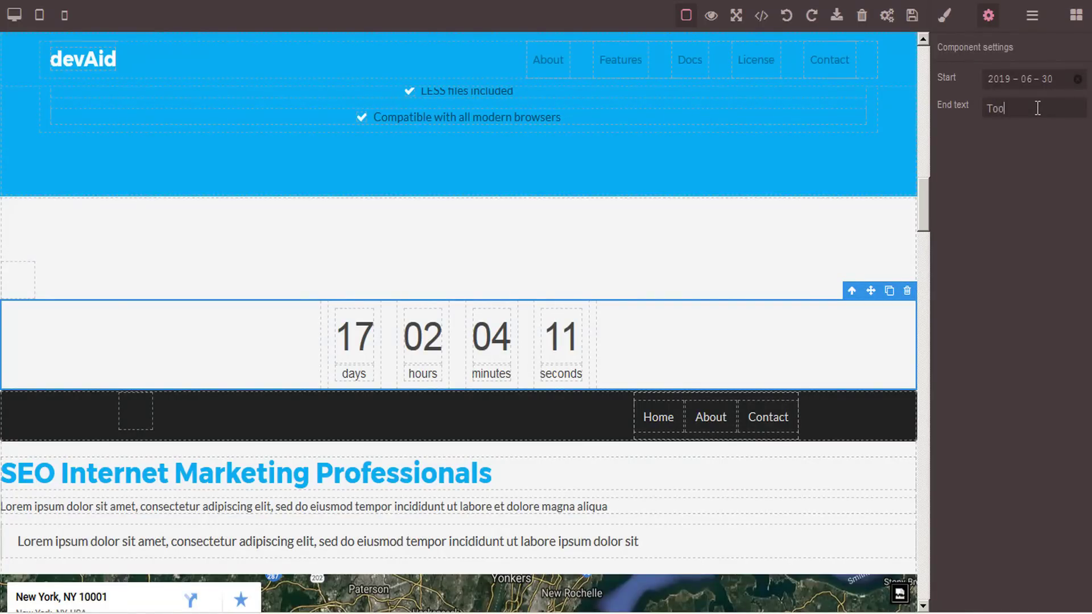
type(" Late!")
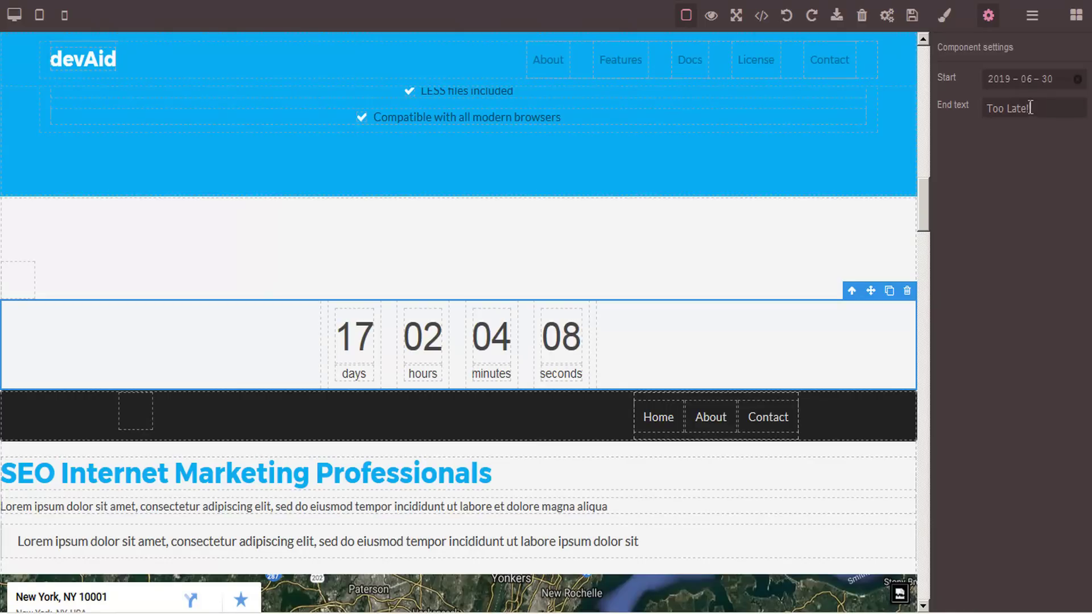
- Set the countdown's start date to 2019-06-11 and its end text to "Not Too Late! Just an extra $"
left_click(1067, 79)
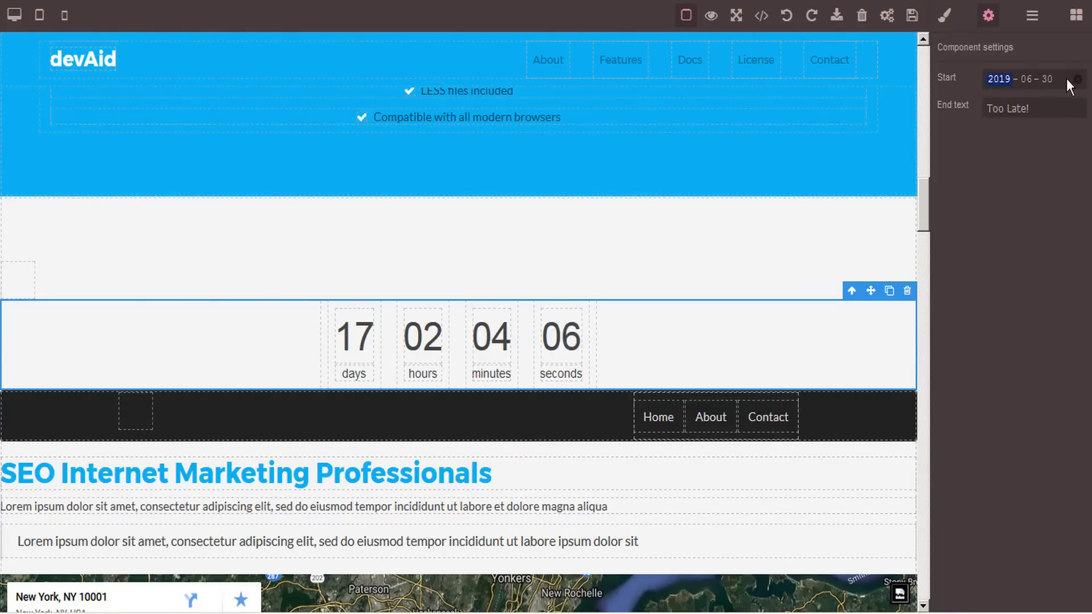
left_click(953, 216)
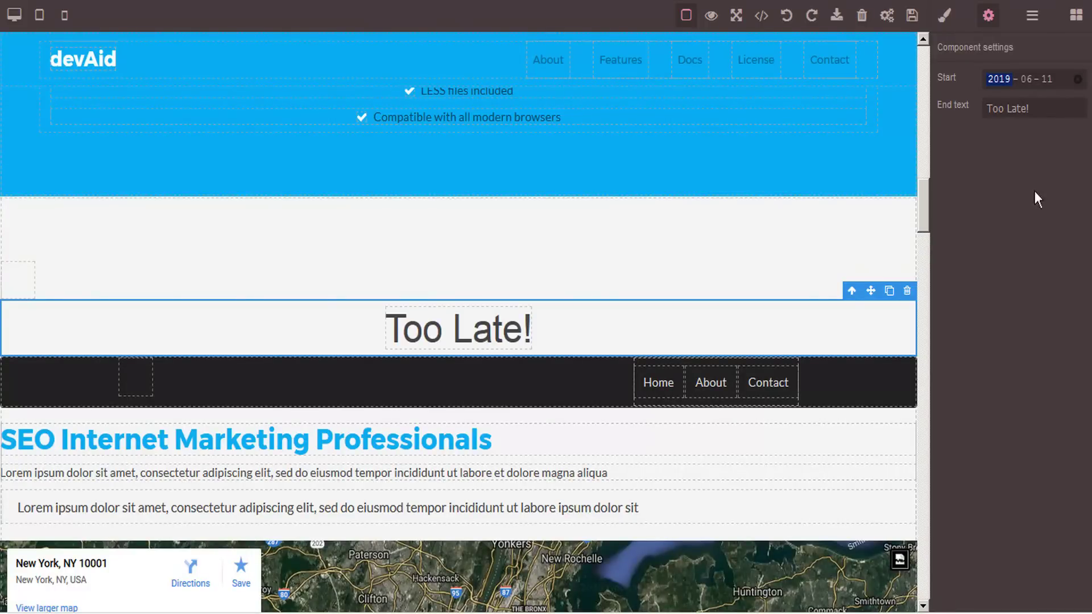
left_click_drag(1037, 110, 944, 113)
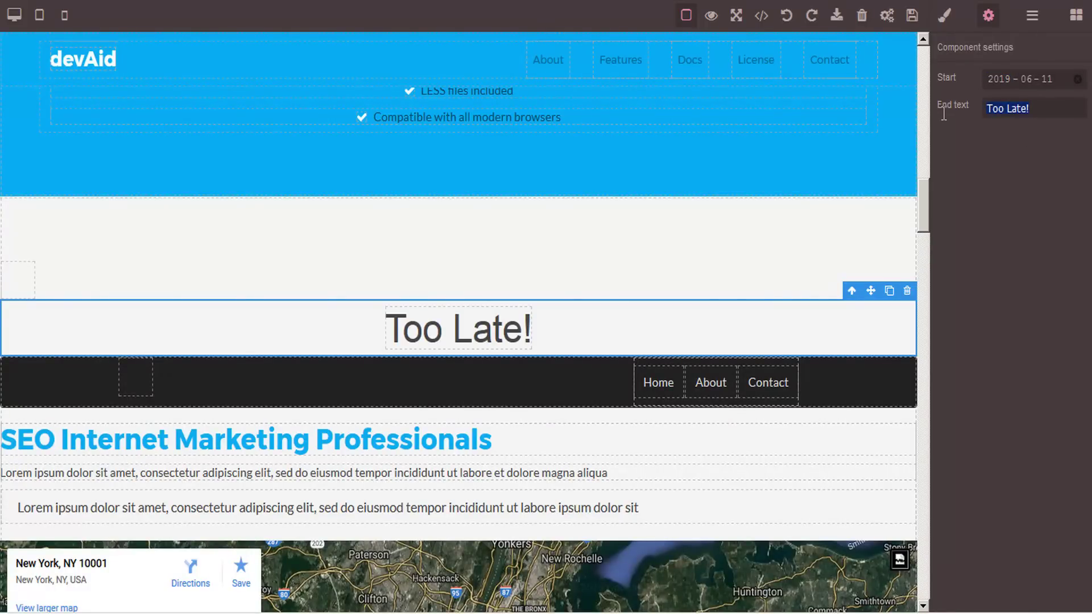
left_click(943, 113)
type("Not Too Late! Just an")
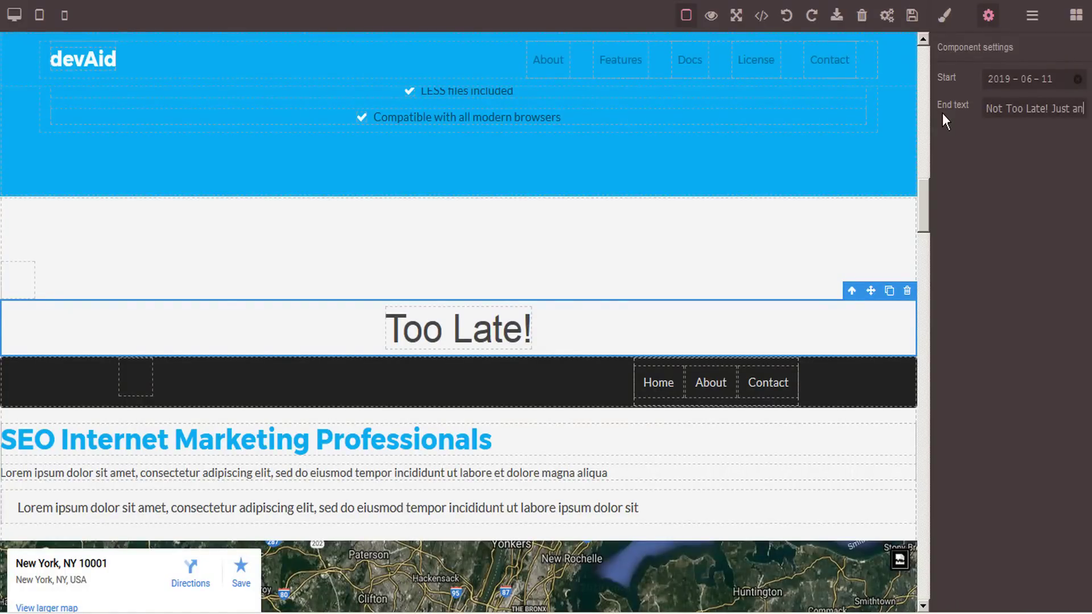
type(" extra $")
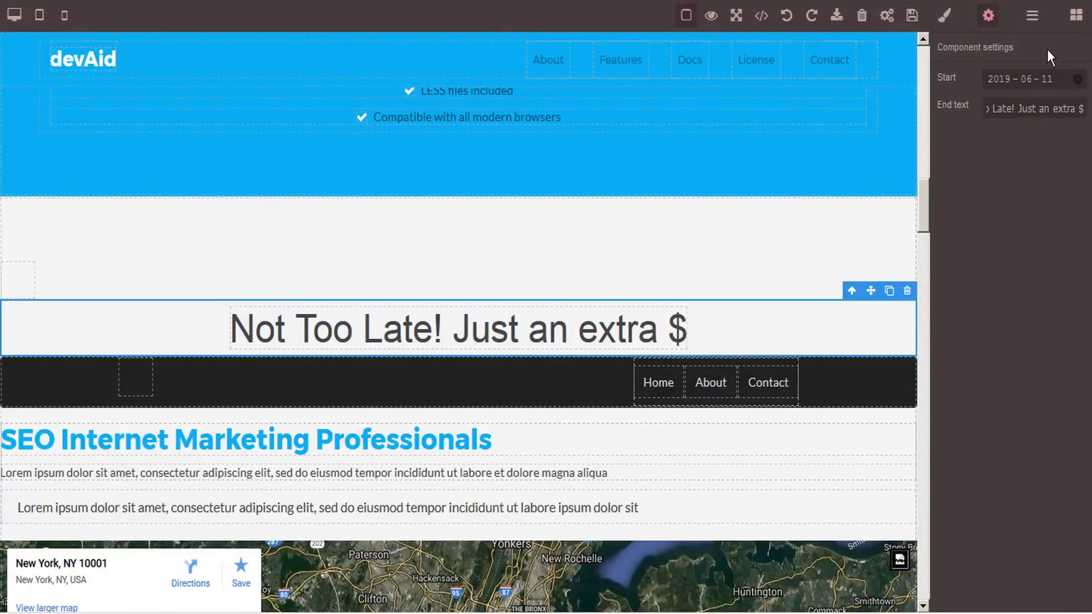
- Insert a Form block above the countdown and open the component settings of its name field's container box
left_click(1075, 19)
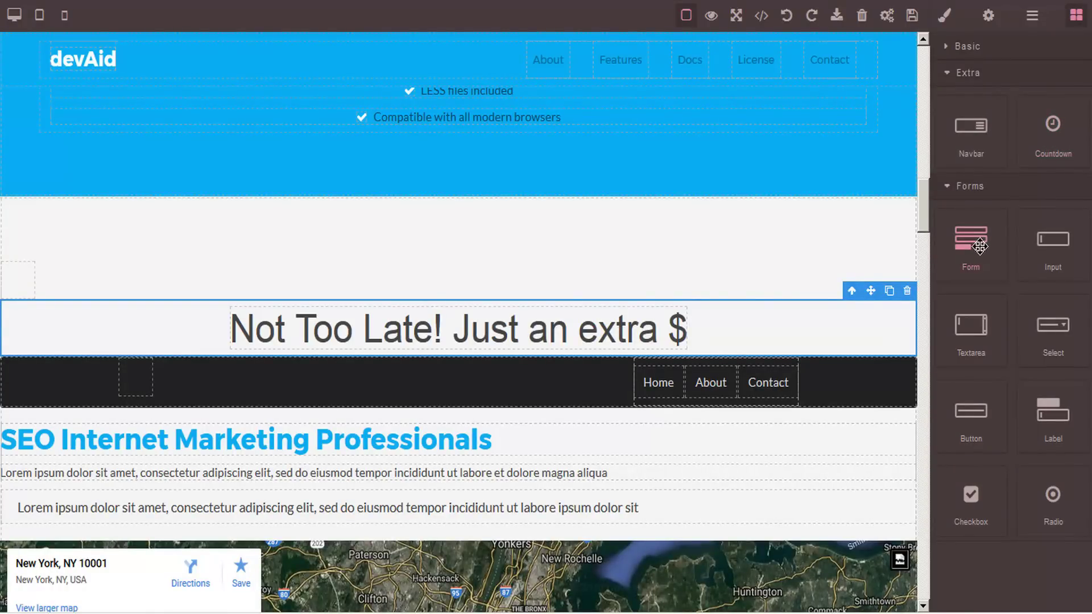
left_click_drag(979, 245, 511, 241)
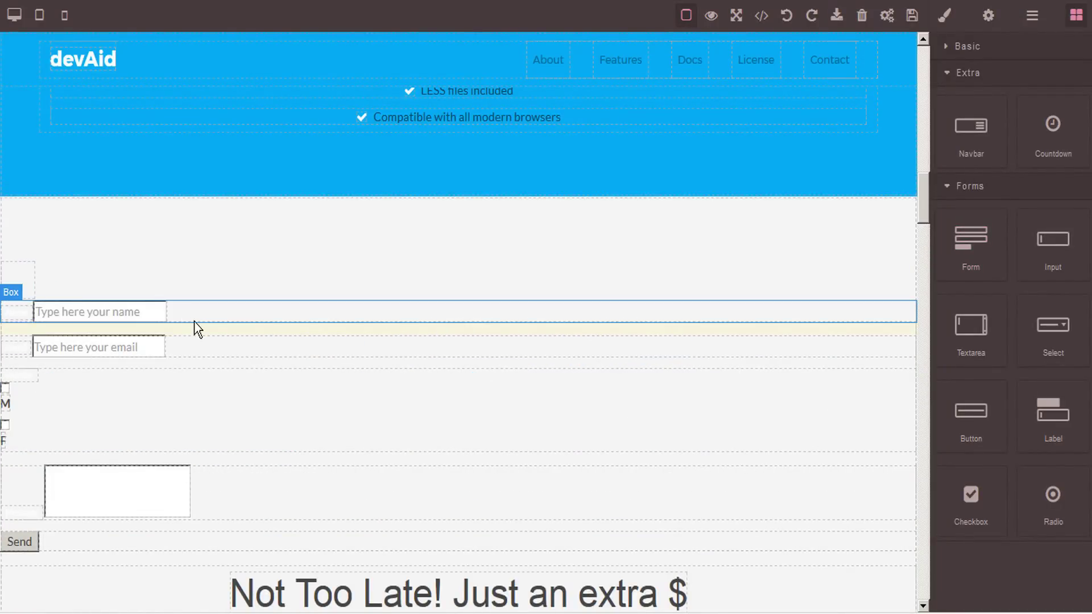
left_click(195, 317)
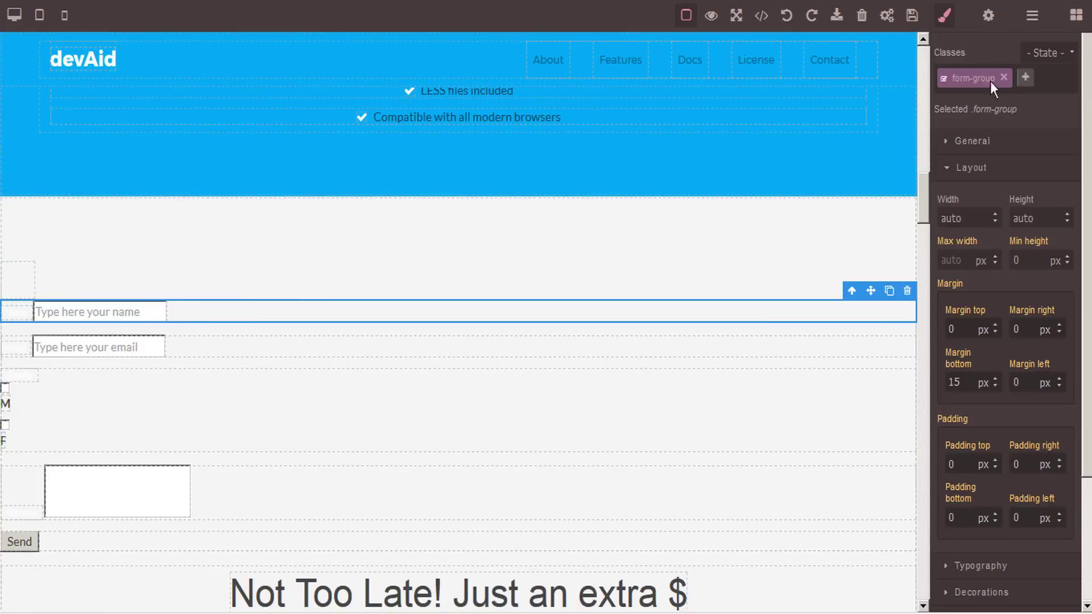
left_click(989, 17)
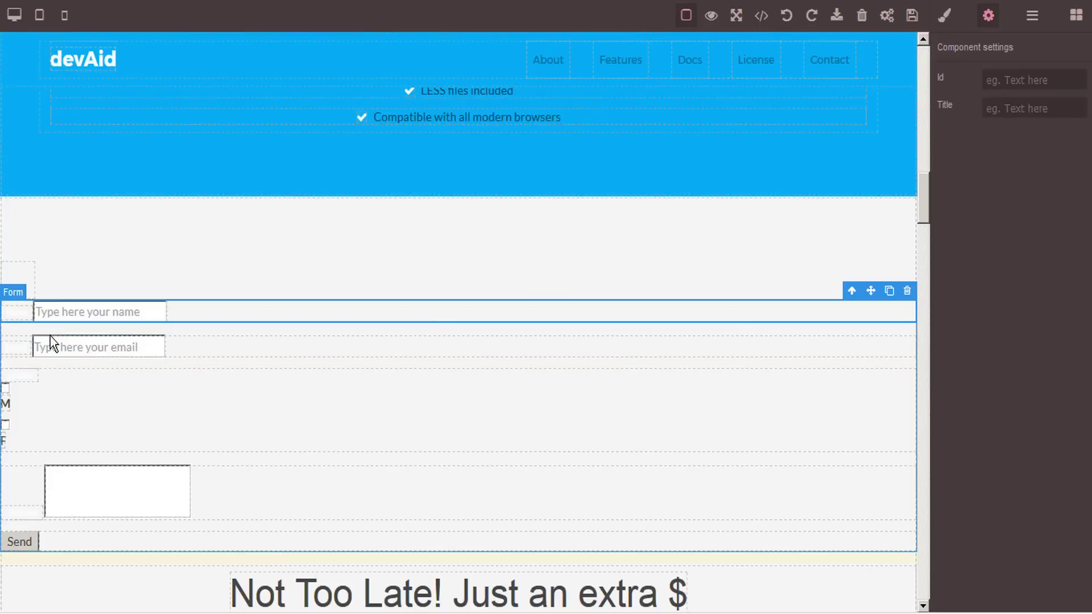
- Open the whole form's component settings and try to set its method to GET
left_click(54, 328)
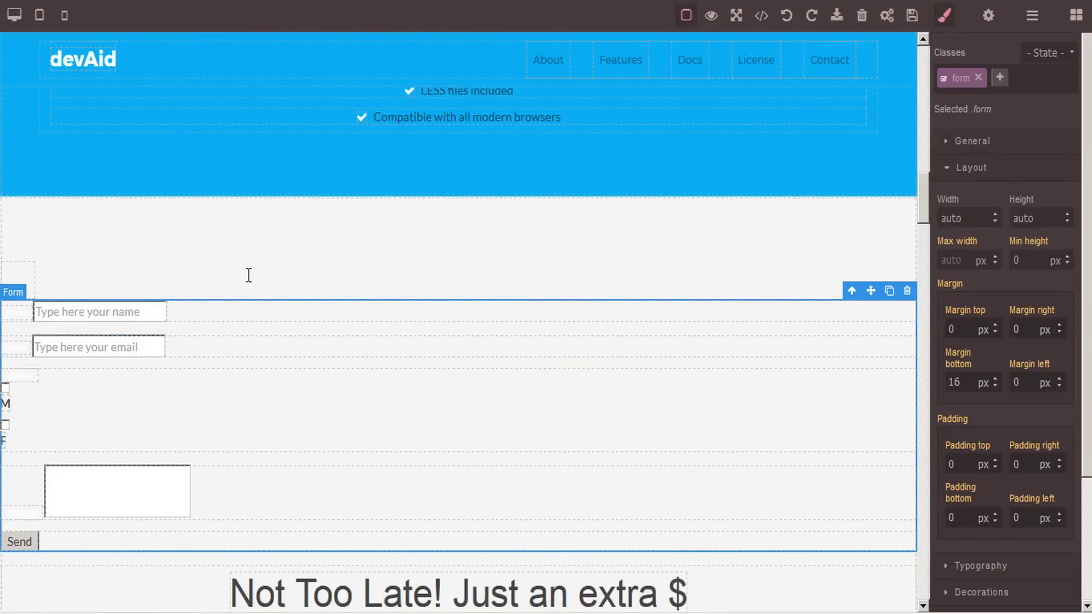
left_click(989, 21)
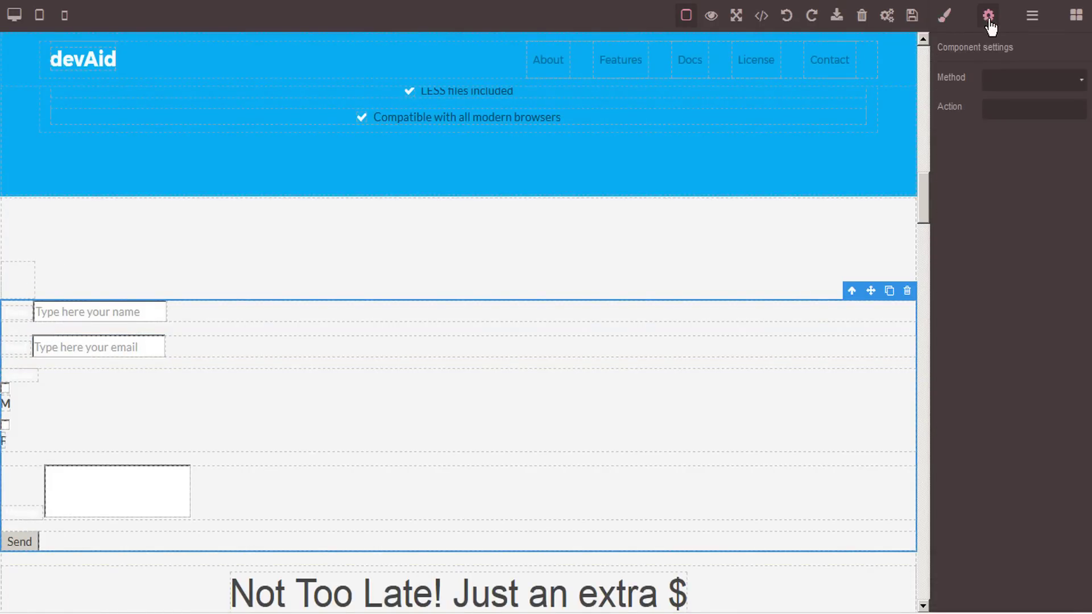
left_click(1079, 82)
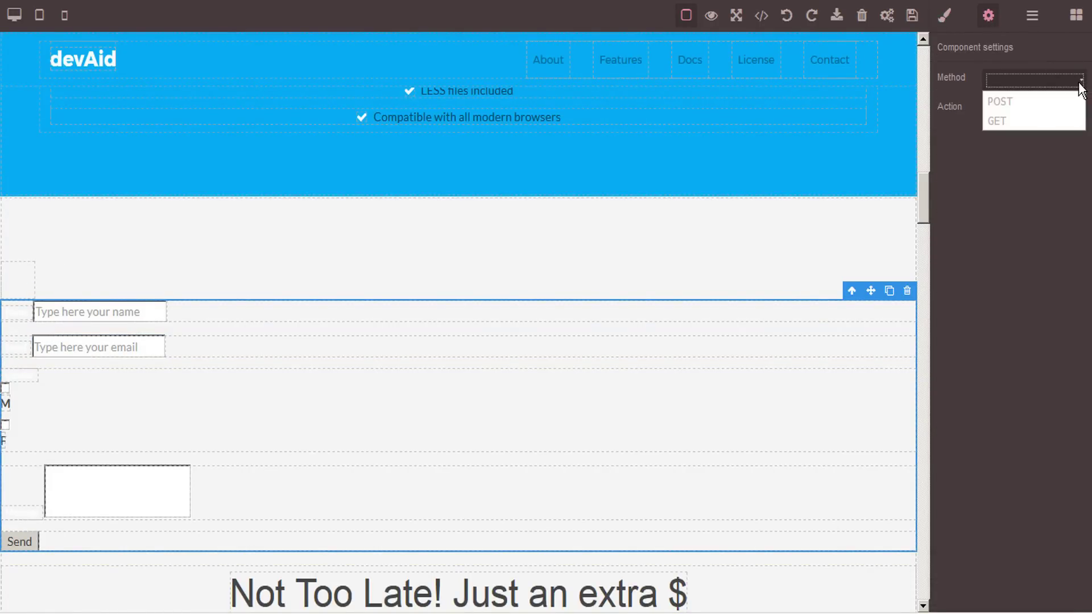
left_click(1003, 122)
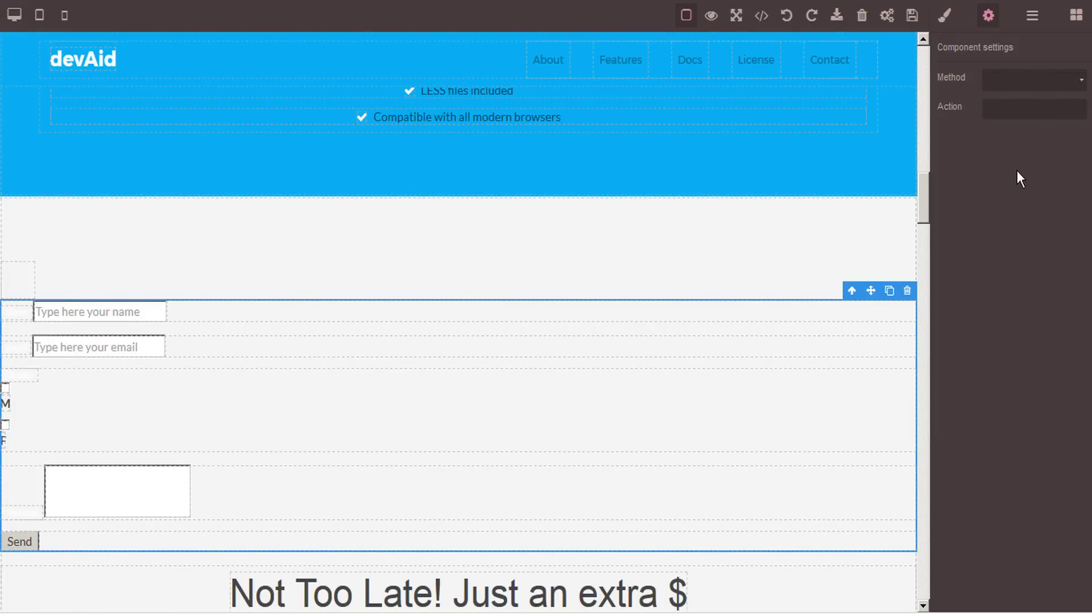
- Change the placeholder of the form's name input to "example text" in its component settings
left_click(90, 315)
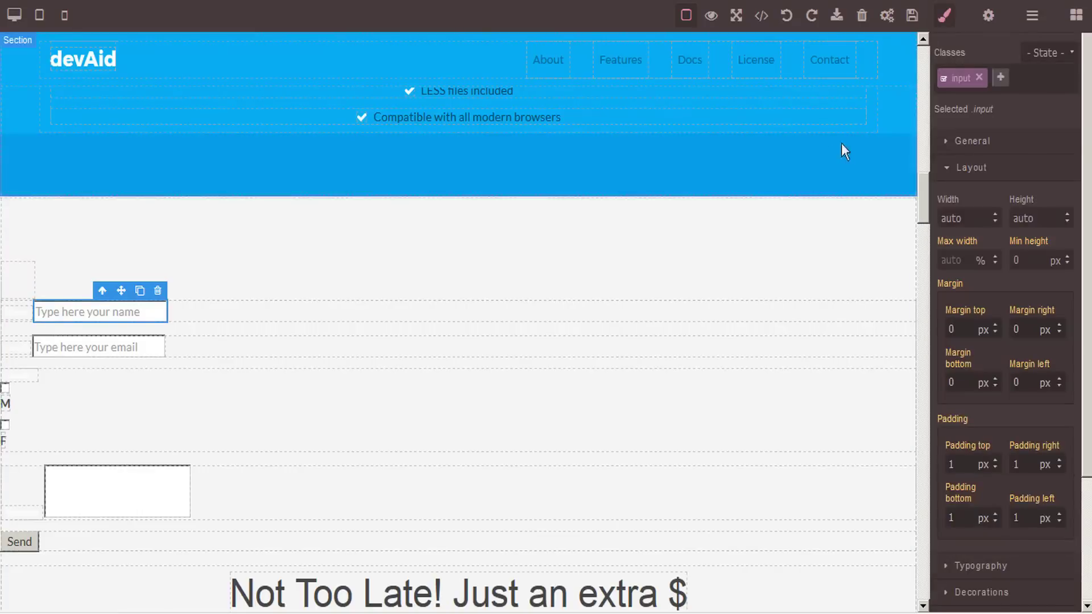
left_click(987, 17)
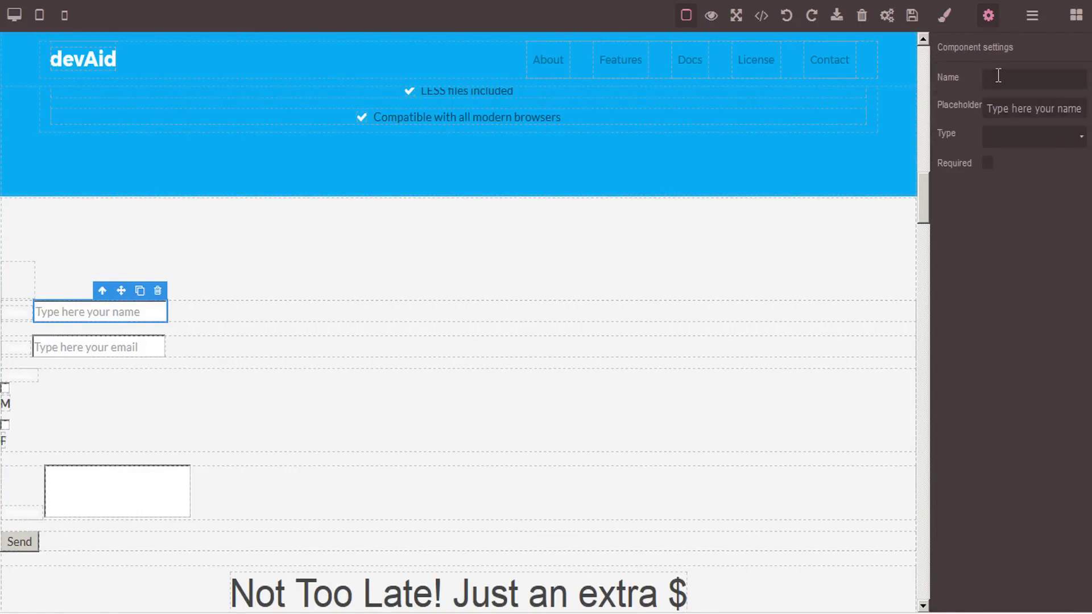
left_click(988, 18)
left_click(988, 18)
left_click_drag(991, 108, 1083, 108)
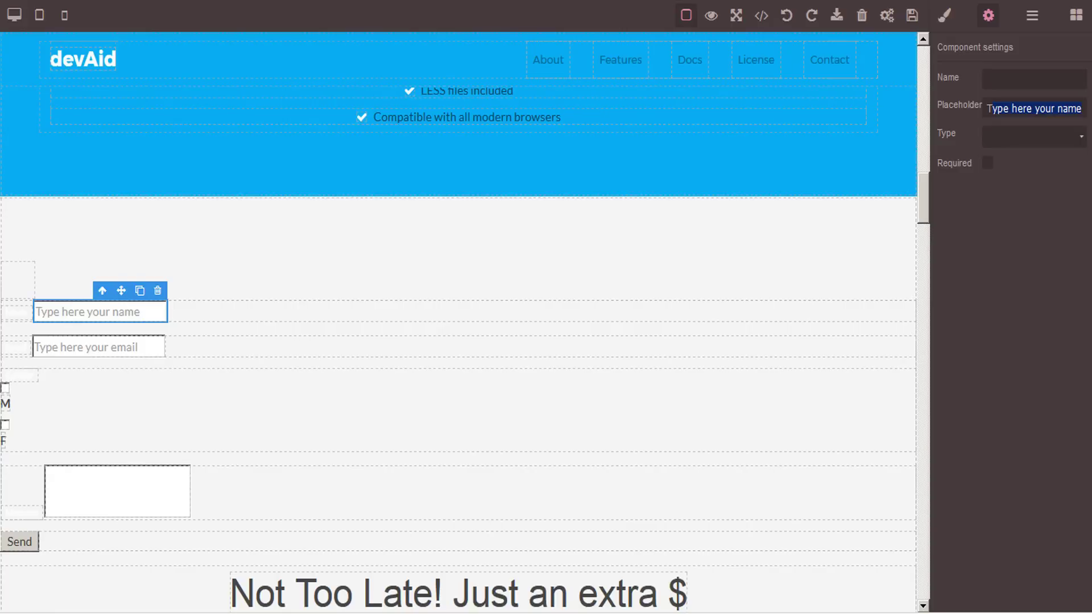
type("Texample tex")
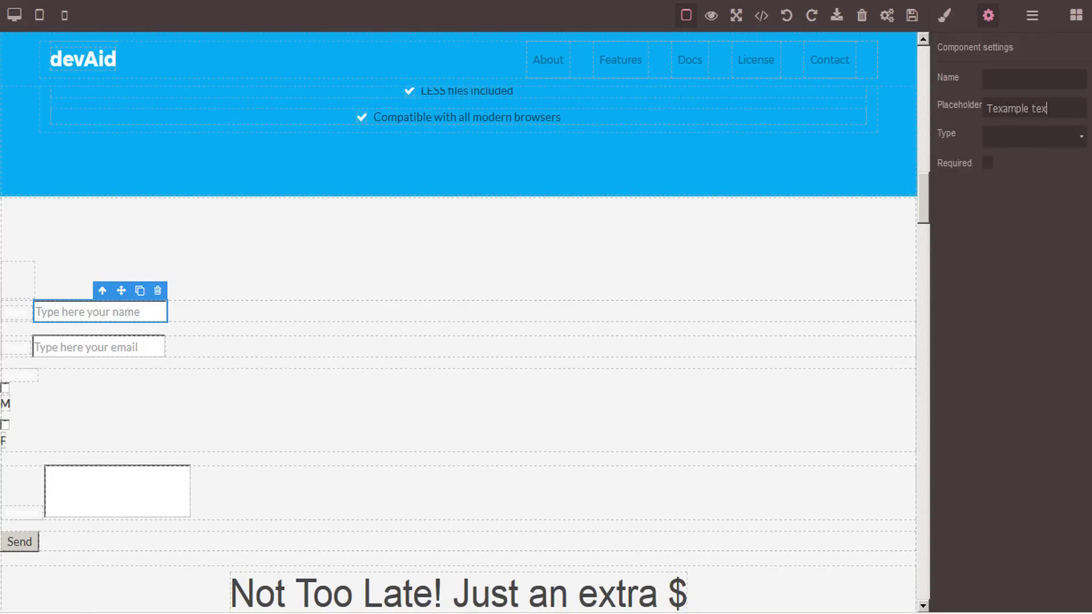
type("t")
key("Delete")
- Set the name input's type to Number and test stepping its value up and down to 0
left_click(1040, 139)
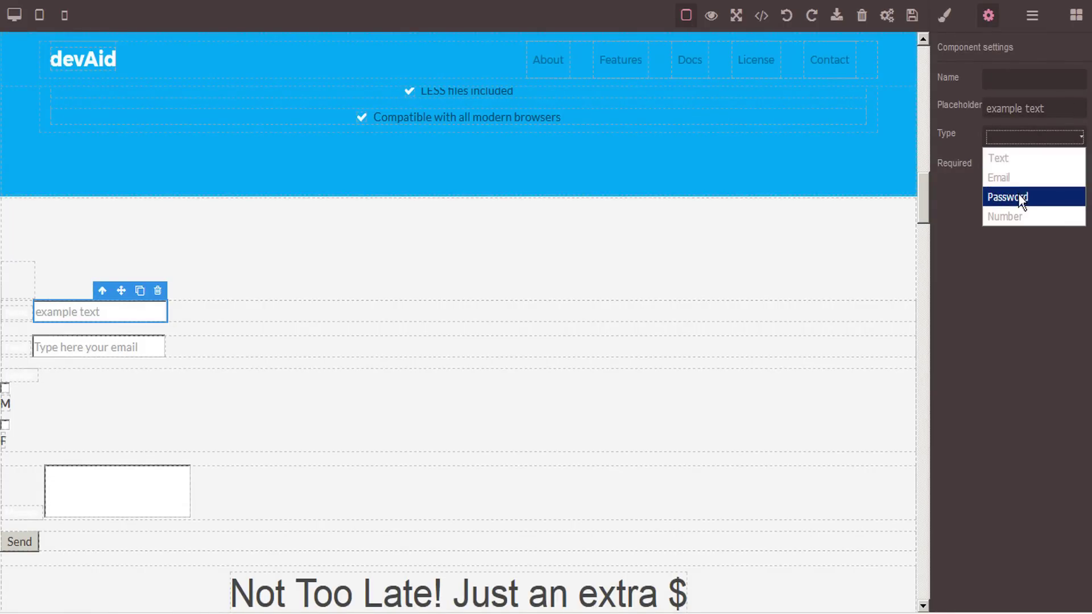
left_click(1019, 216)
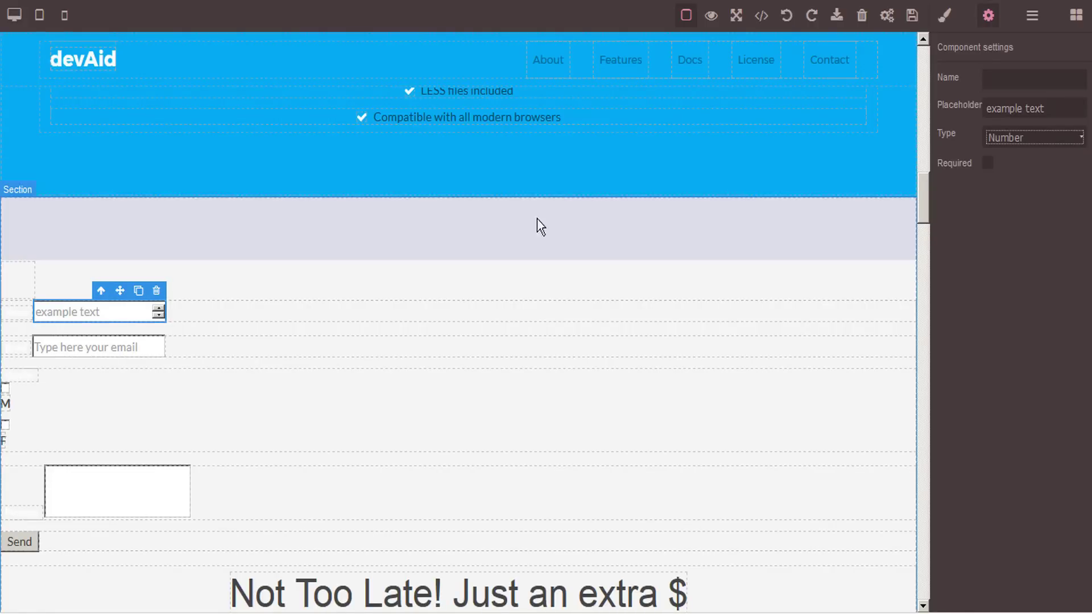
left_click(158, 310)
left_click(160, 311)
left_click(160, 310)
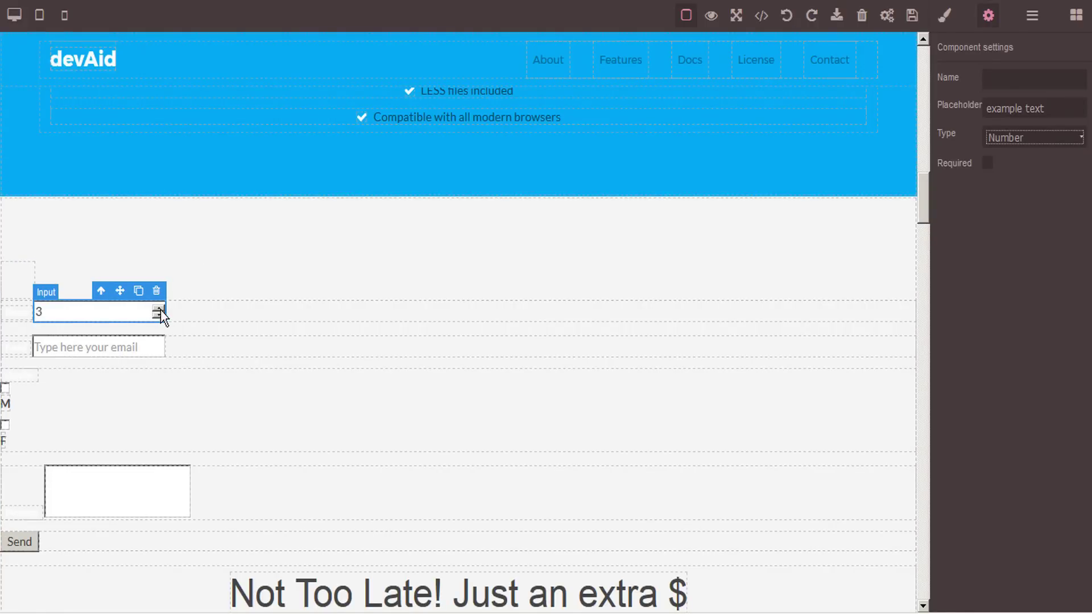
left_click(160, 311)
left_click(160, 311)
left_click(159, 316)
left_click(160, 316)
left_click(160, 316)
left_click(160, 316)
left_click(160, 316)
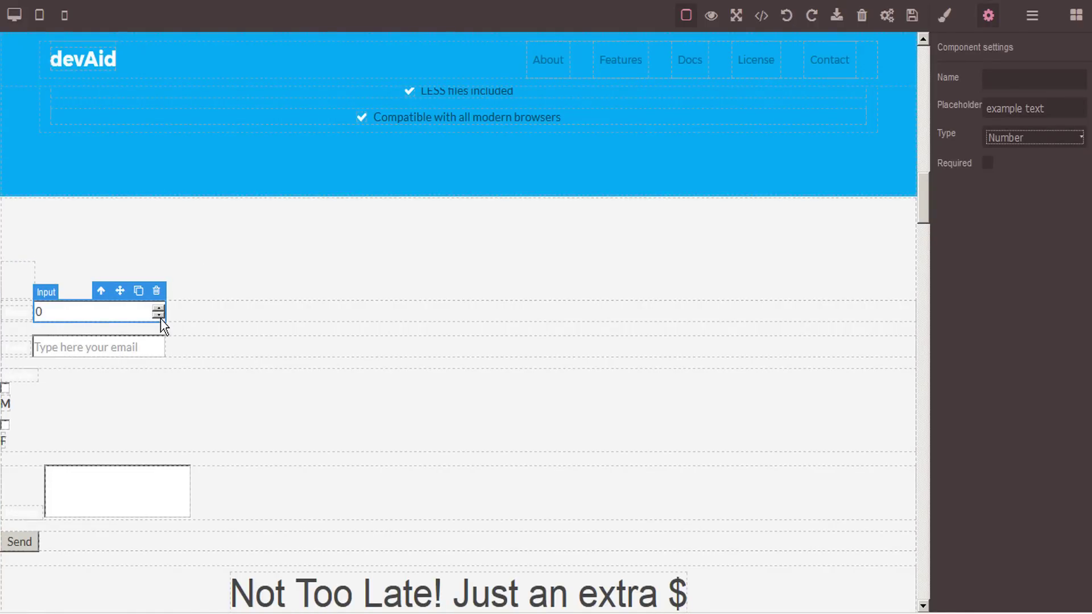
- Set the name input's type to Password
left_click(1055, 139)
left_click(1030, 198)
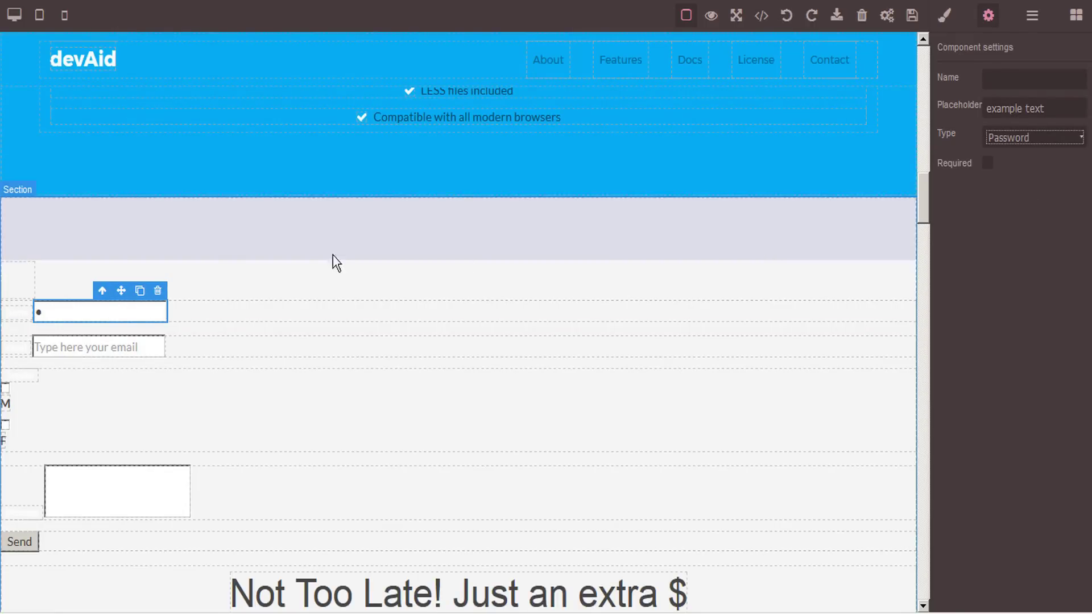
left_click(1028, 78)
- Examine the component settings of the form's textarea, including its Name field
left_click(80, 480)
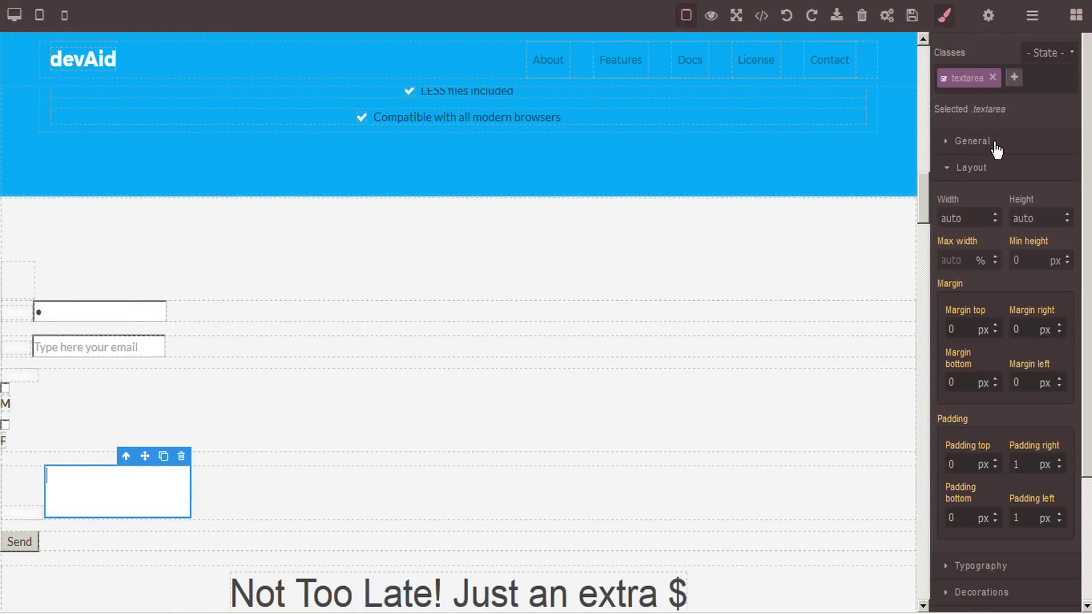
left_click(987, 17)
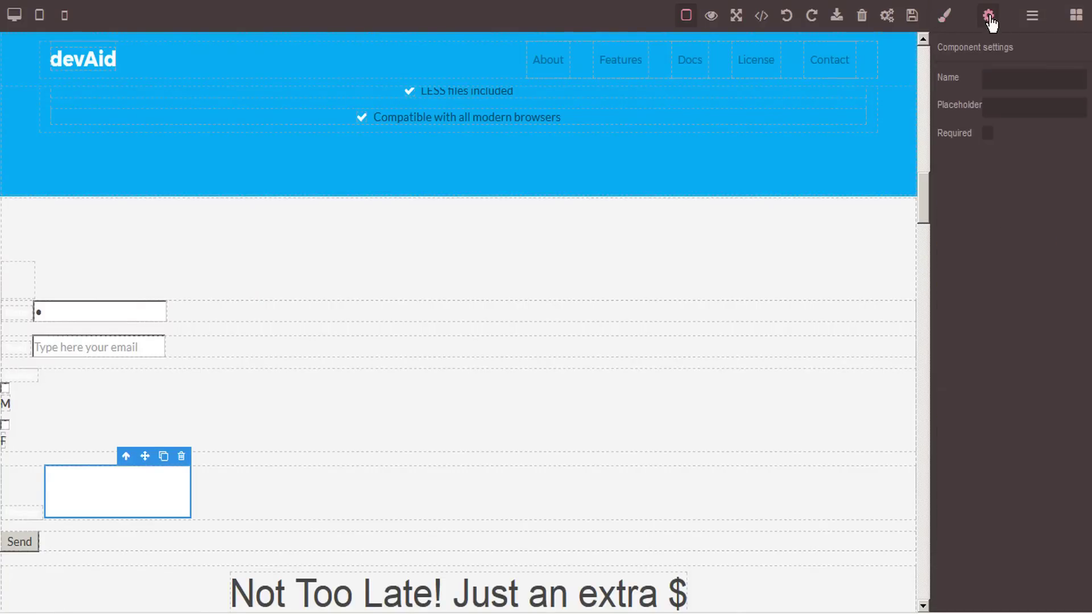
left_click(1013, 76)
- Expand the Forms block category to review its blocks and return to the beginning of the page
left_click(1076, 15)
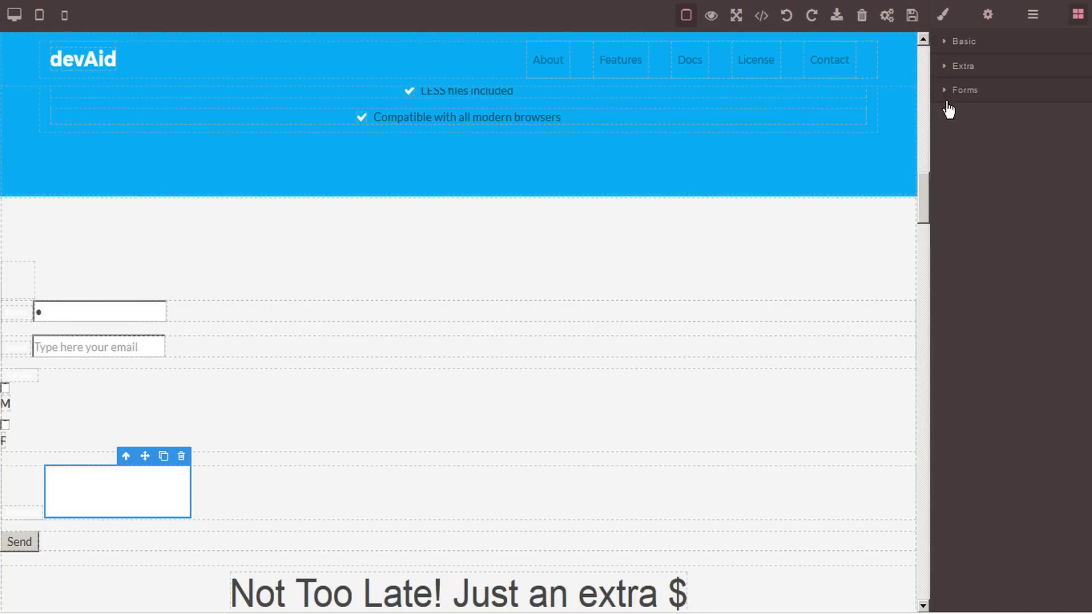
left_click(945, 91)
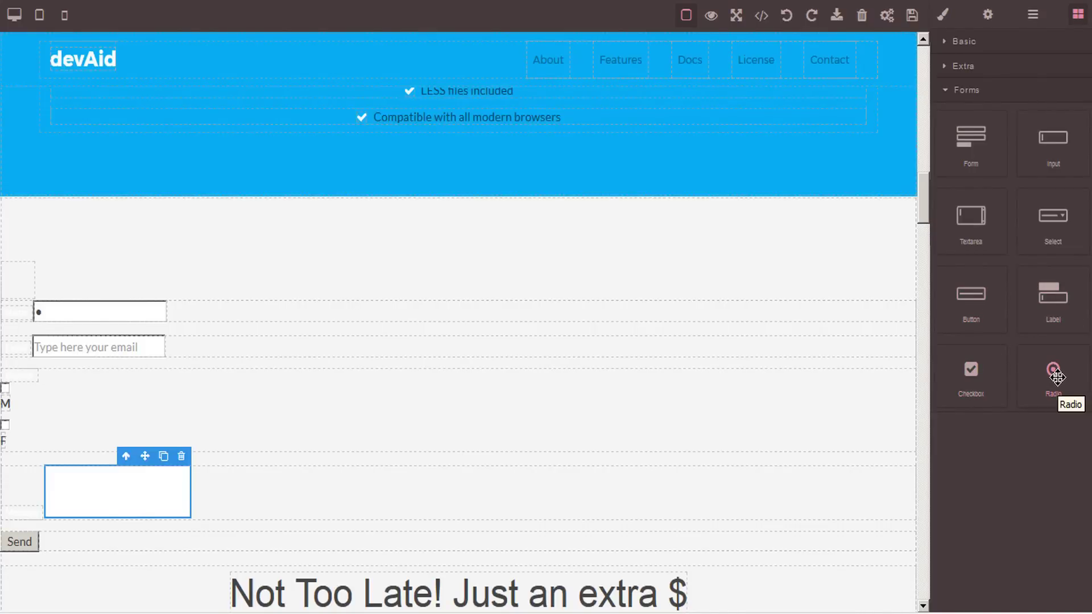
left_click_drag(929, 222, 904, 44)
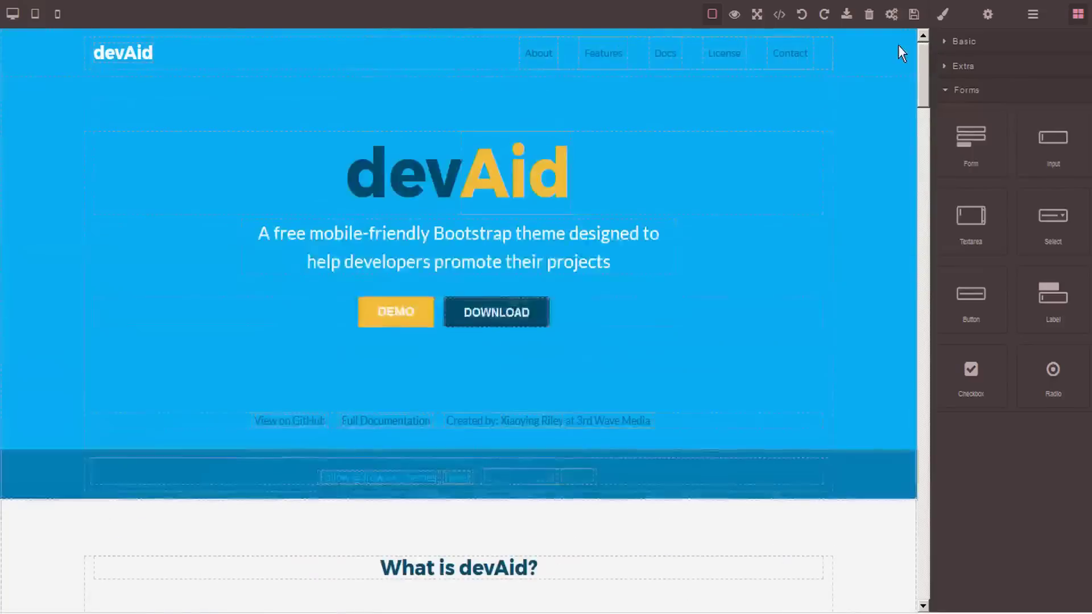